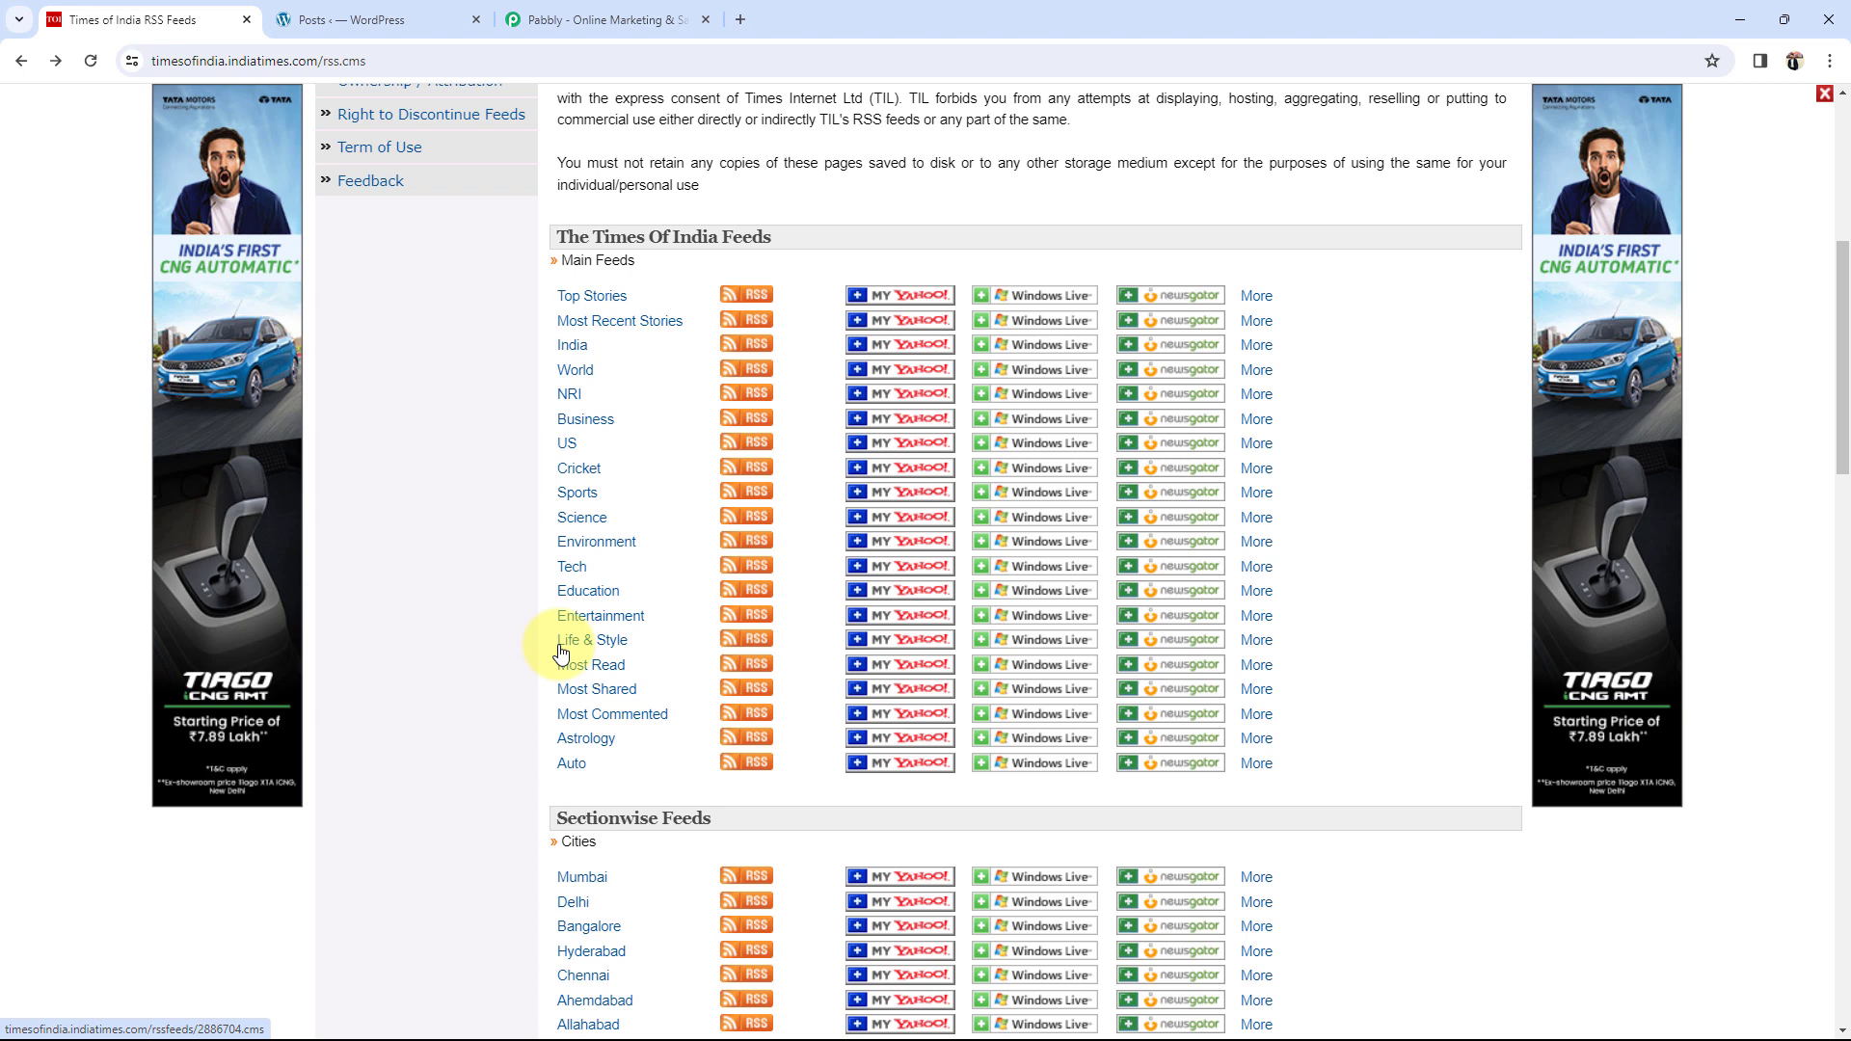
# Switch to the Pabbly website, enter the account's app overview and open Pabbly Connect.
pyautogui.click(366, 19)
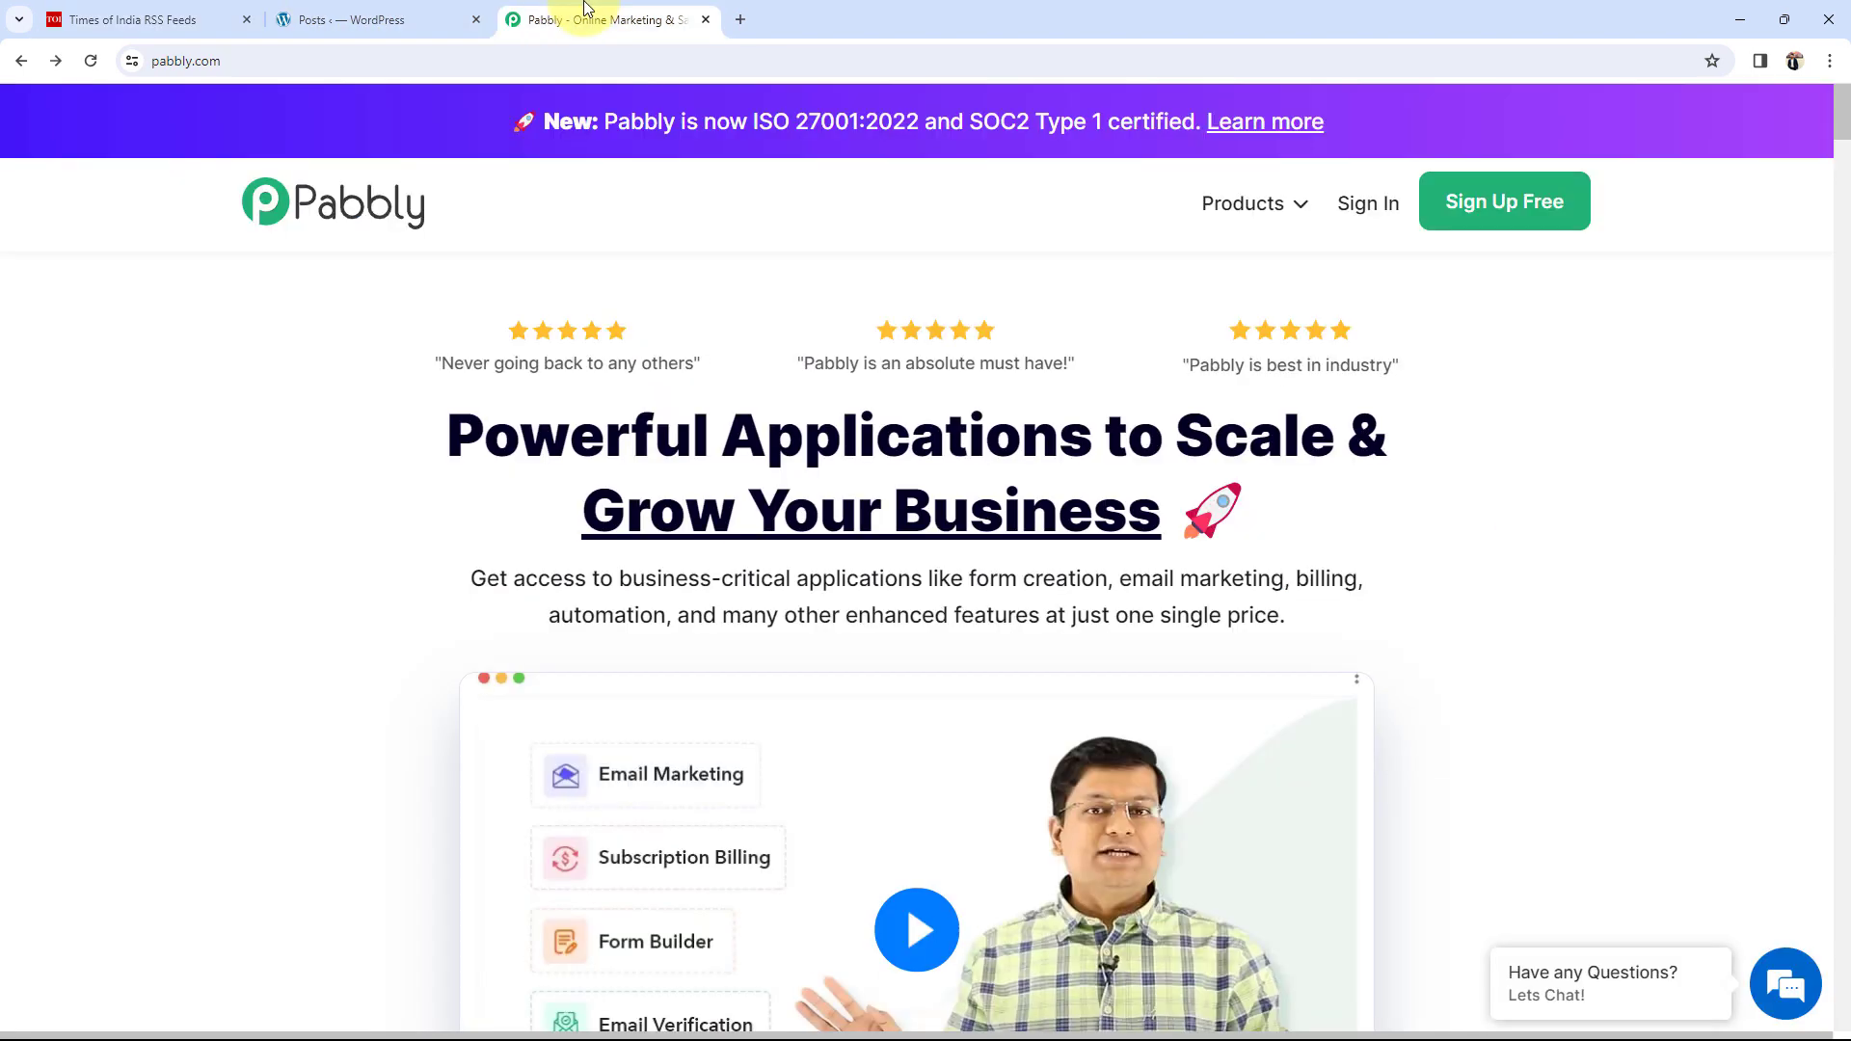
pyautogui.click(583, 20)
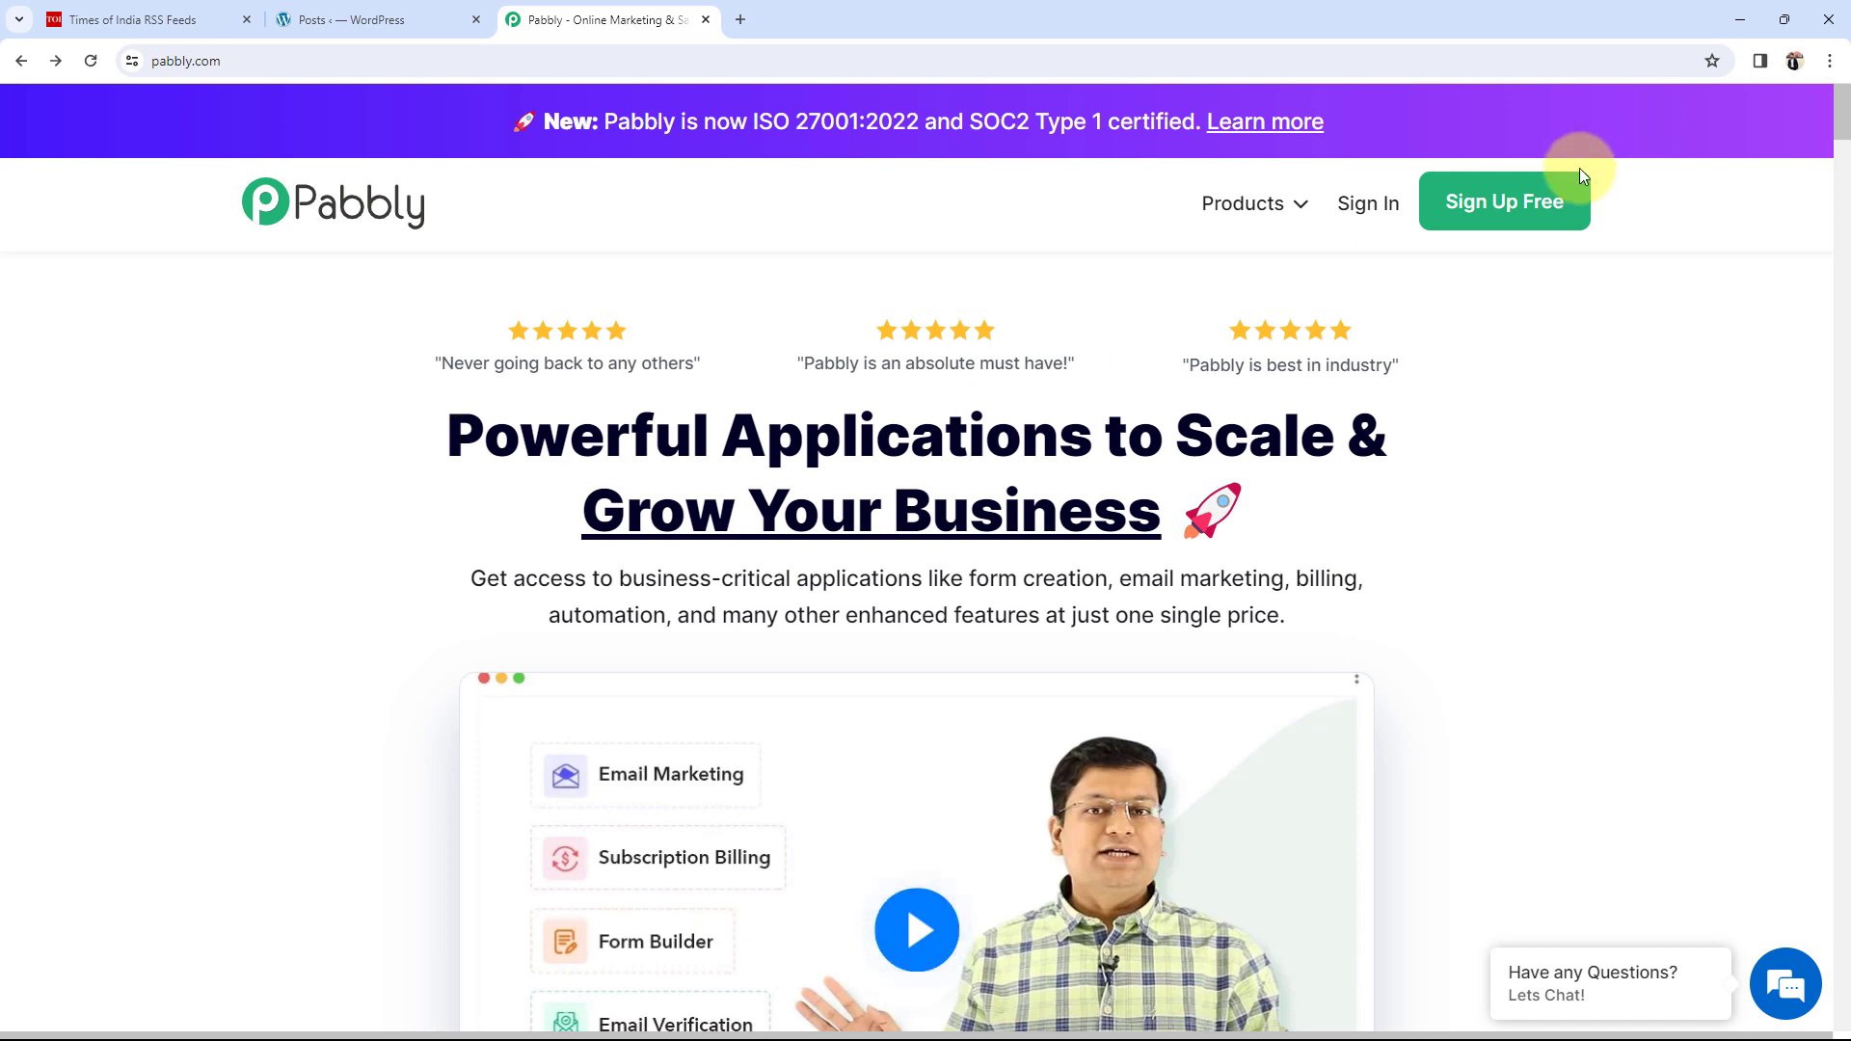
pyautogui.click(1547, 222)
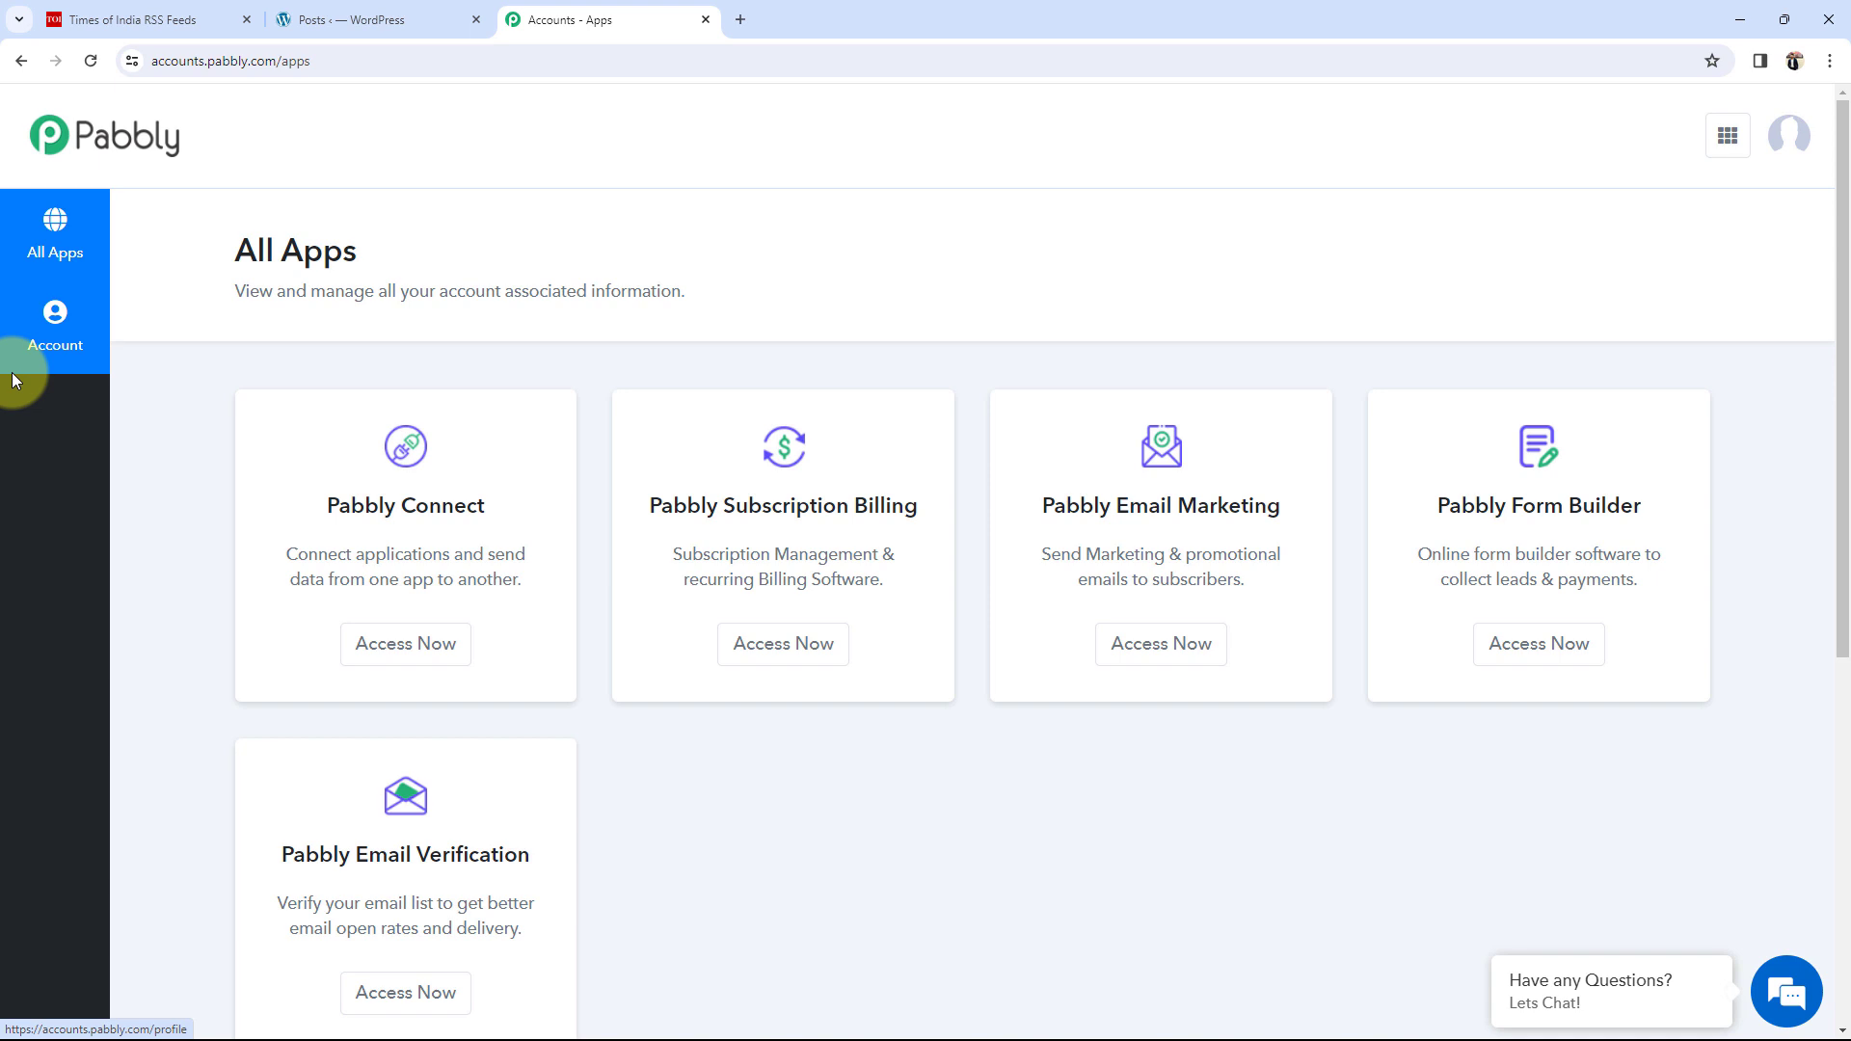
pyautogui.click(448, 643)
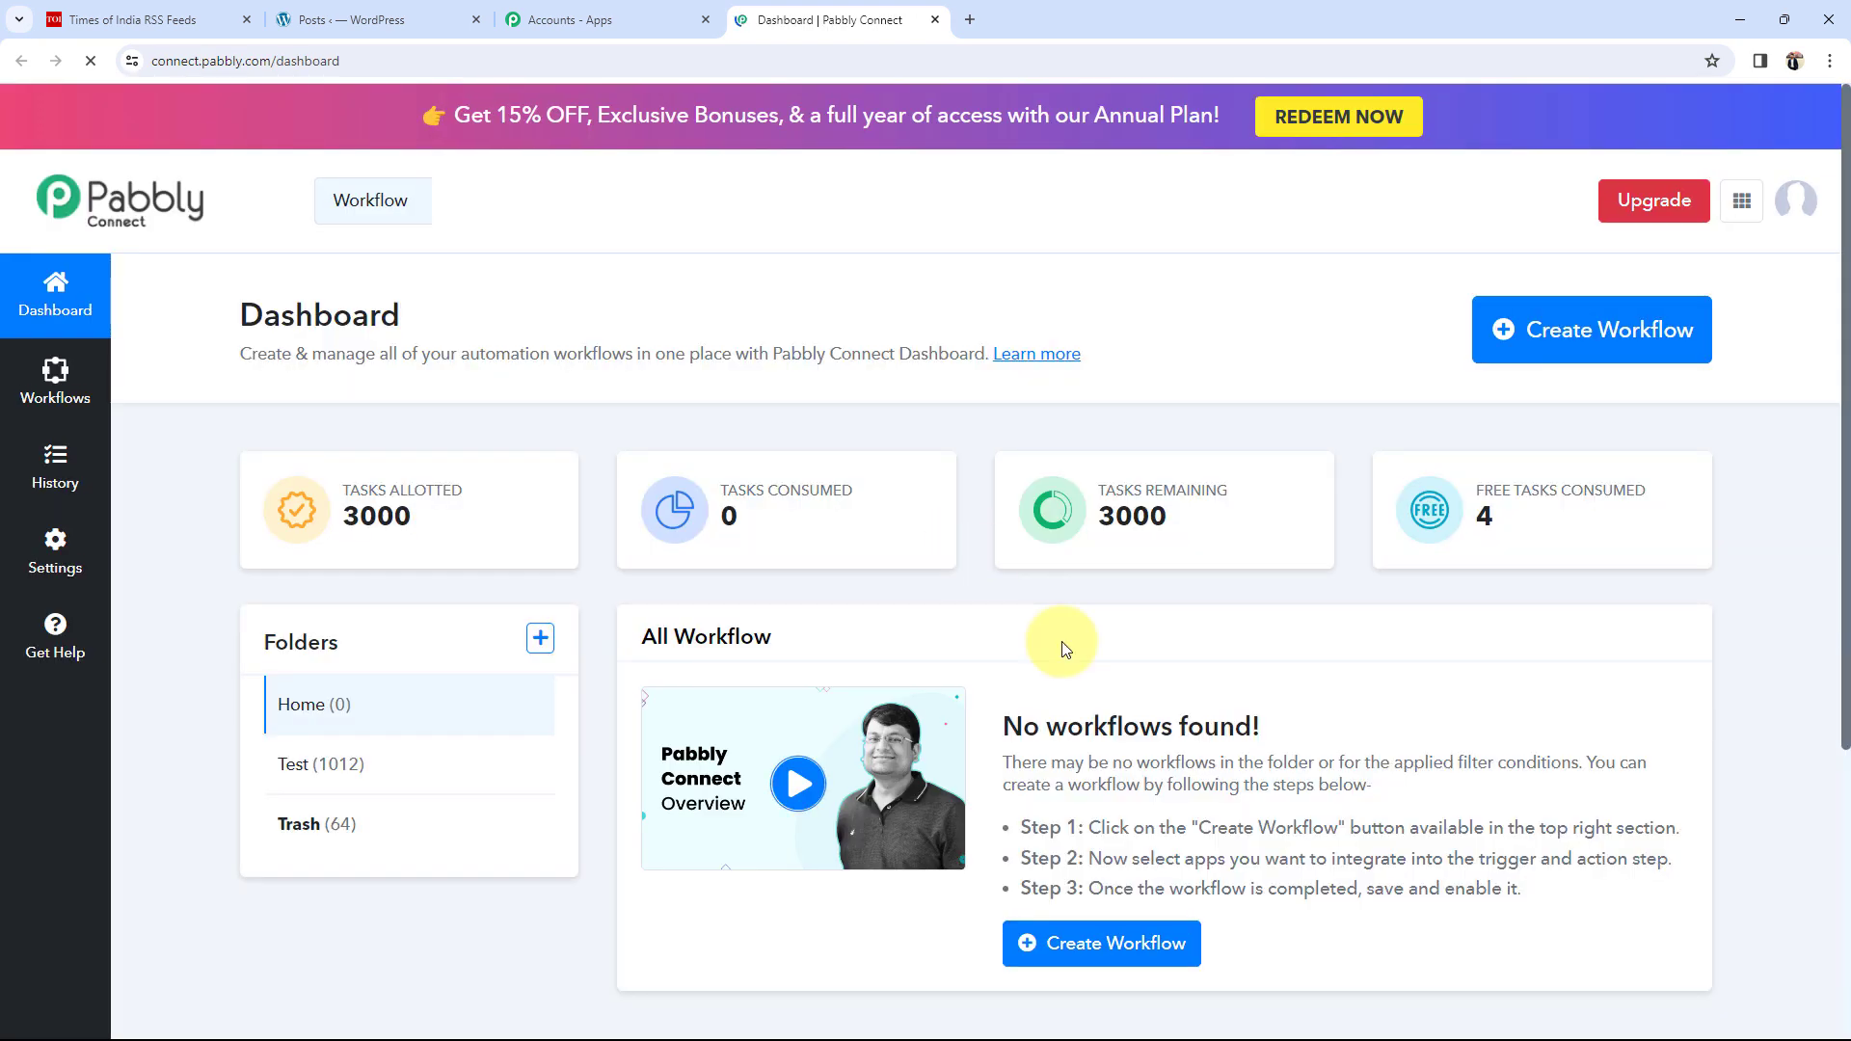
pyautogui.doubleClick(269, 311)
pyautogui.click(482, 316)
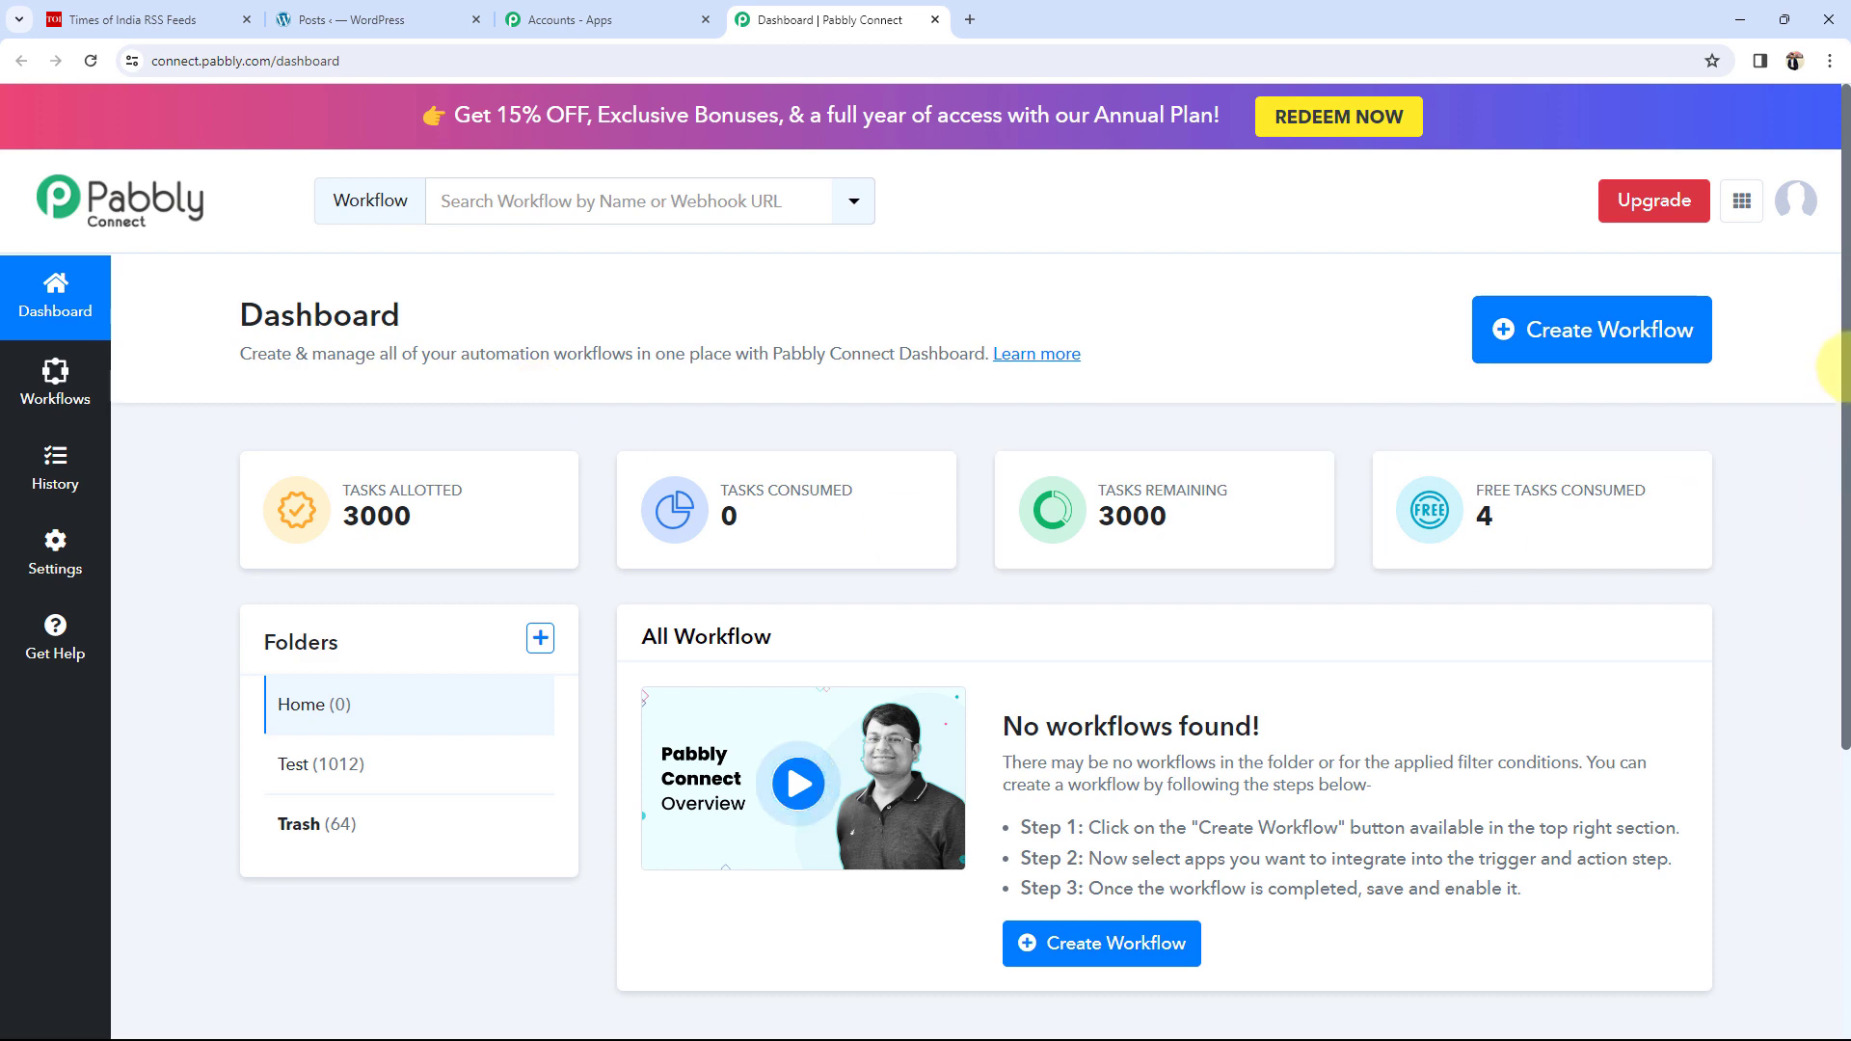
# Create a workflow named "Post RSS Feeds to WordPress" in the Home folder.
pyautogui.click(1620, 328)
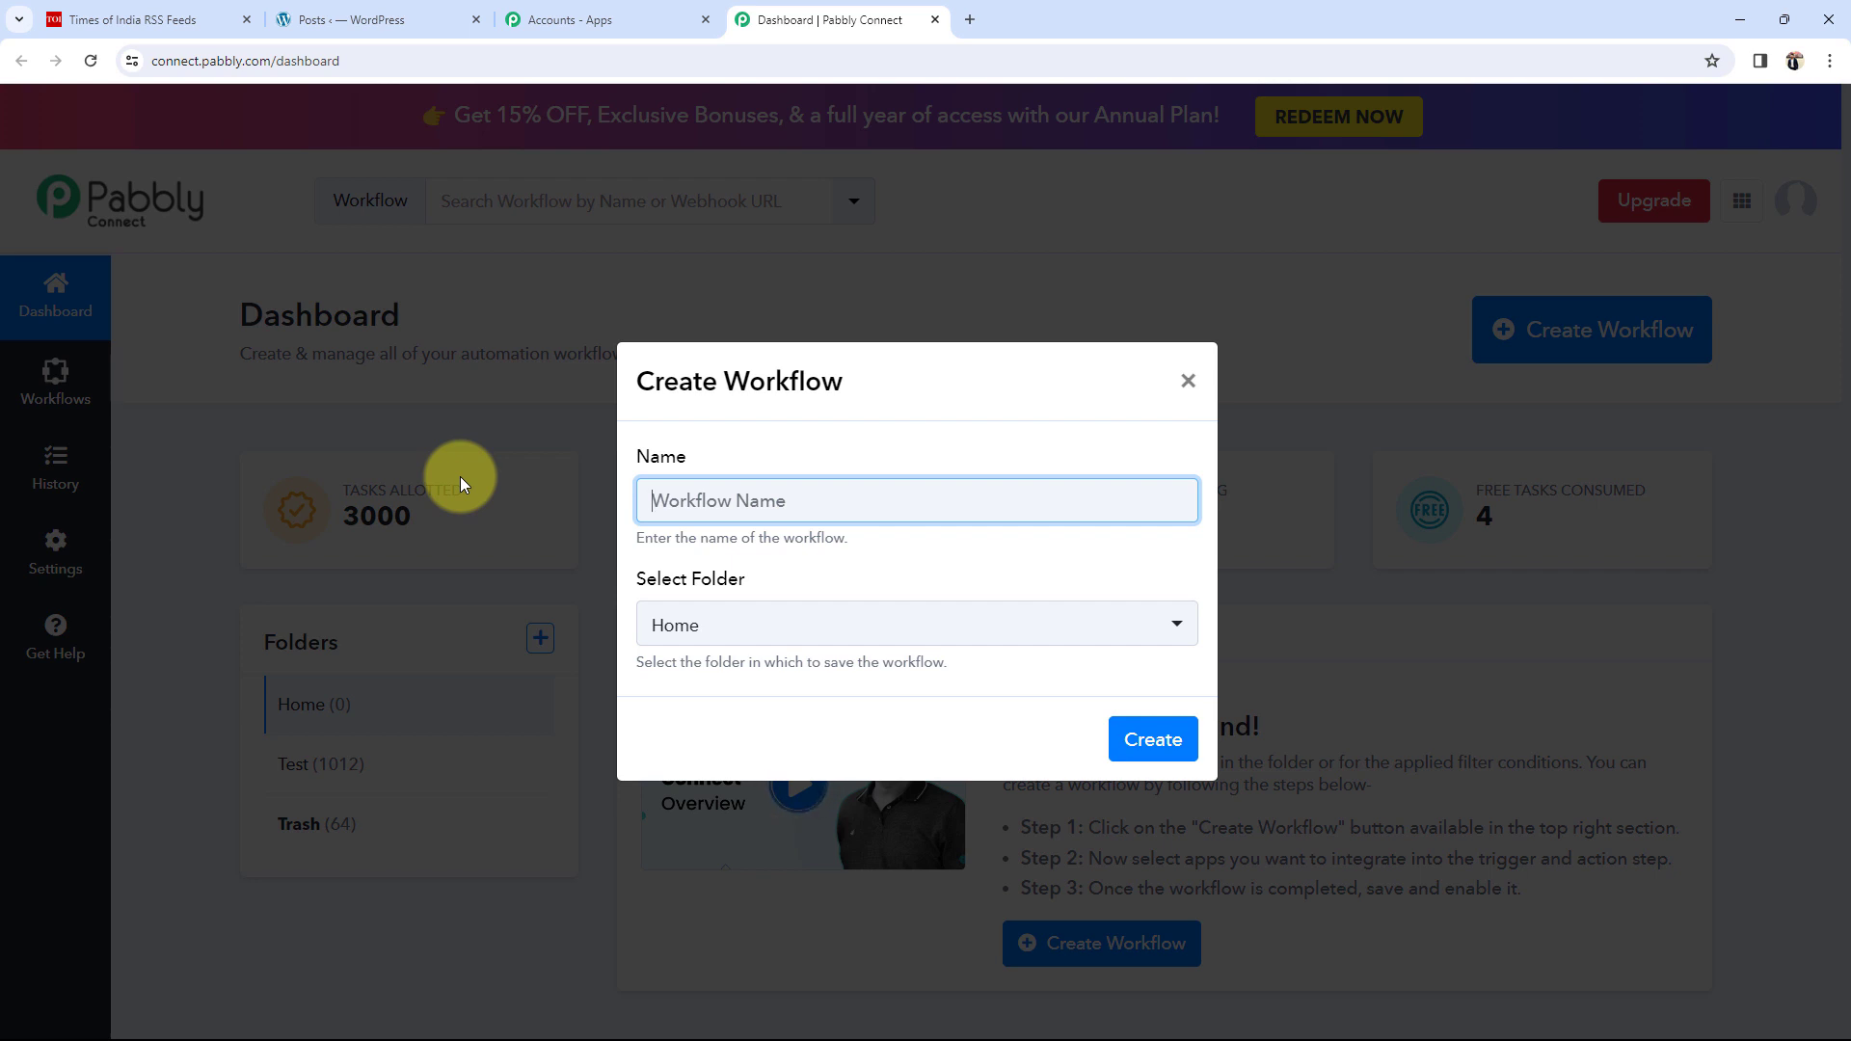
pyautogui.write('Post RSS Feeds to WordPress')
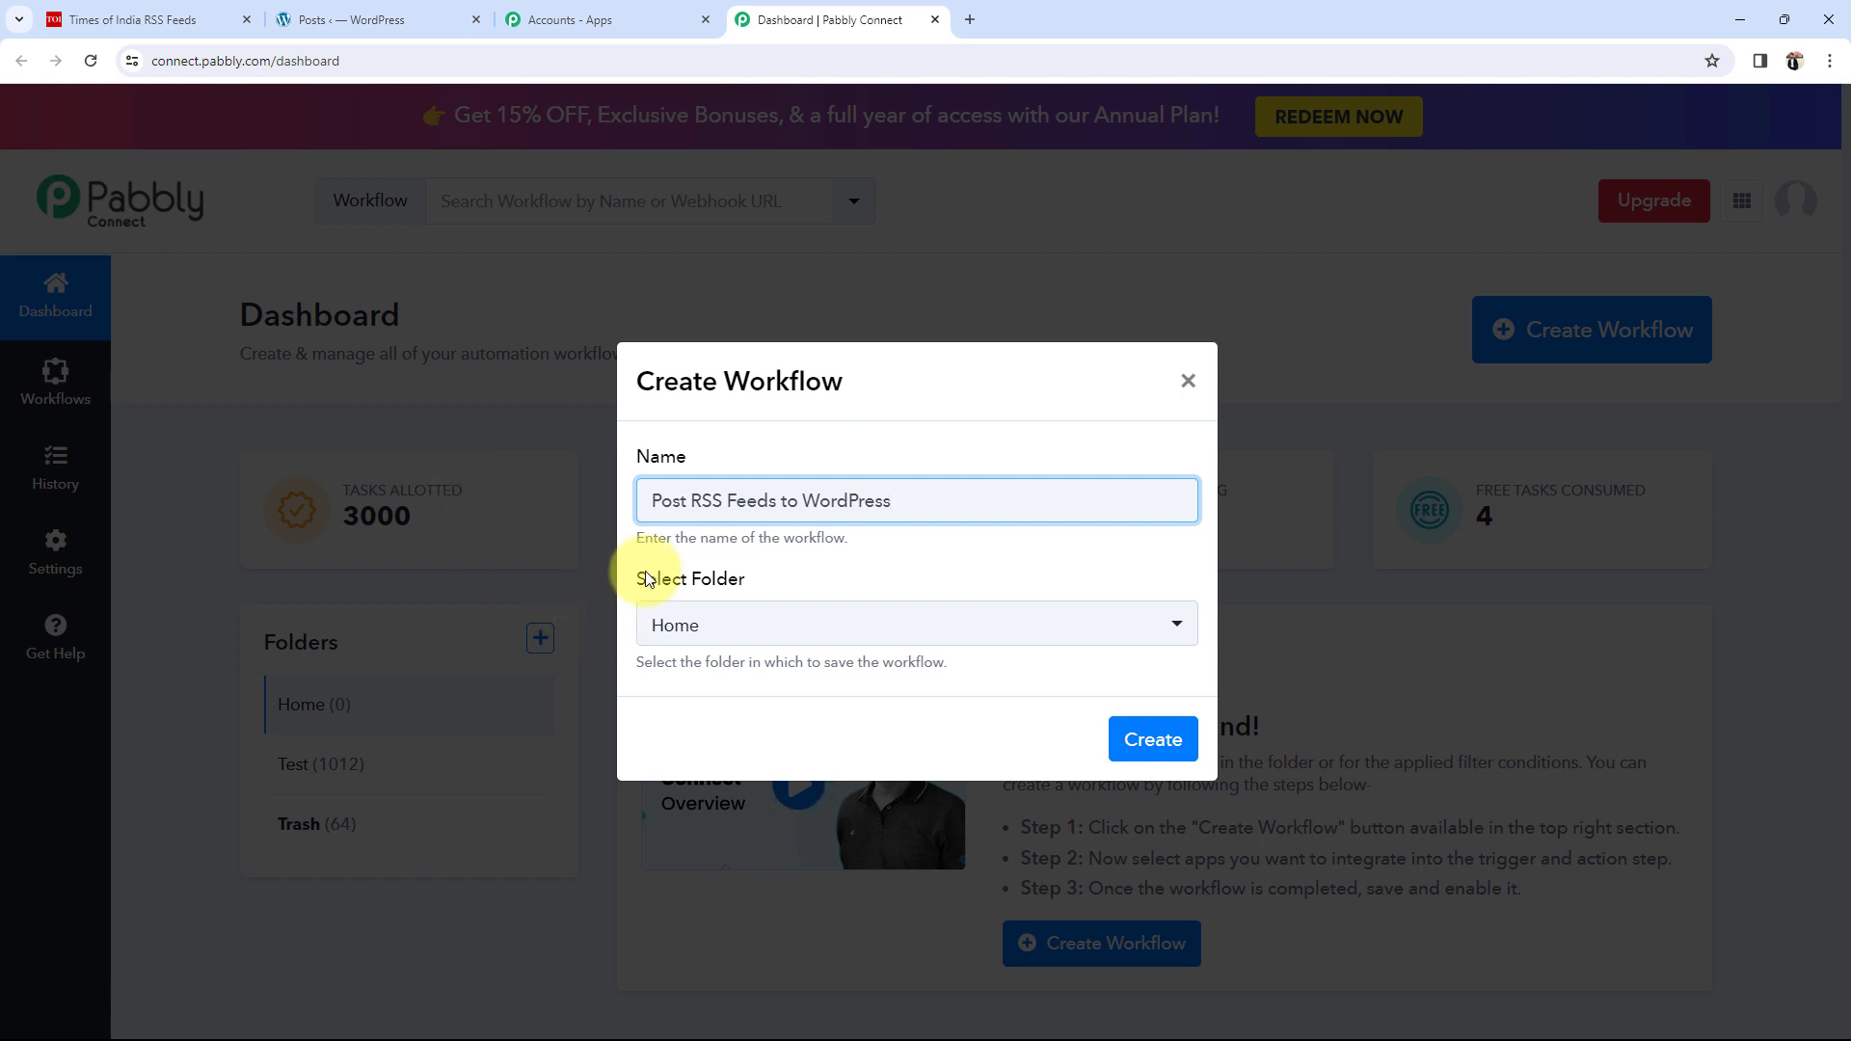
pyautogui.moveTo(645, 579); pyautogui.dragTo(831, 585)
pyautogui.click(640, 412)
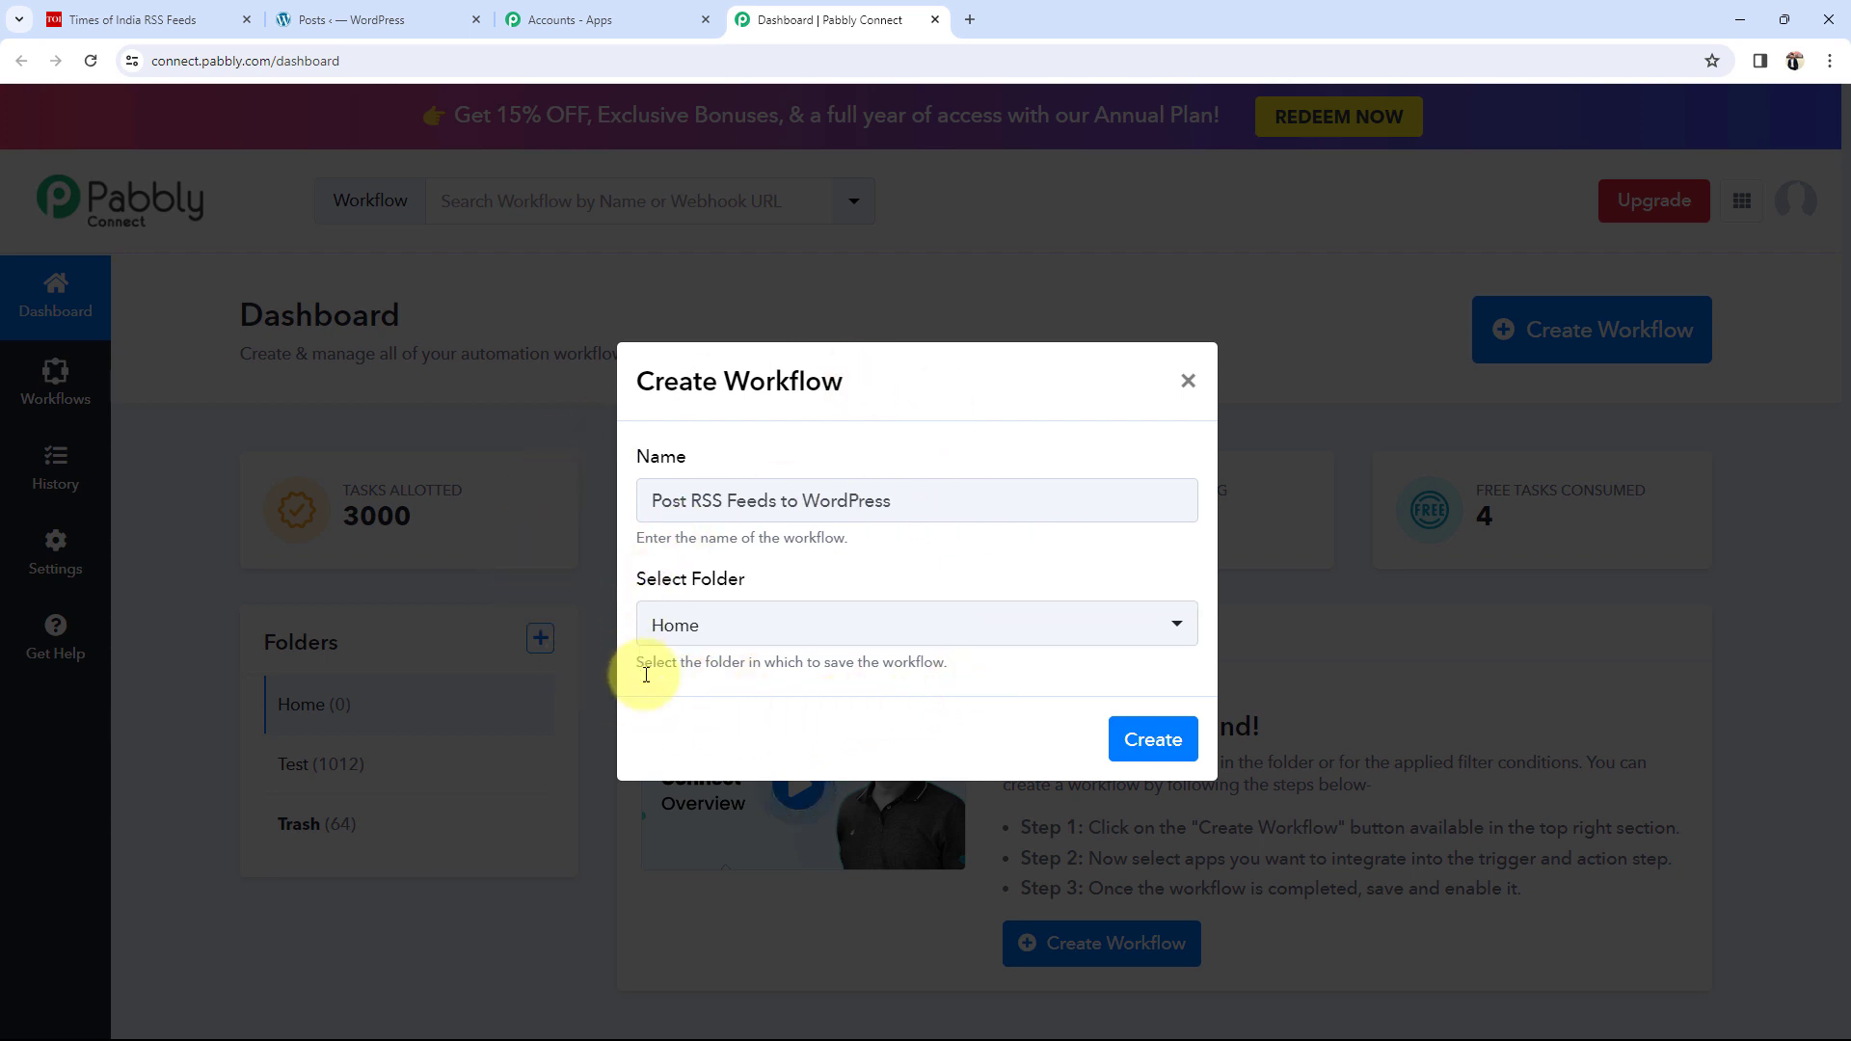
pyautogui.click(1149, 735)
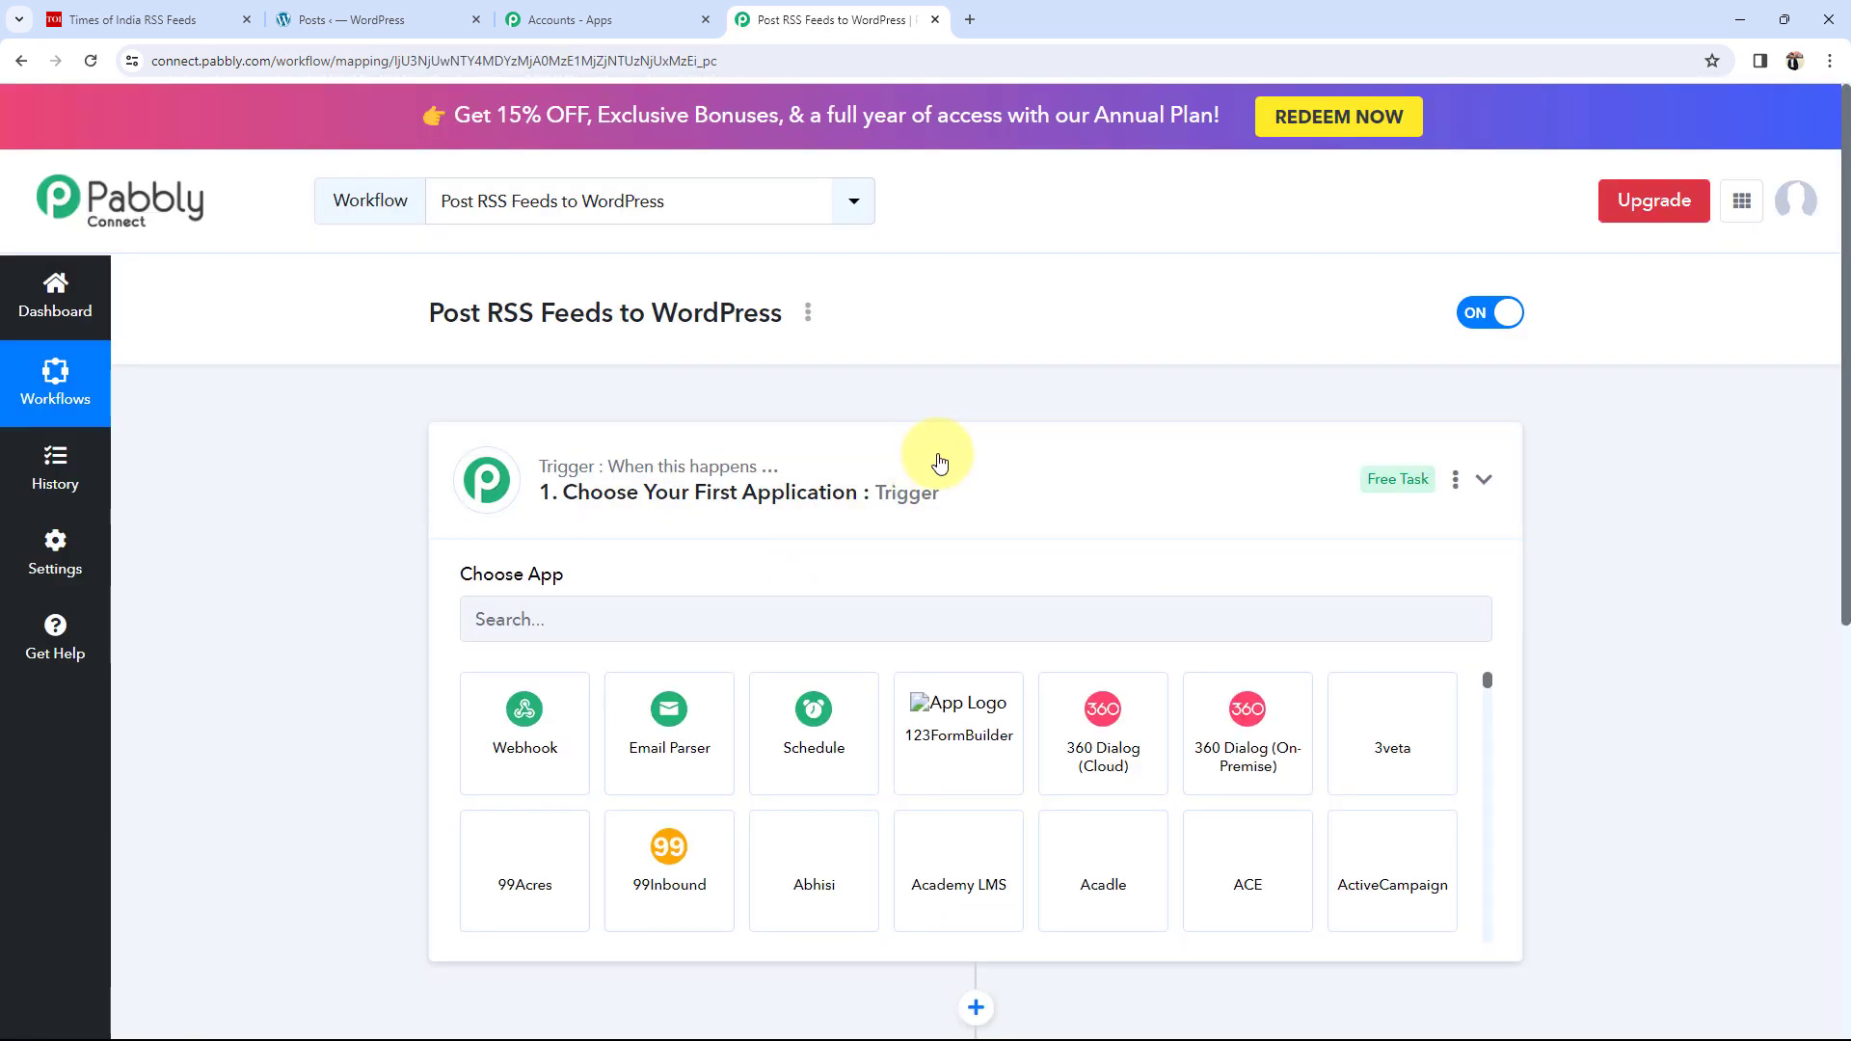
pyautogui.click(931, 460)
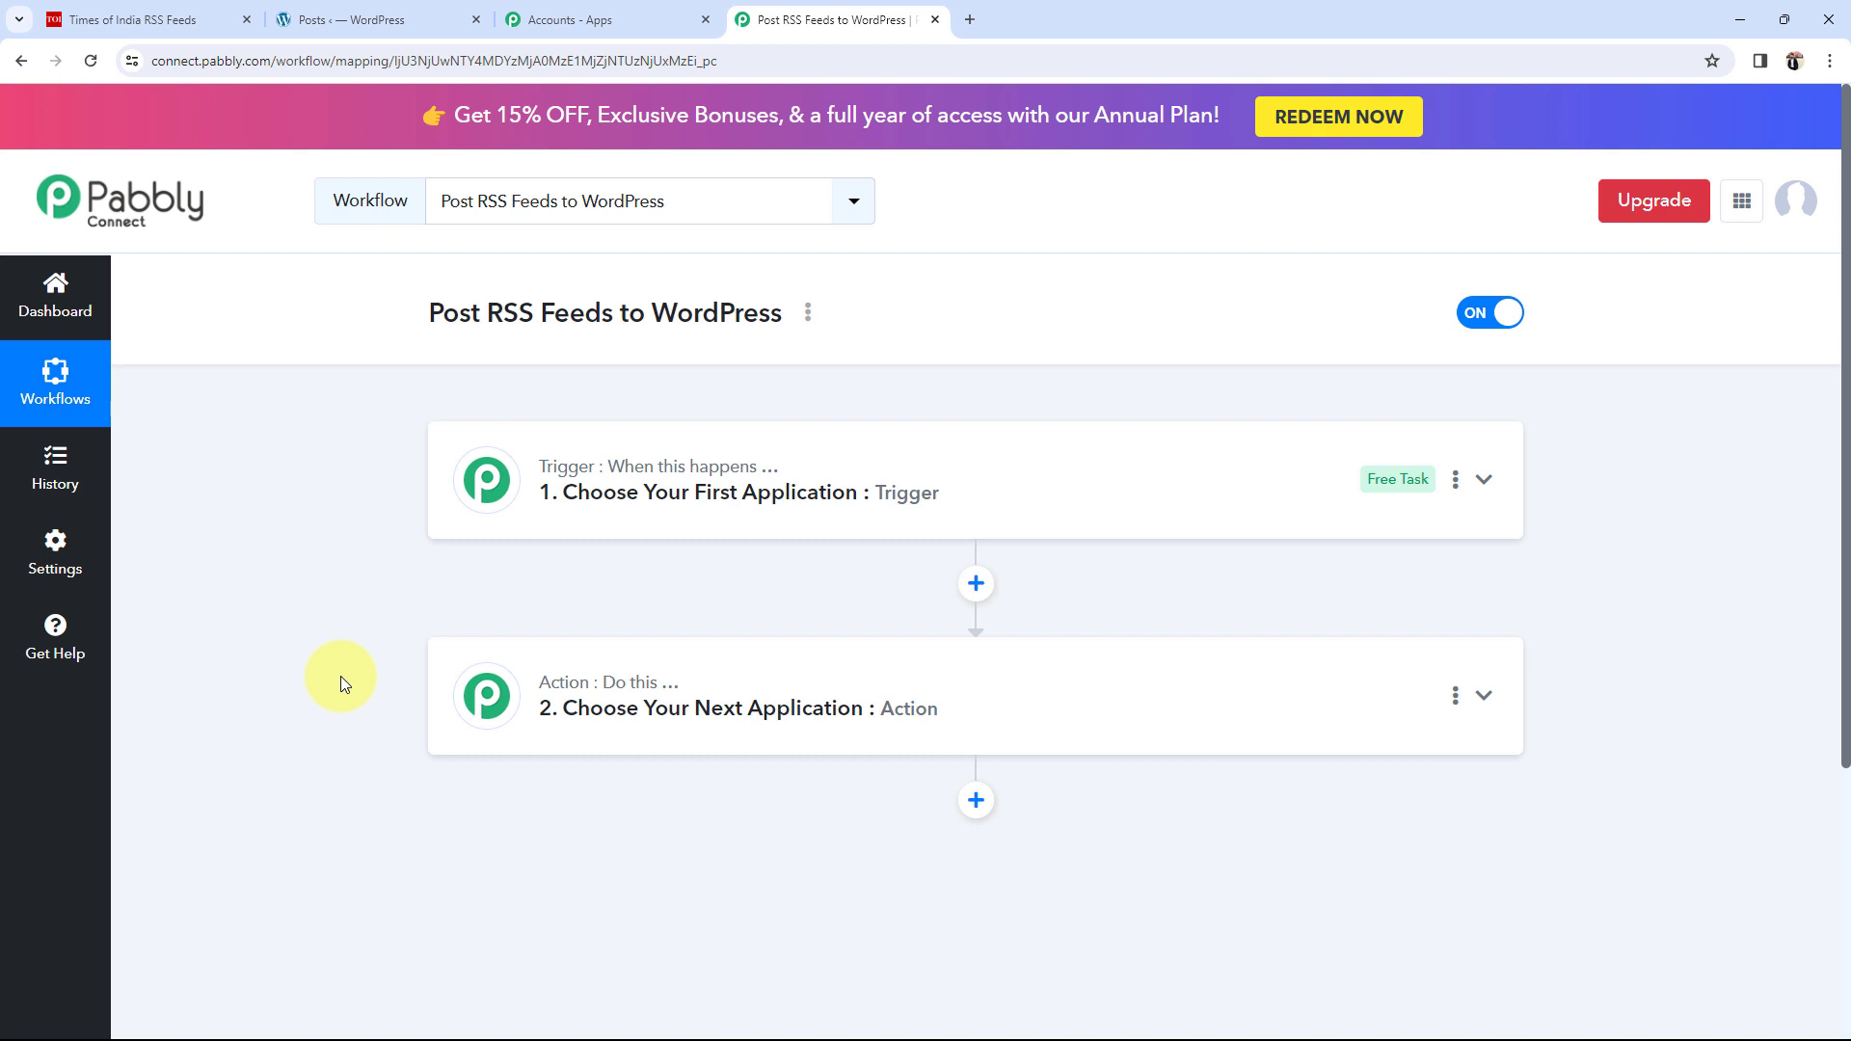
pyautogui.click(135, 19)
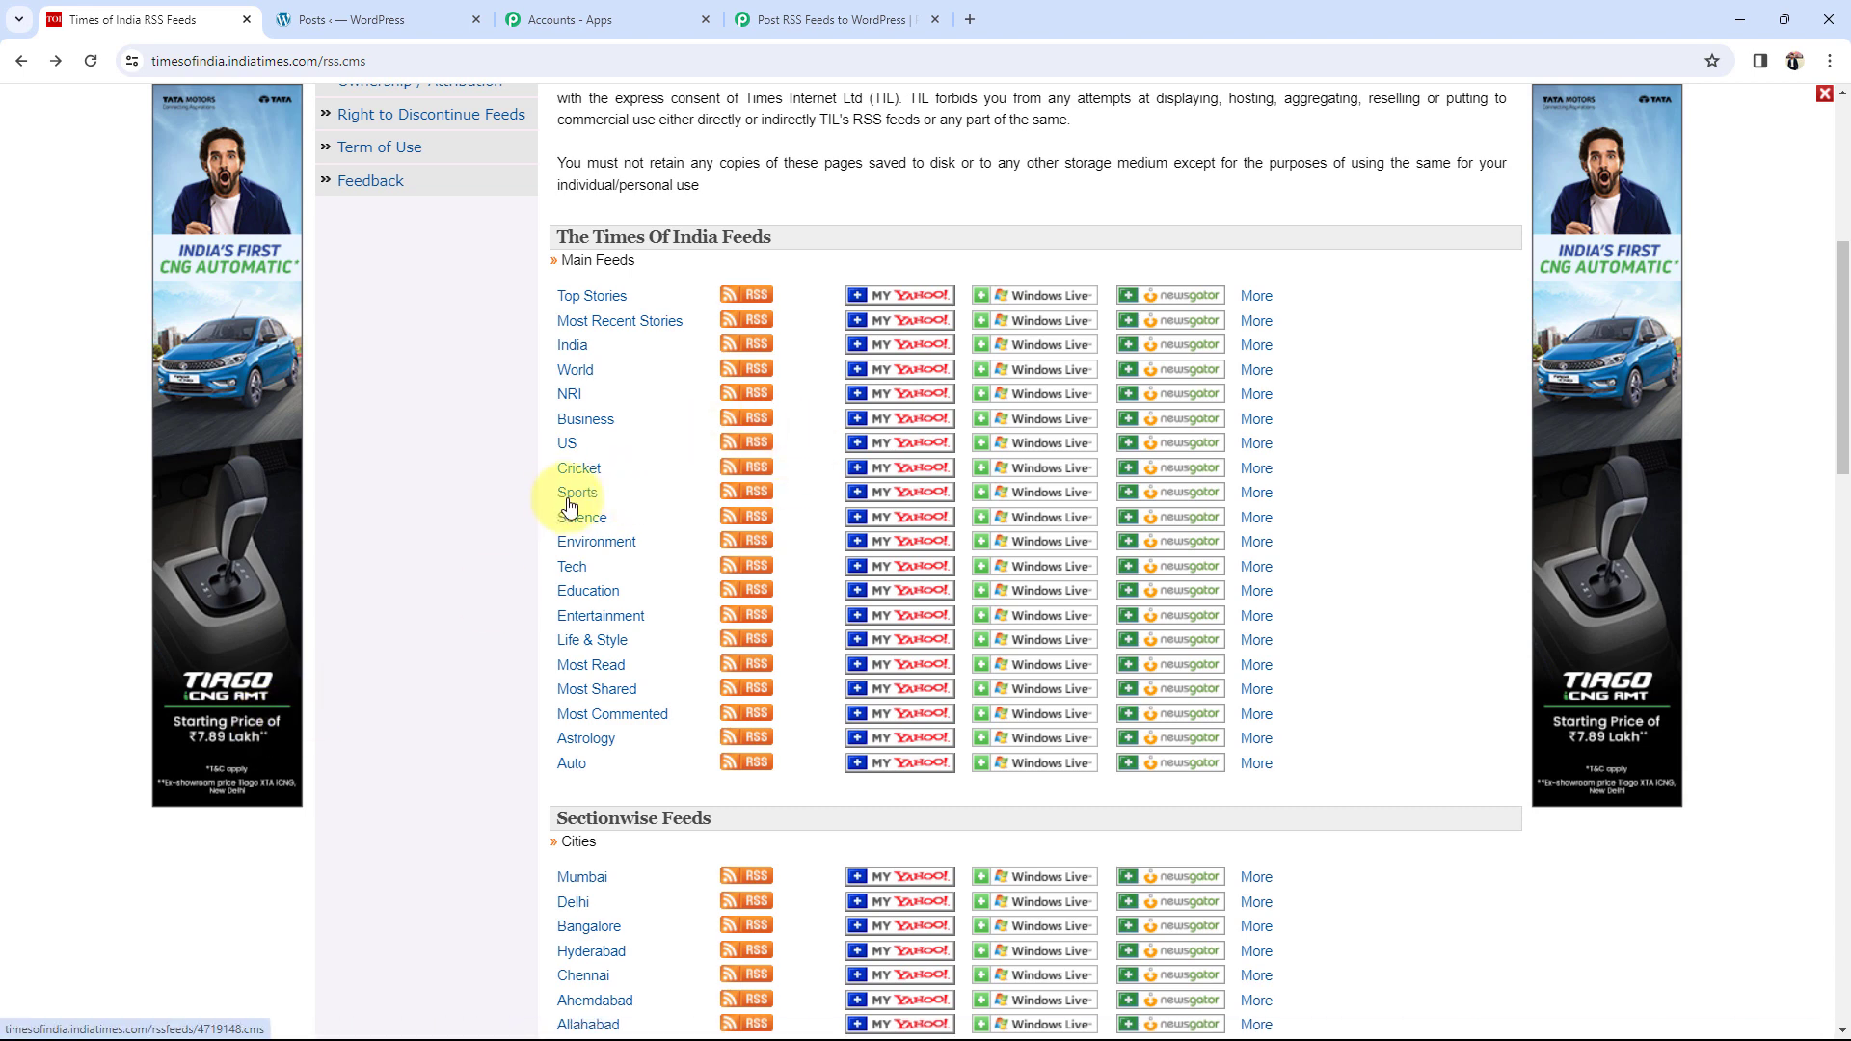
pyautogui.click(376, 20)
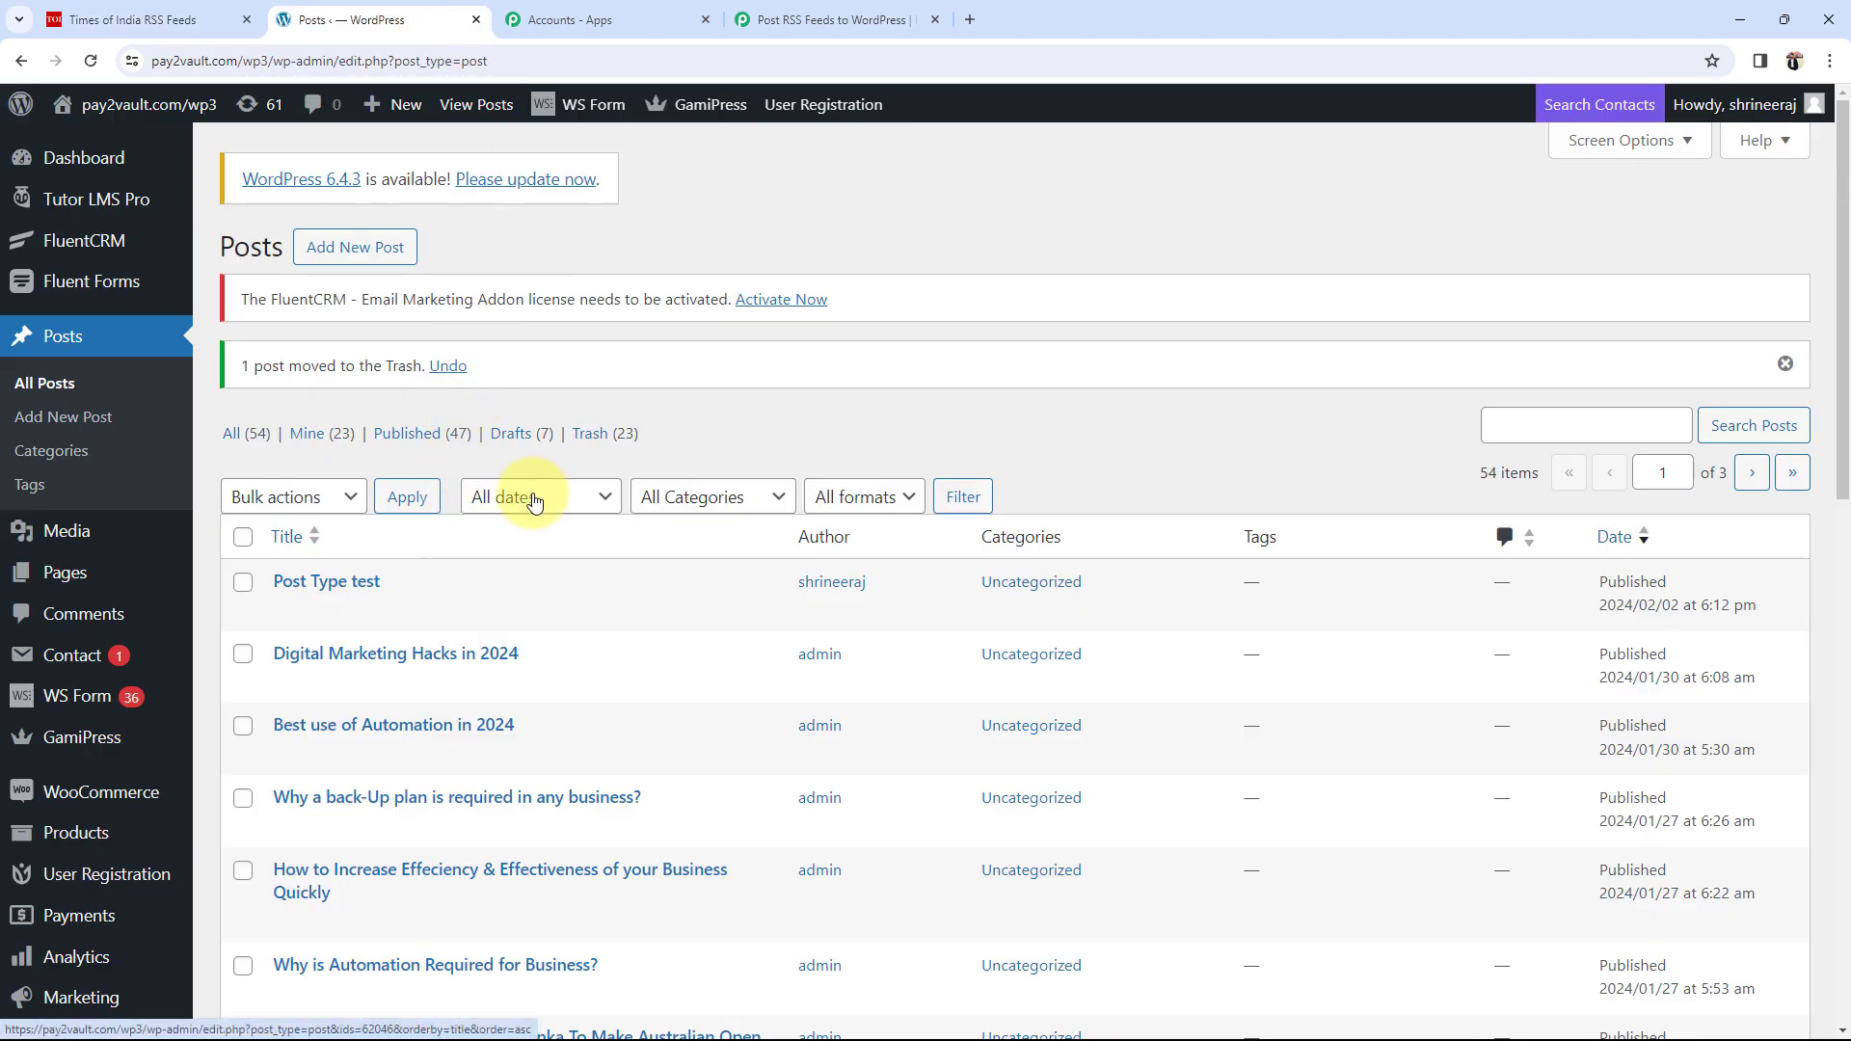
pyautogui.click(921, 10)
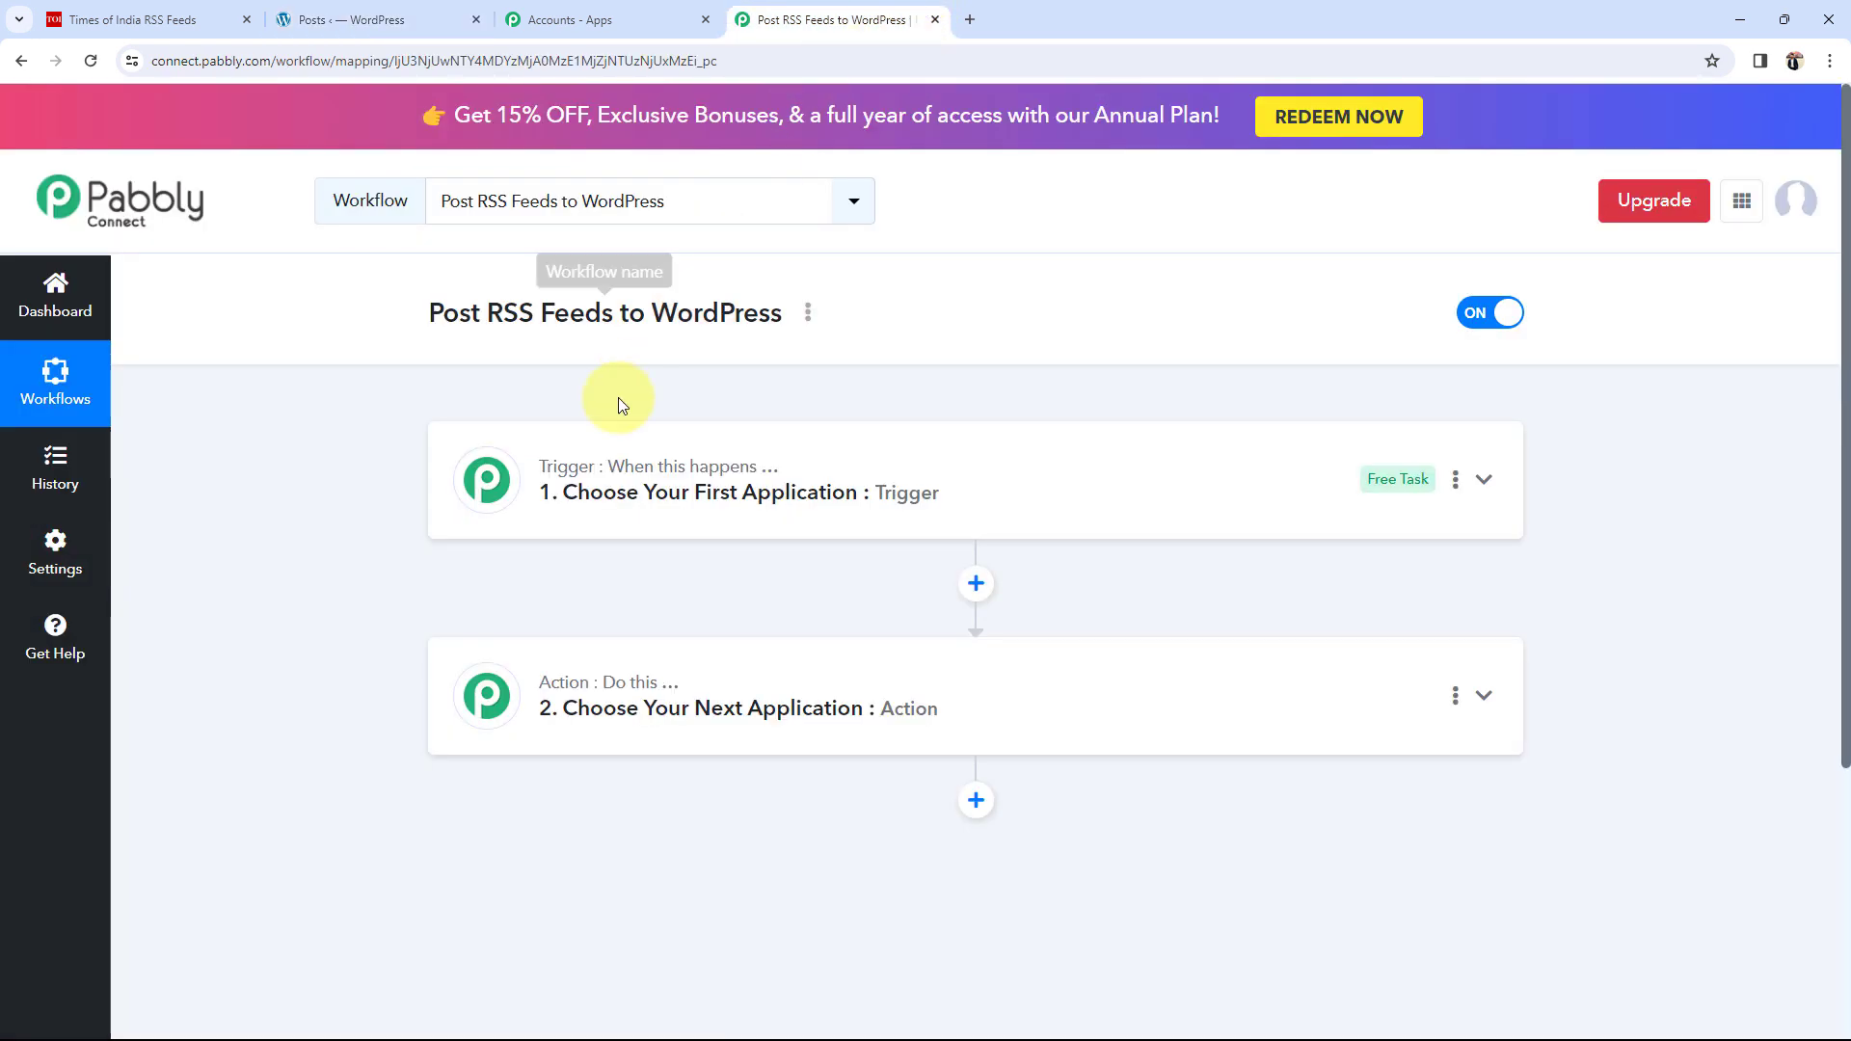
# Search the trigger apps for "rss" and choose RSS by Pabbly as the workflow's trigger application.
pyautogui.click(590, 483)
pyautogui.click(542, 618)
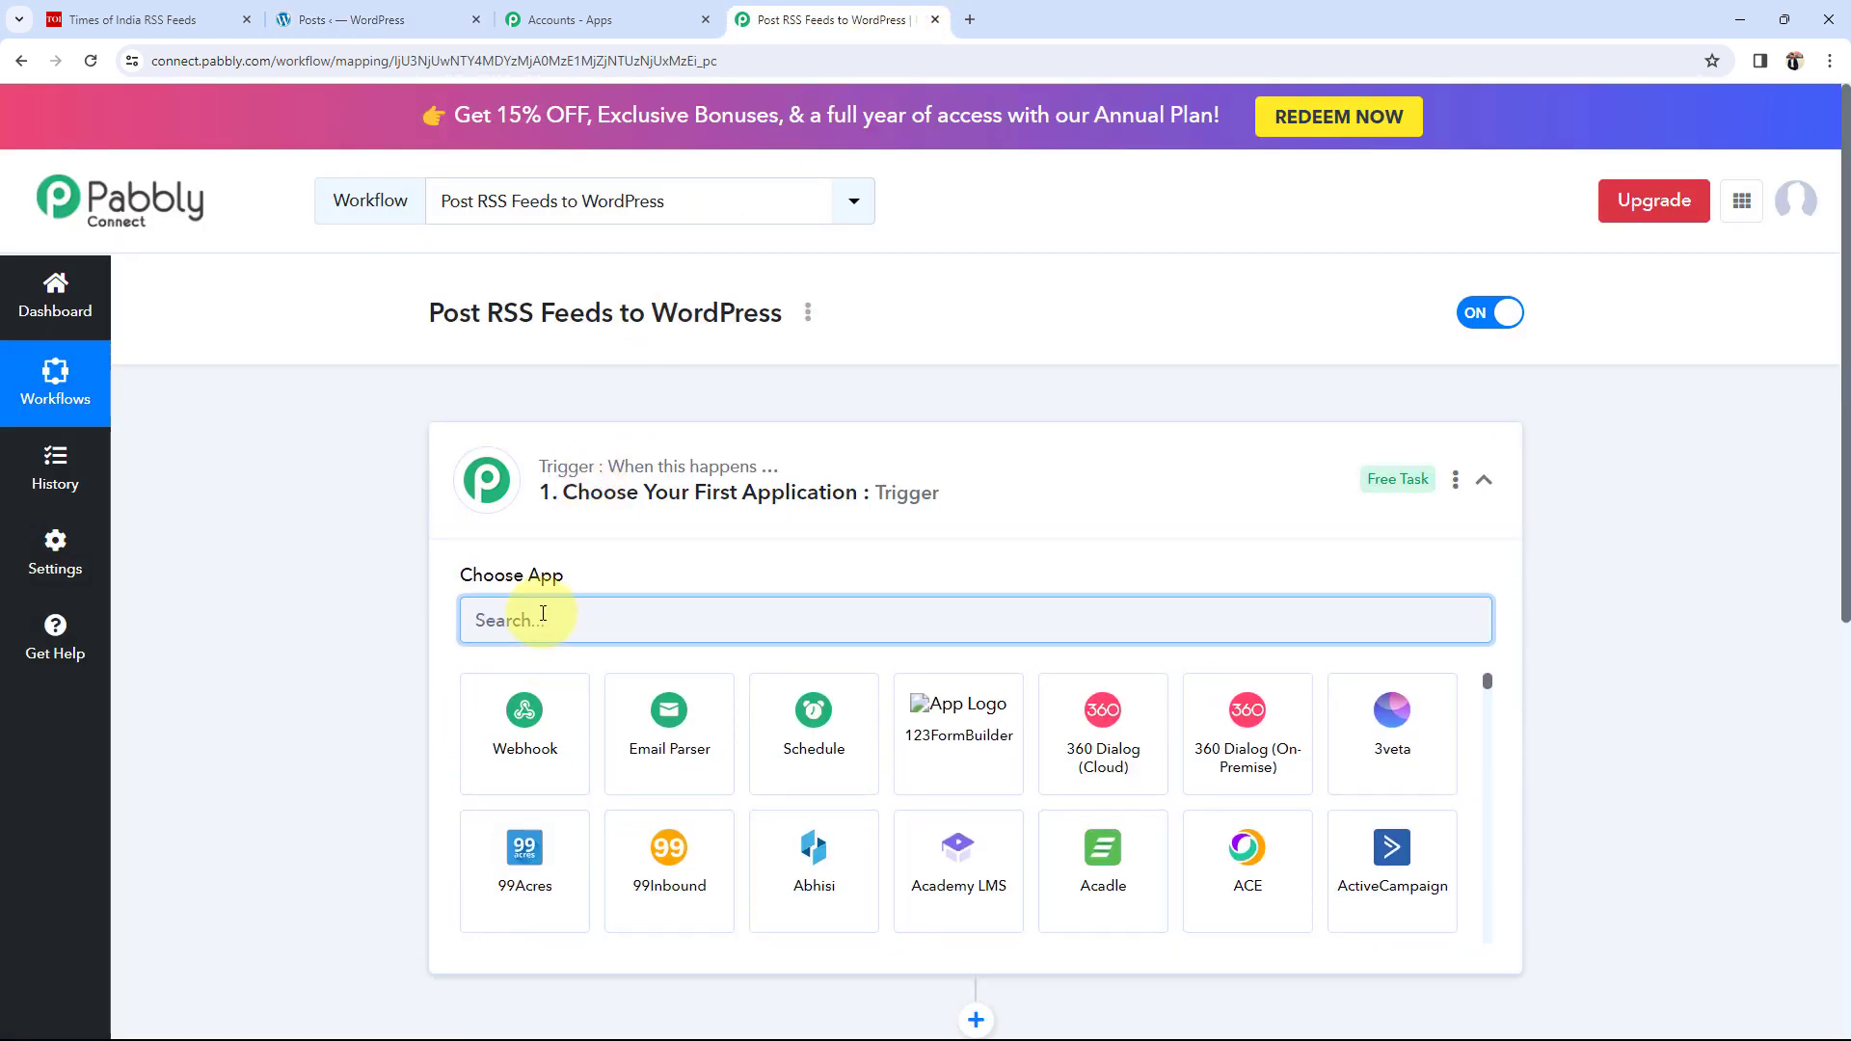
pyautogui.write('rss')
pyautogui.click(524, 767)
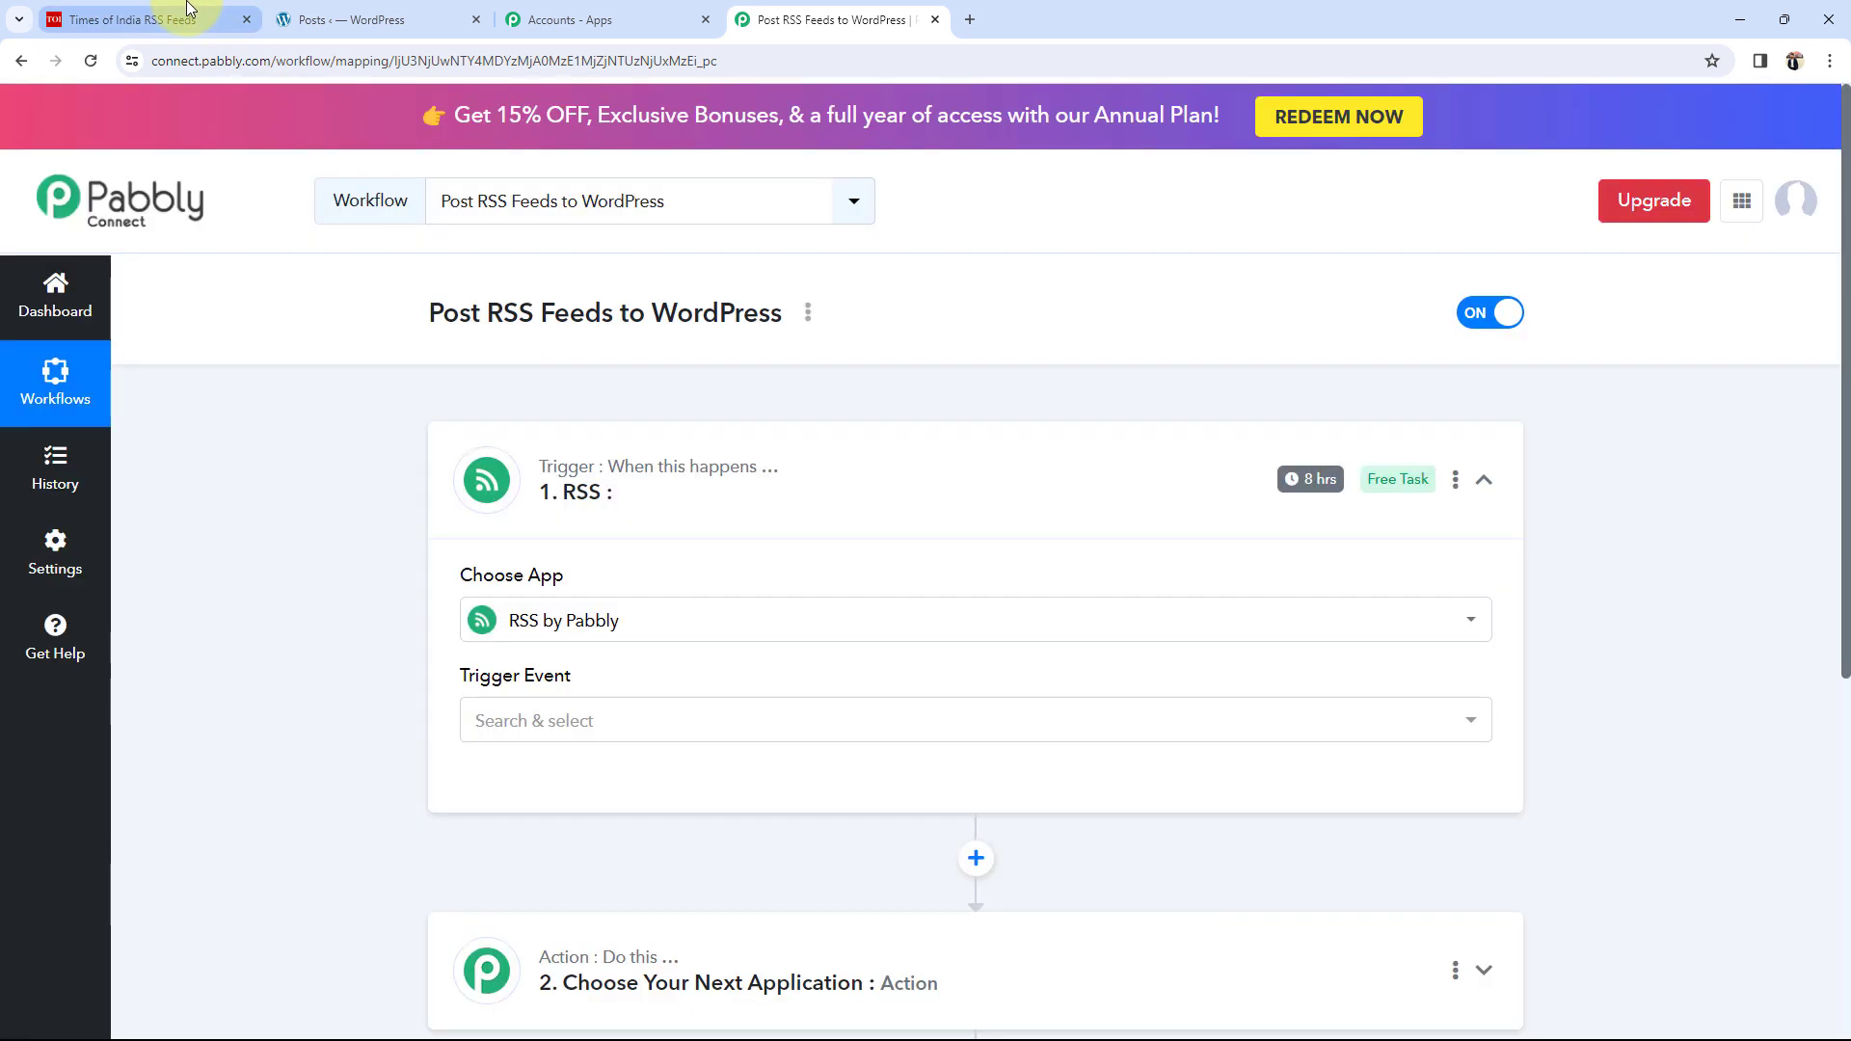
pyautogui.click(189, 14)
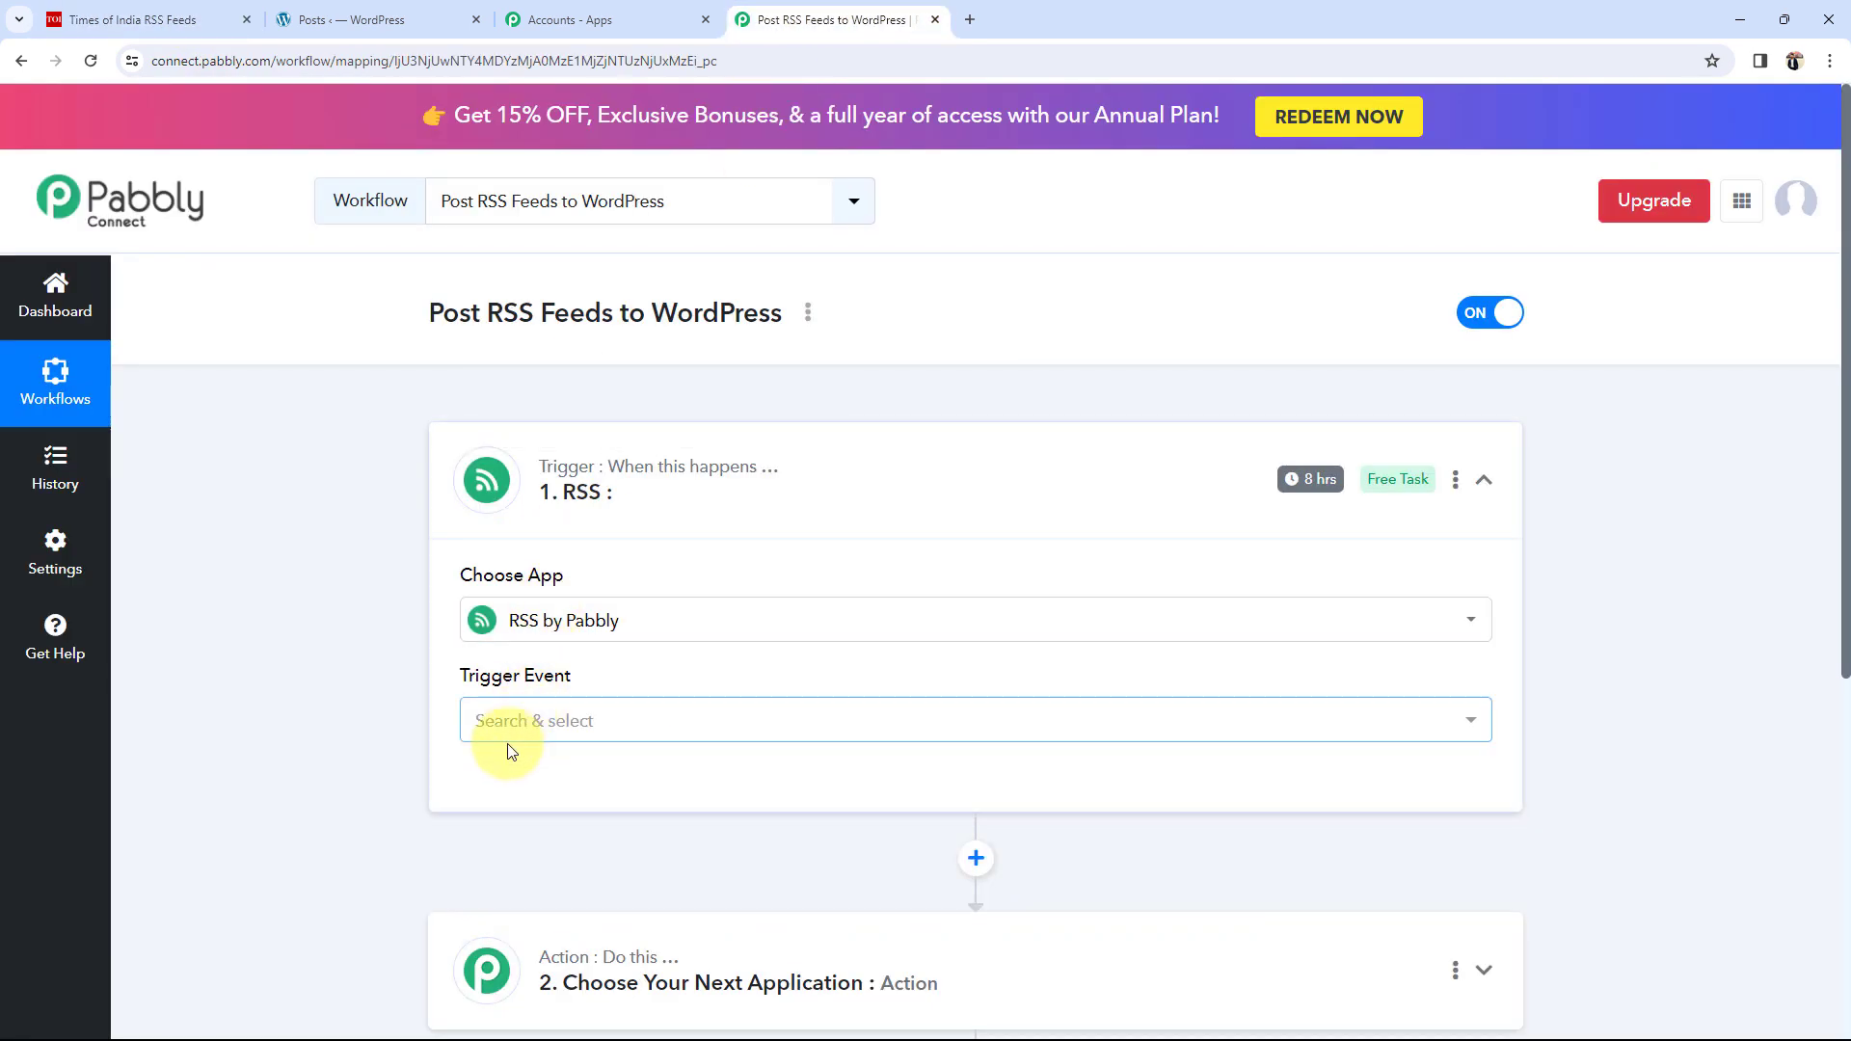
pyautogui.click(145, 12)
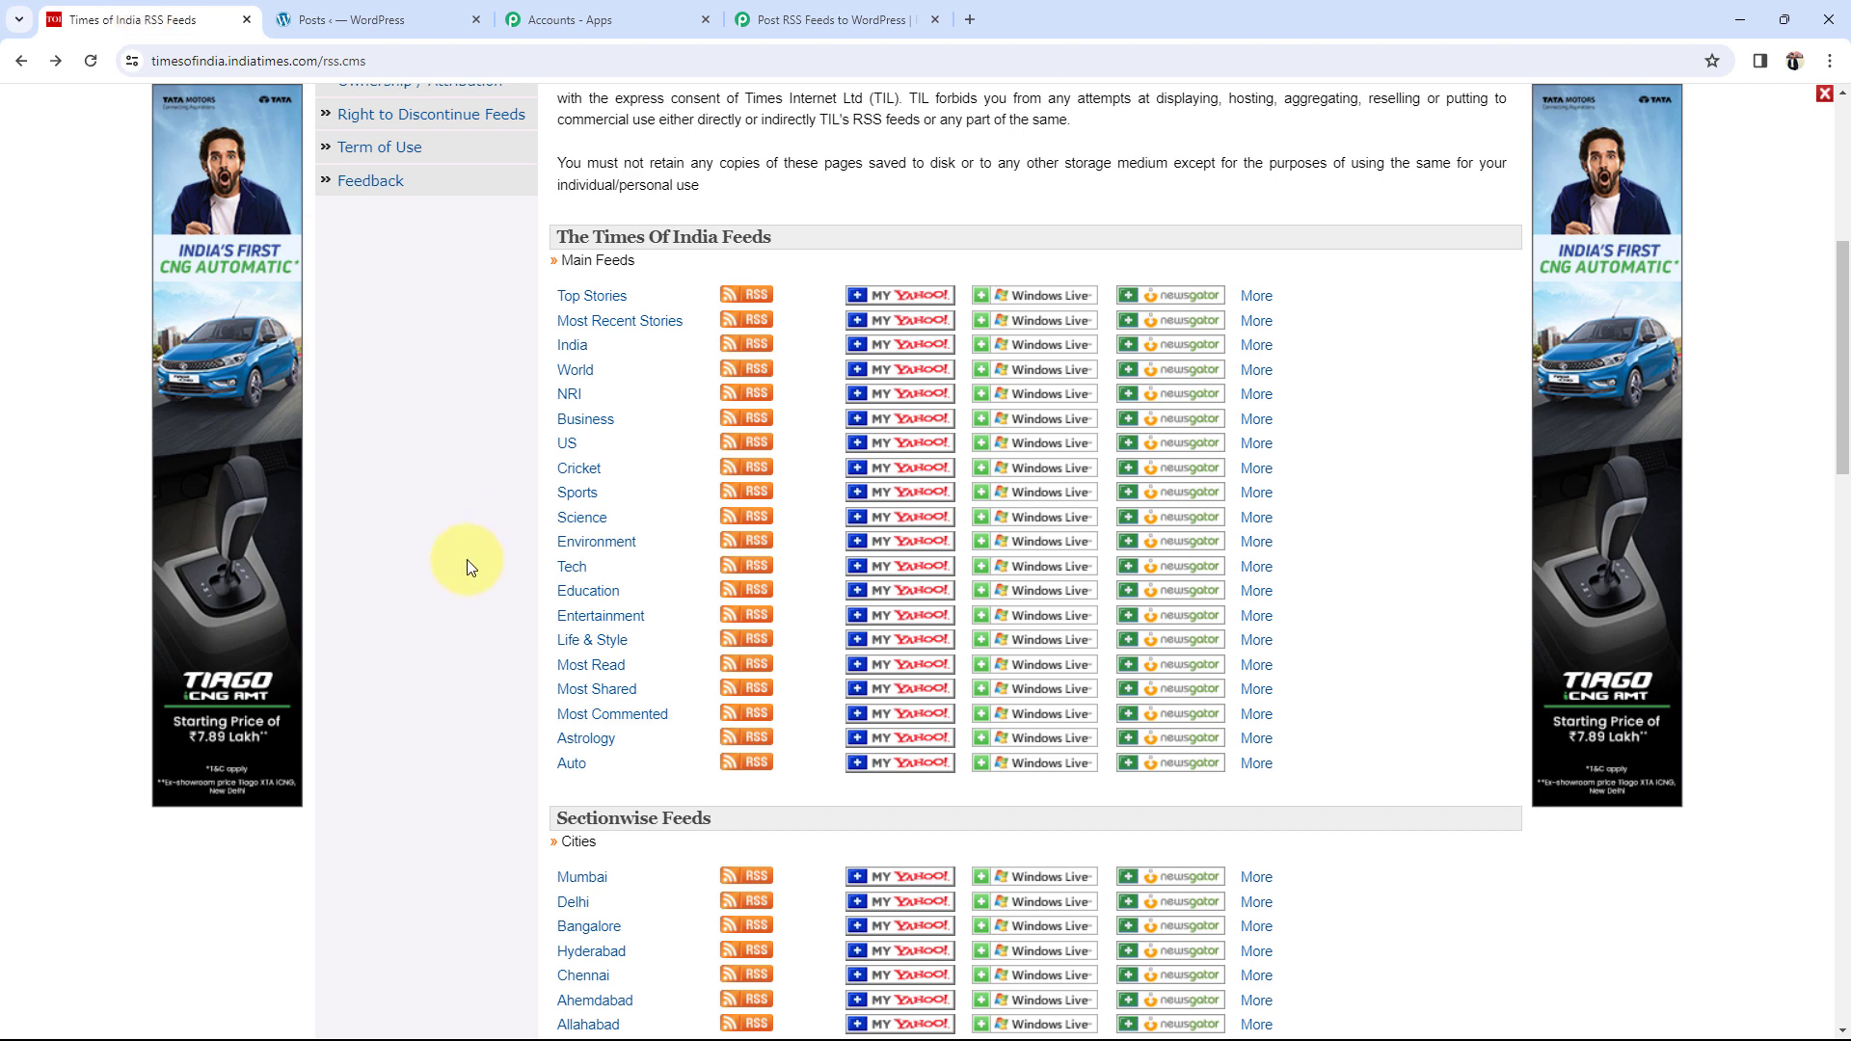
pyautogui.click(853, 17)
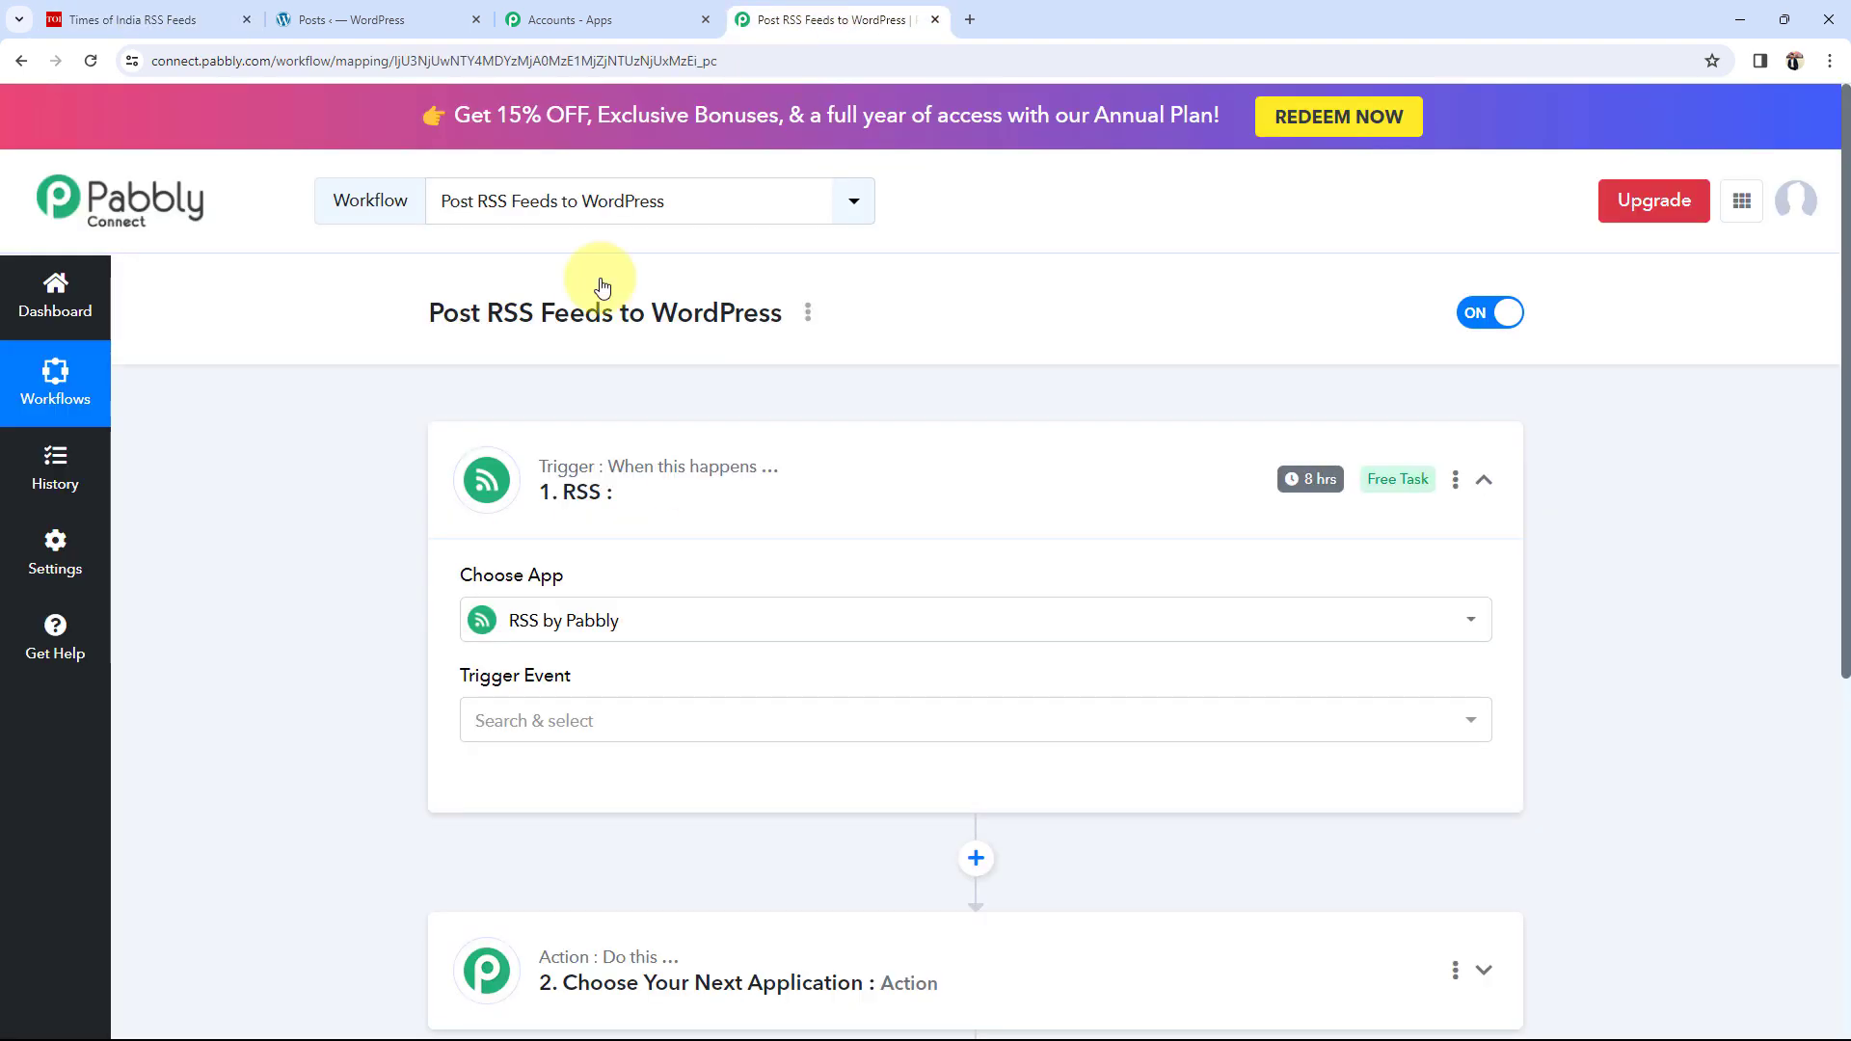
# Set the RSS trigger event to New Item in Feed and connect the trigger.
pyautogui.scroll(-1, 508, 729)
pyautogui.scroll(-1, 508, 730)
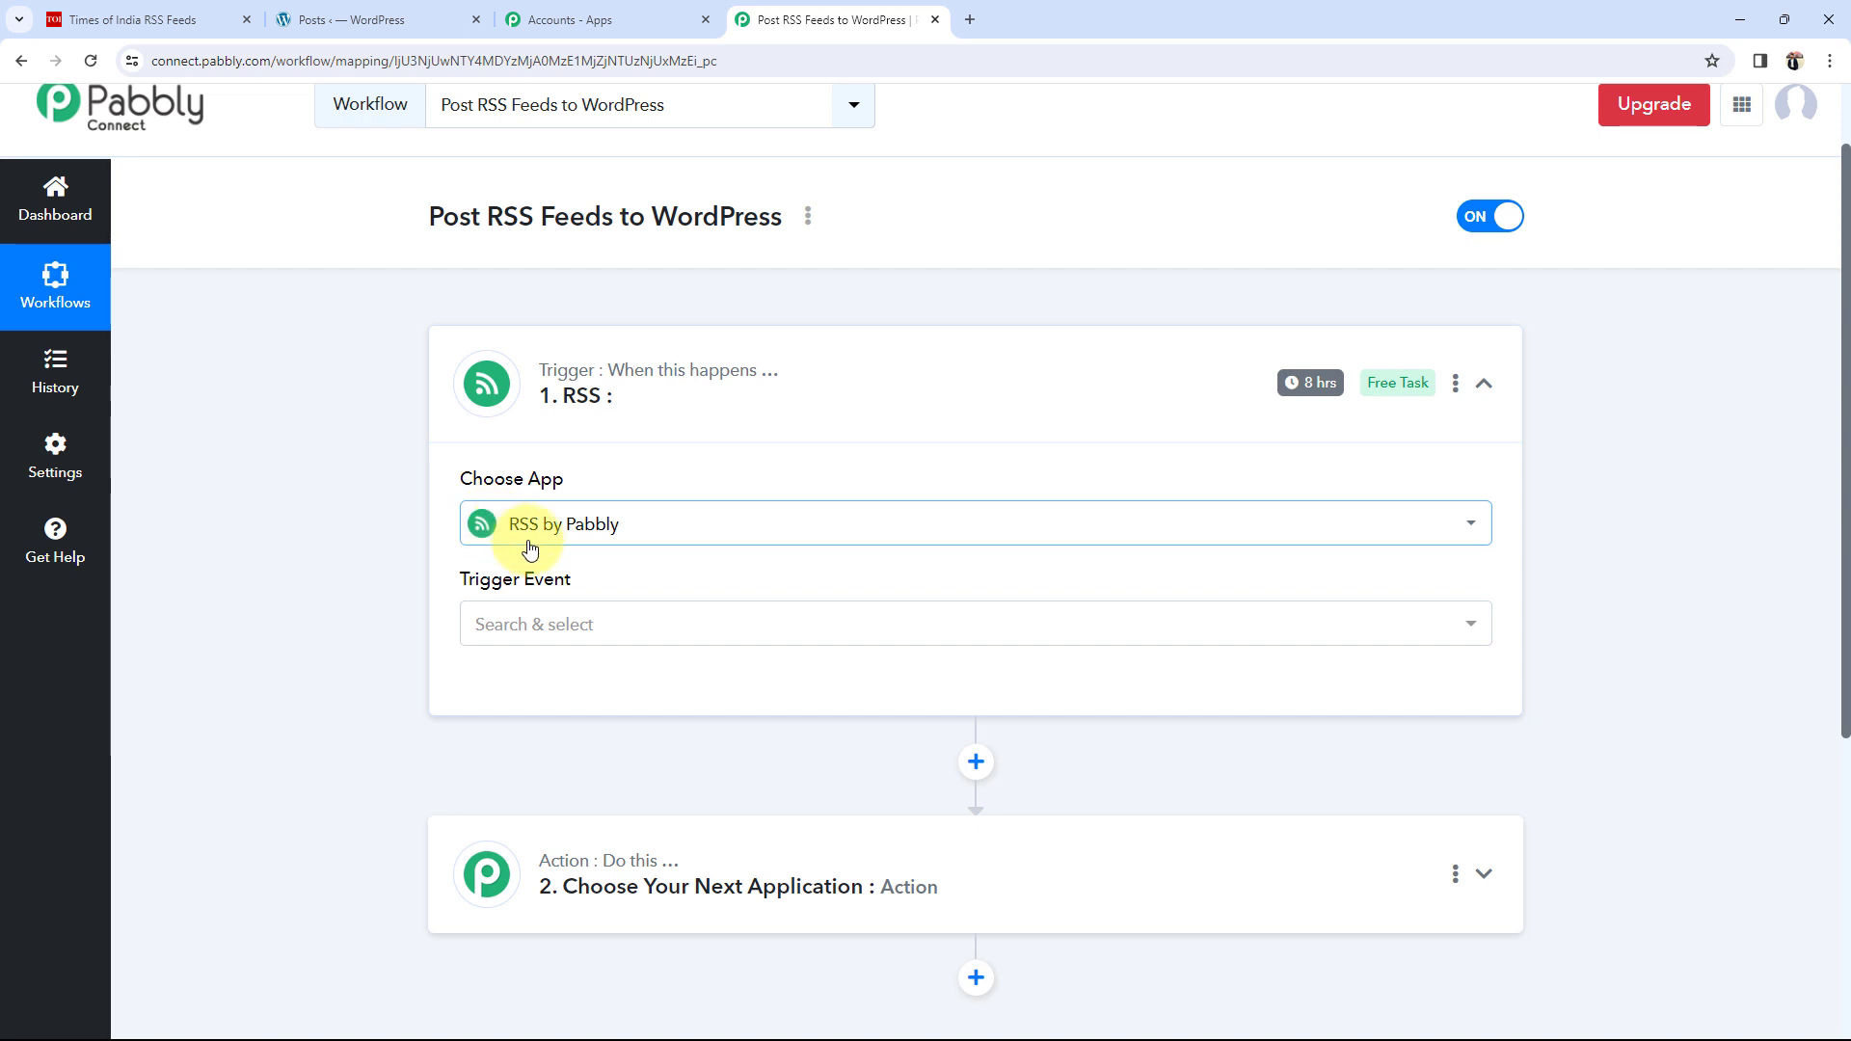
pyautogui.click(525, 622)
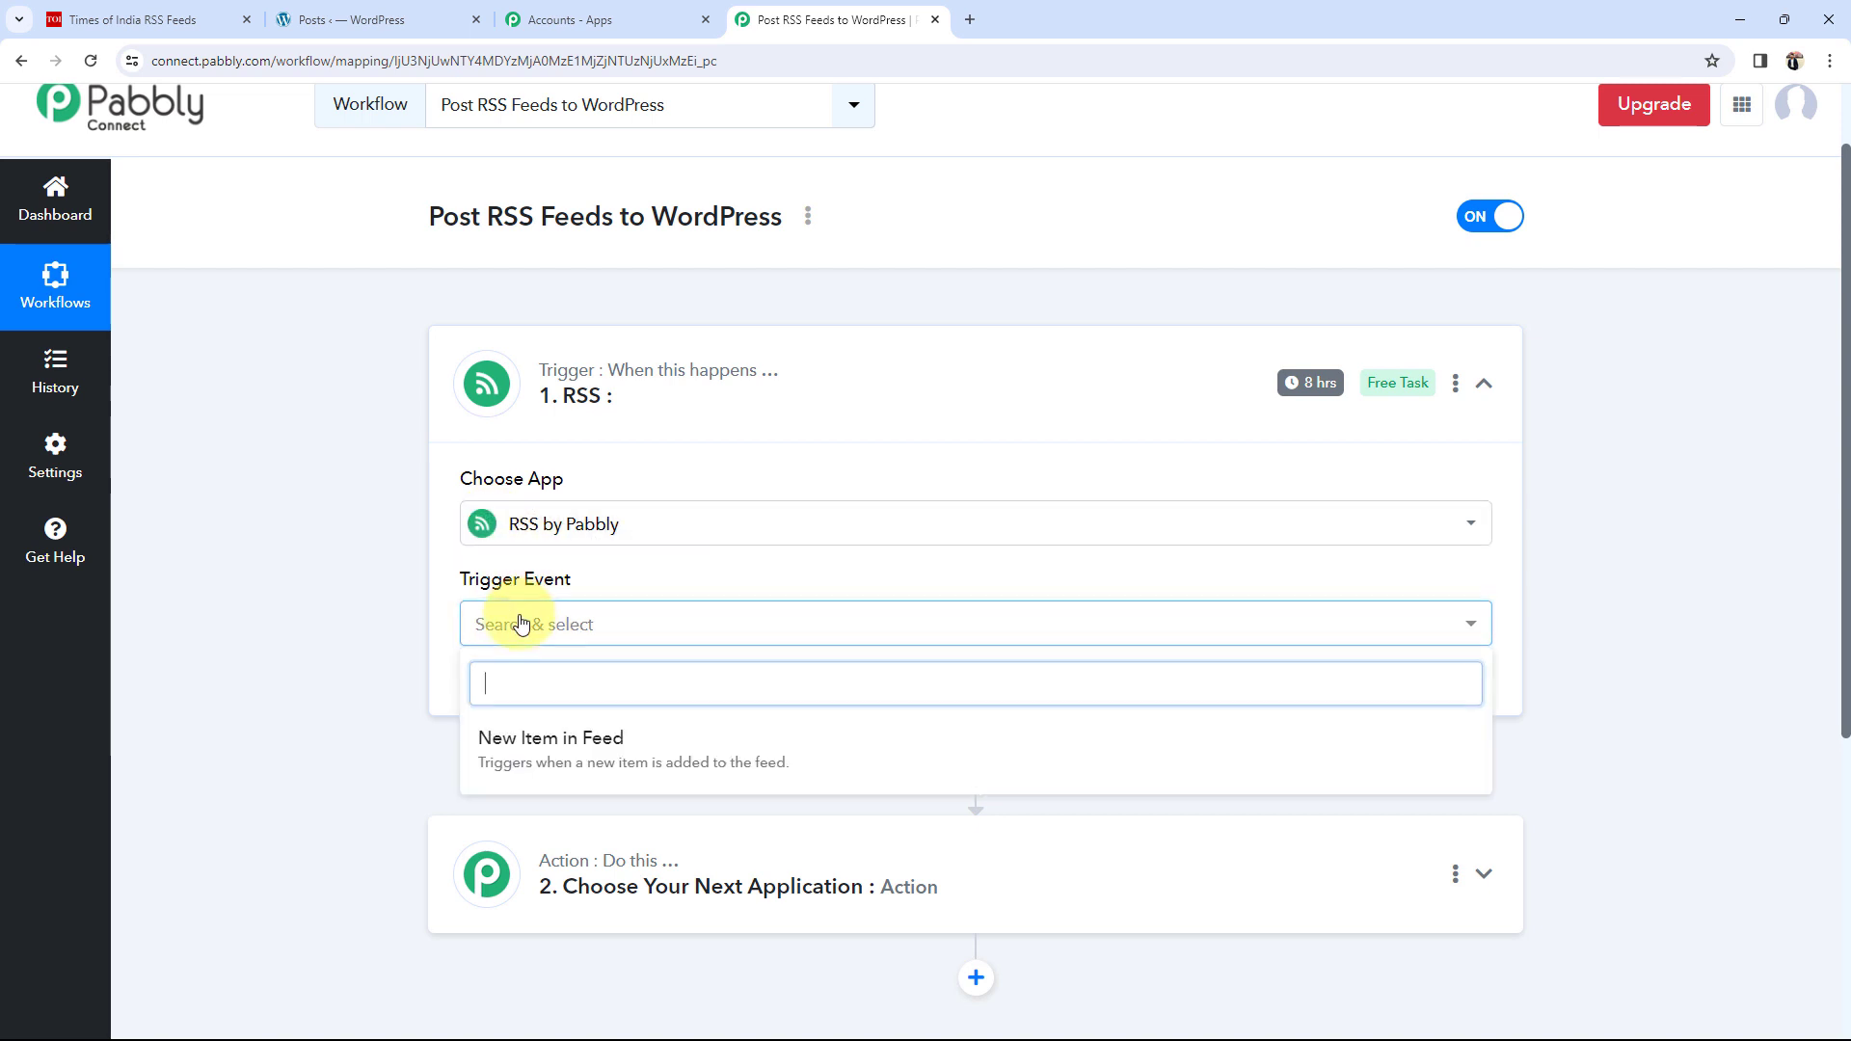
pyautogui.click(502, 738)
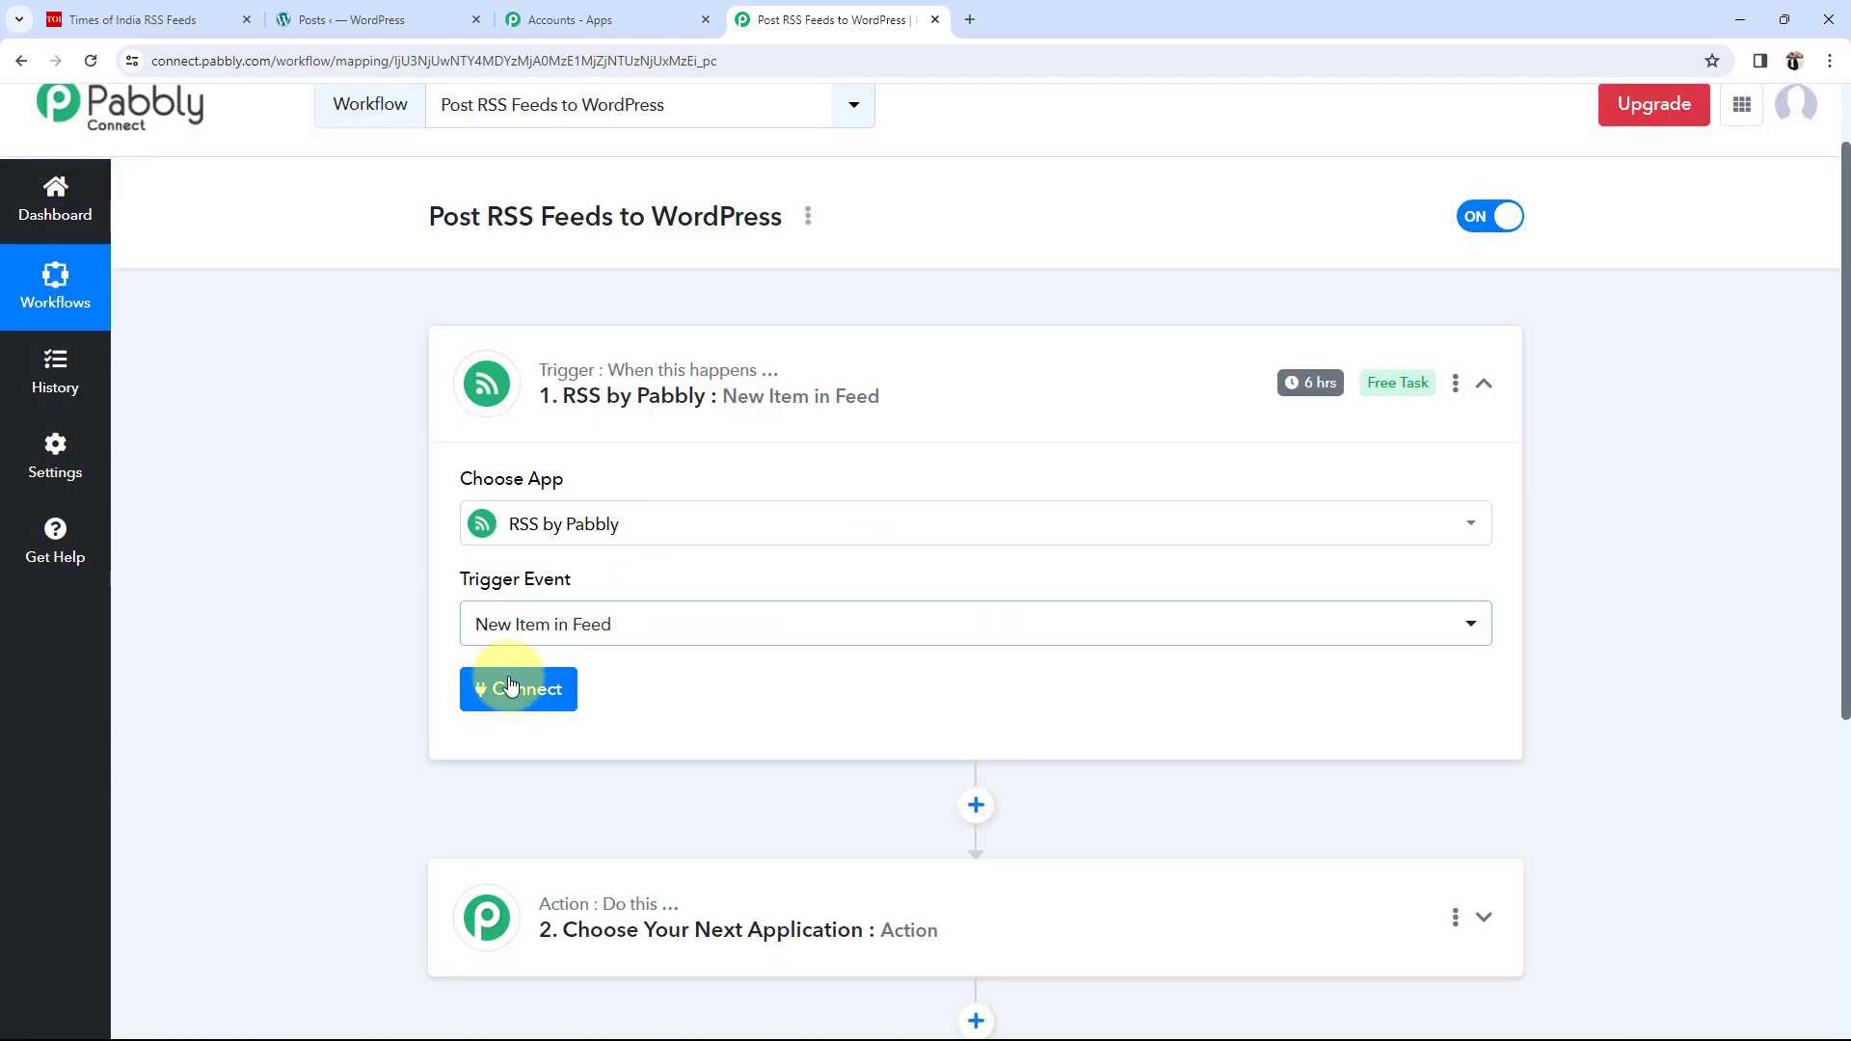
pyautogui.click(513, 689)
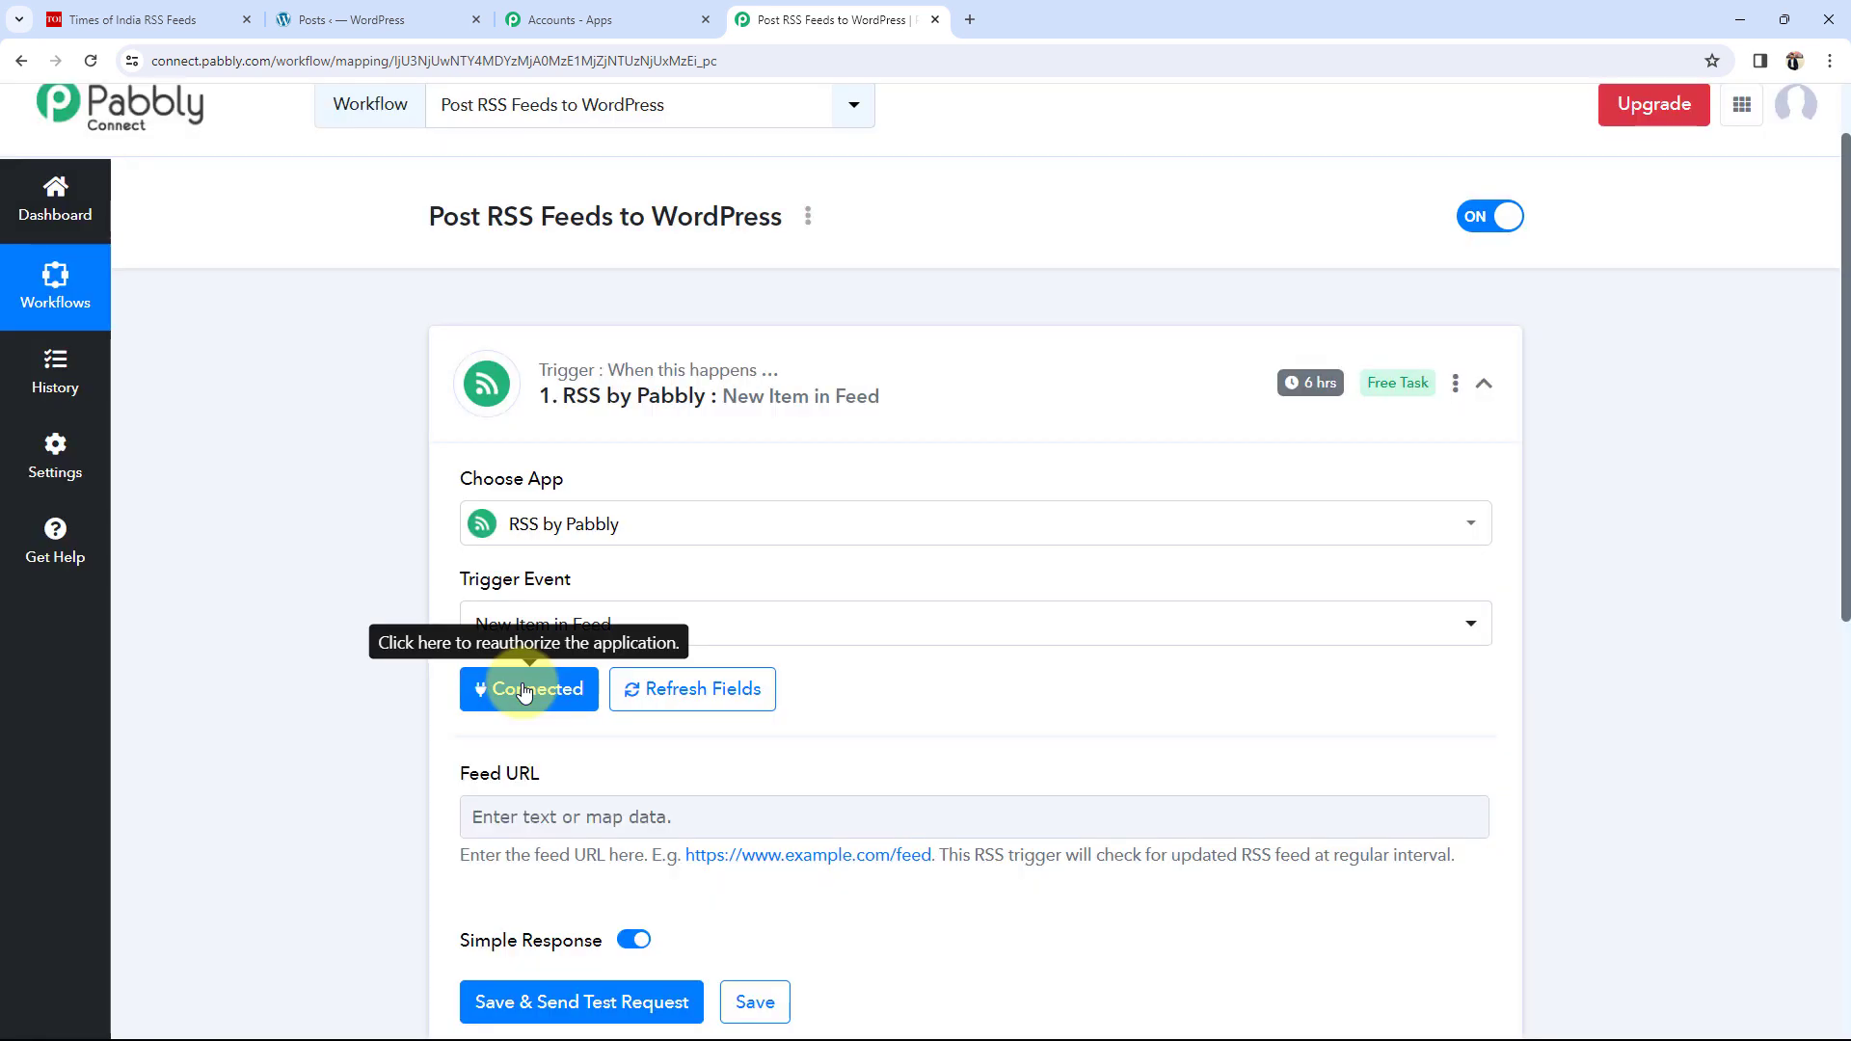
pyautogui.moveTo(460, 776); pyautogui.dragTo(528, 798)
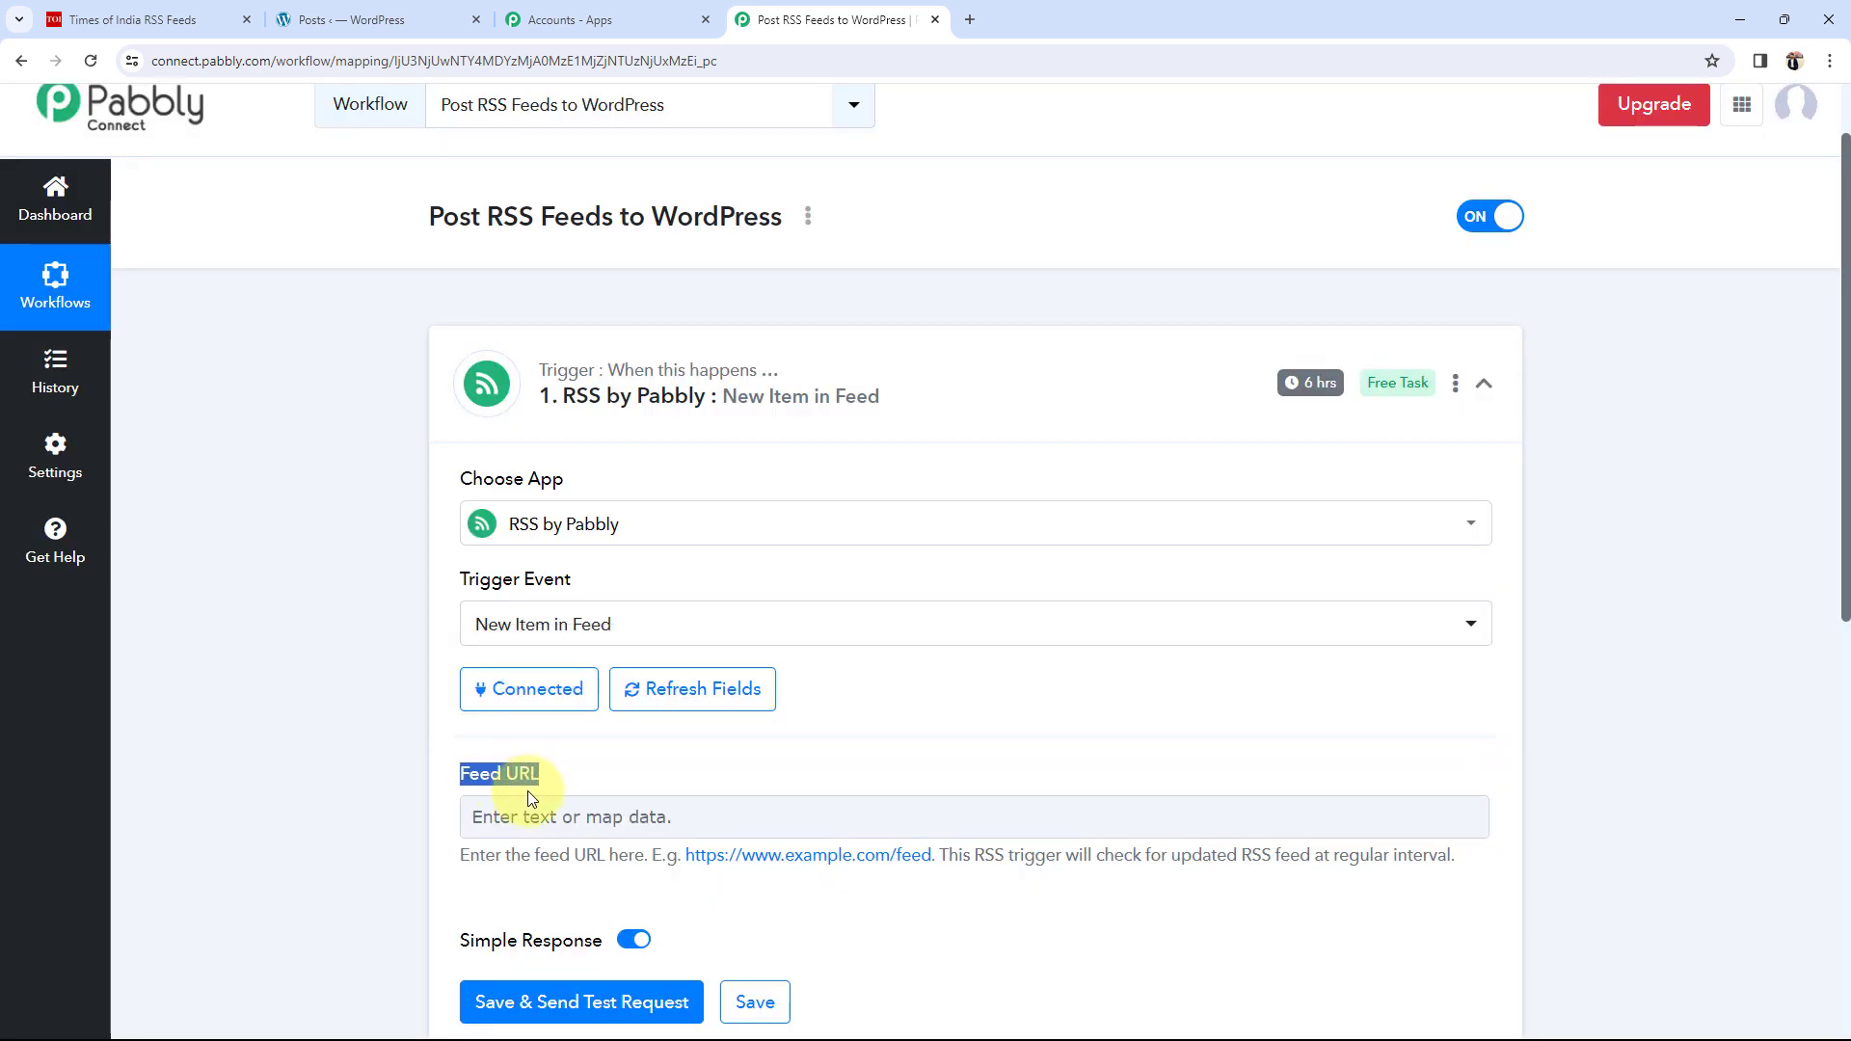
pyautogui.click(526, 816)
pyautogui.click(353, 744)
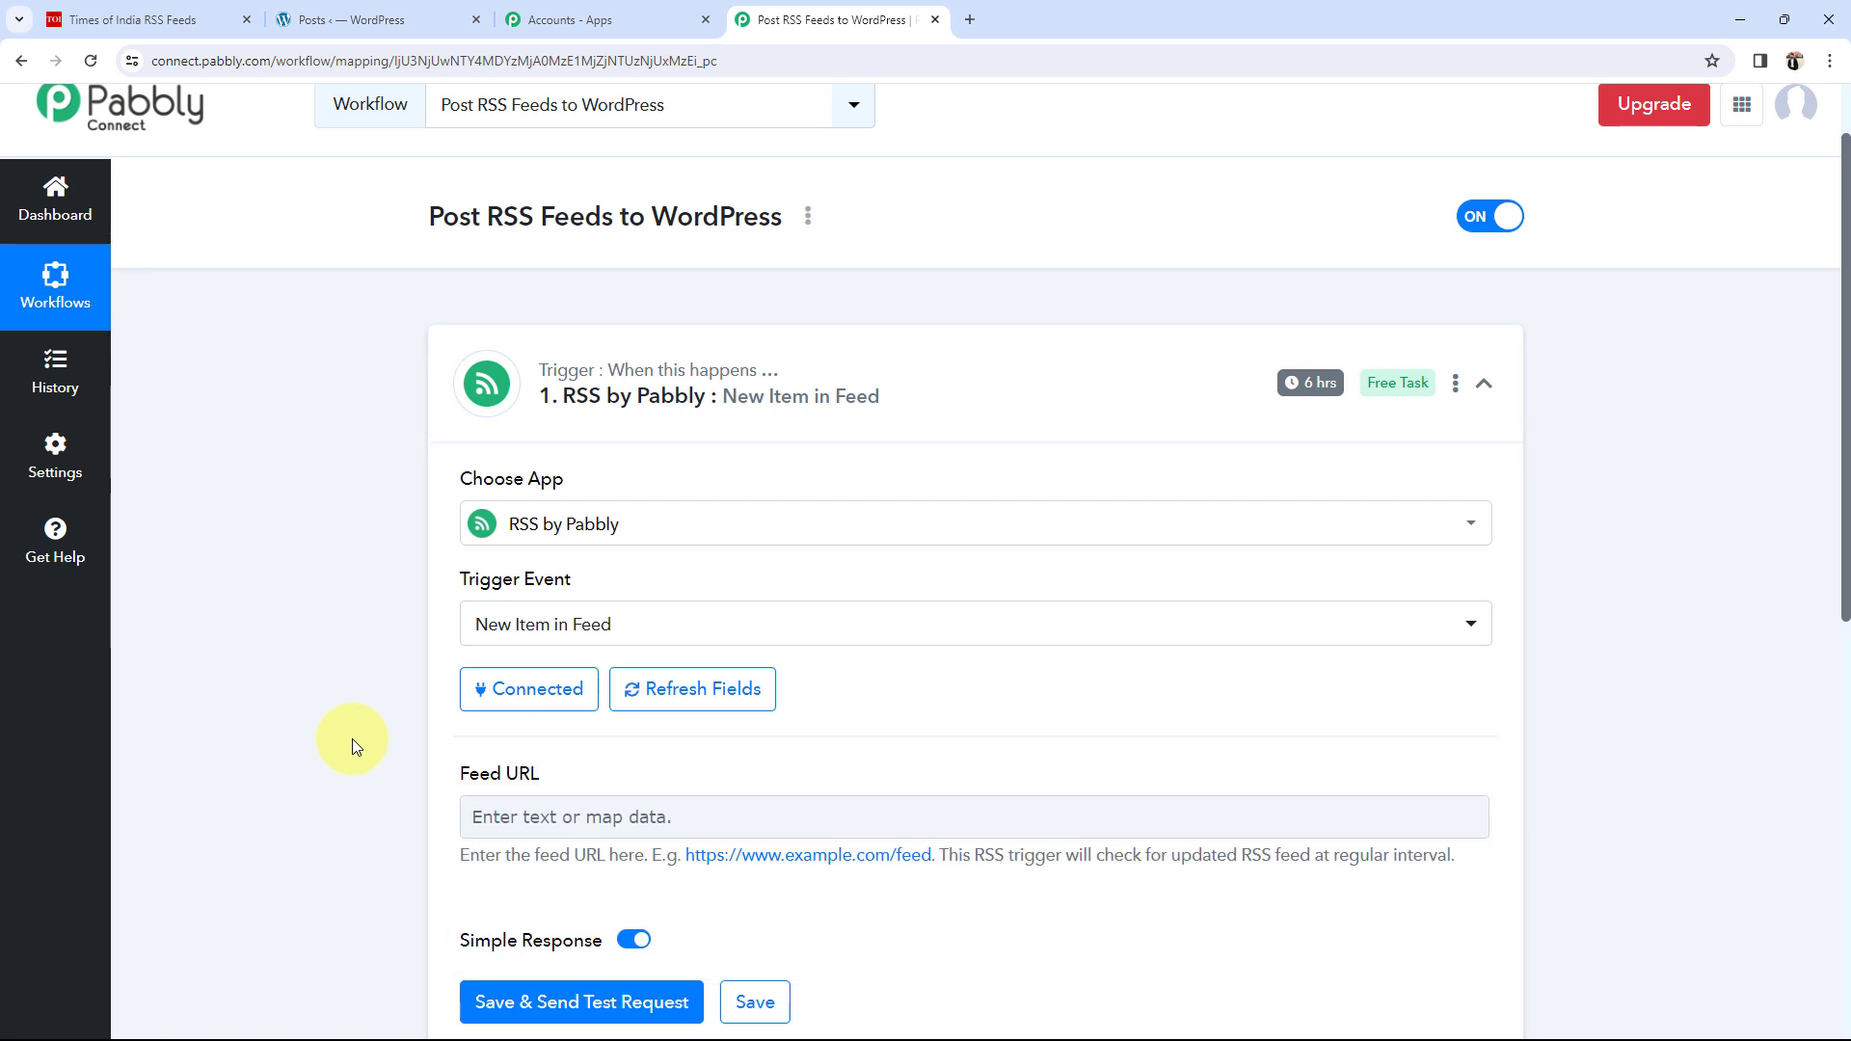
# Copy the Sports RSS link address from the Times of India feeds page and enter it as the trigger's Feed URL.
pyautogui.scroll(-1, 353, 744)
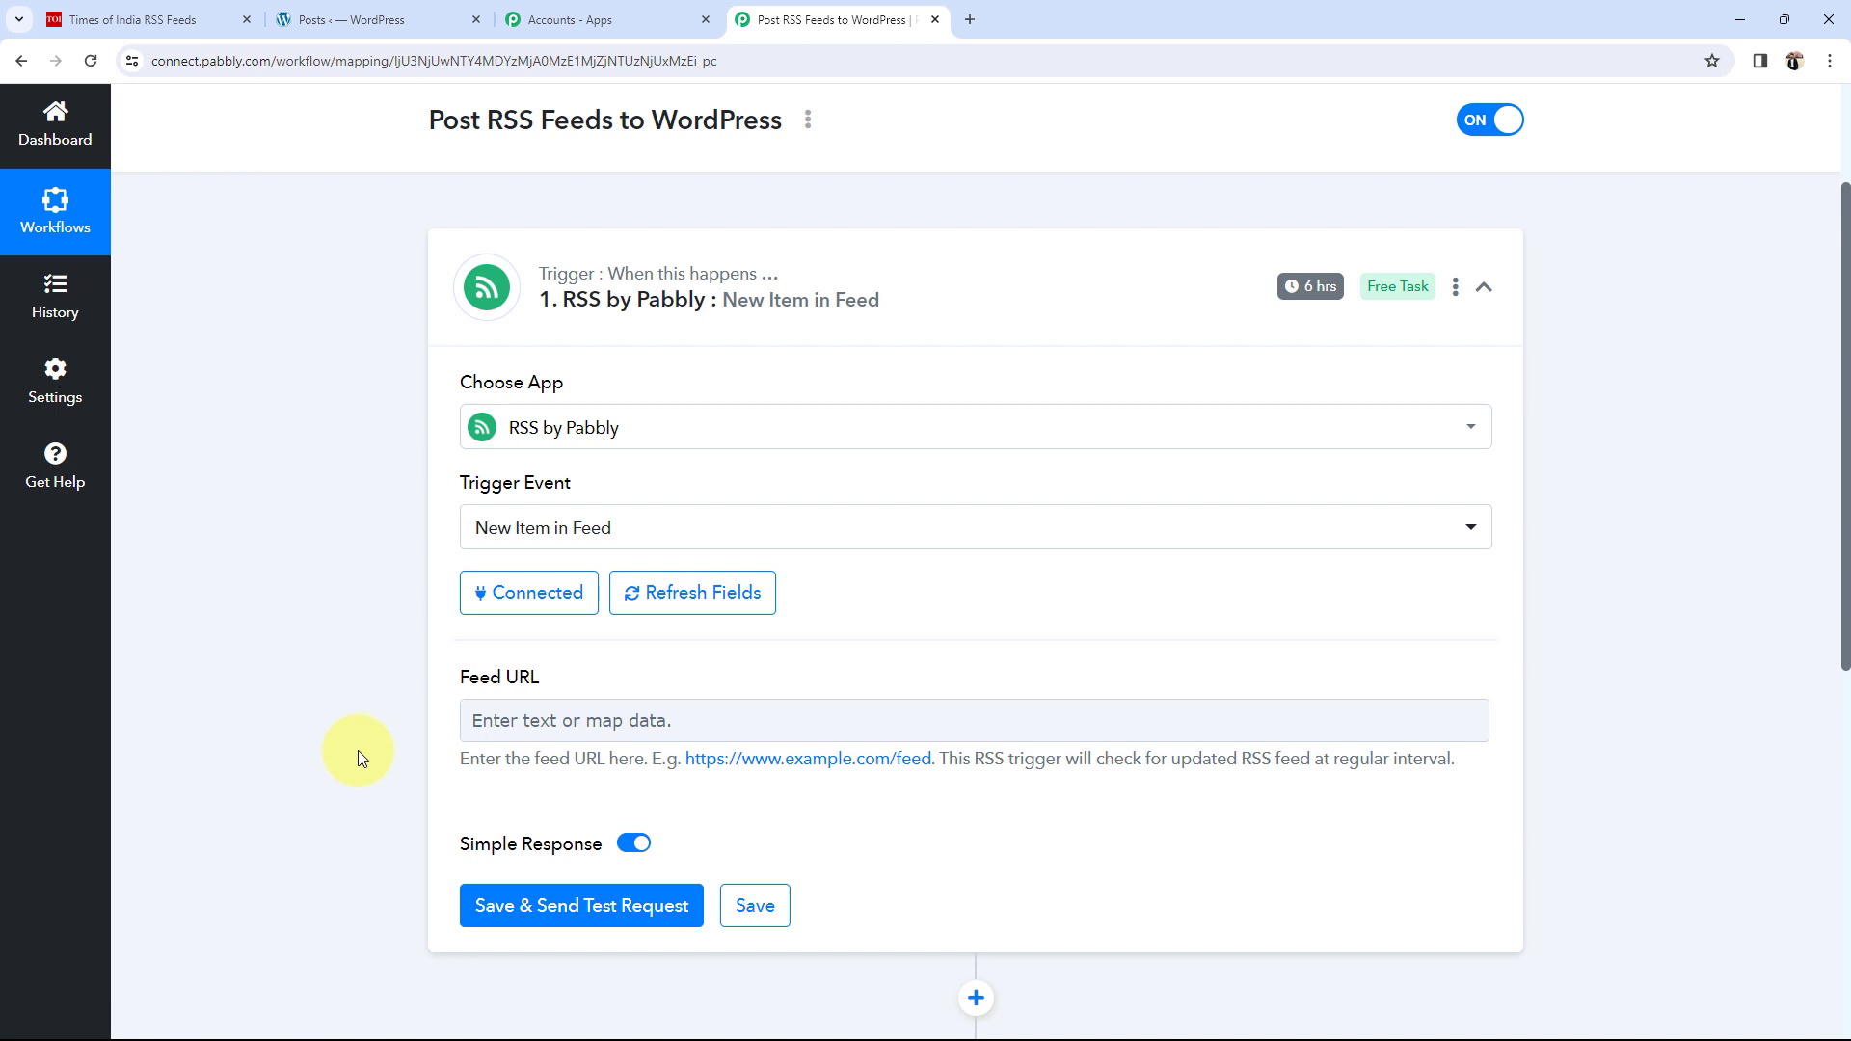
pyautogui.click(160, 19)
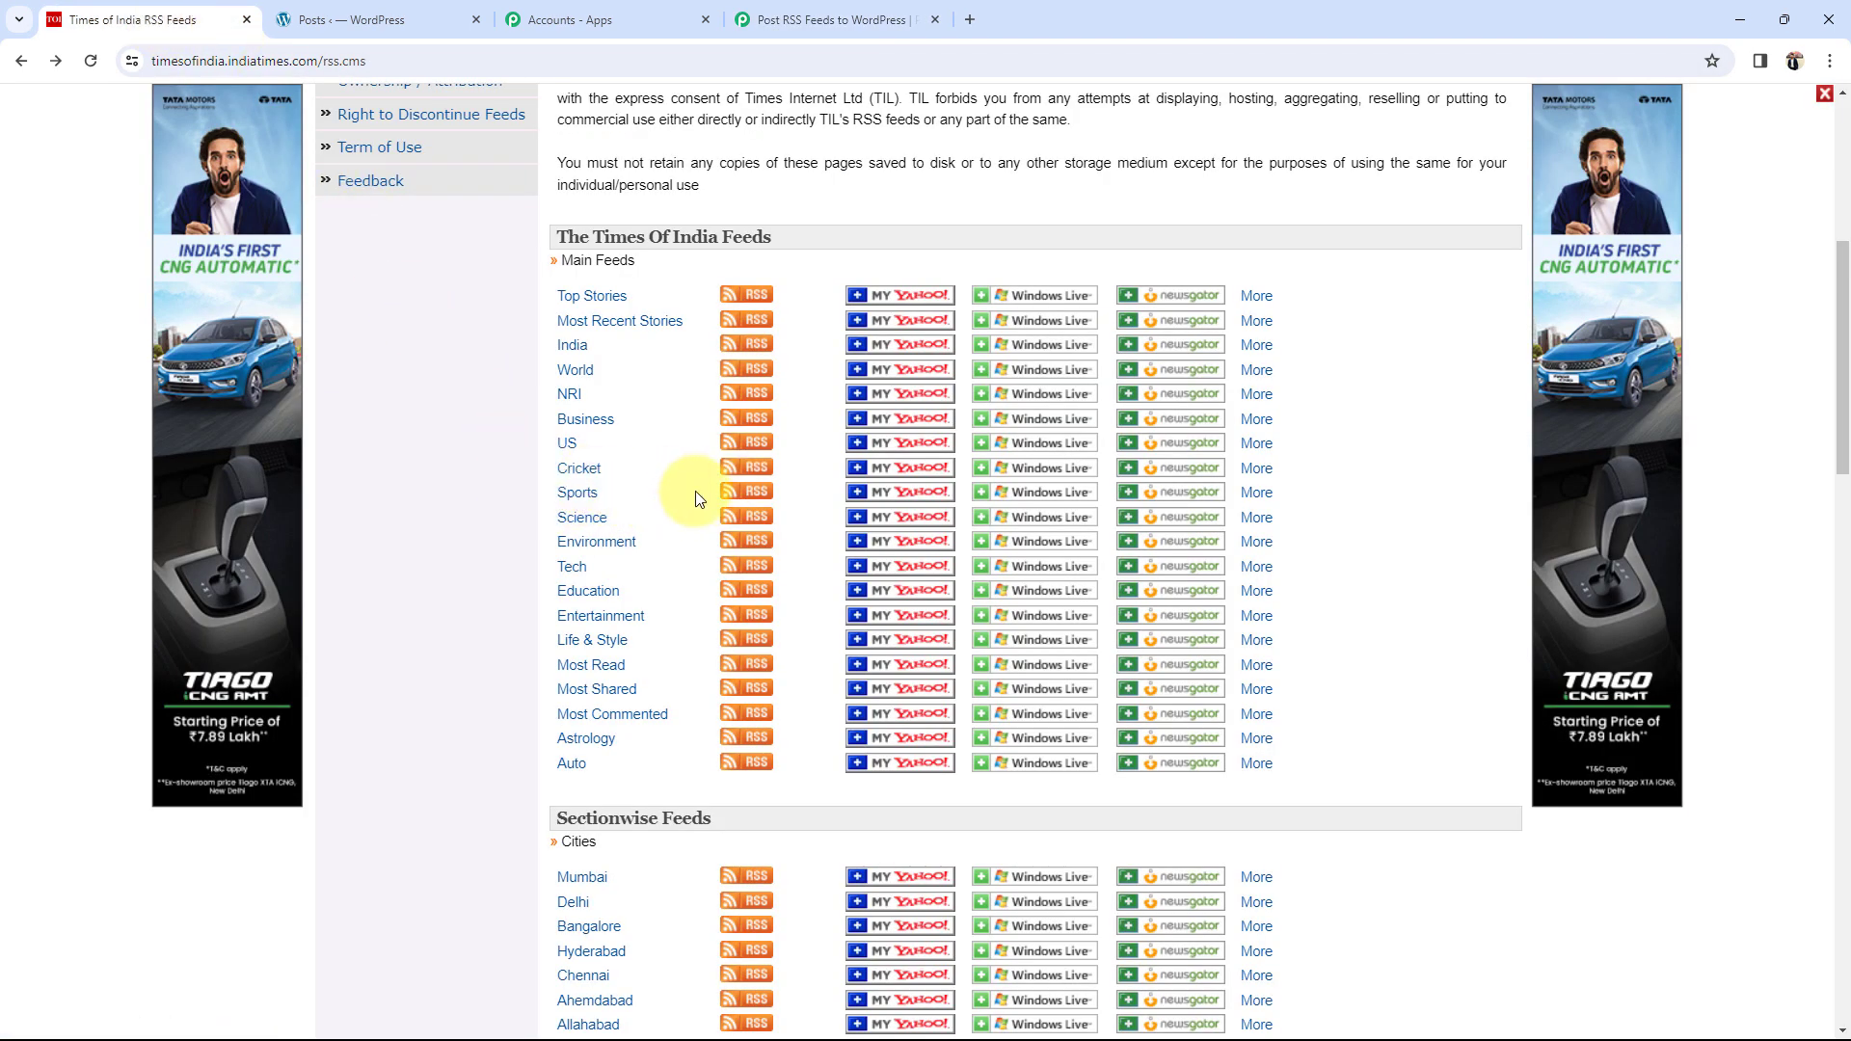
pyautogui.rightClick(749, 499)
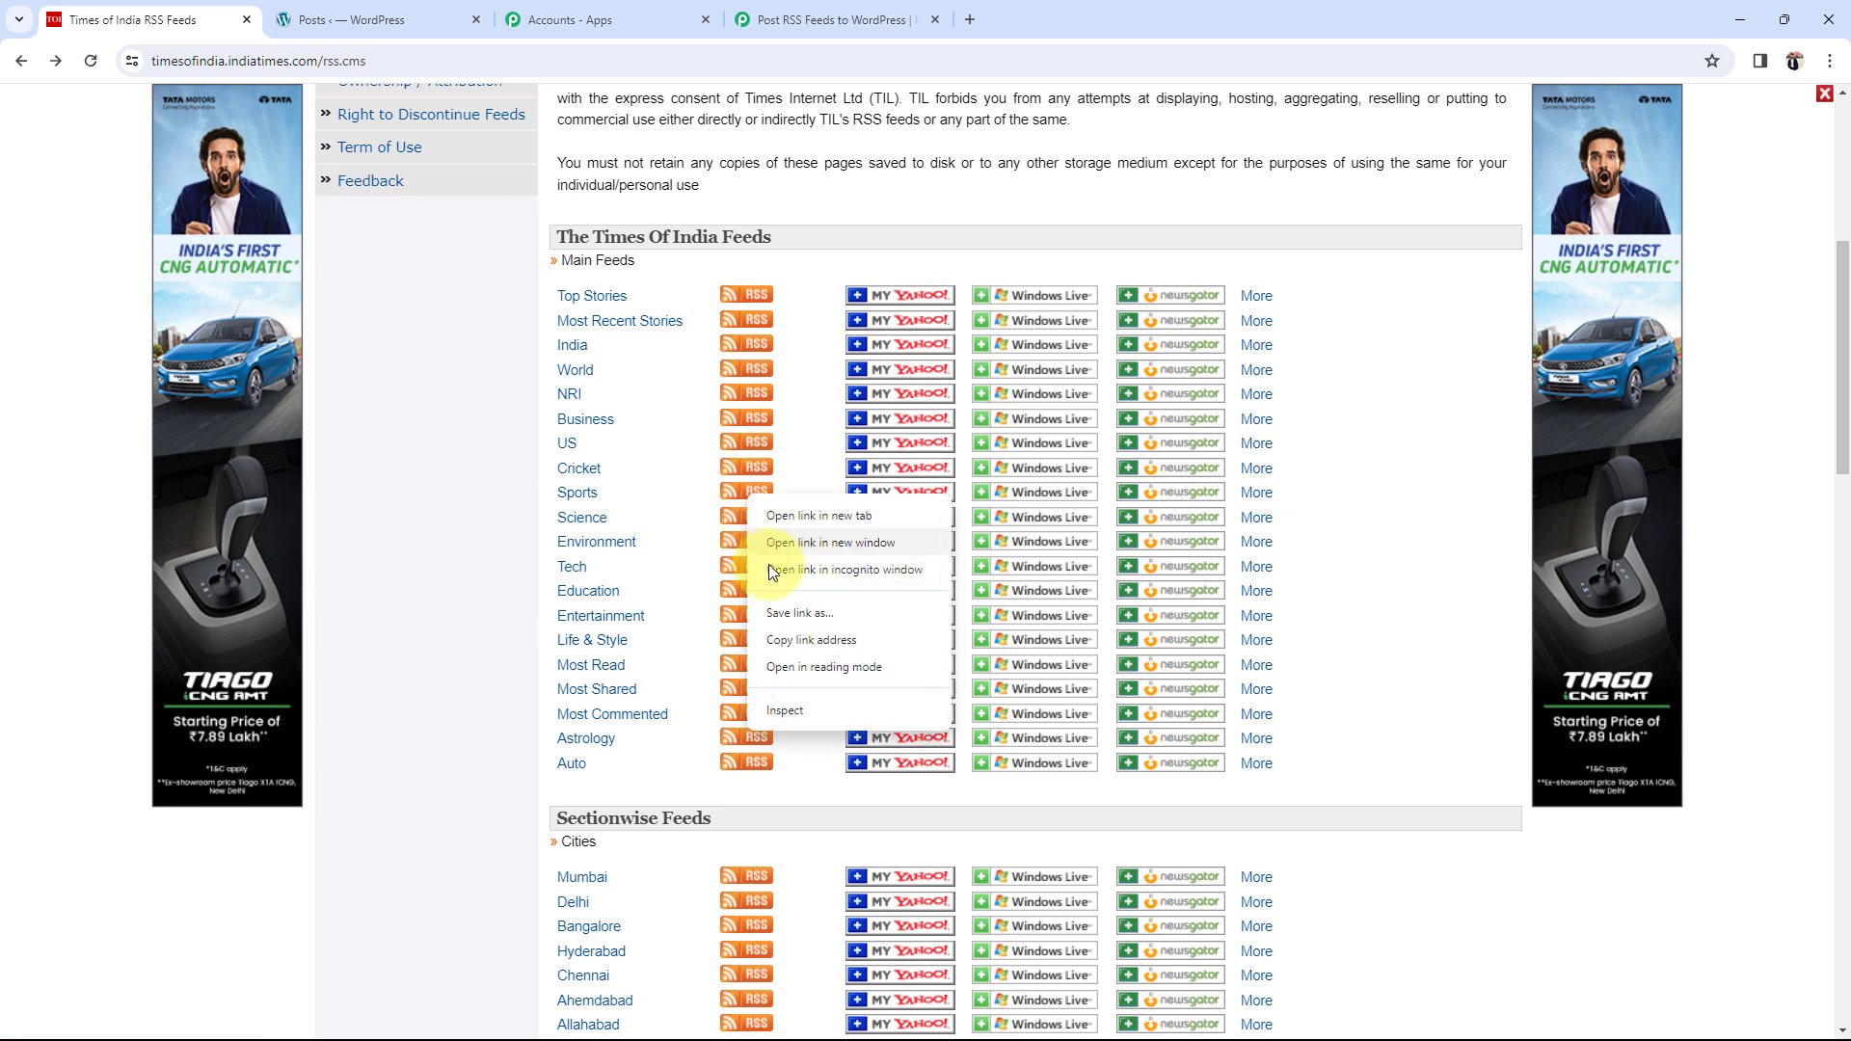
pyautogui.click(776, 640)
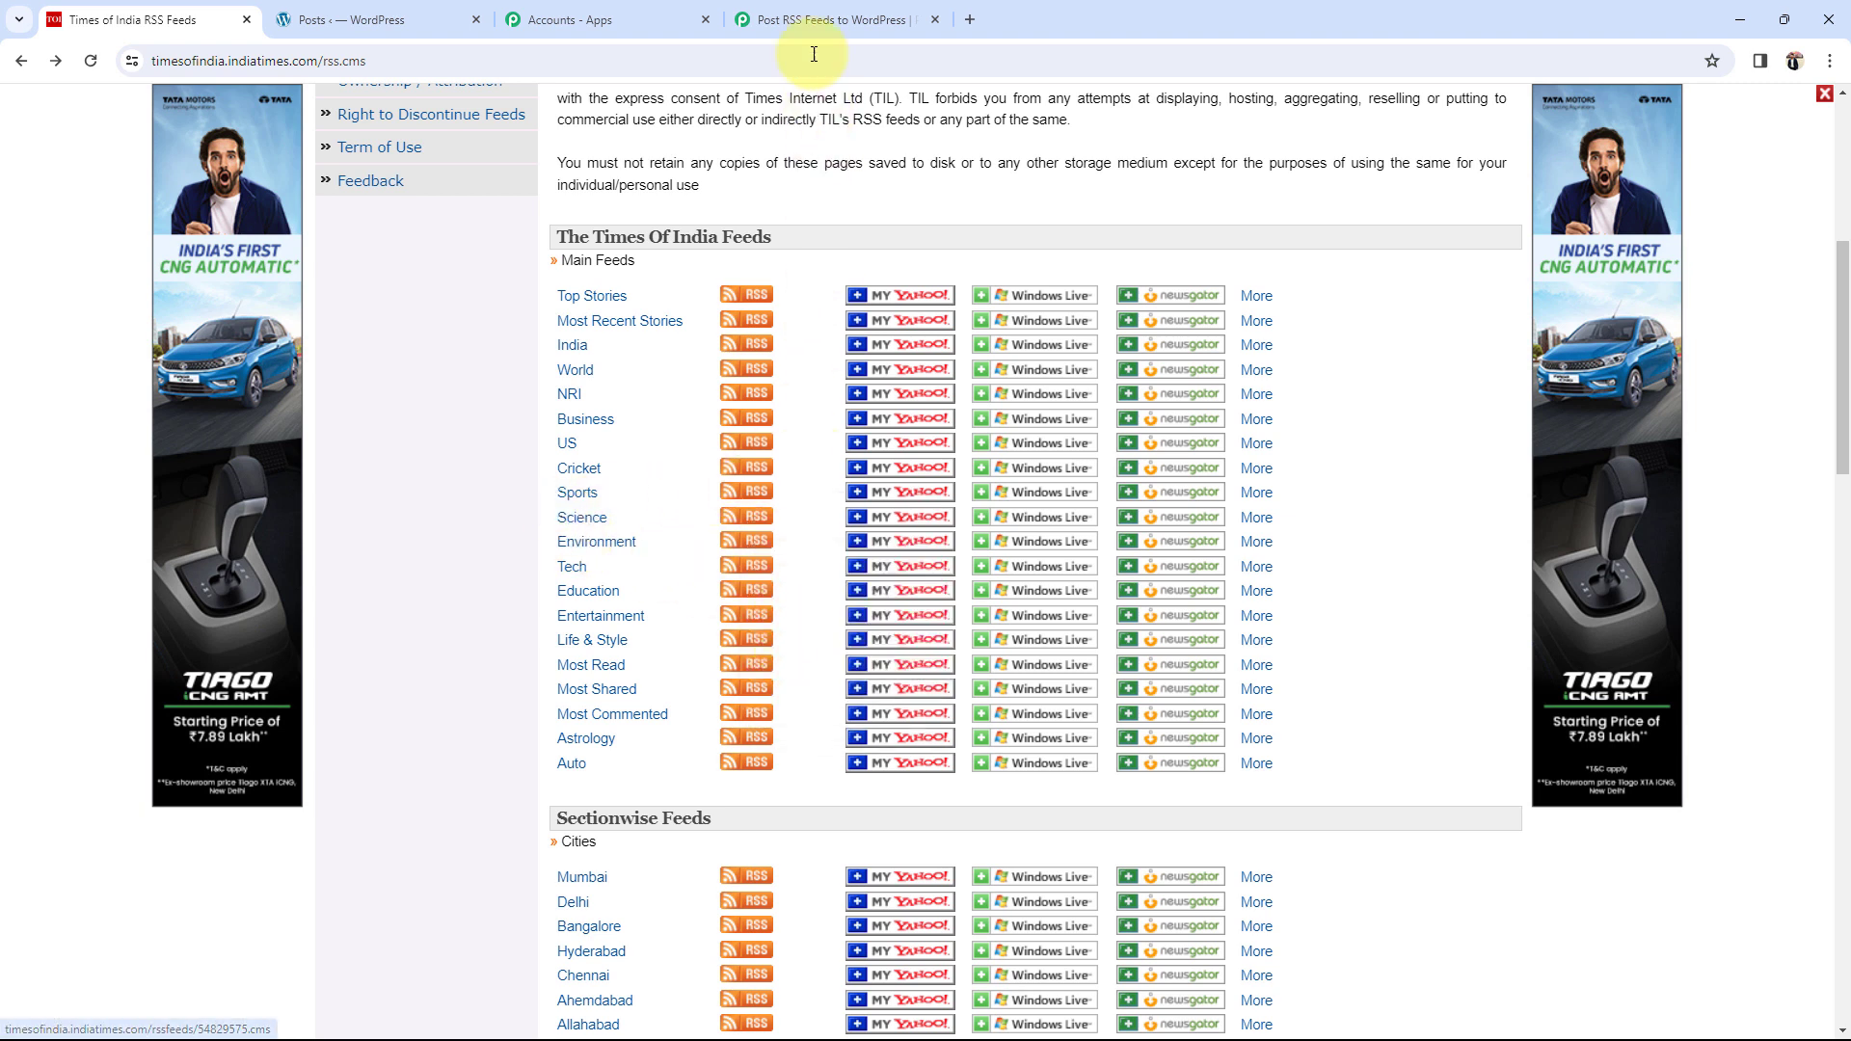
pyautogui.click(804, 12)
pyautogui.rightClick(532, 723)
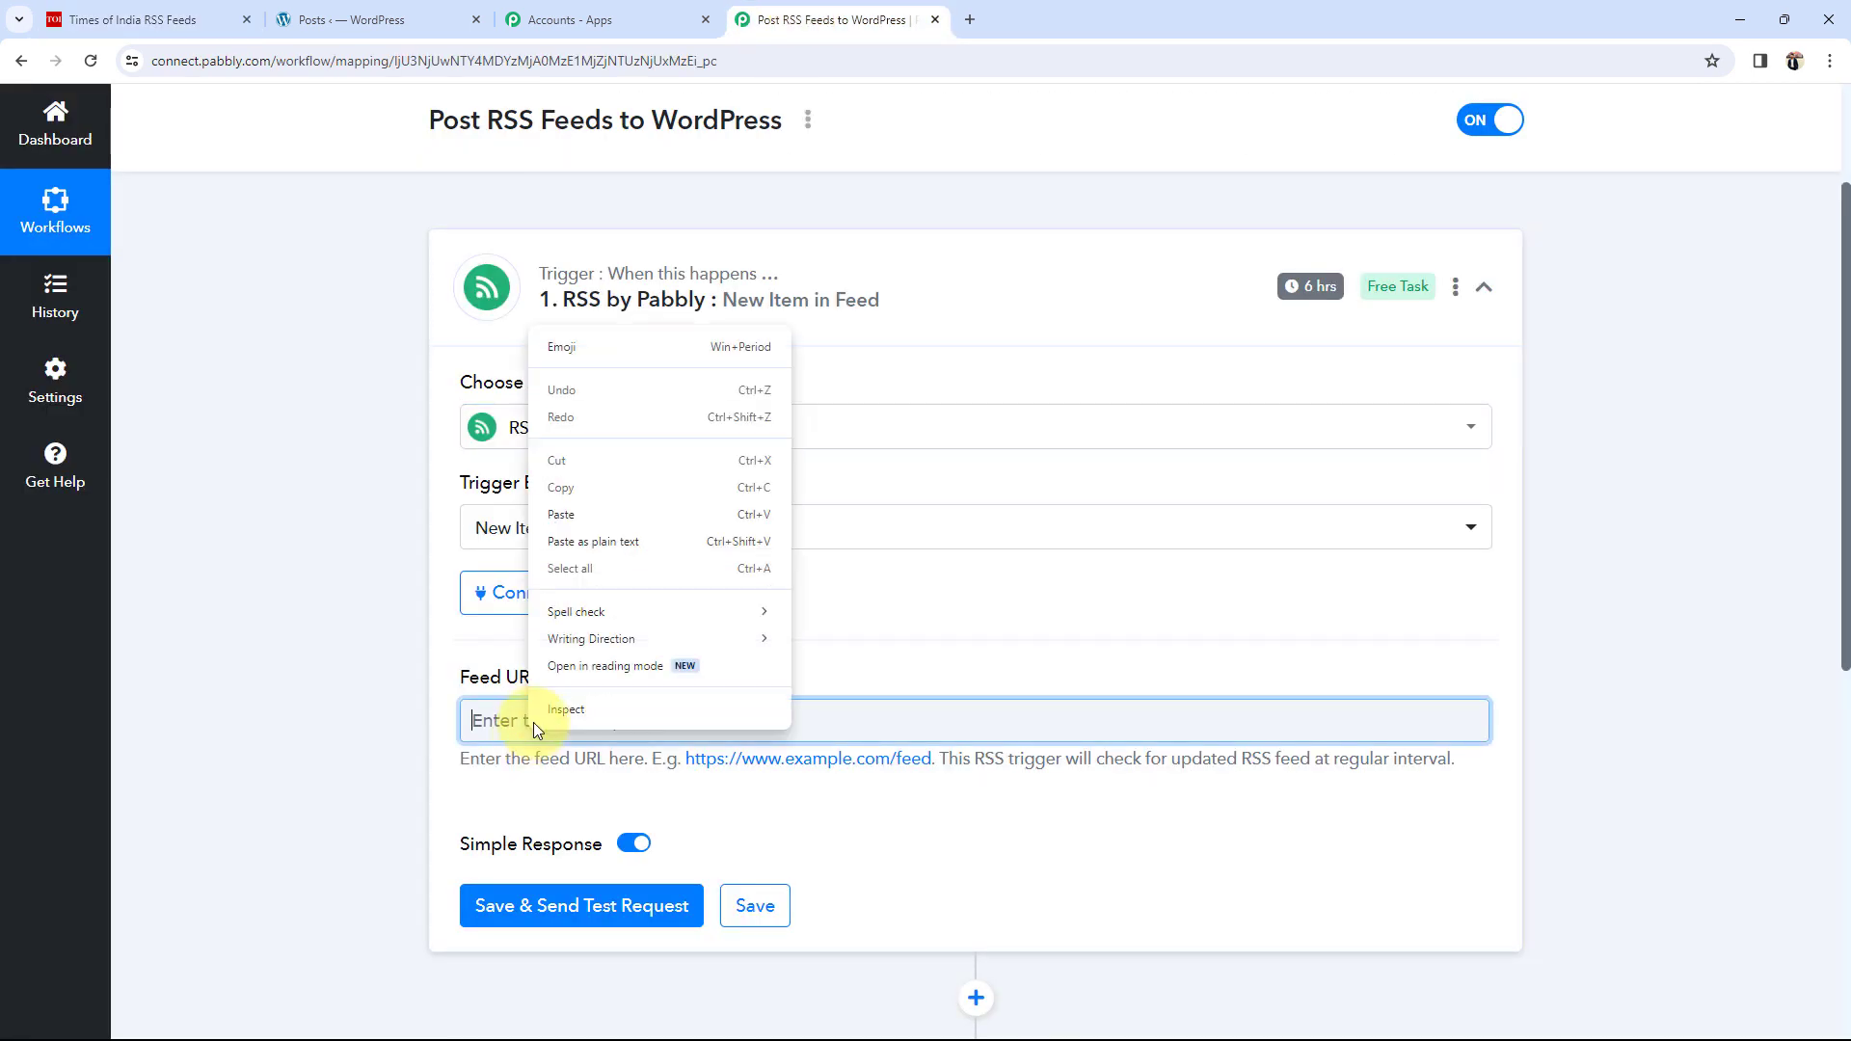
pyautogui.click(559, 512)
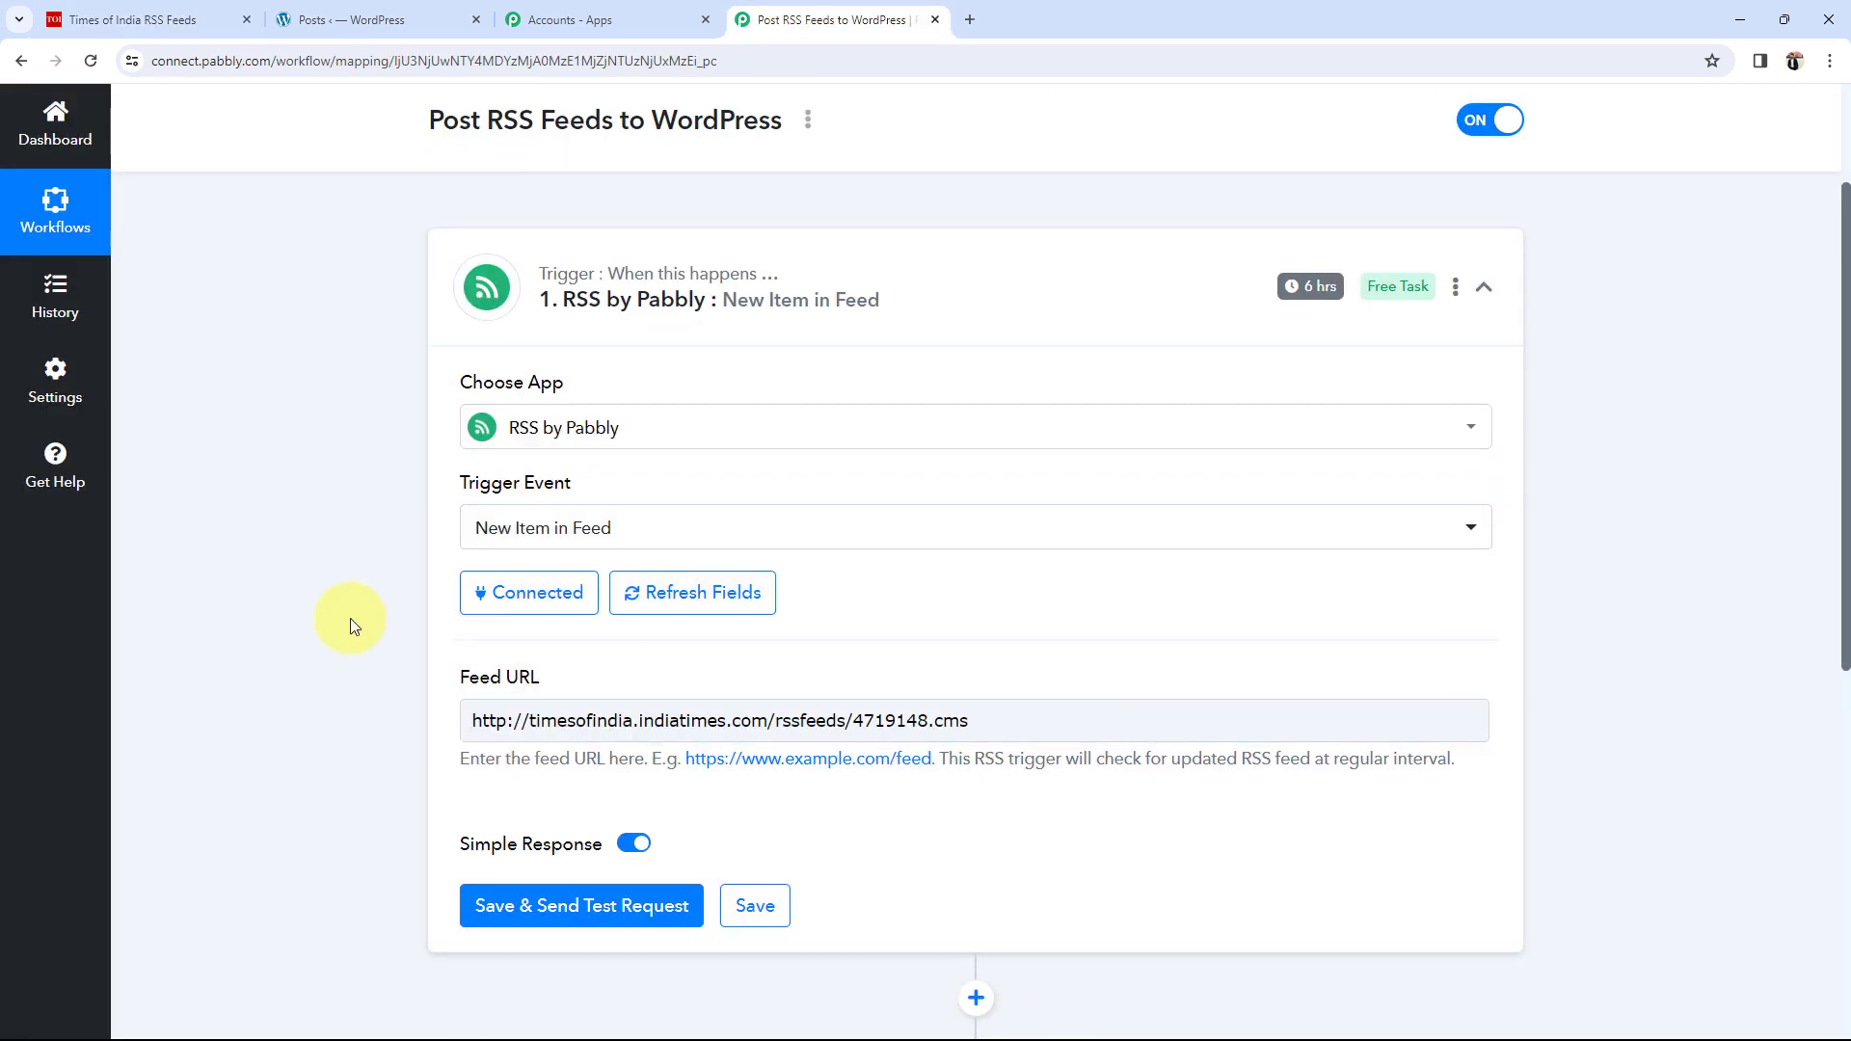
# Save the RSS trigger with a test request and examine the Title field of the received response.
pyautogui.scroll(-2, 350, 617)
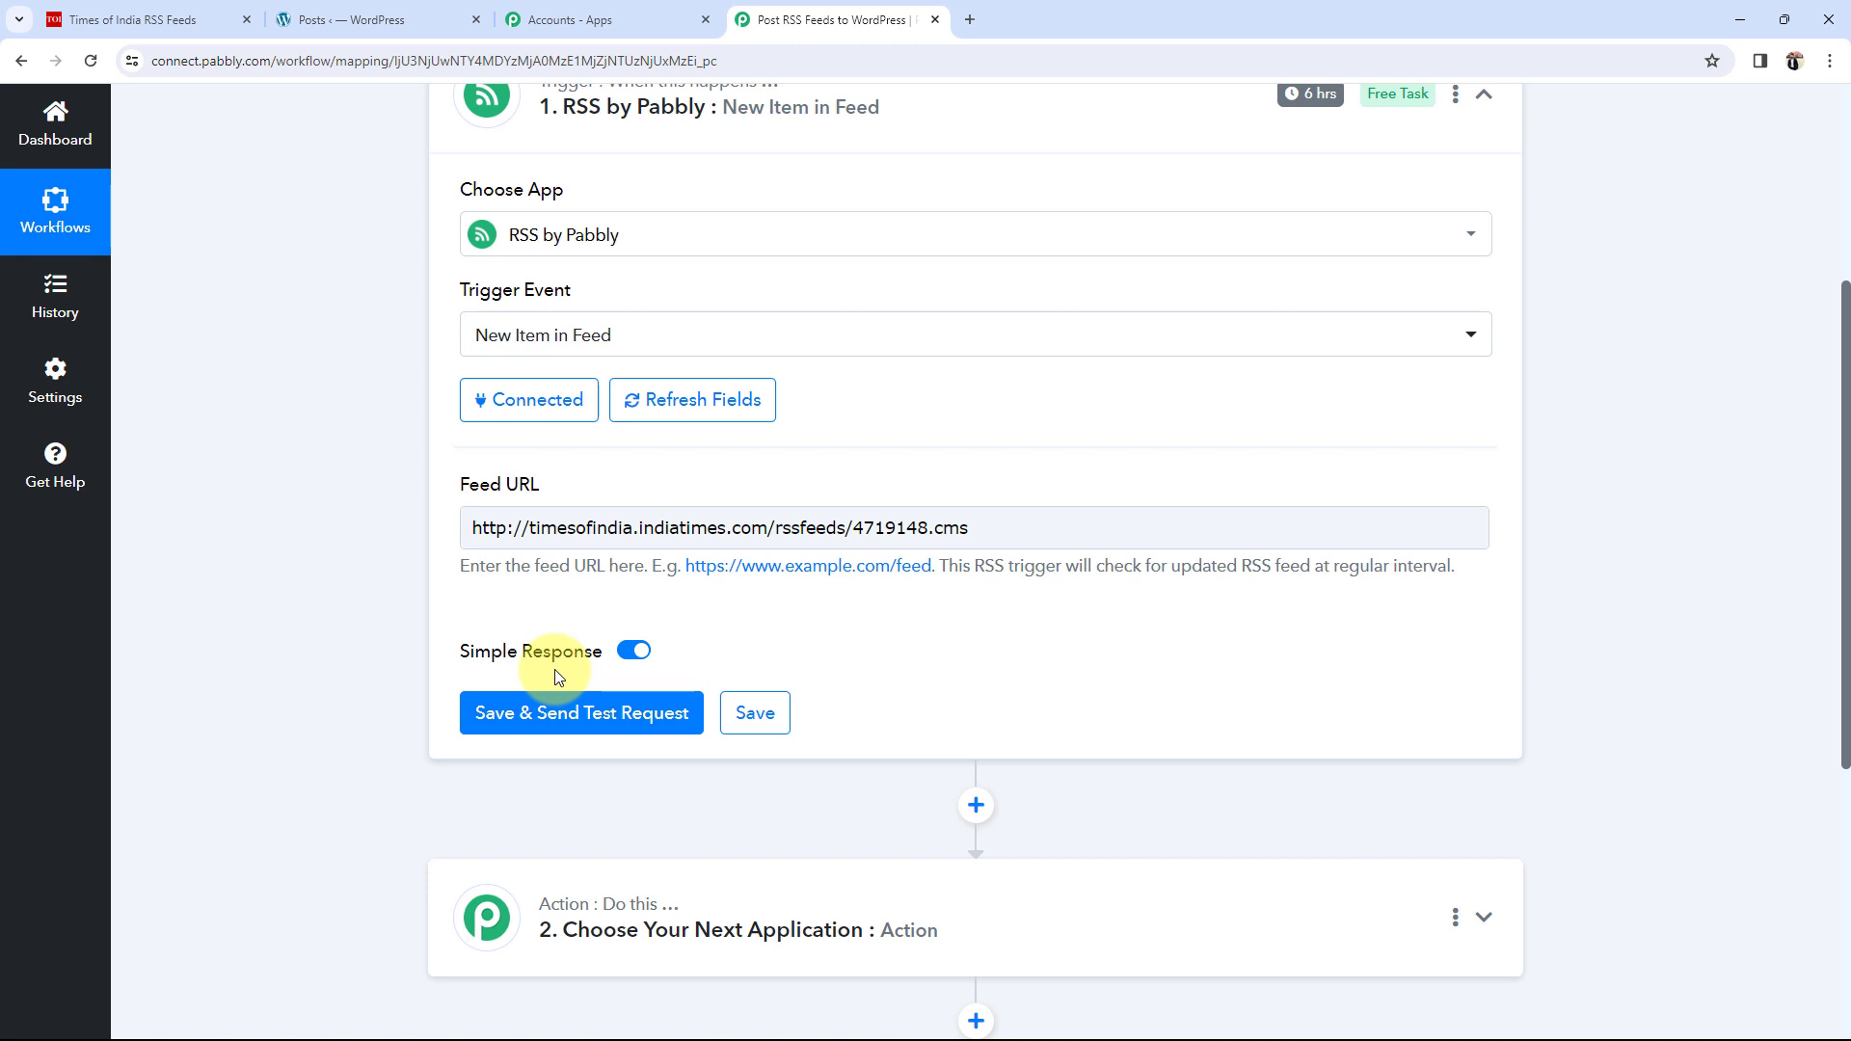
pyautogui.click(575, 711)
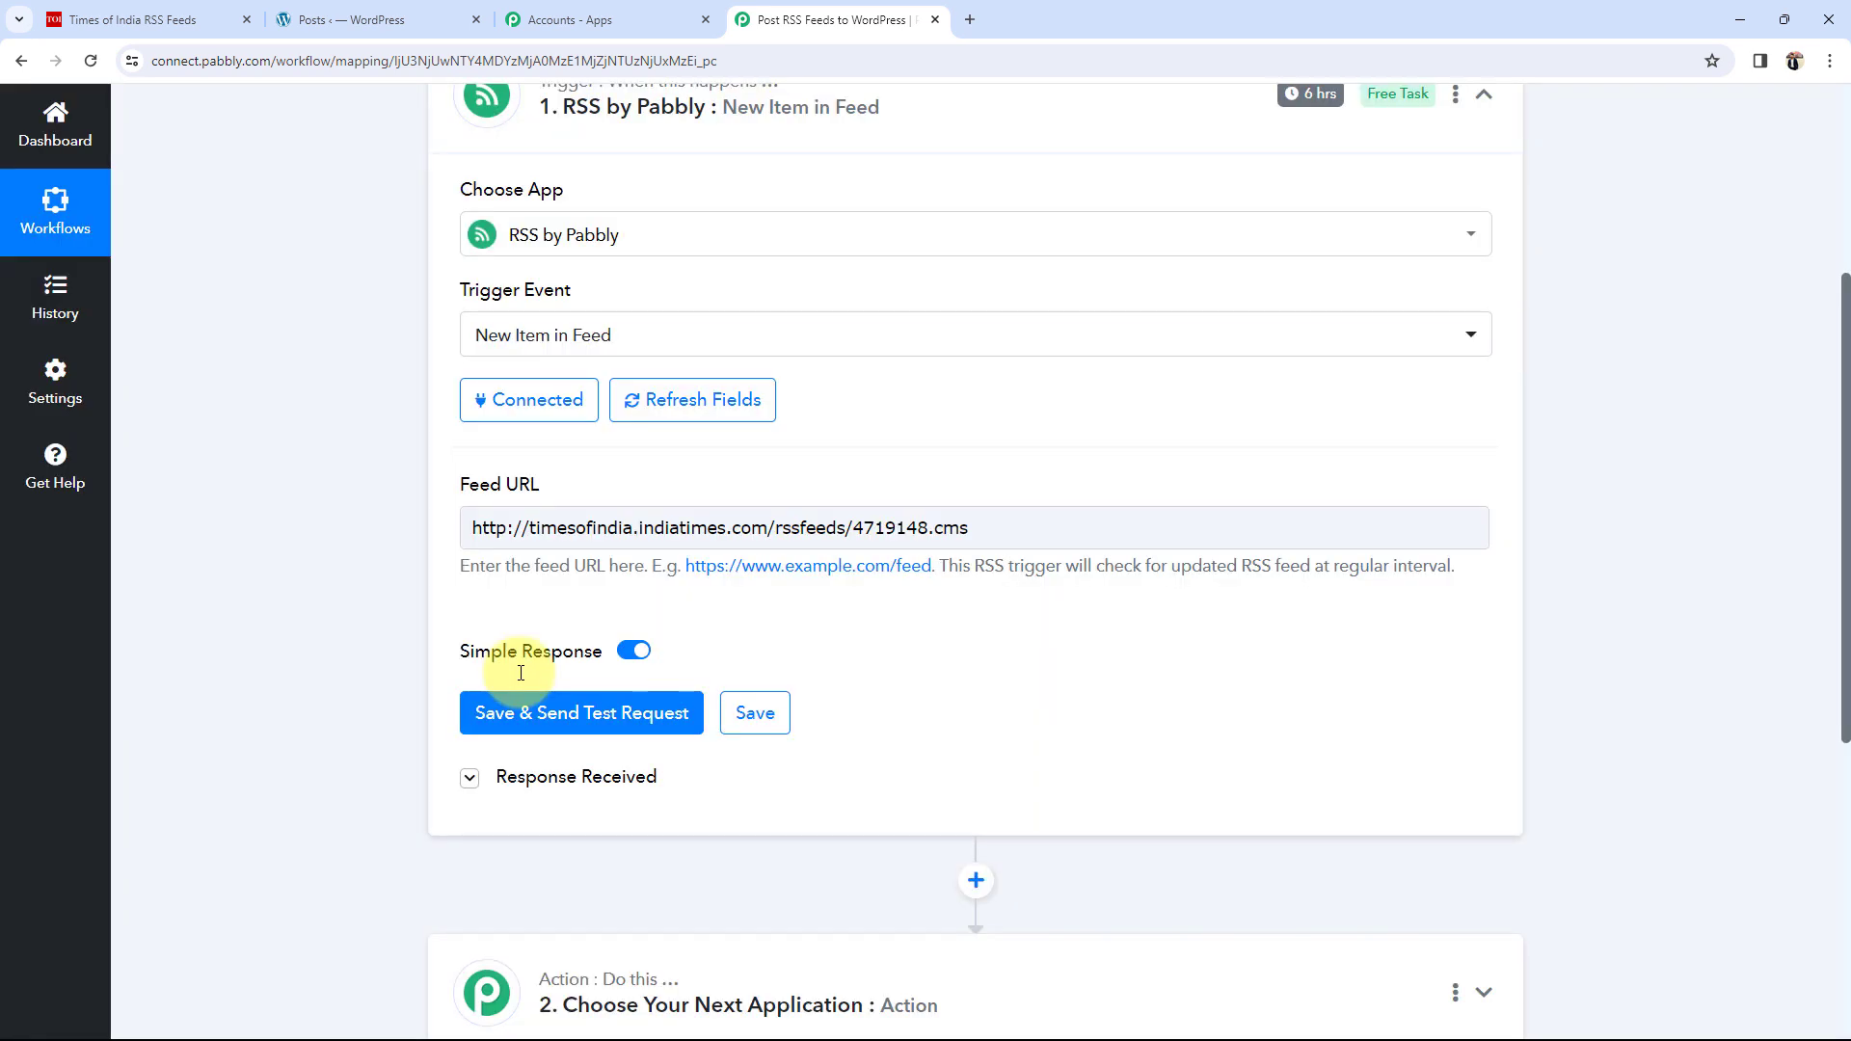
pyautogui.scroll(-6, 322, 685)
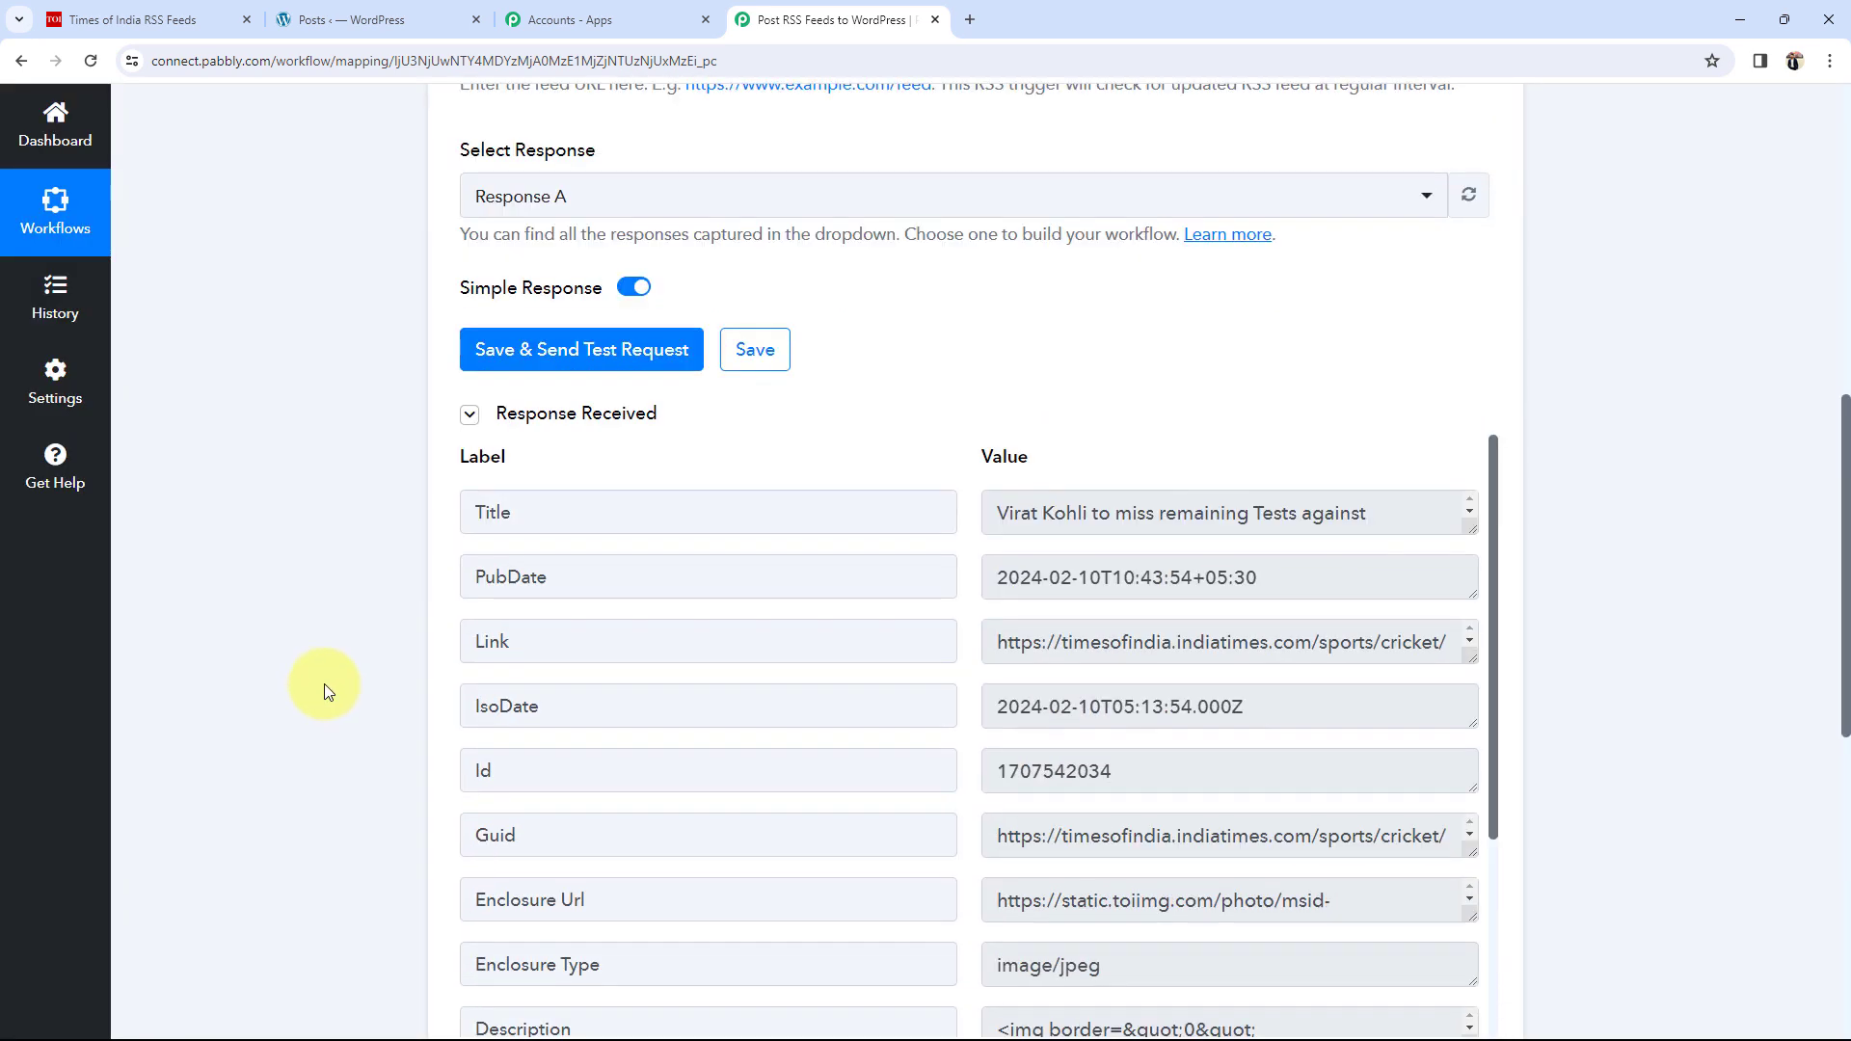
pyautogui.click(541, 414)
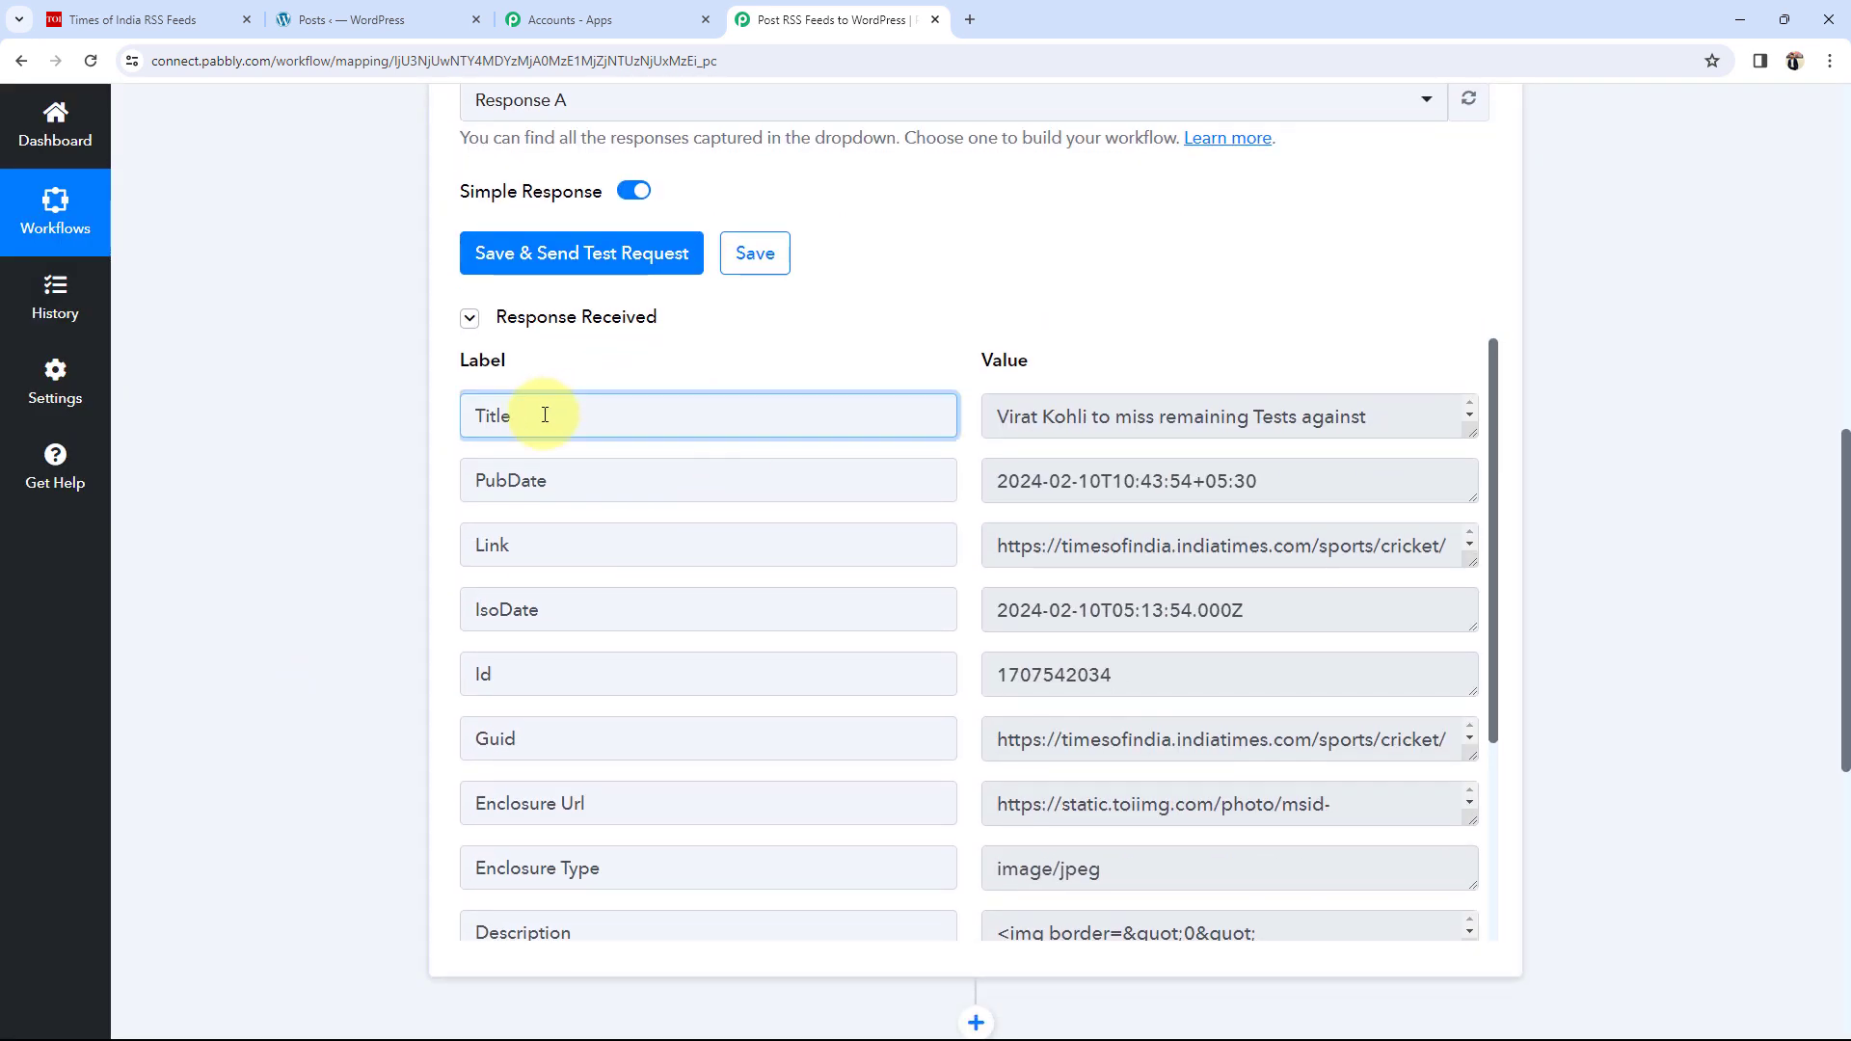
pyautogui.moveTo(542, 414); pyautogui.dragTo(472, 415)
pyautogui.moveTo(985, 414); pyautogui.dragTo(1246, 428)
pyautogui.click(1423, 413)
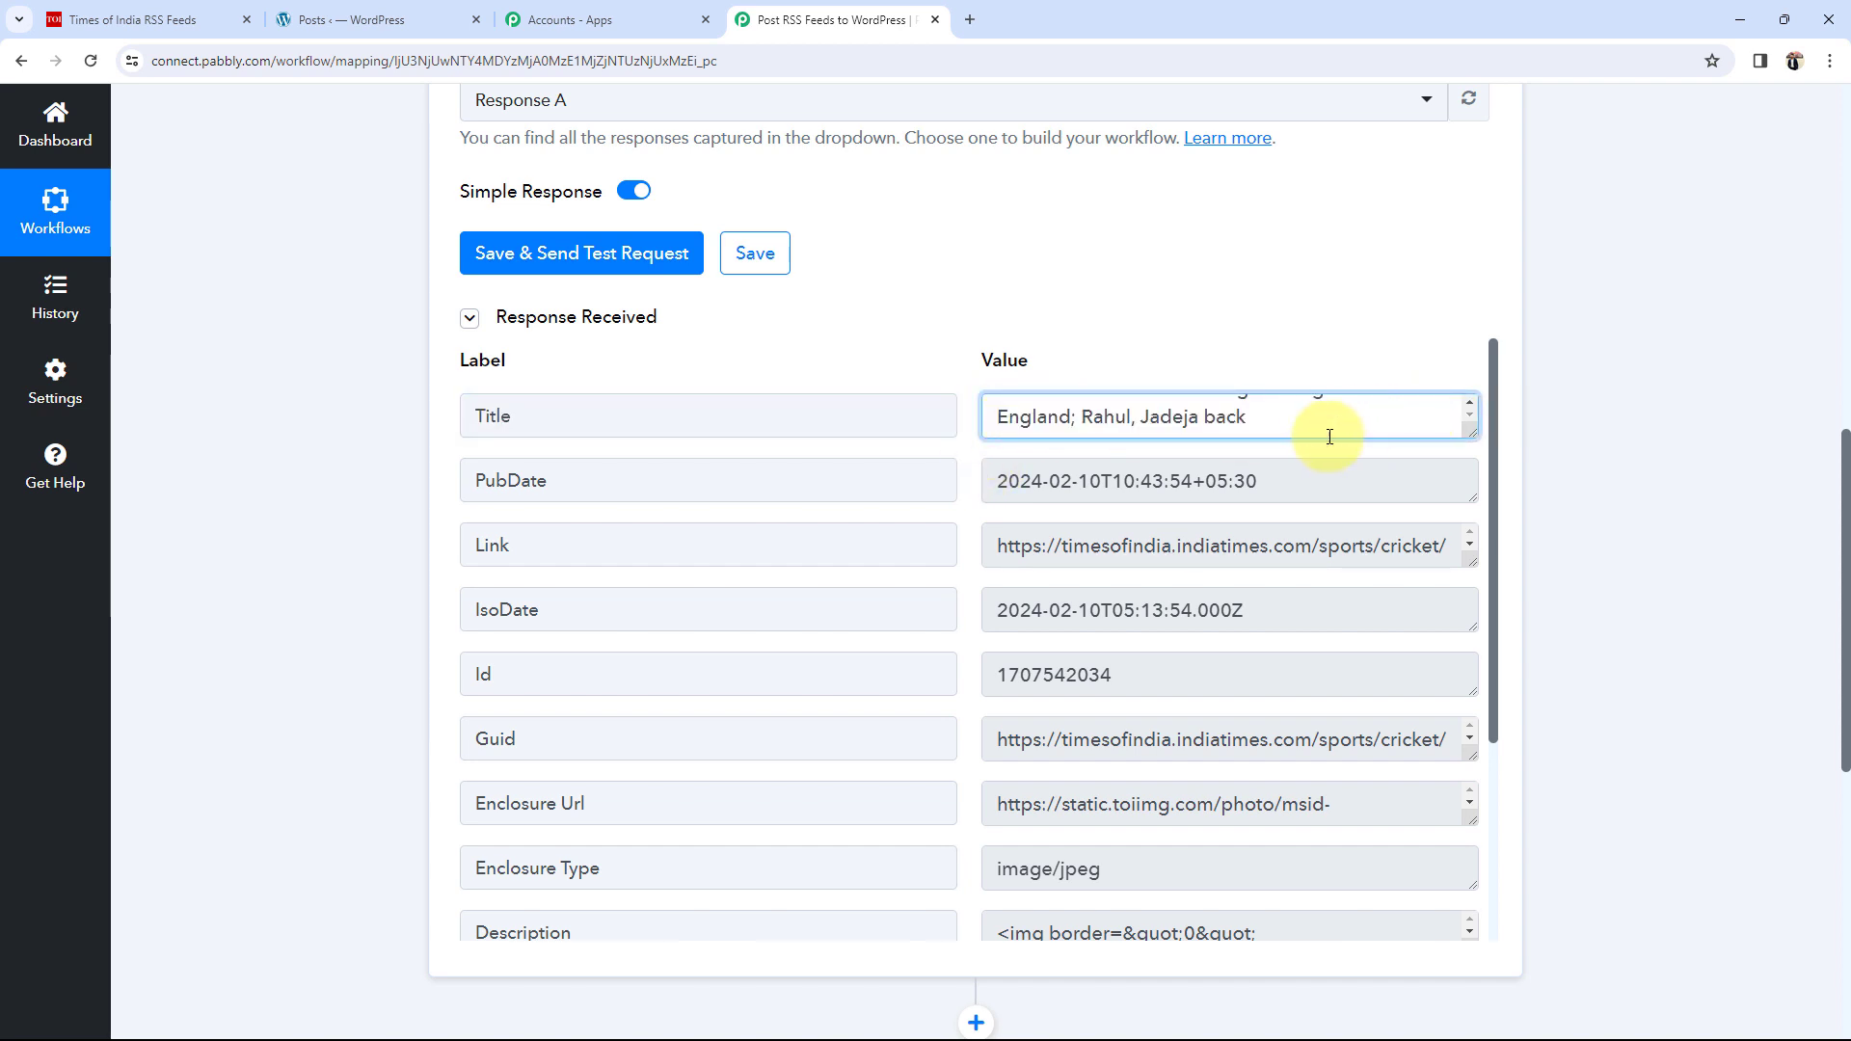
# Read through the remaining text of the headline in the trigger response's Title value.
pyautogui.scroll(1, 1314, 424)
pyautogui.scroll(-1, 1087, 410)
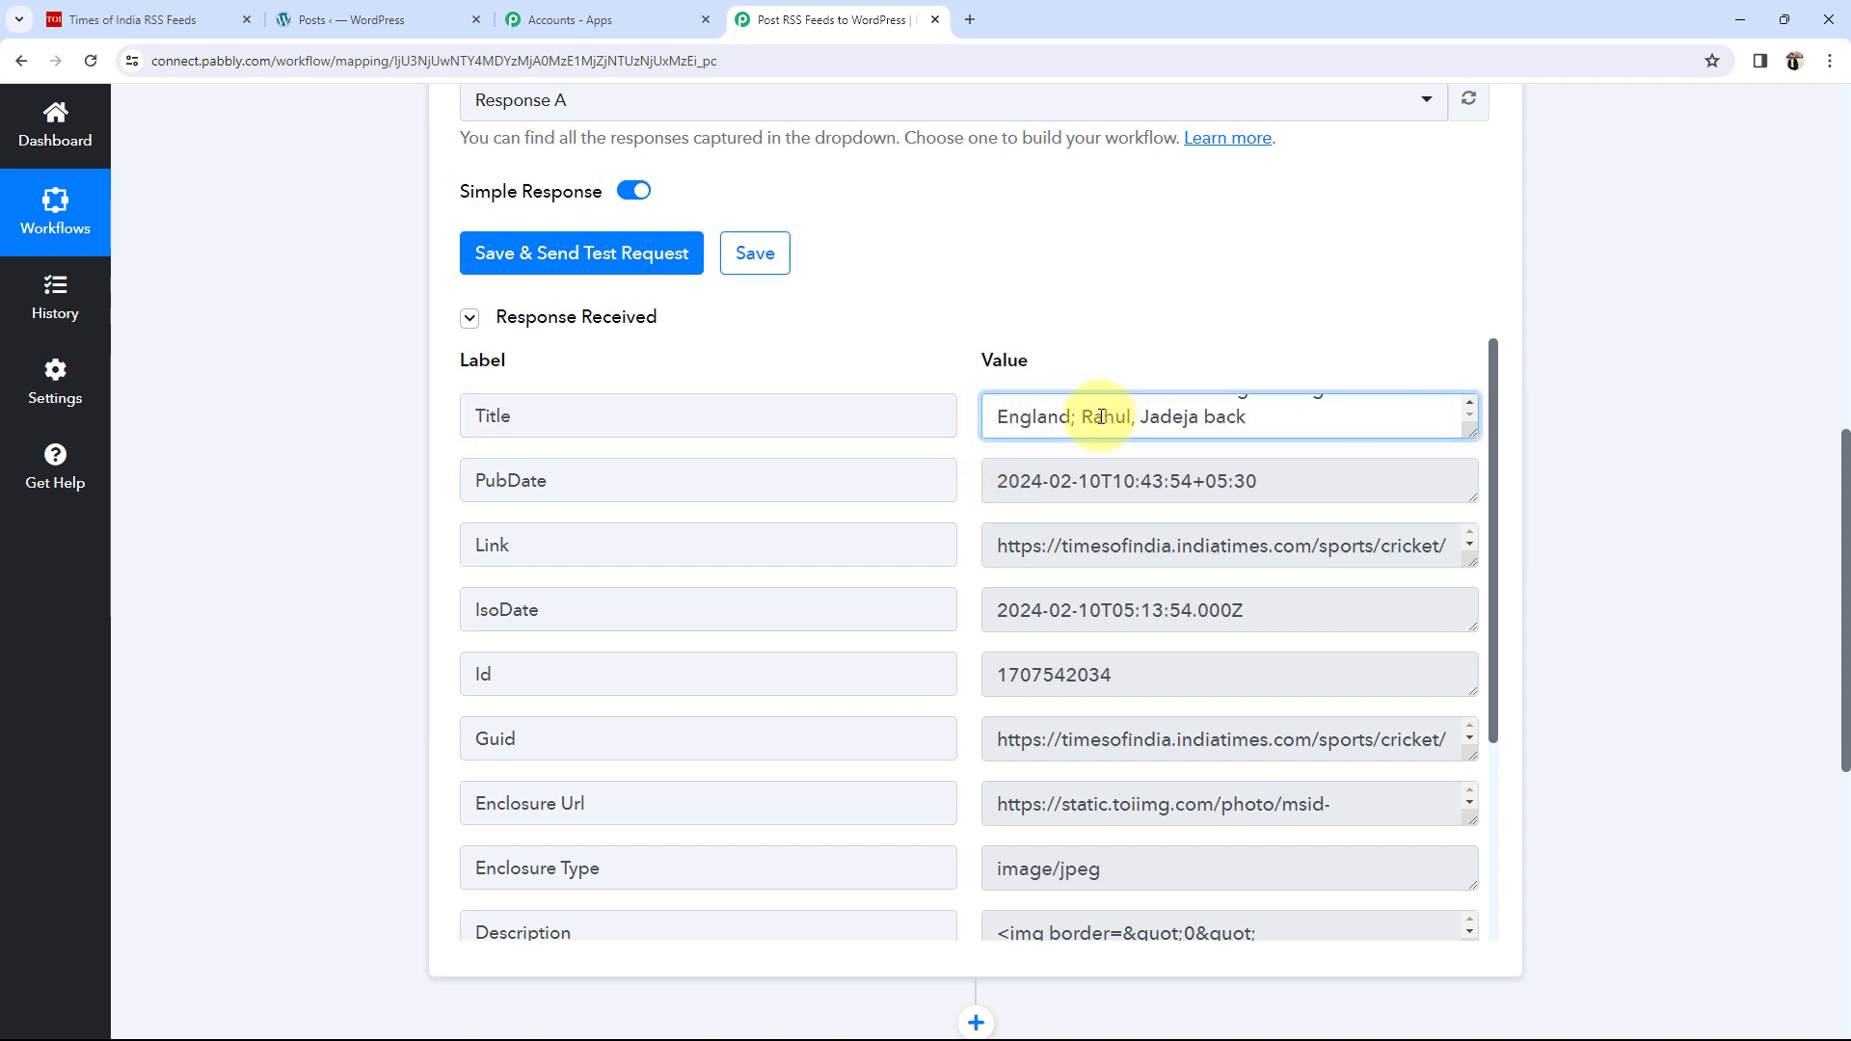
pyautogui.moveTo(1093, 416); pyautogui.dragTo(1268, 414)
pyautogui.click(297, 569)
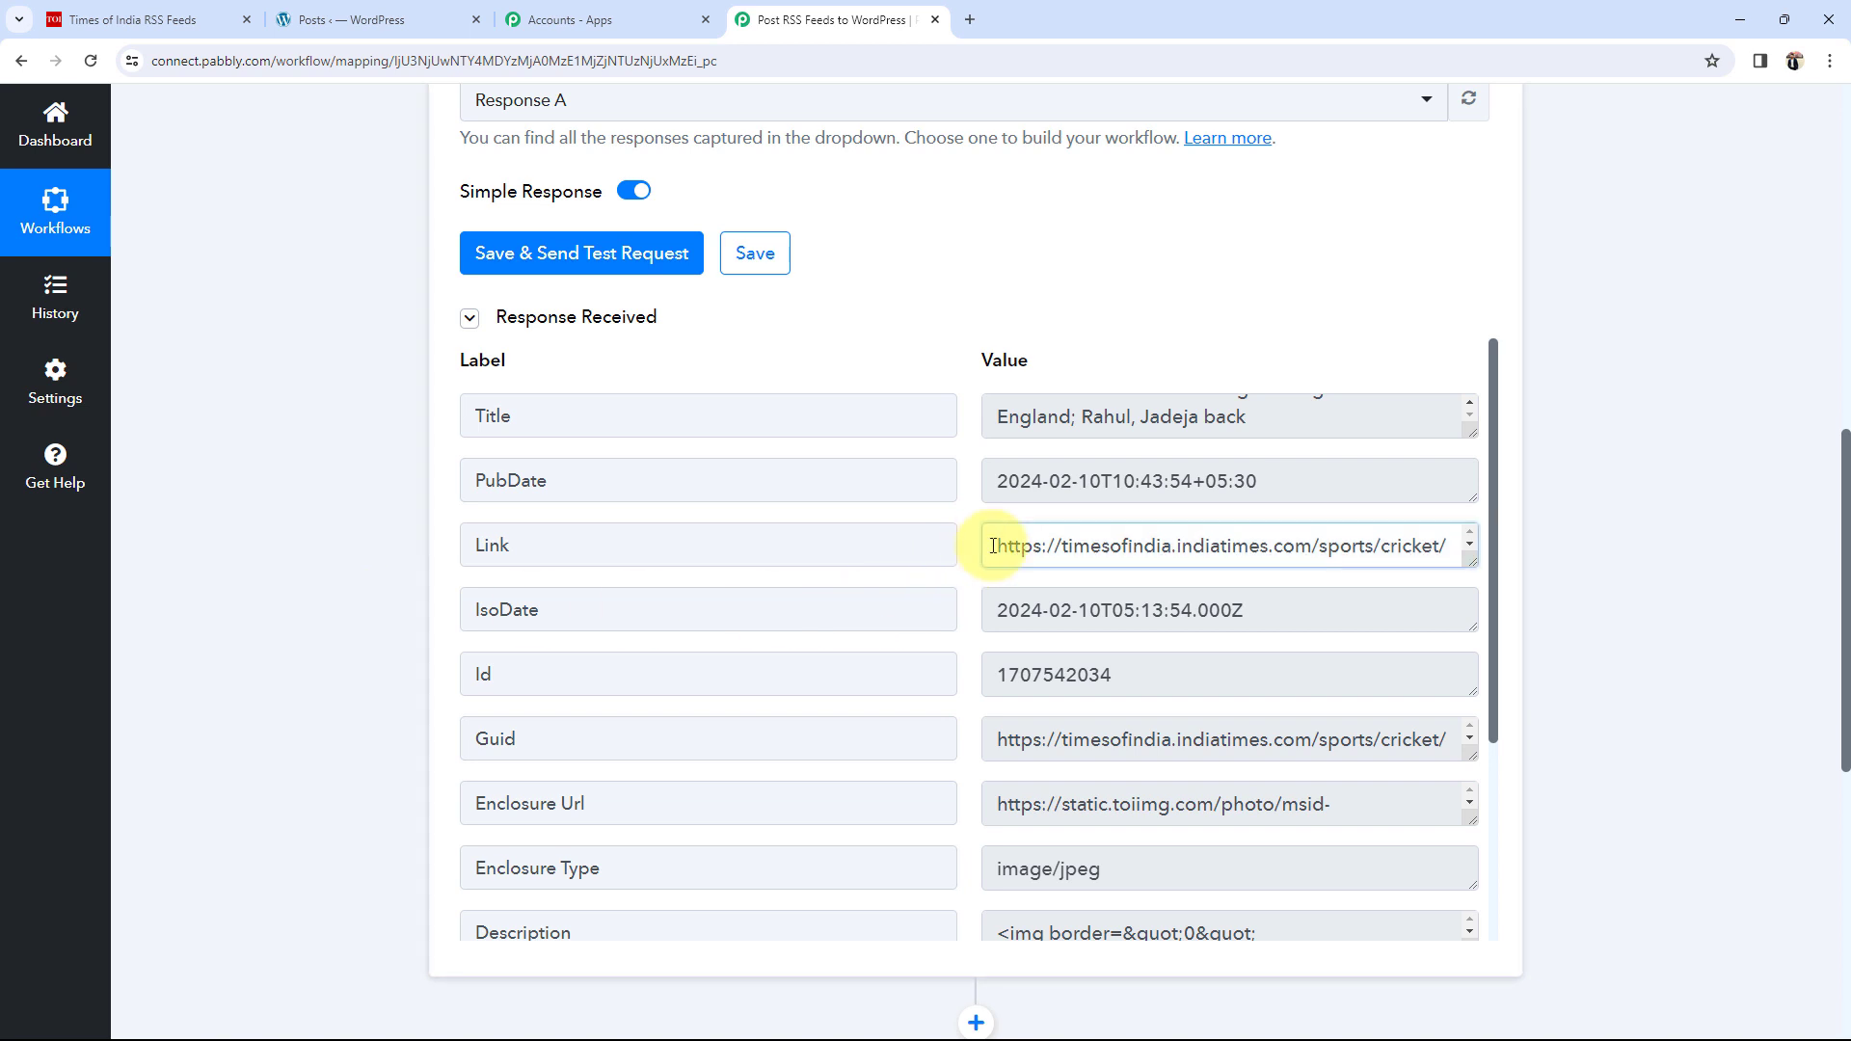
# Open the article address from the response's Link value in a new browser tab, review the article, and close that tab.
pyautogui.moveTo(1012, 545); pyautogui.dragTo(1536, 551)
pyautogui.scroll(-2, 1289, 542)
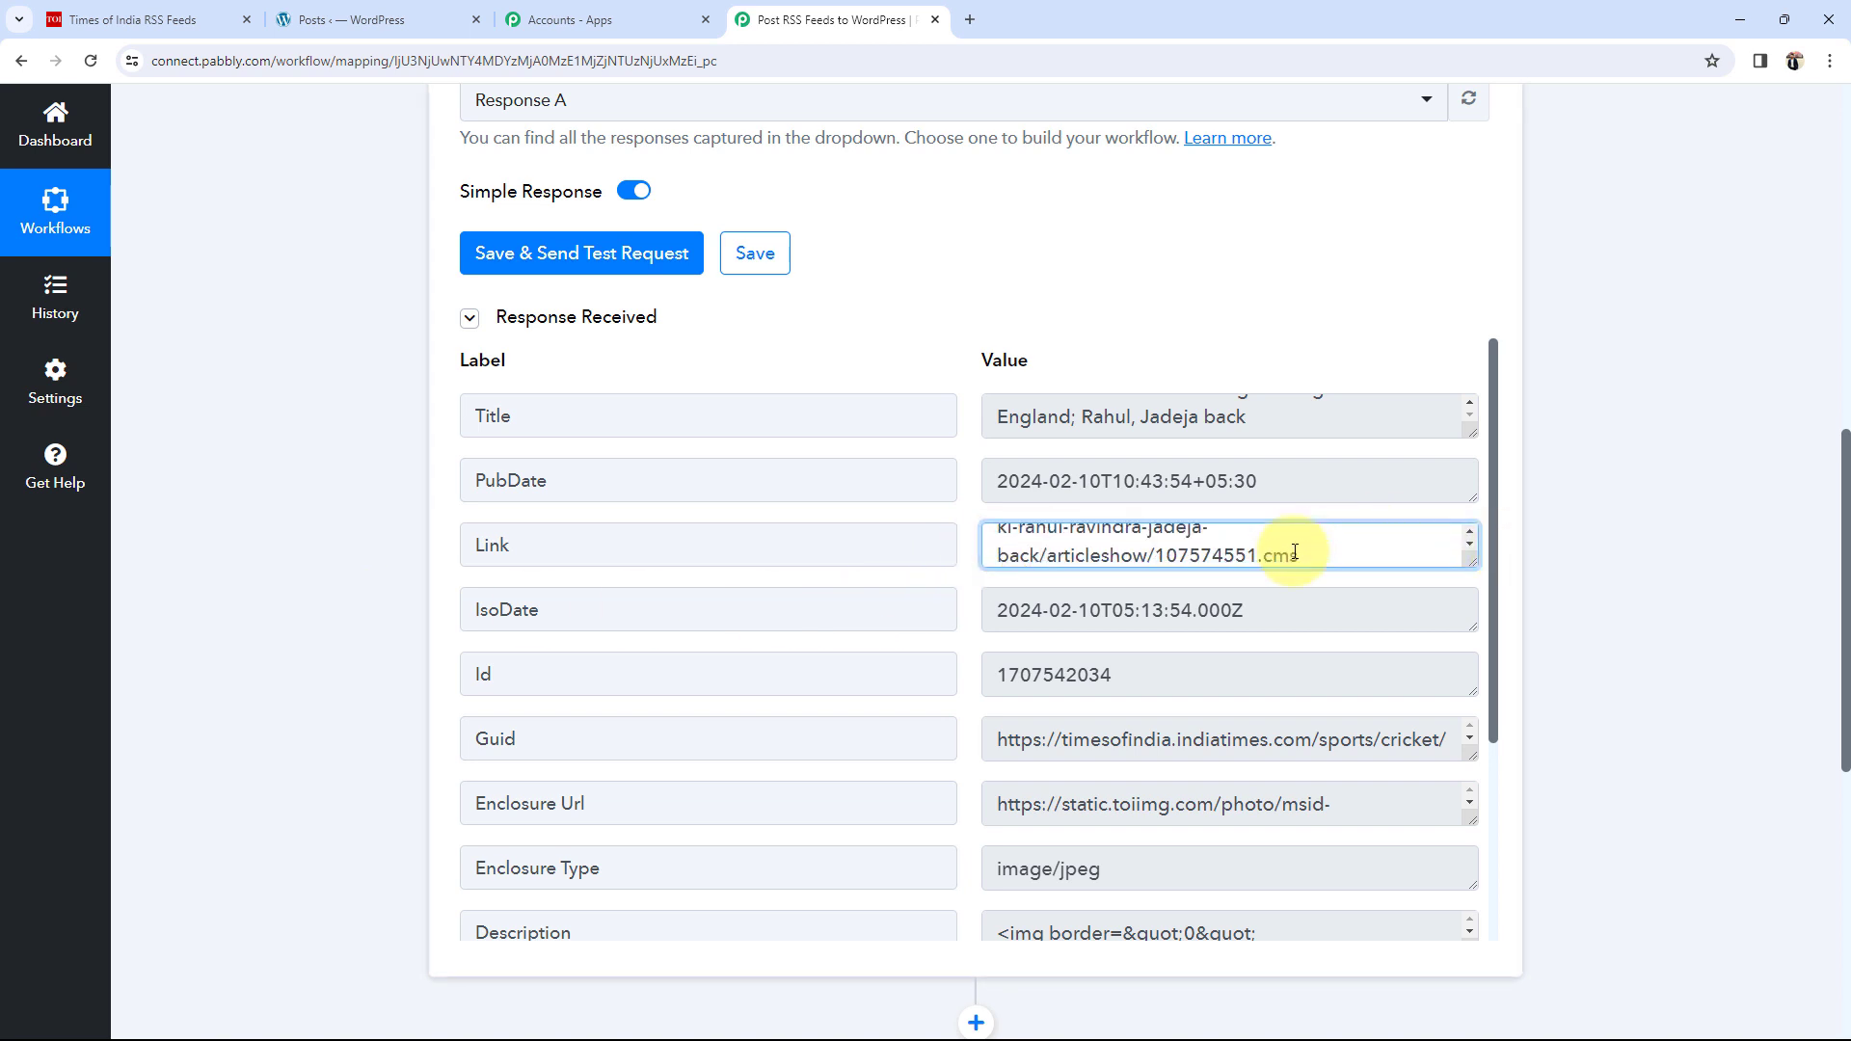
pyautogui.moveTo(1293, 537); pyautogui.dragTo(946, 446)
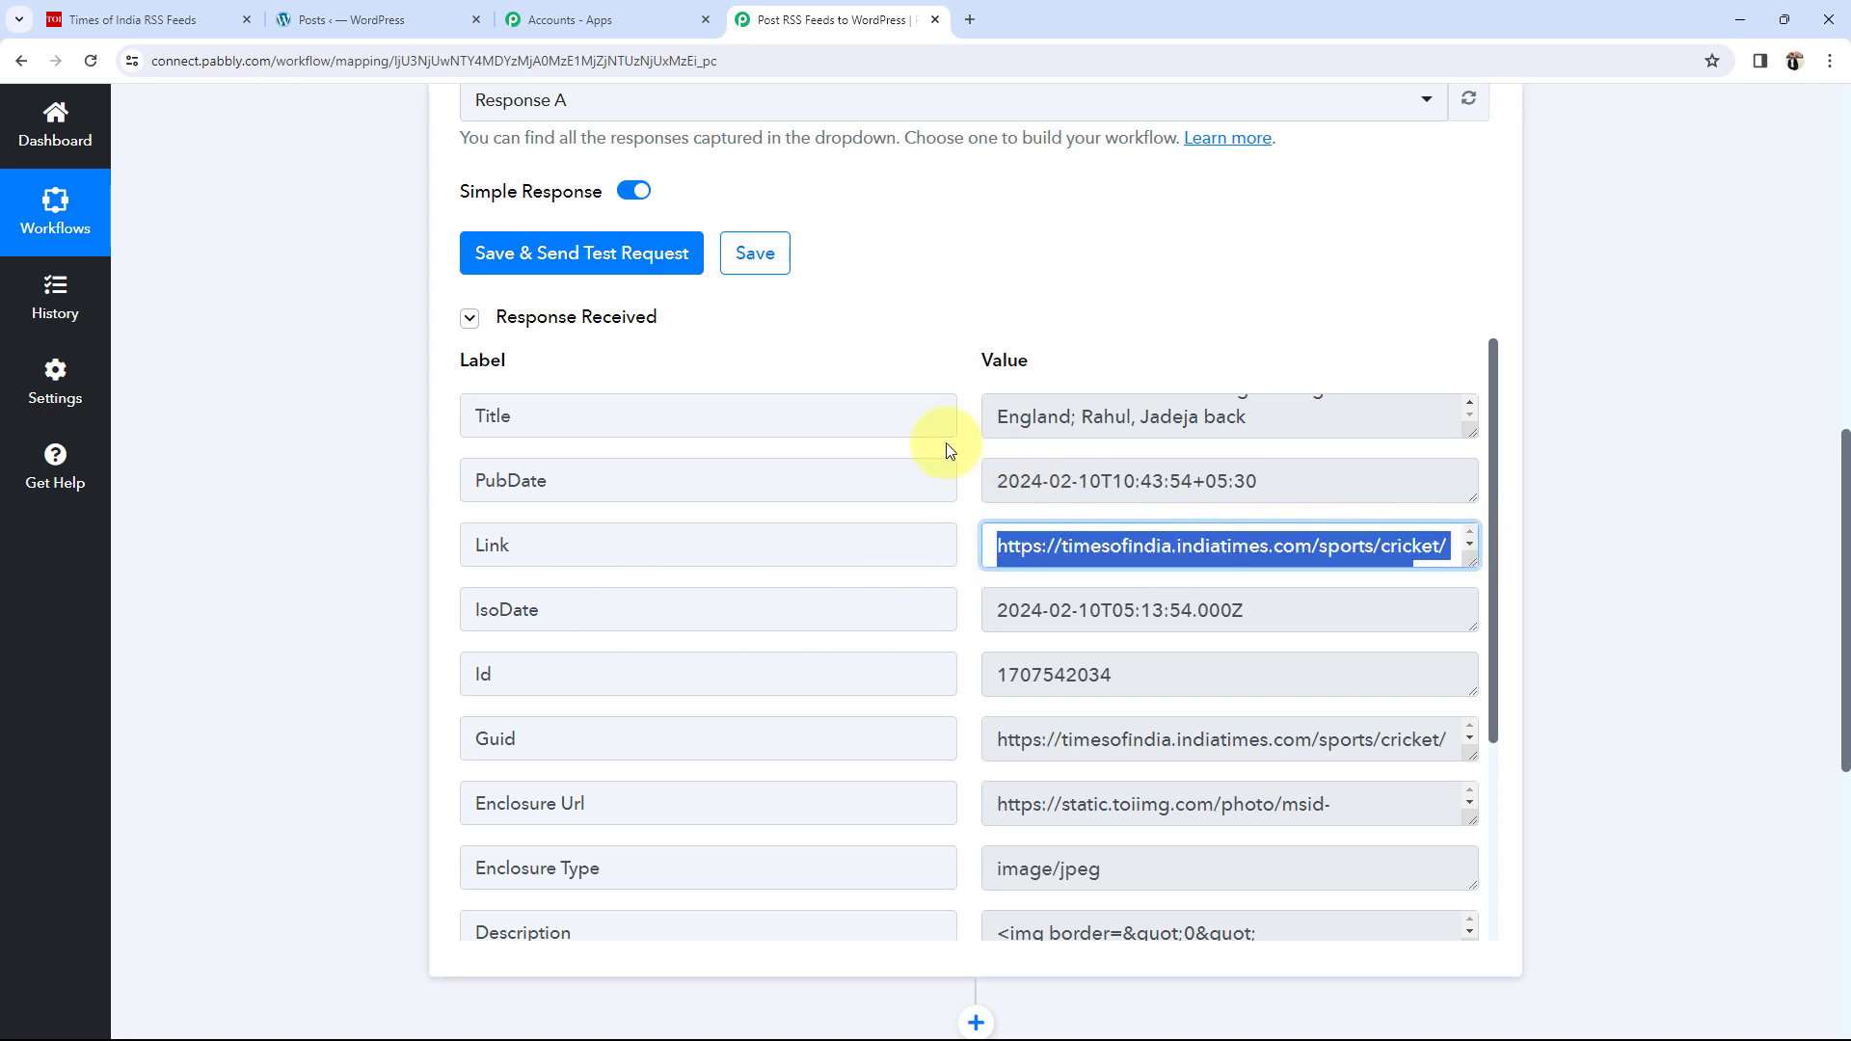
pyautogui.click(969, 19)
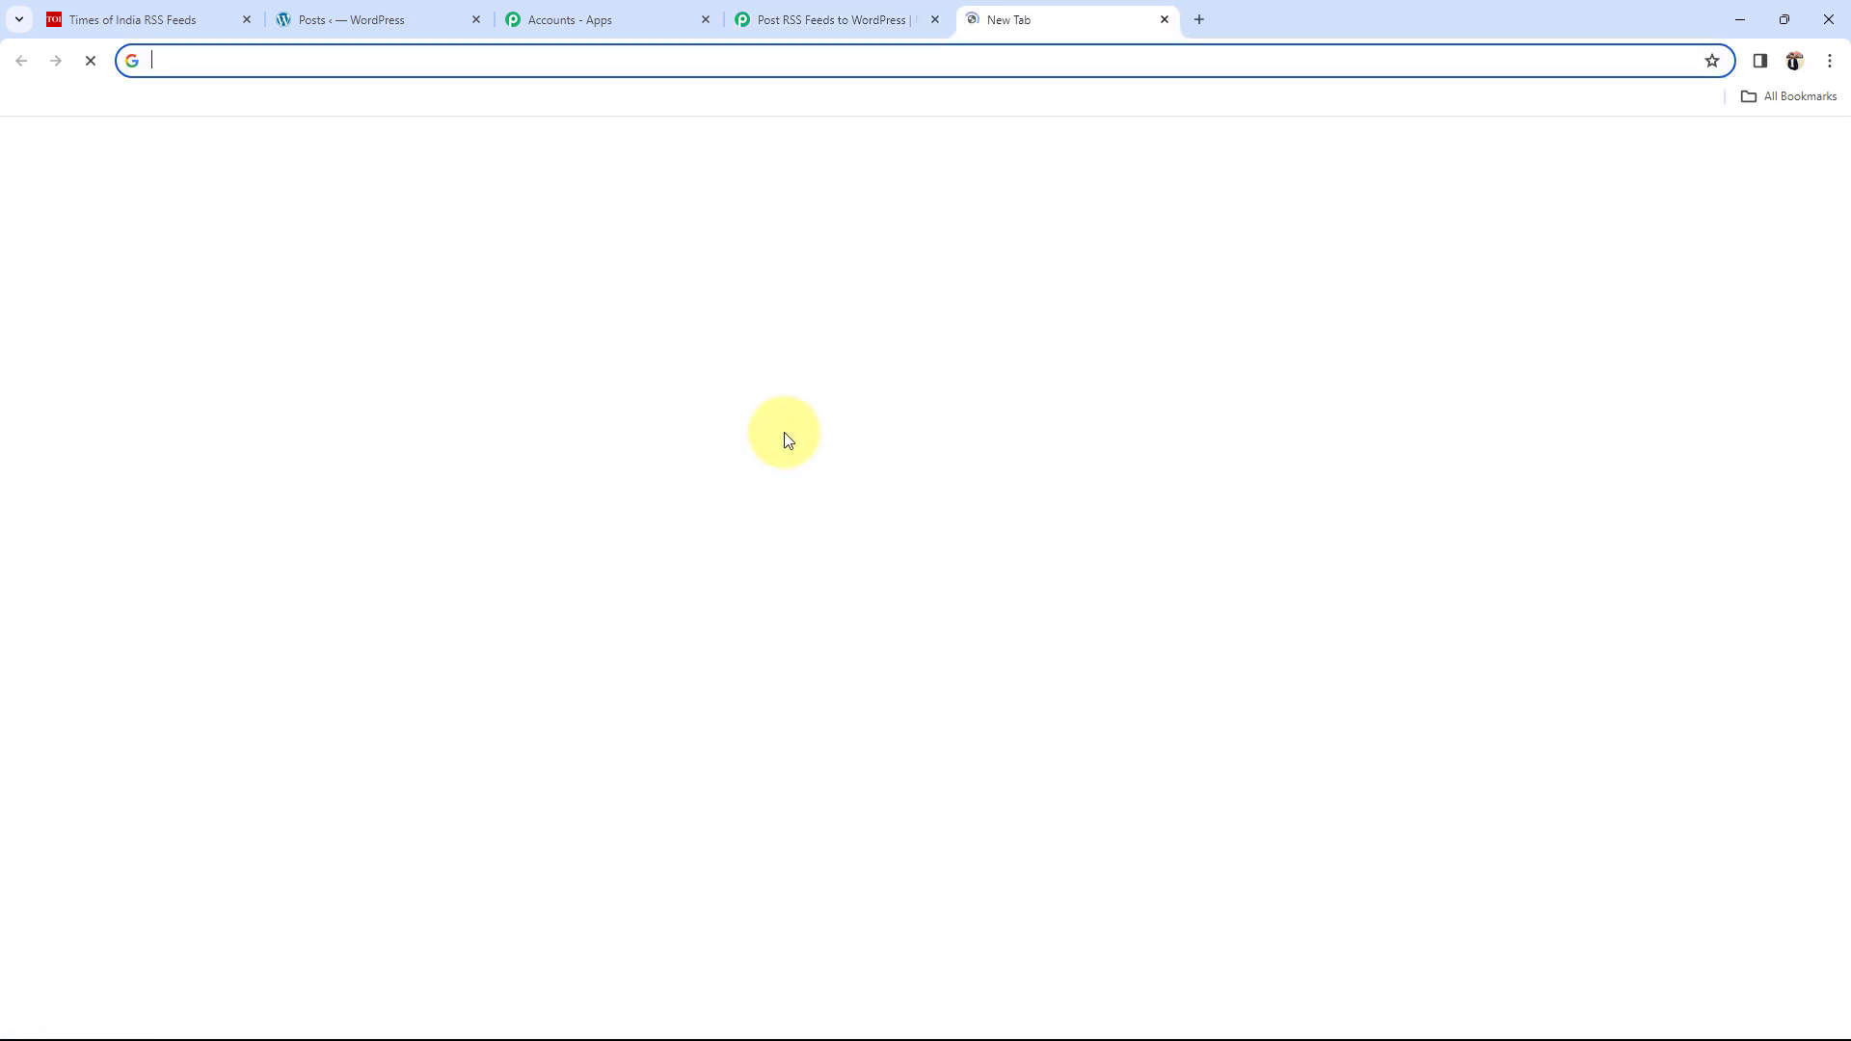
pyautogui.click(683, 479)
pyautogui.hotkey('ctrl', 'v')
pyautogui.press('Return')
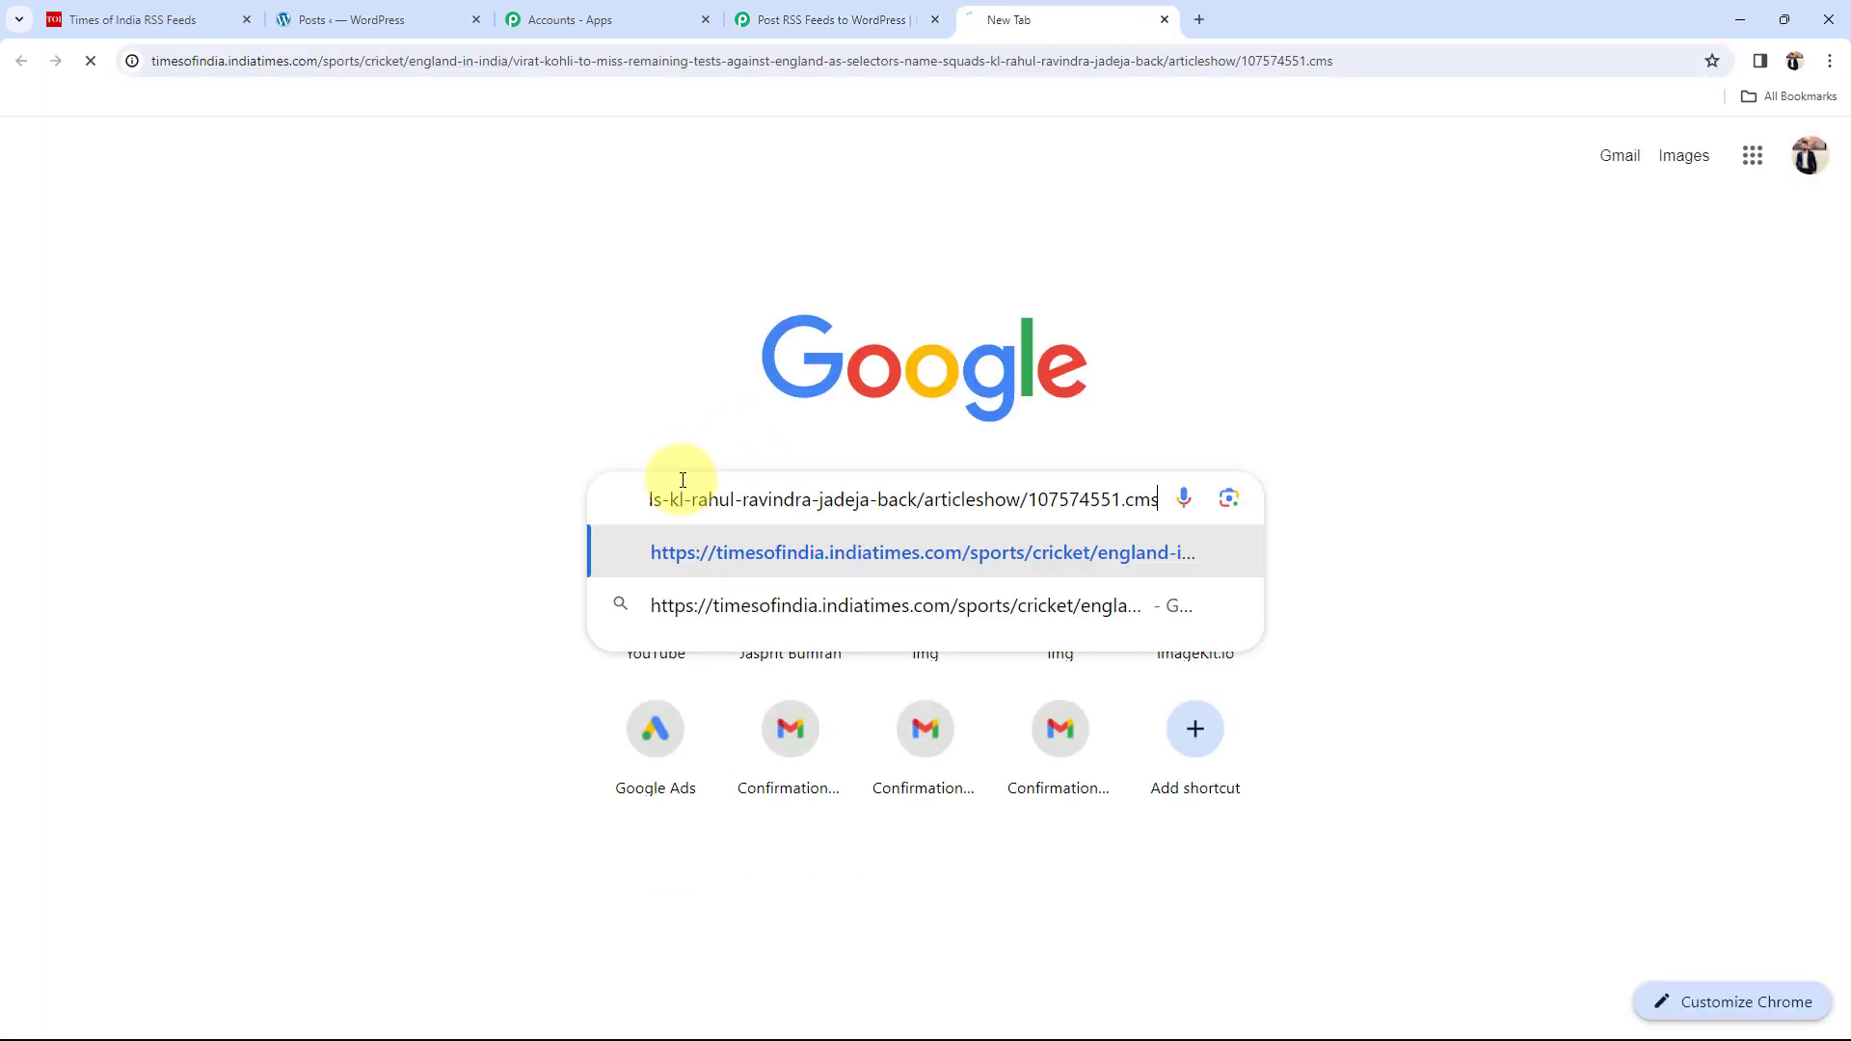
pyautogui.scroll(-3, 97, 762)
pyautogui.scroll(-10, 627, 748)
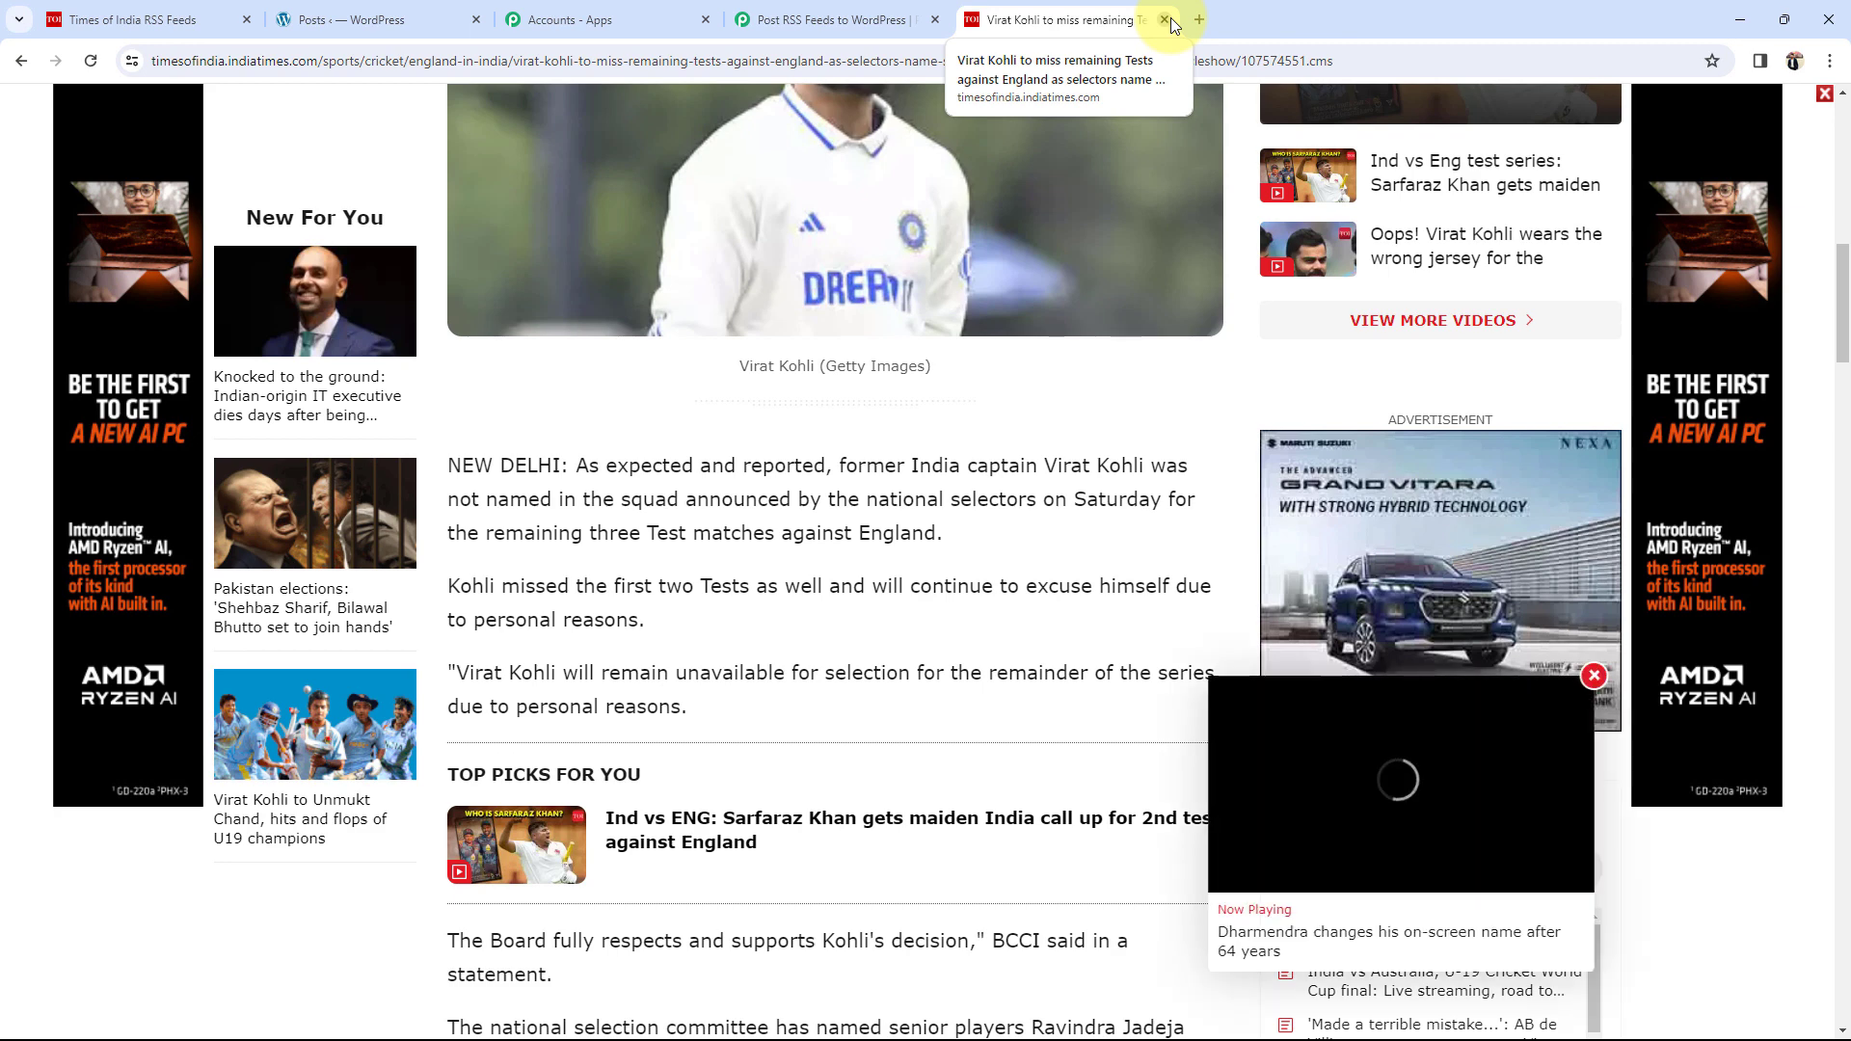
pyautogui.click(1164, 19)
pyautogui.click(318, 641)
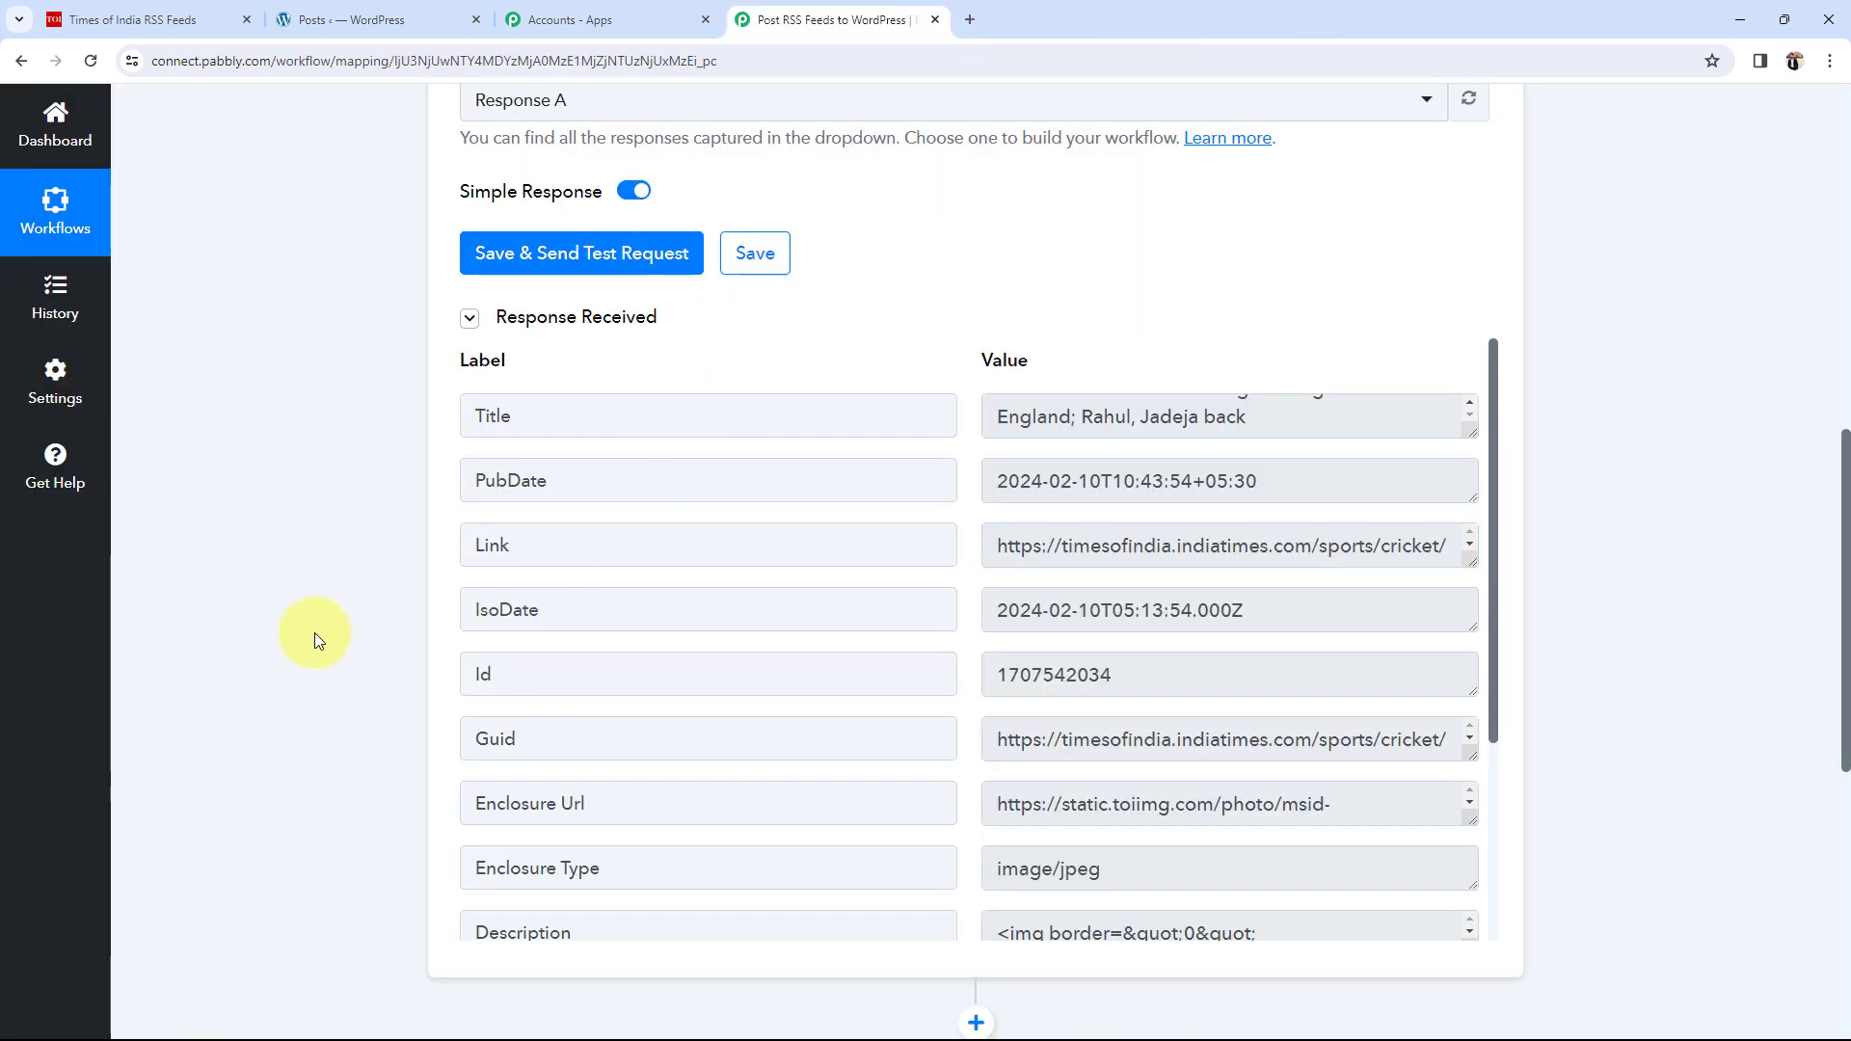
# Search the action step's apps for "wordpr" and choose WordPress as the action application.
pyautogui.scroll(-5, 314, 633)
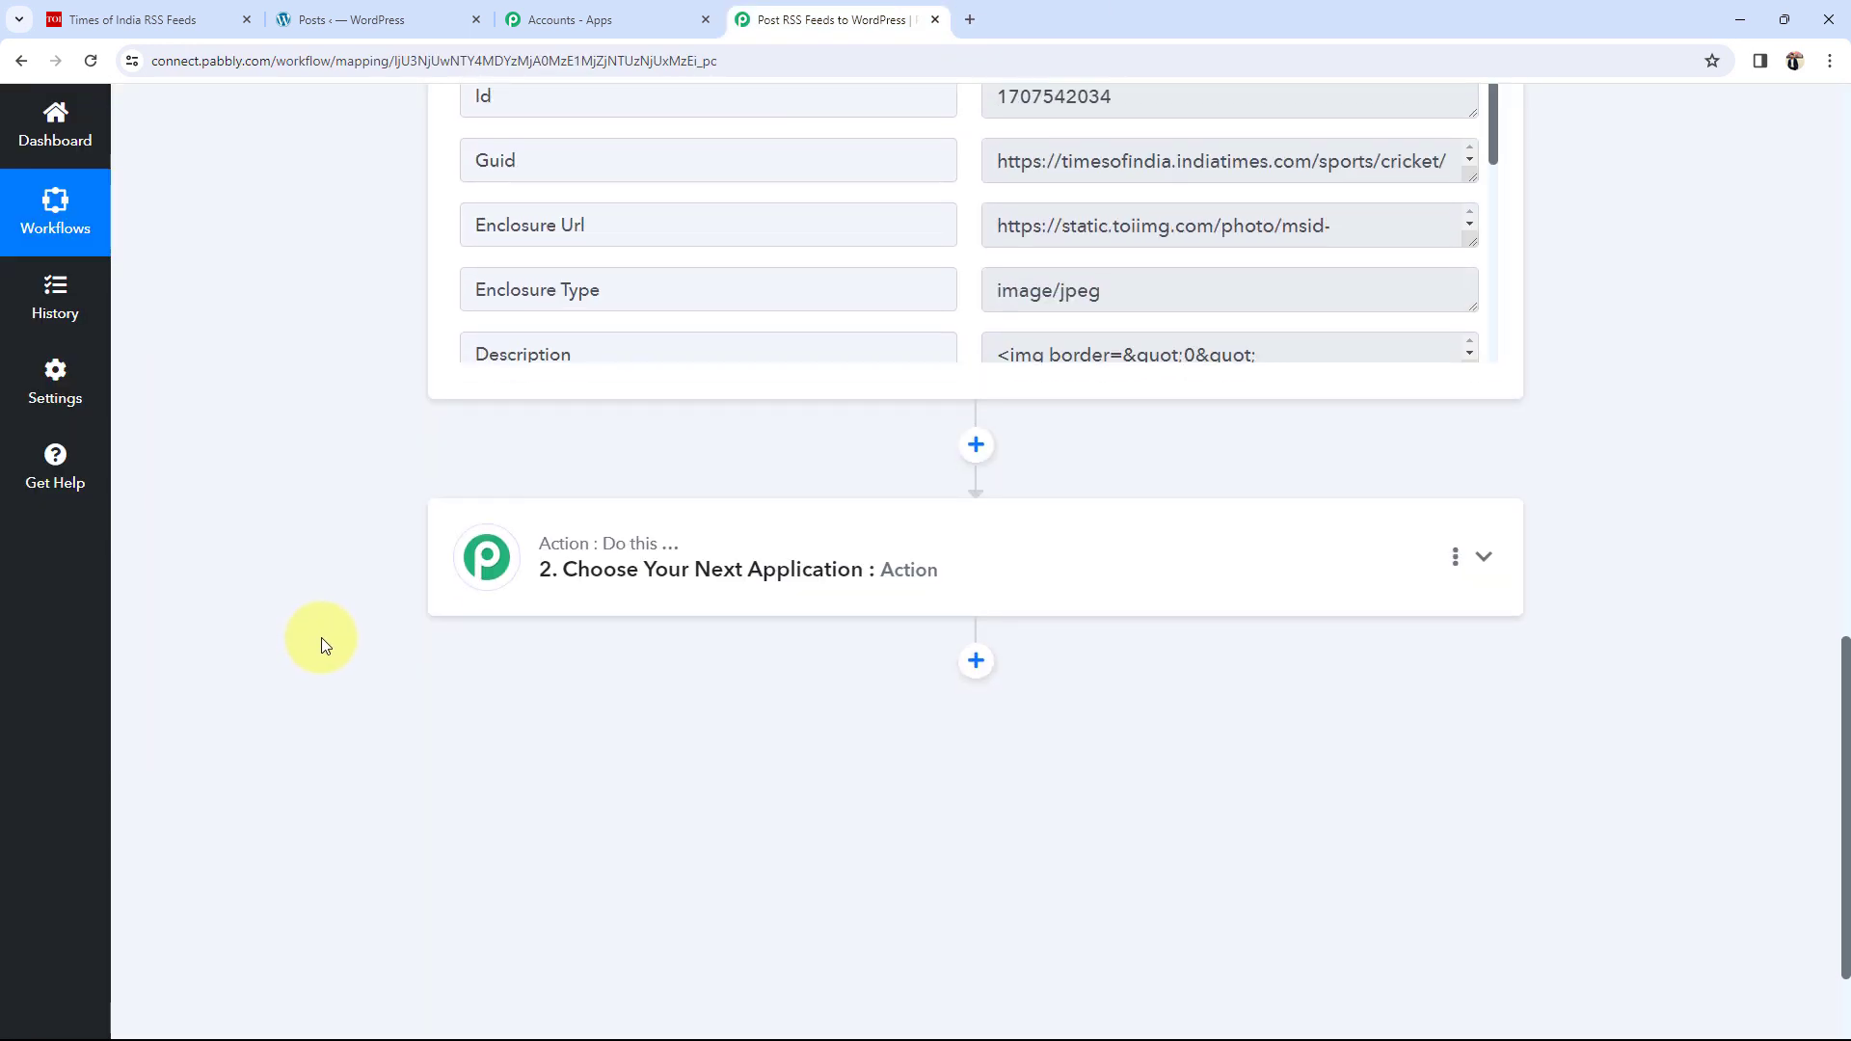
pyautogui.click(564, 559)
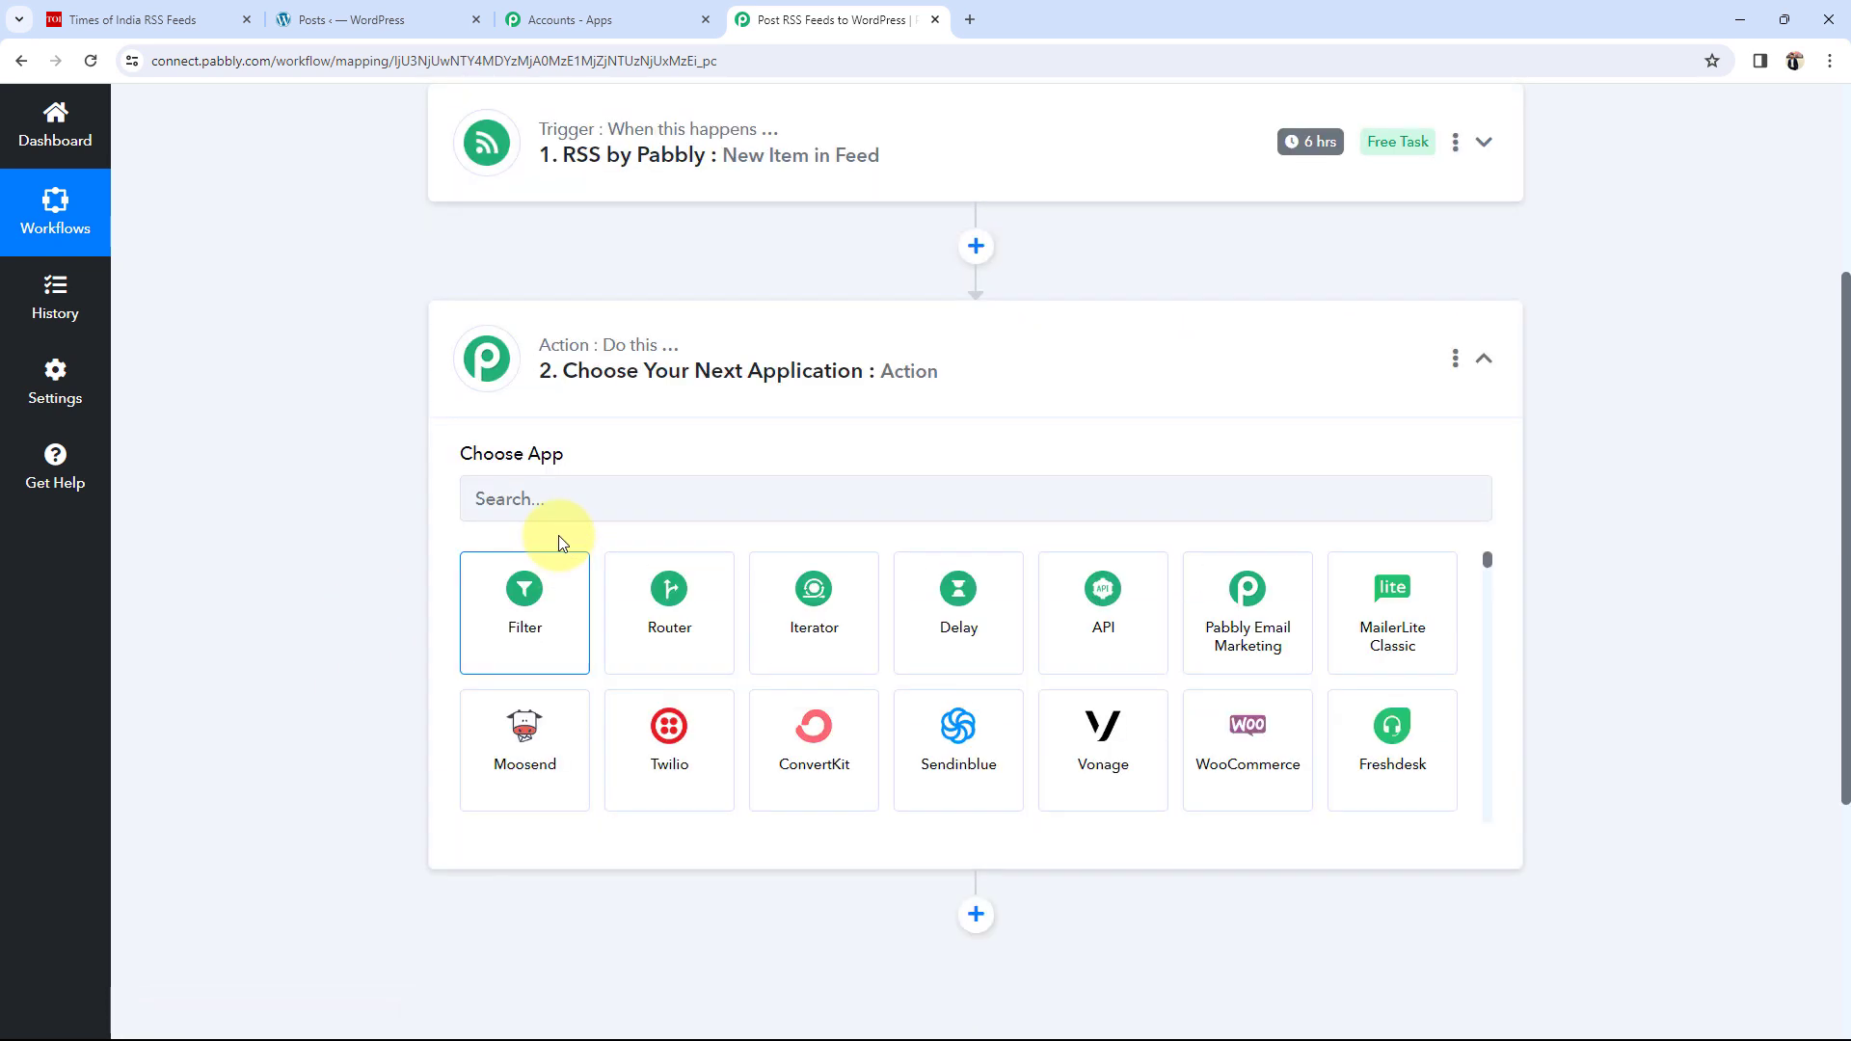
pyautogui.click(521, 503)
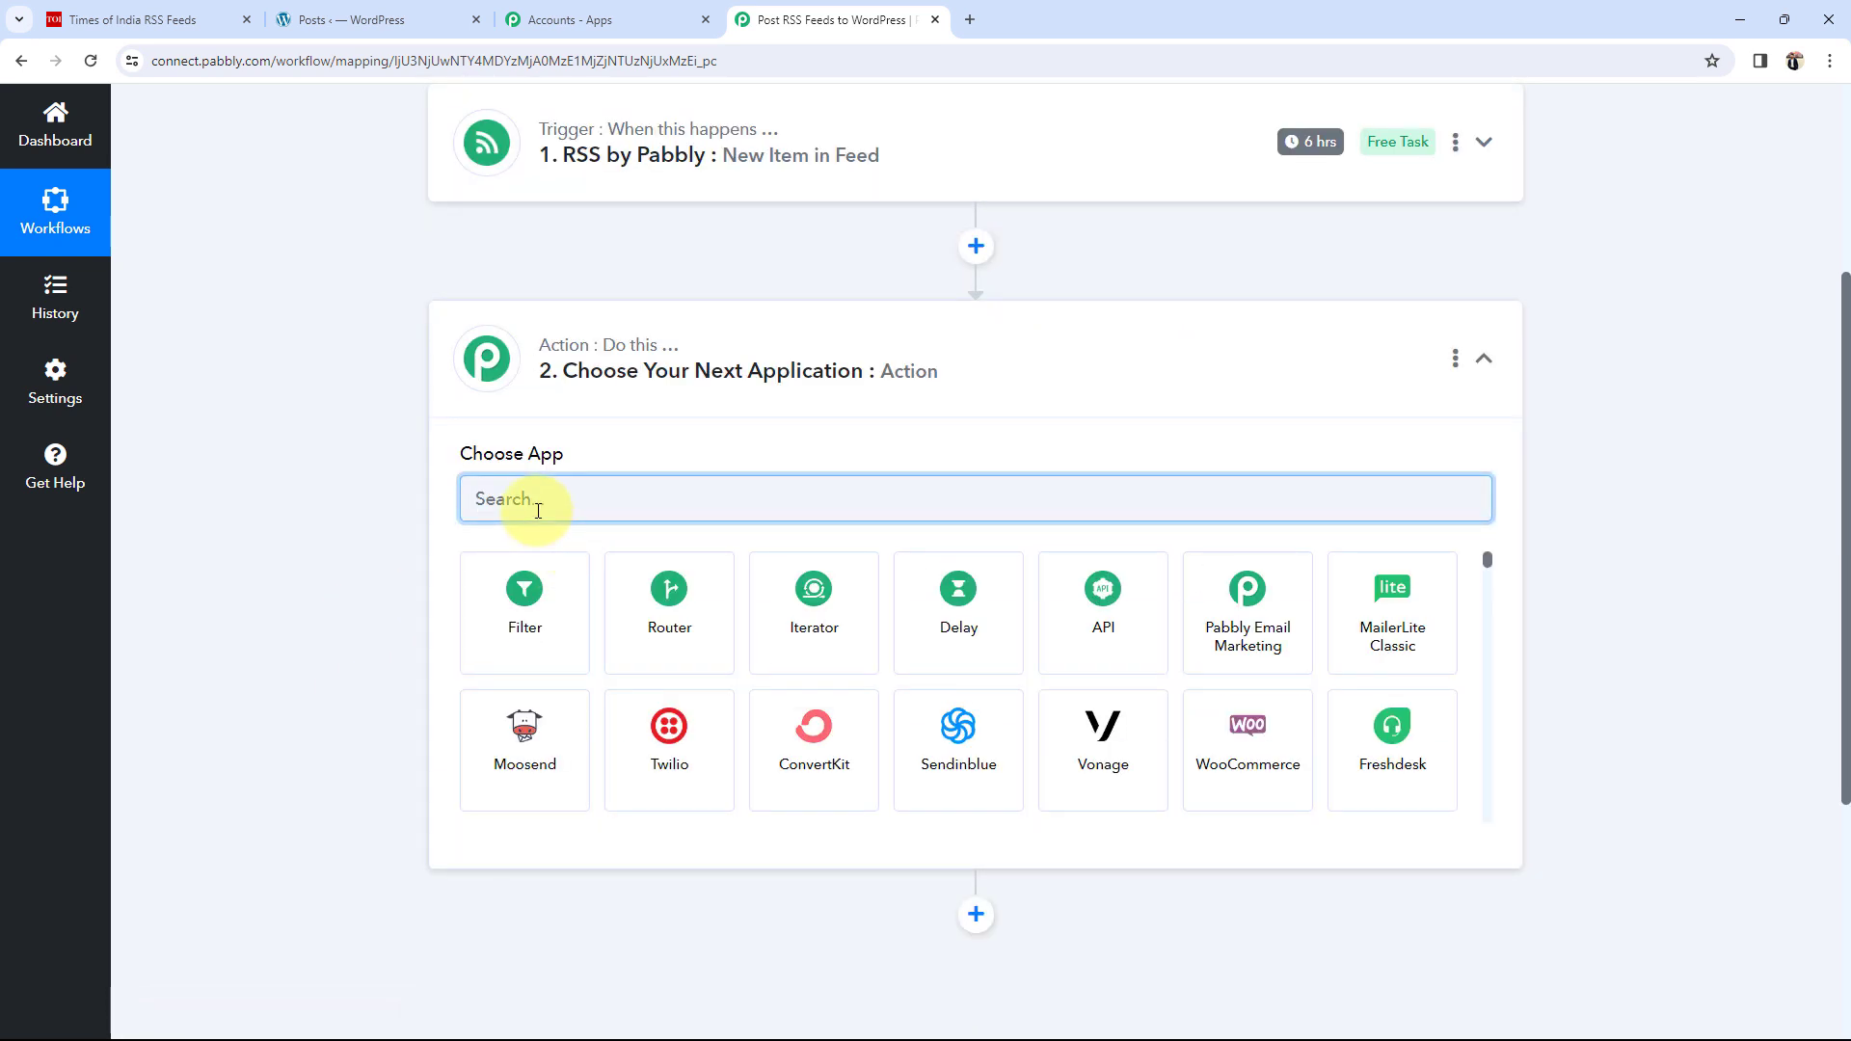
pyautogui.write('wordpr')
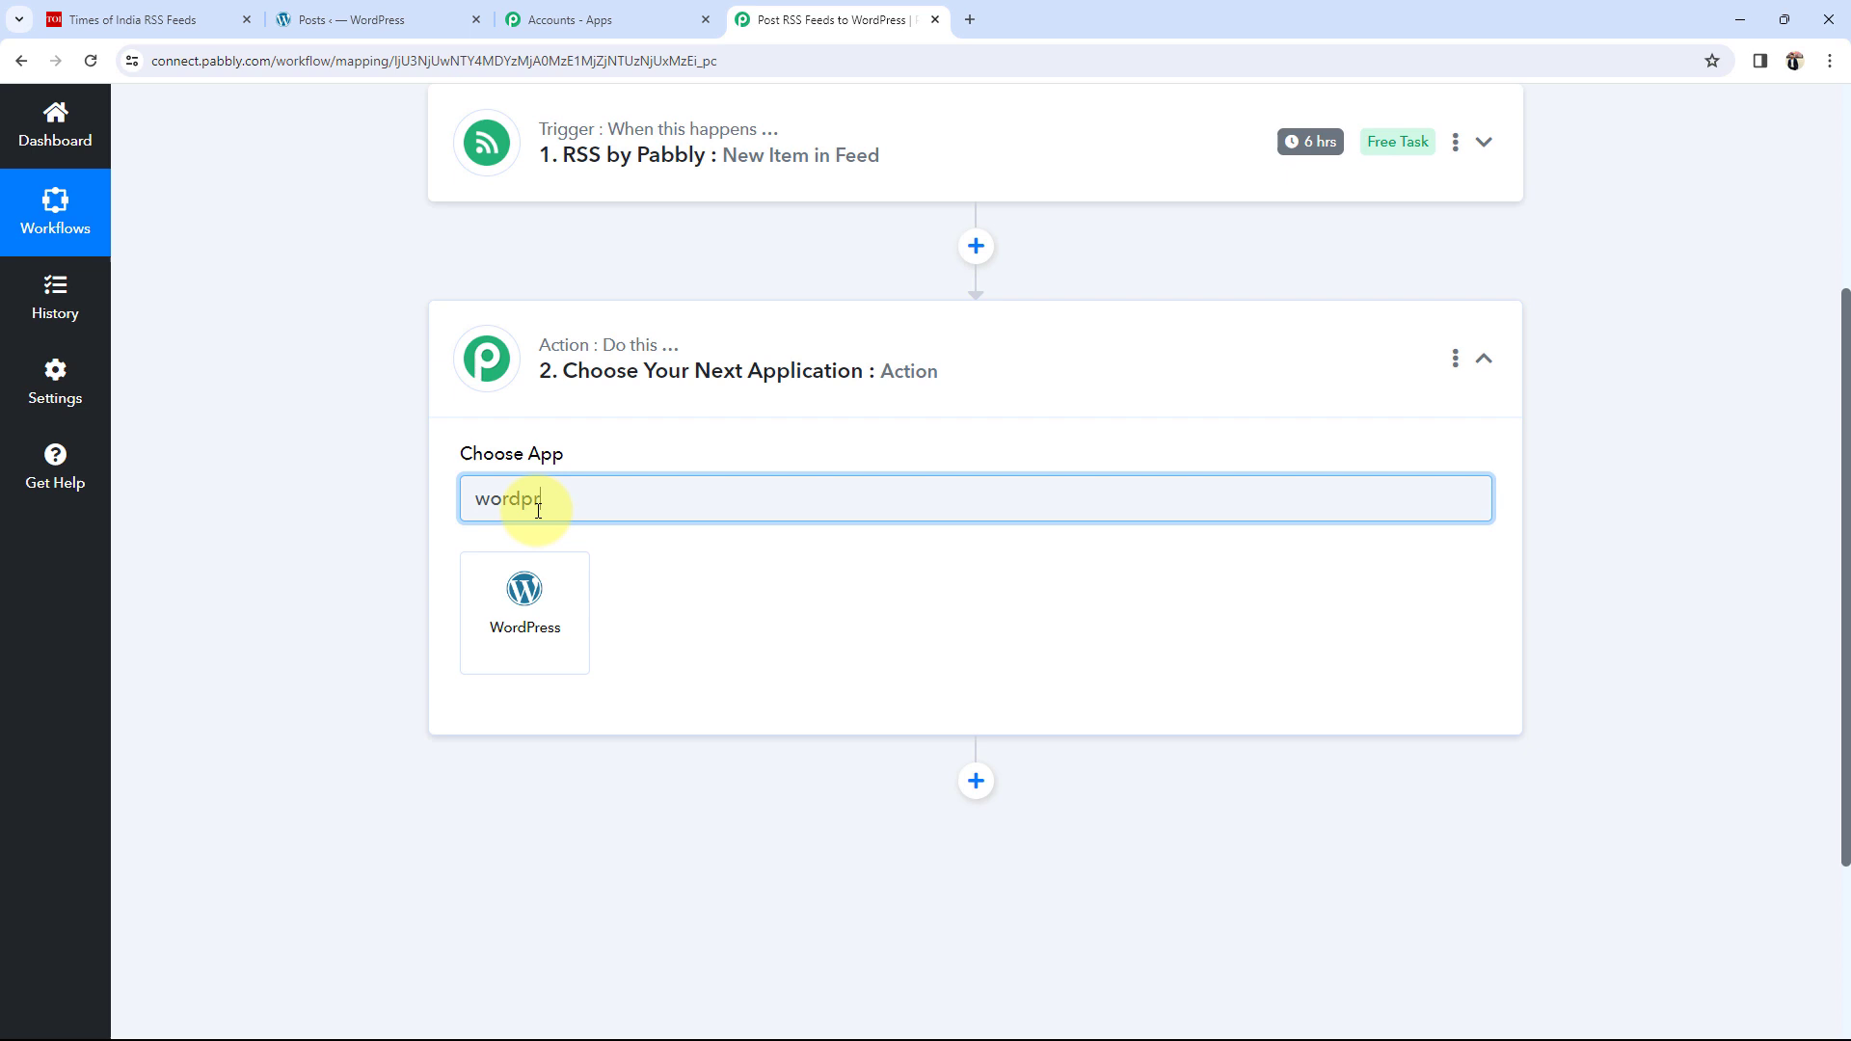
pyautogui.click(548, 648)
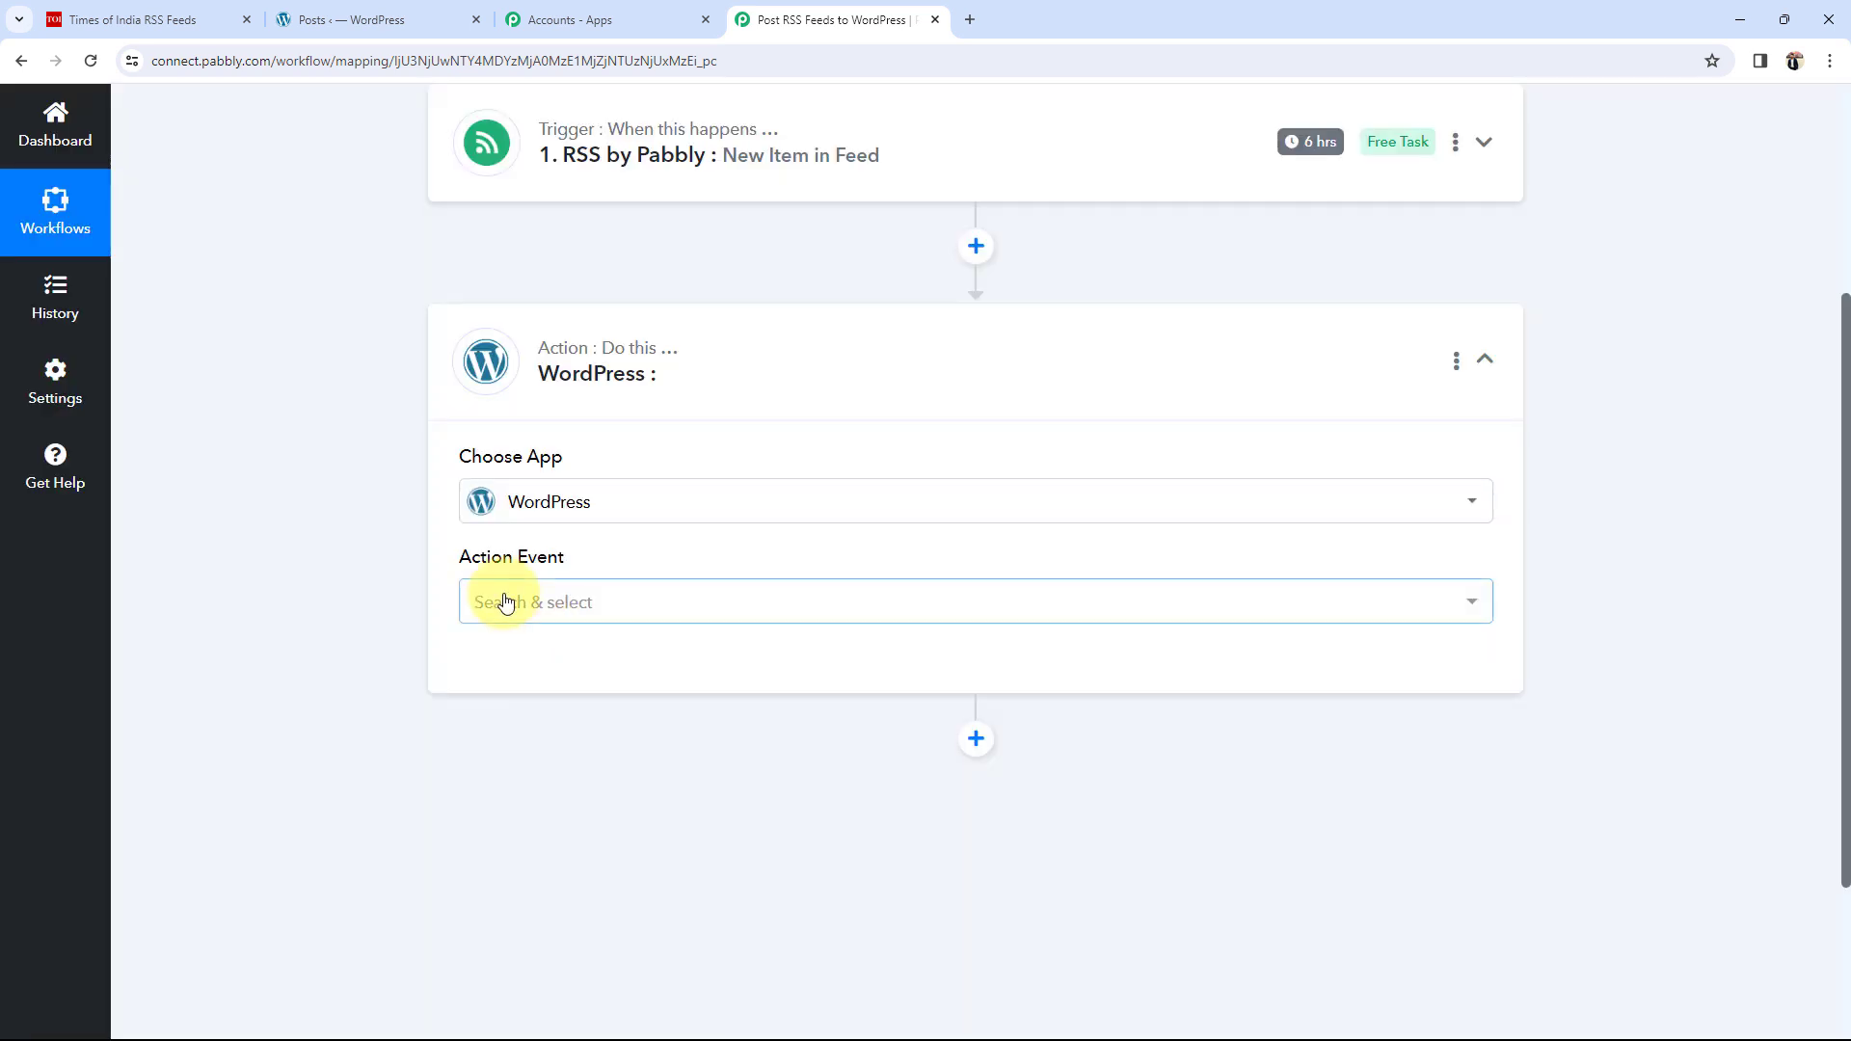
# Set the WordPress action event to Create a Post and open its account connection settings.
pyautogui.click(504, 601)
pyautogui.click(509, 276)
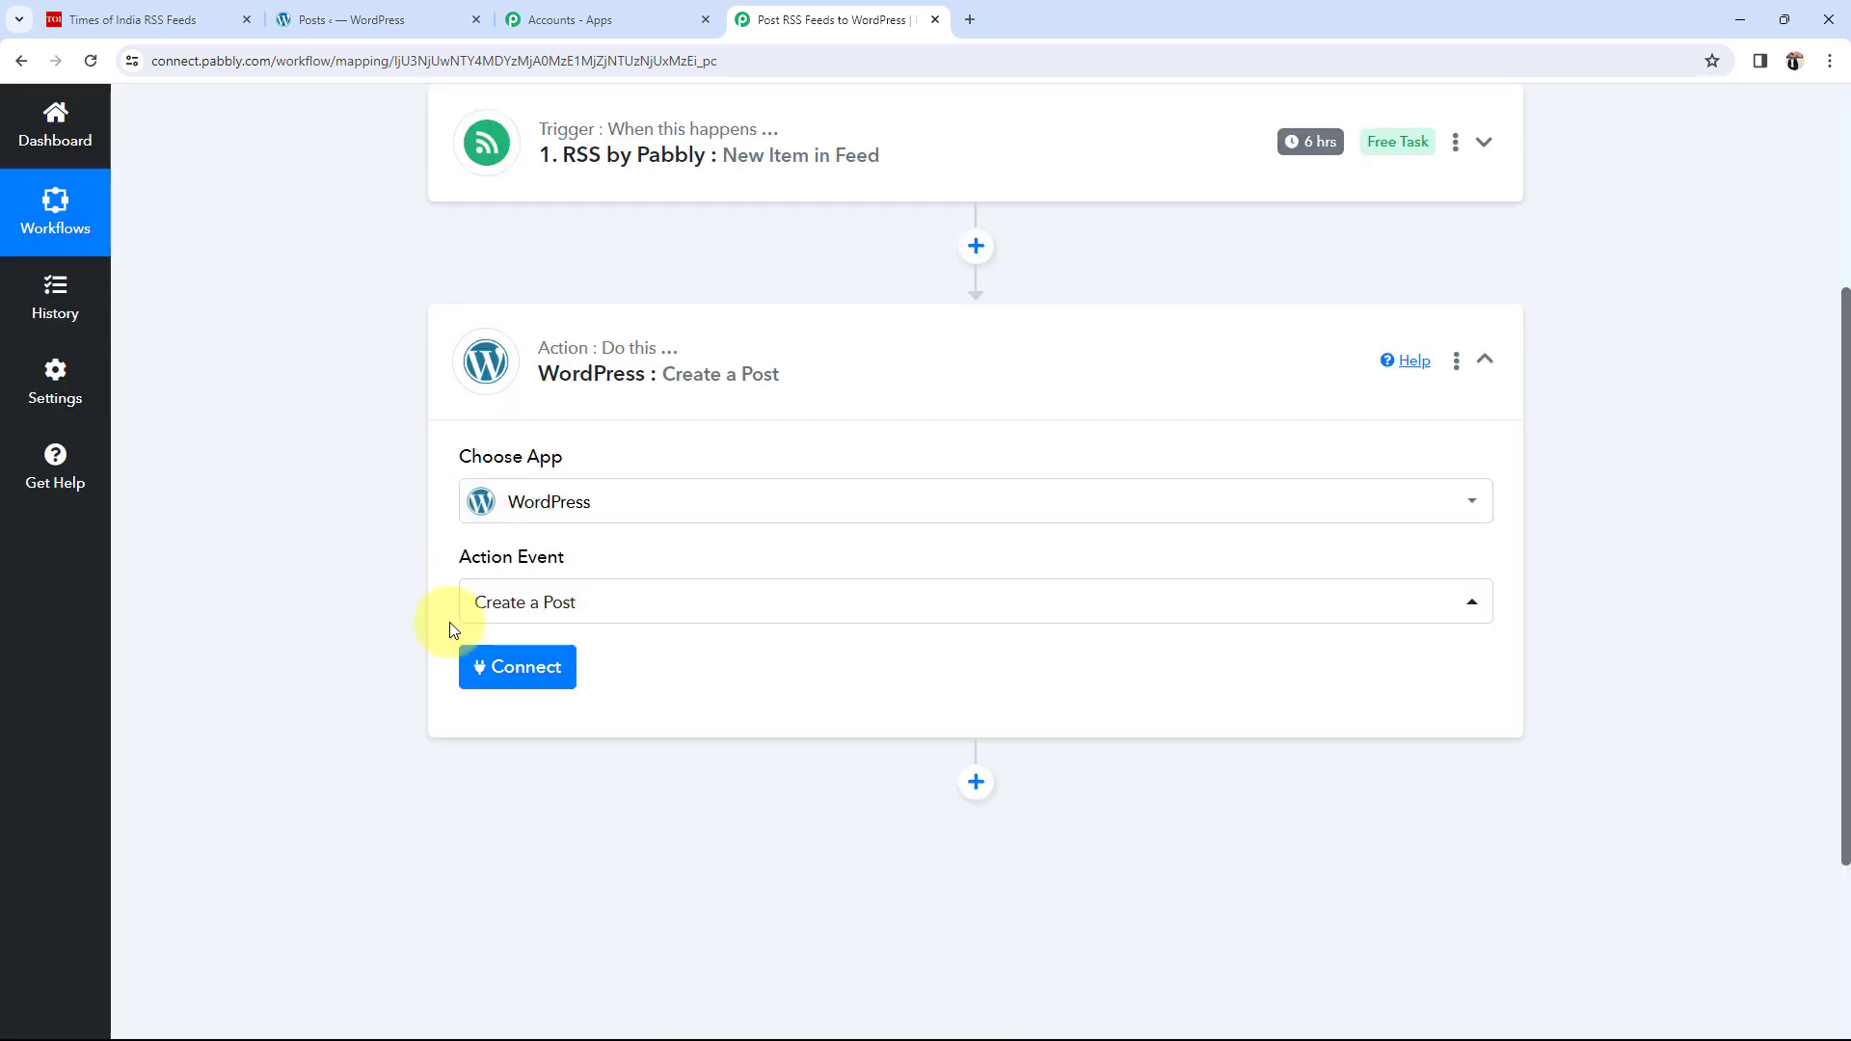
pyautogui.click(505, 663)
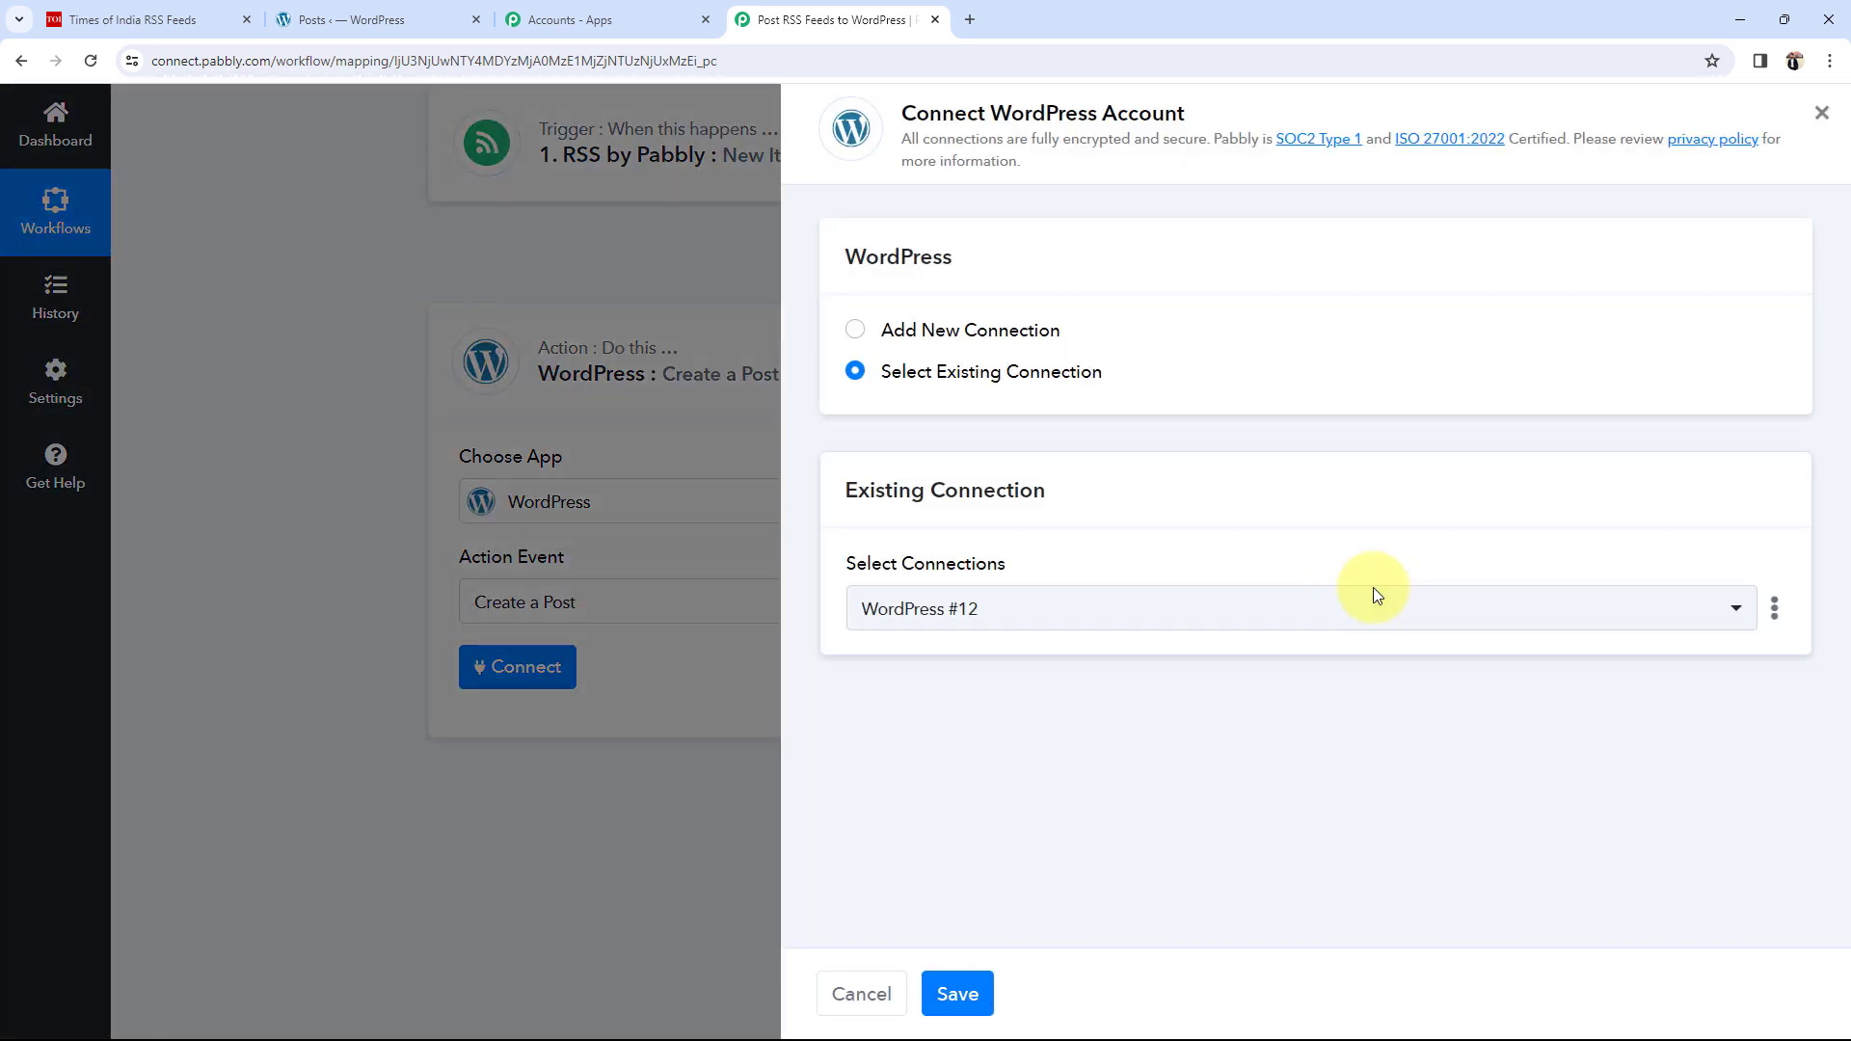
# View the WordPress site's posts page and examine the username, password and Base URL fields required for a new connection.
pyautogui.click(364, 17)
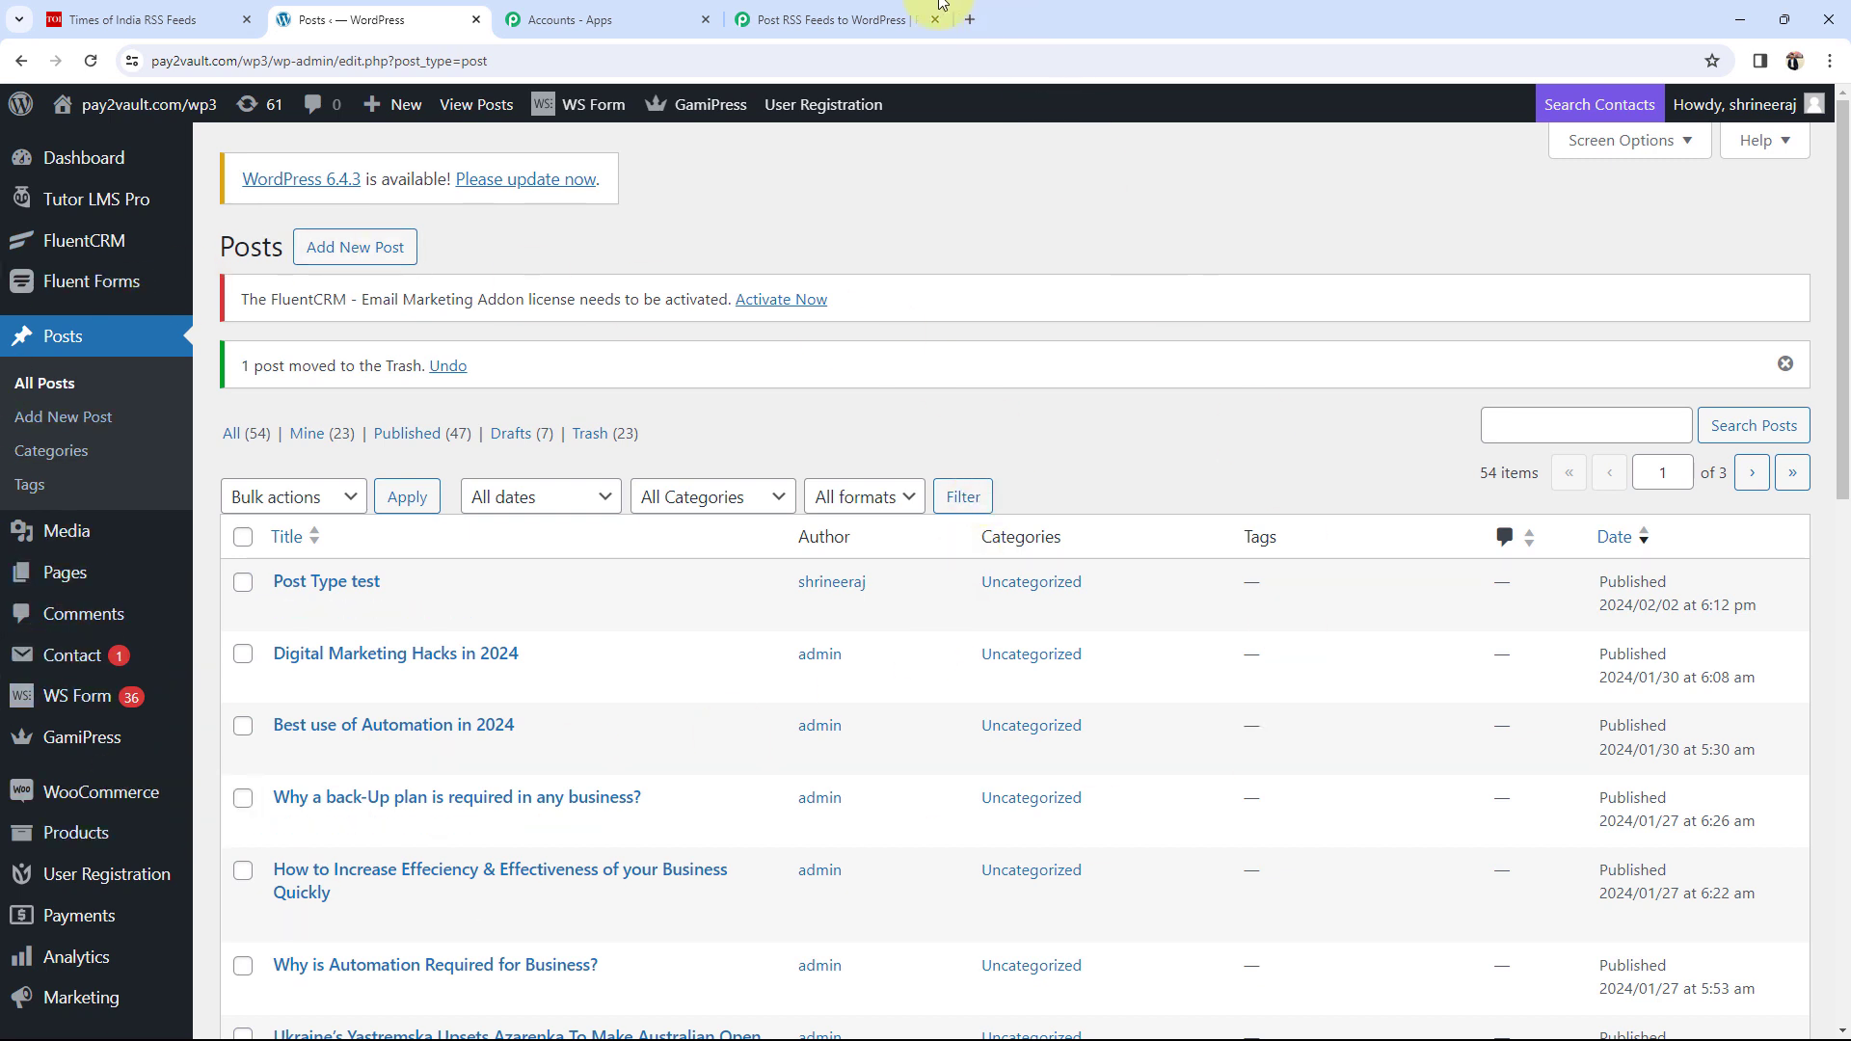
pyautogui.click(861, 18)
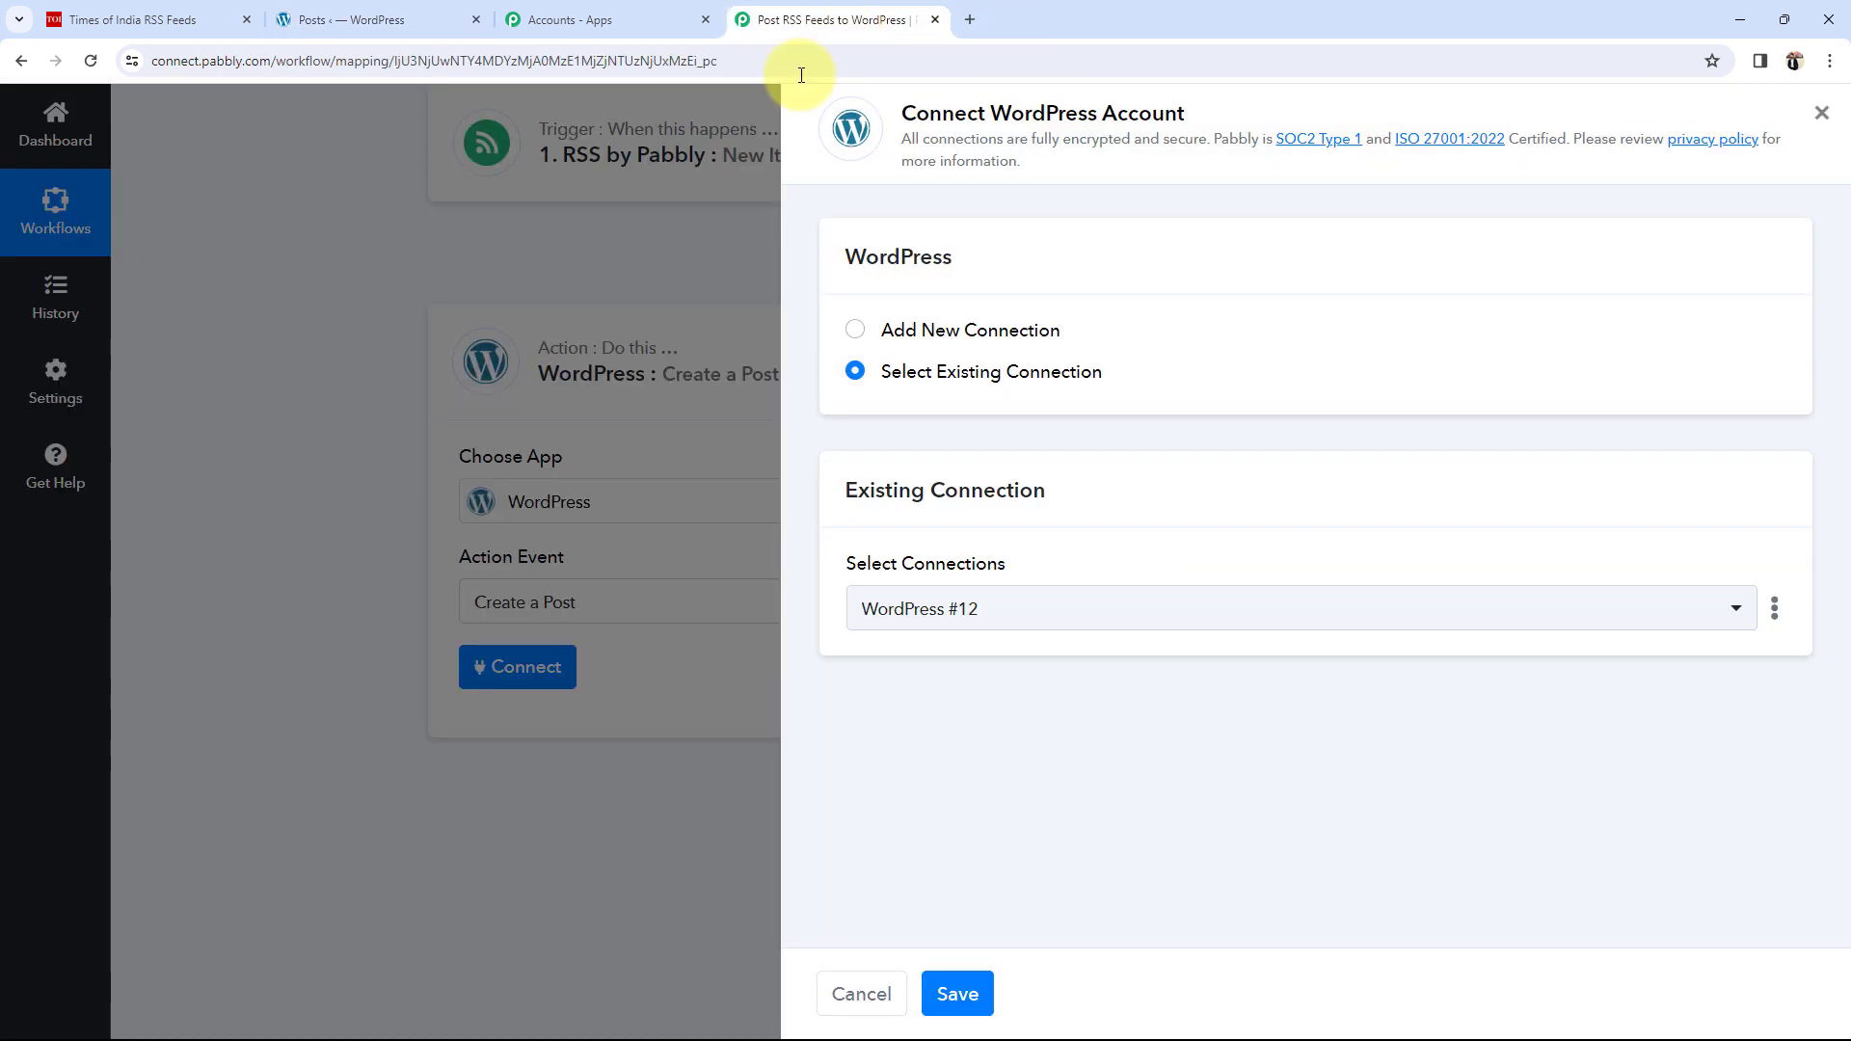
pyautogui.click(856, 331)
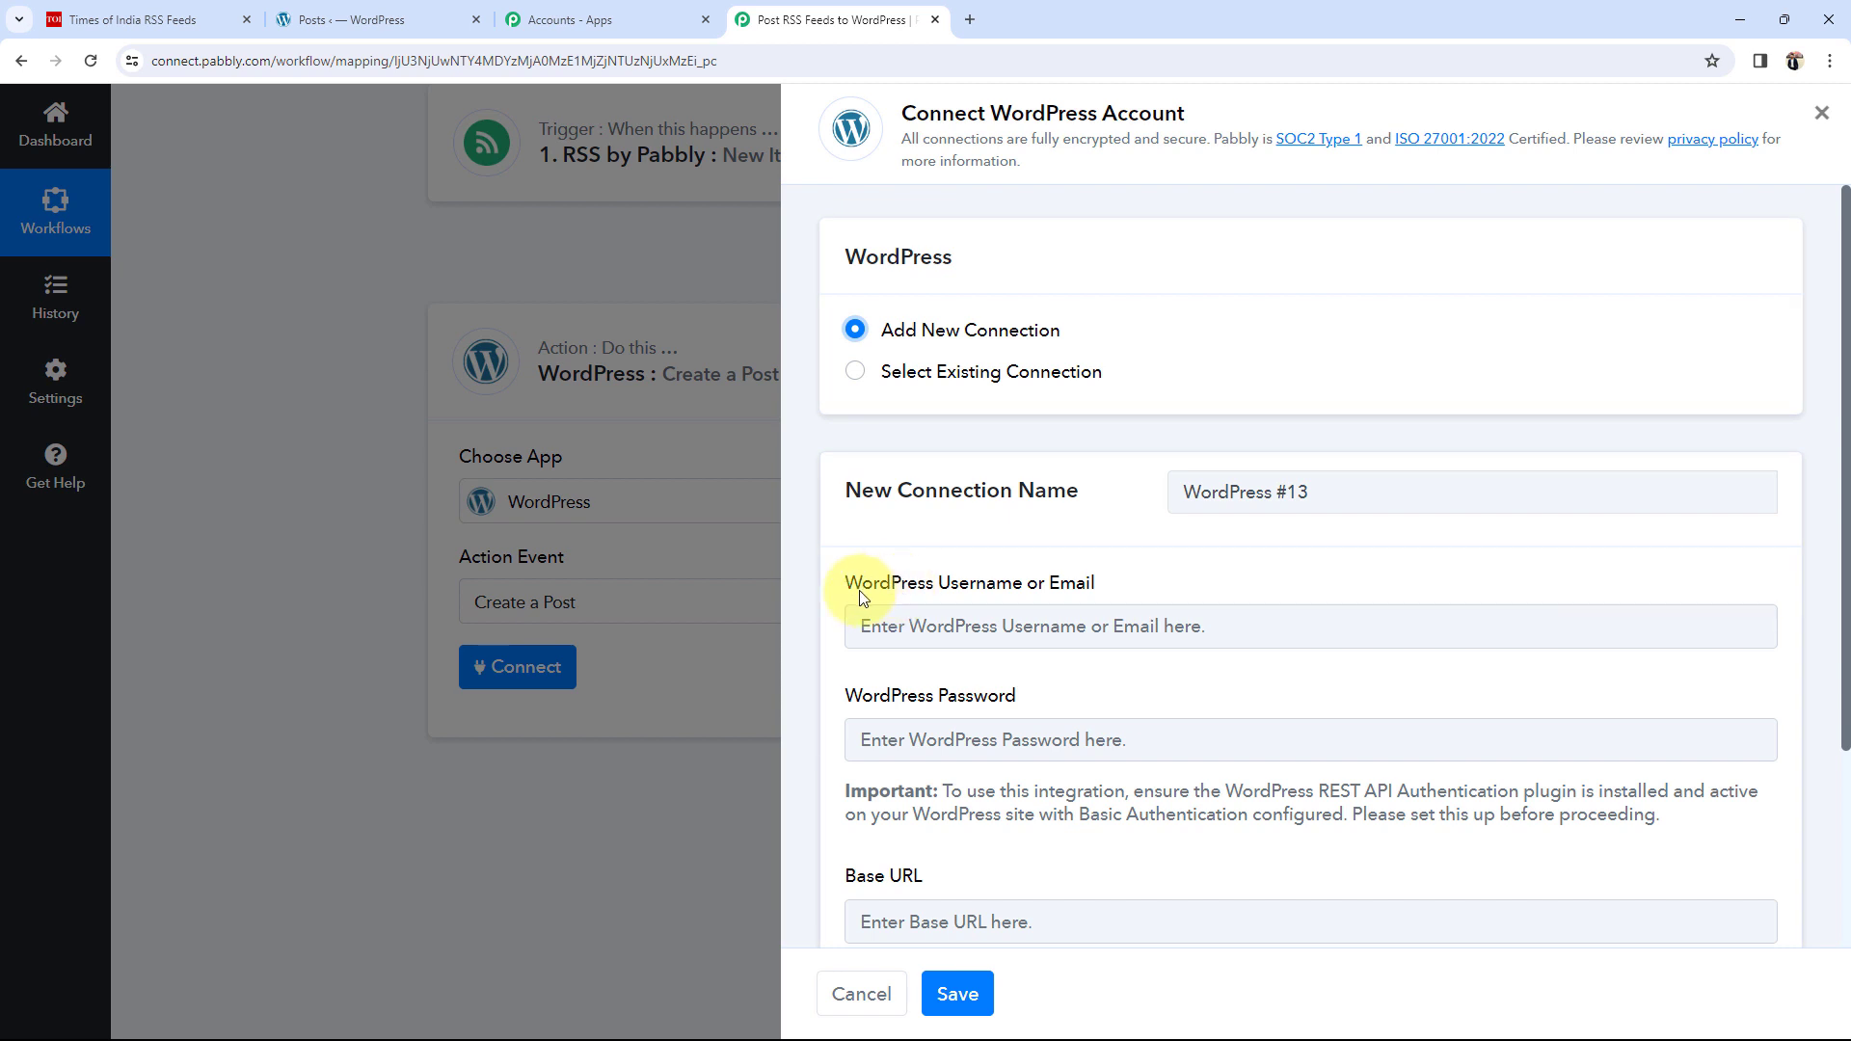
pyautogui.moveTo(863, 582); pyautogui.dragTo(844, 709)
pyautogui.click(868, 705)
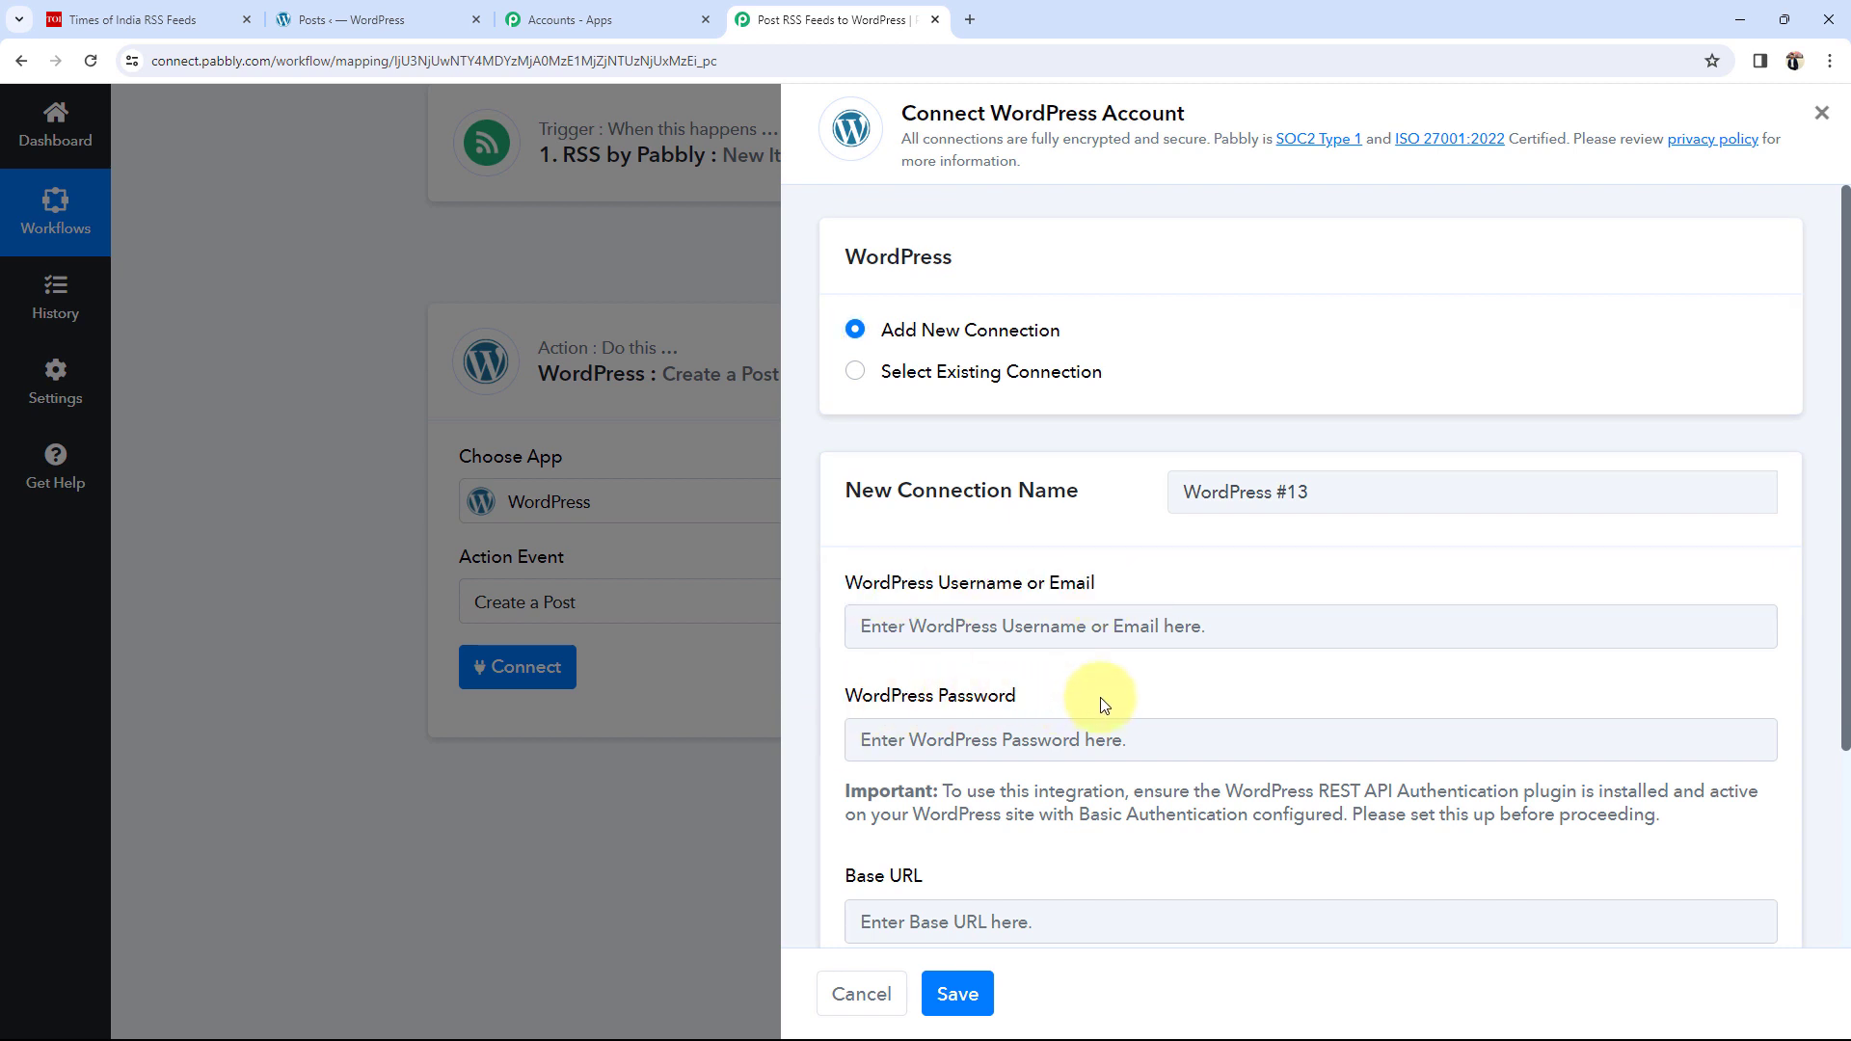
pyautogui.scroll(-3, 1105, 705)
pyautogui.moveTo(854, 620); pyautogui.dragTo(932, 620)
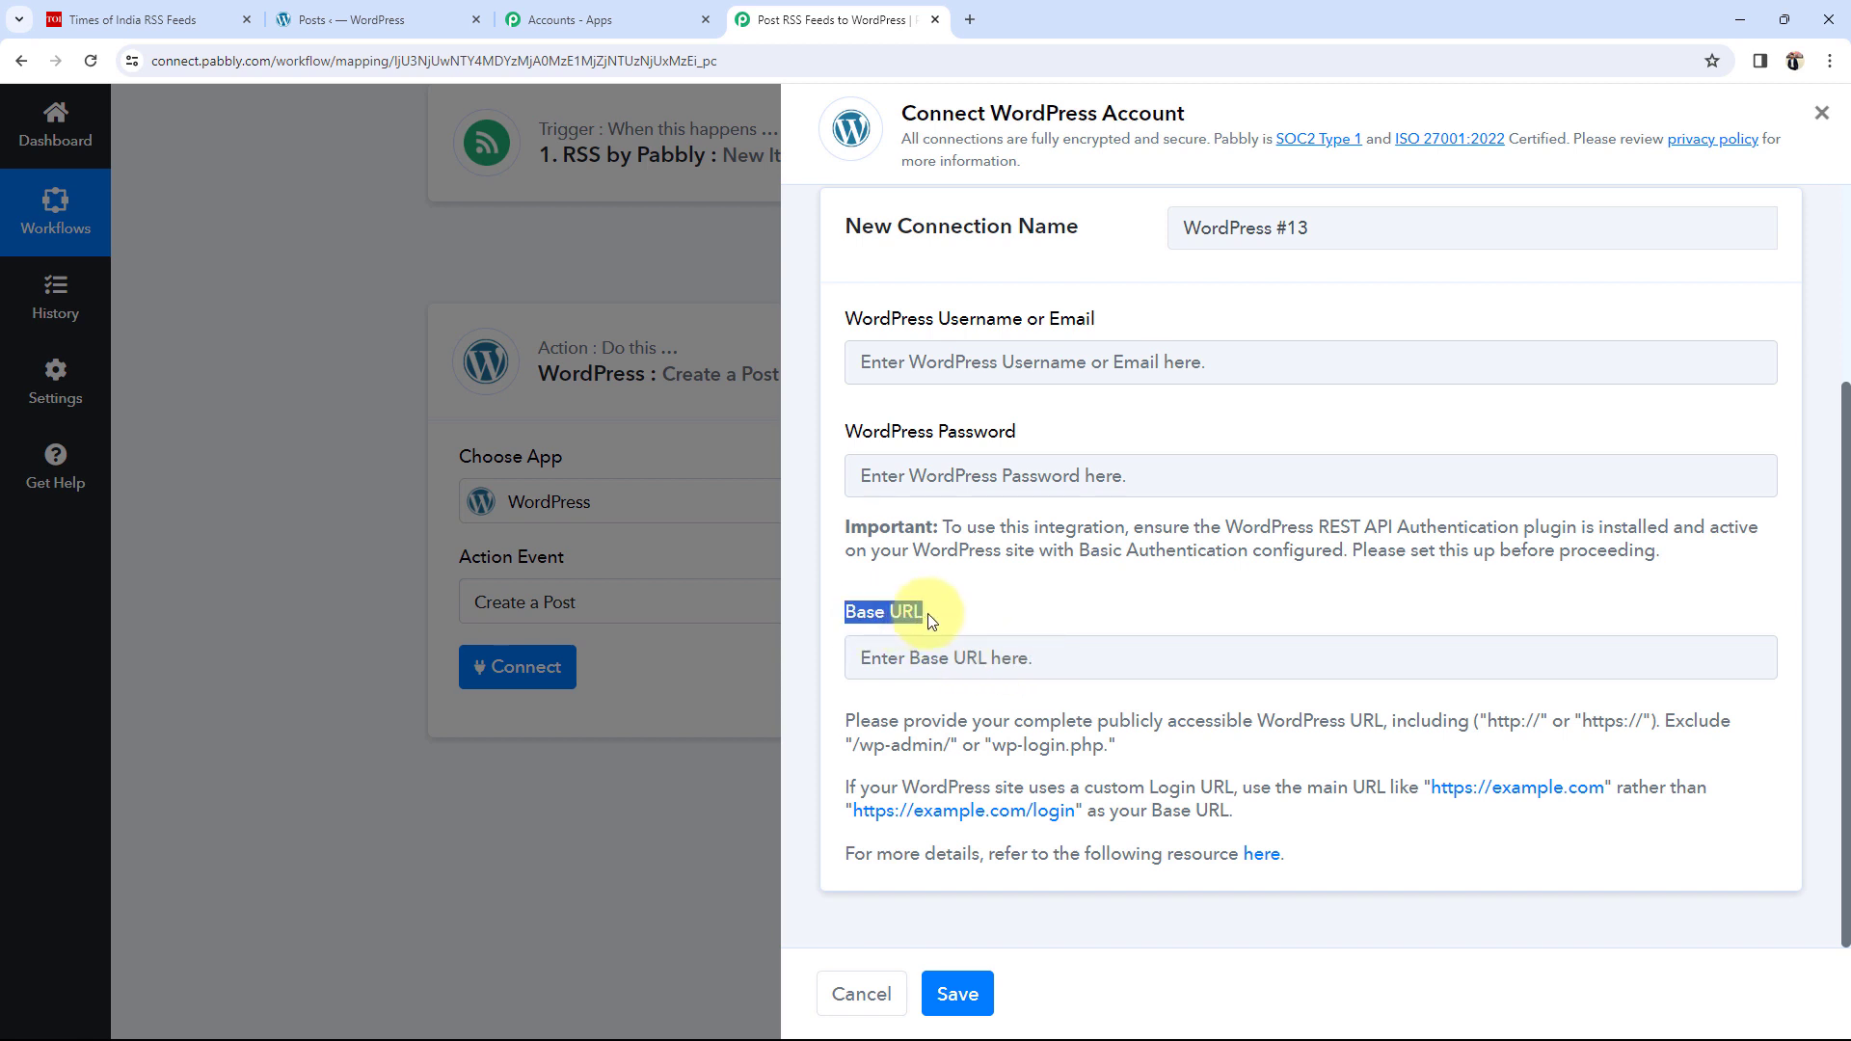
pyautogui.click(927, 657)
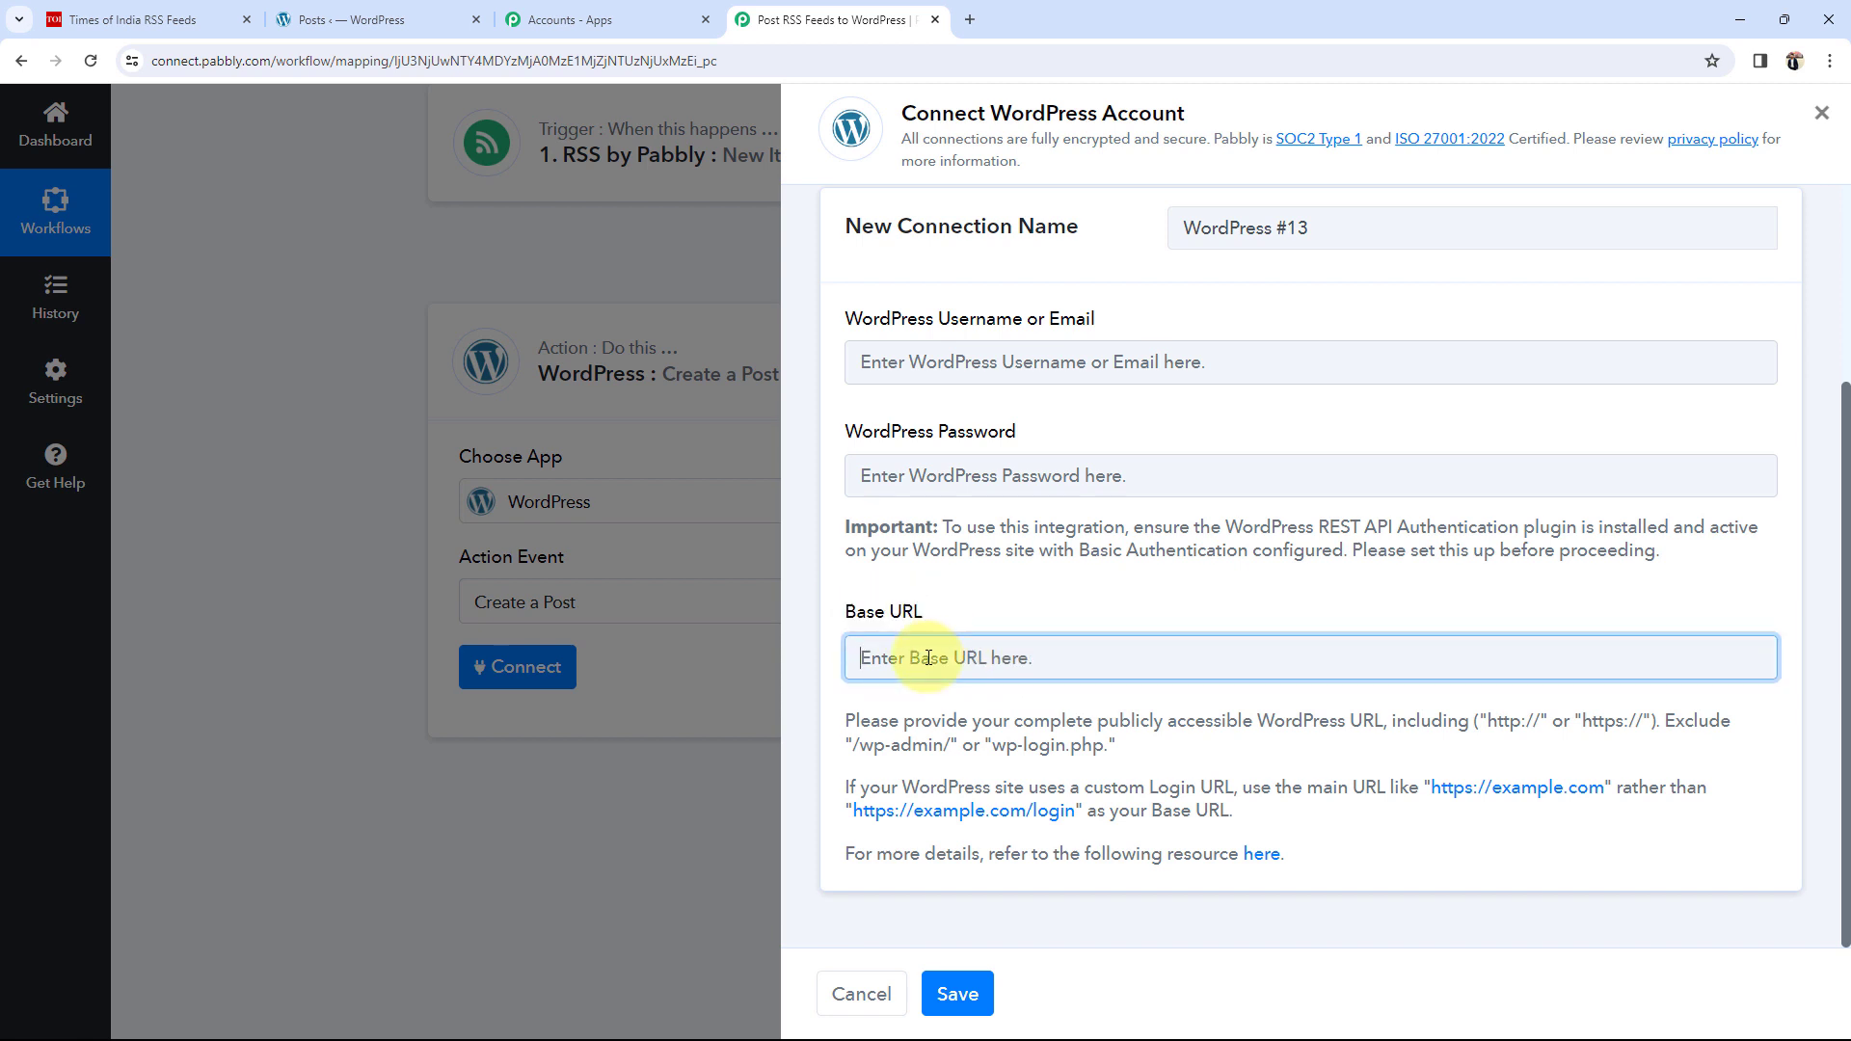
# Check which part of the WordPress admin page's address, before /wp-admin, serves as the Base URL.
pyautogui.click(328, 19)
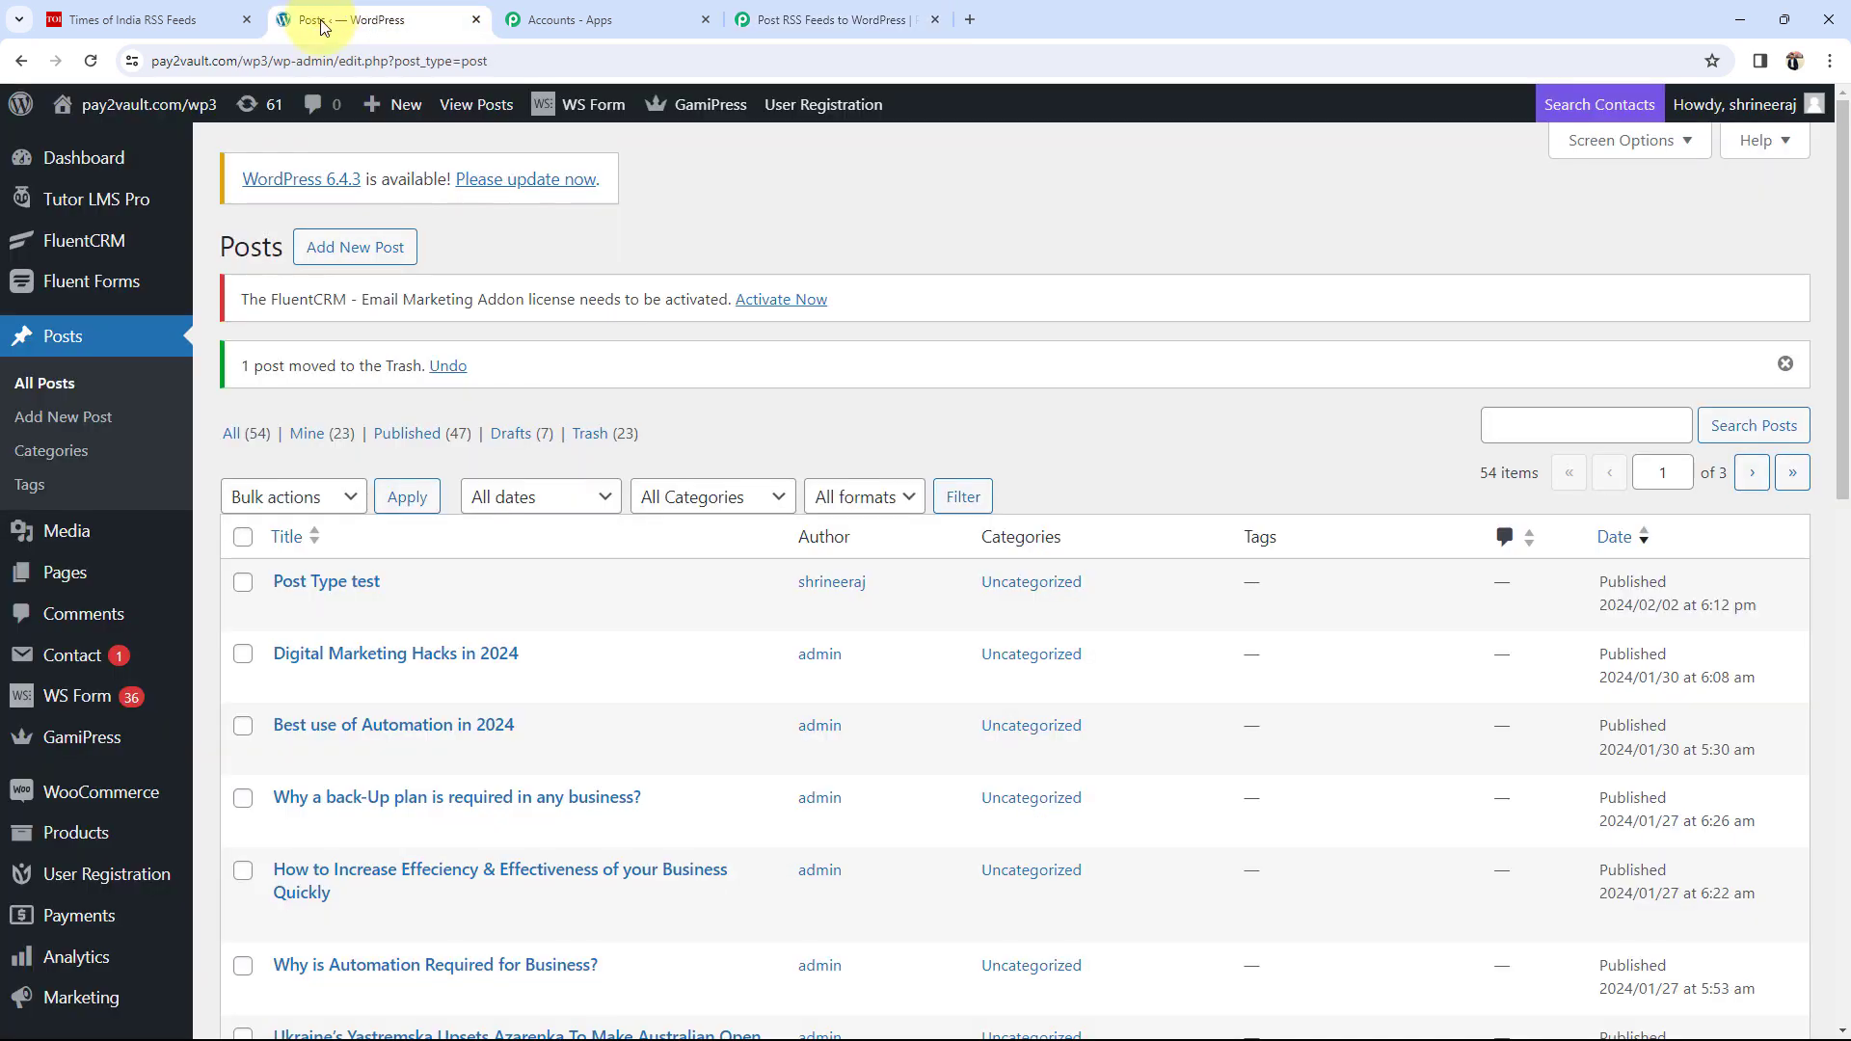
pyautogui.click(498, 60)
pyautogui.doubleClick(511, 60)
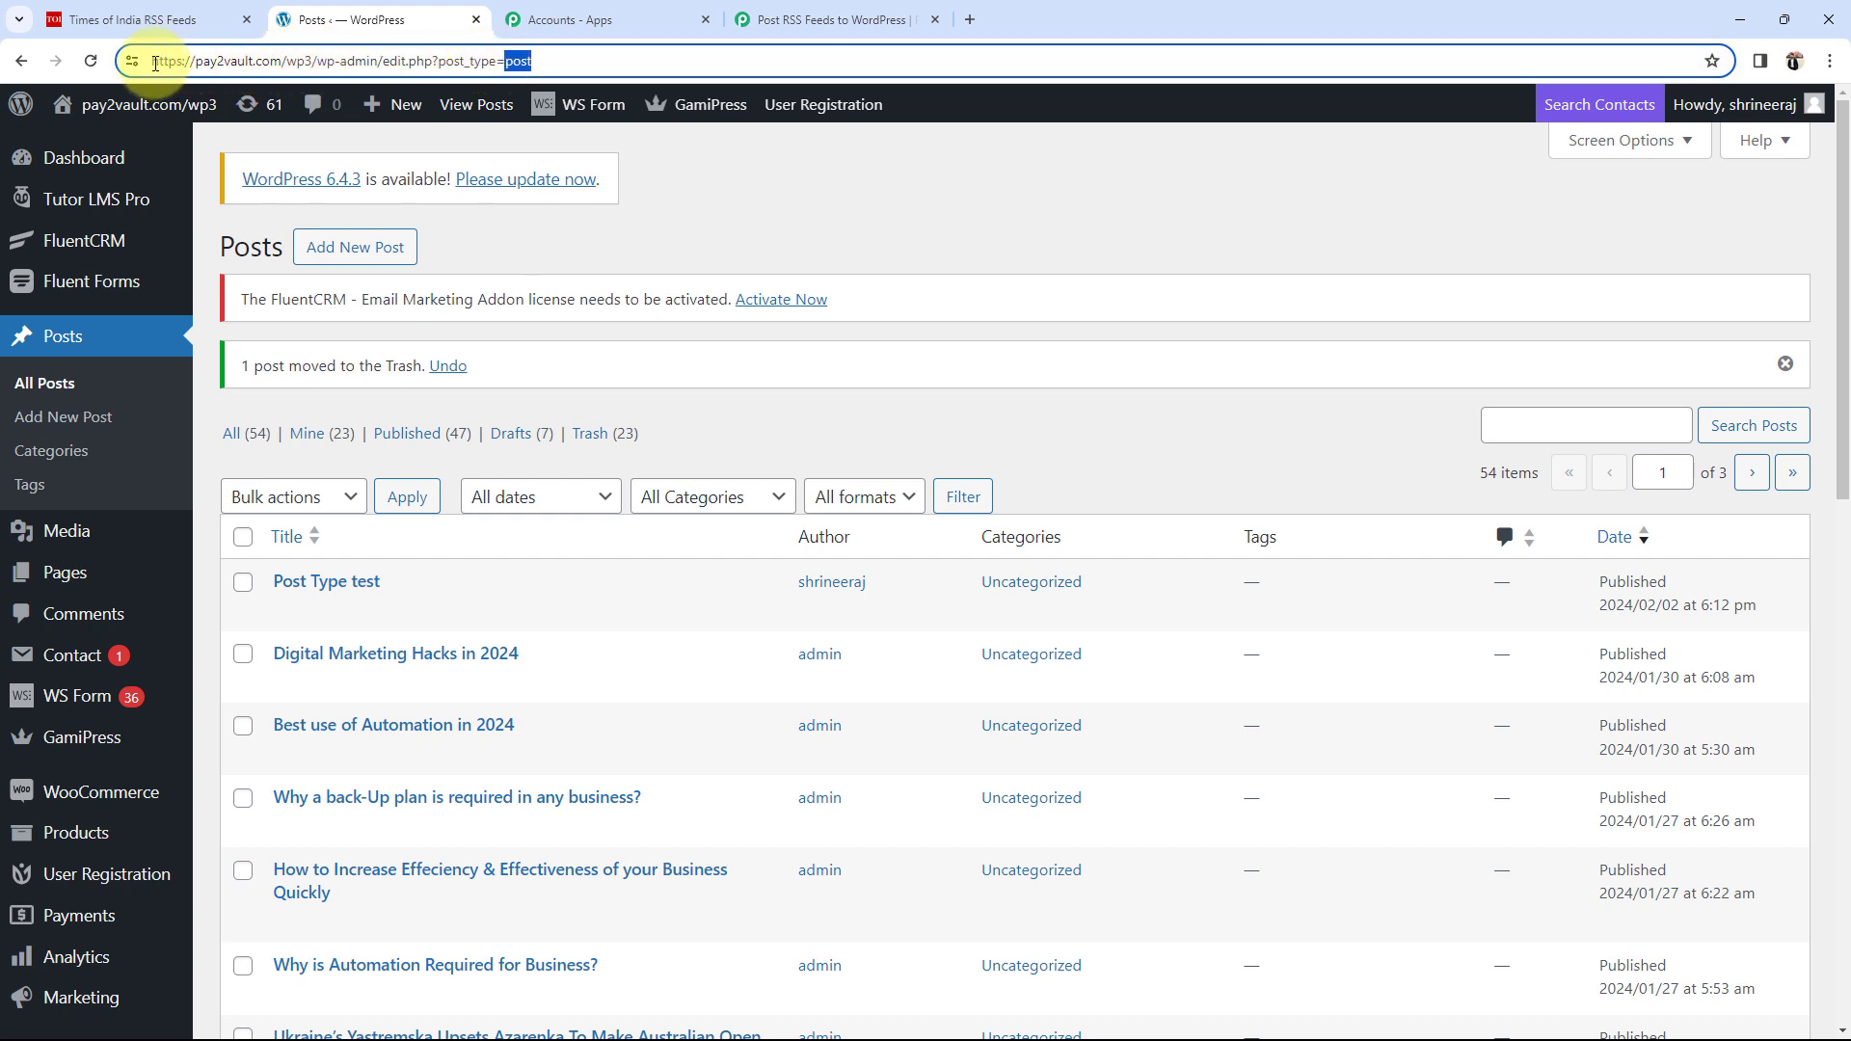
pyautogui.moveTo(155, 64); pyautogui.dragTo(311, 56)
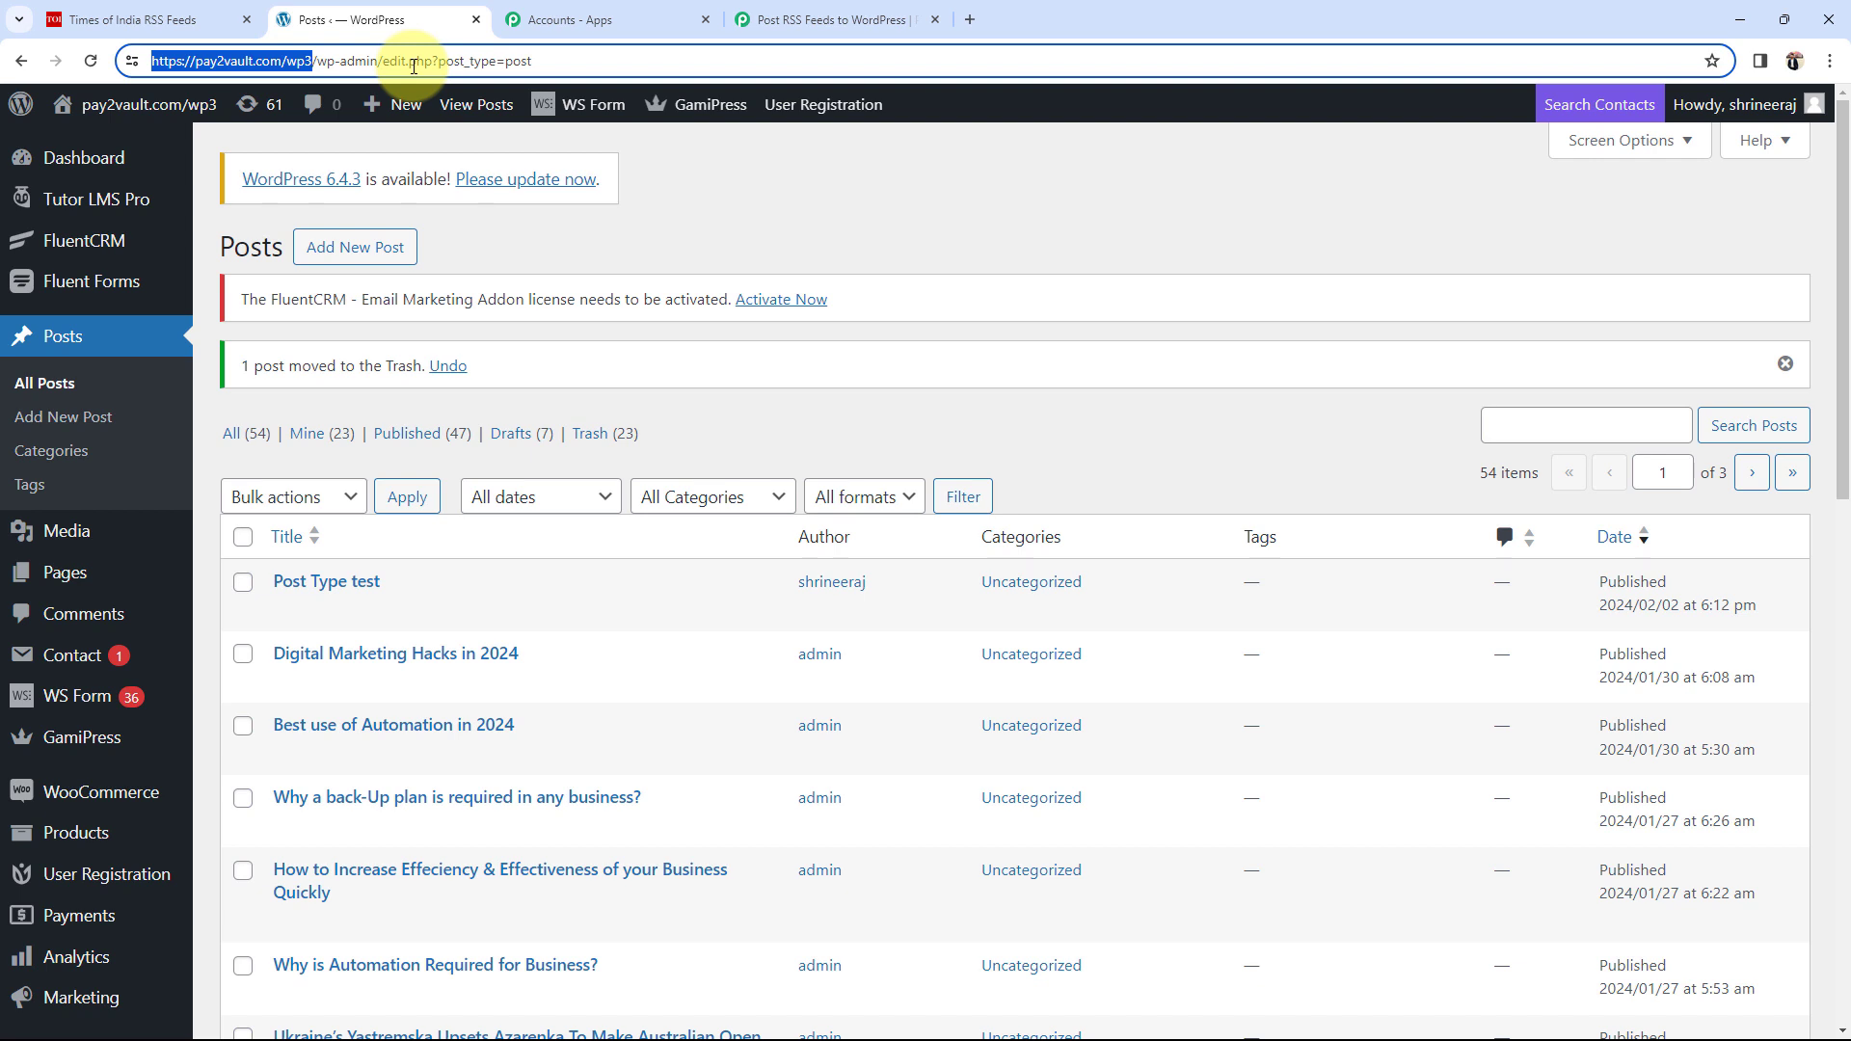
pyautogui.click(801, 234)
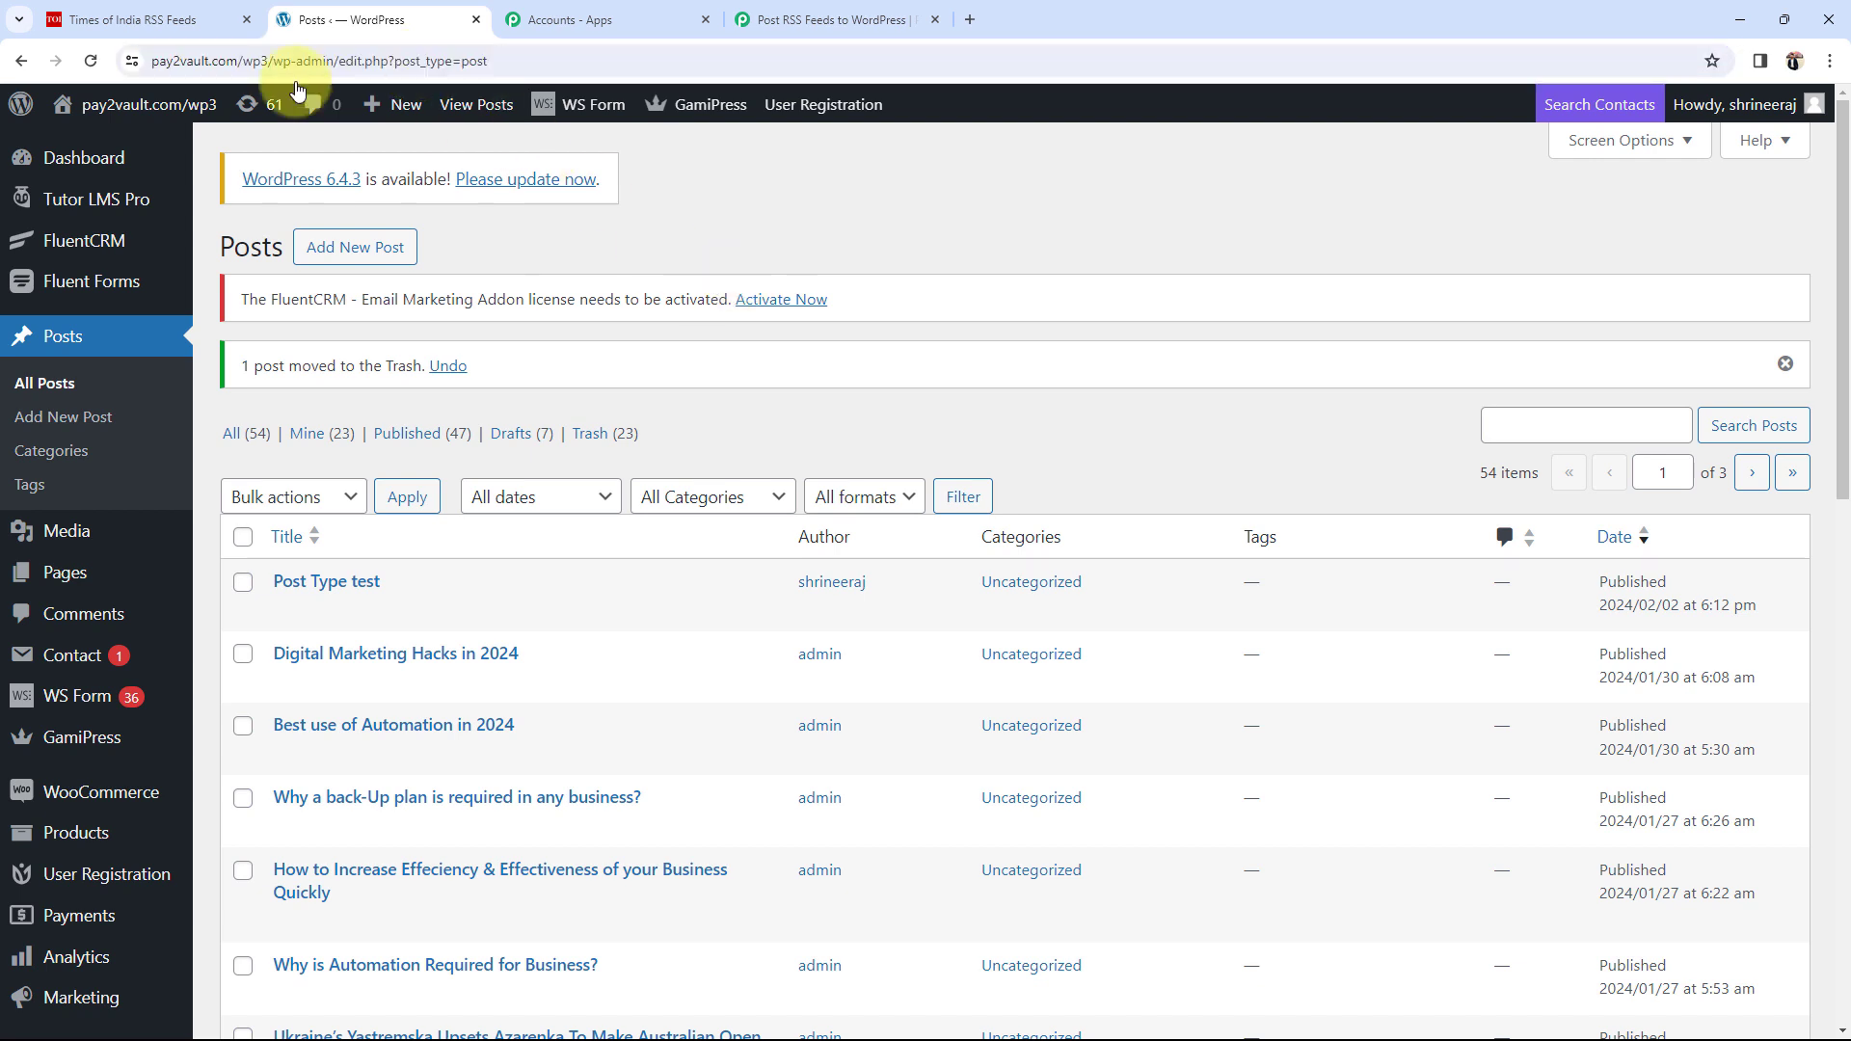
pyautogui.click(800, 8)
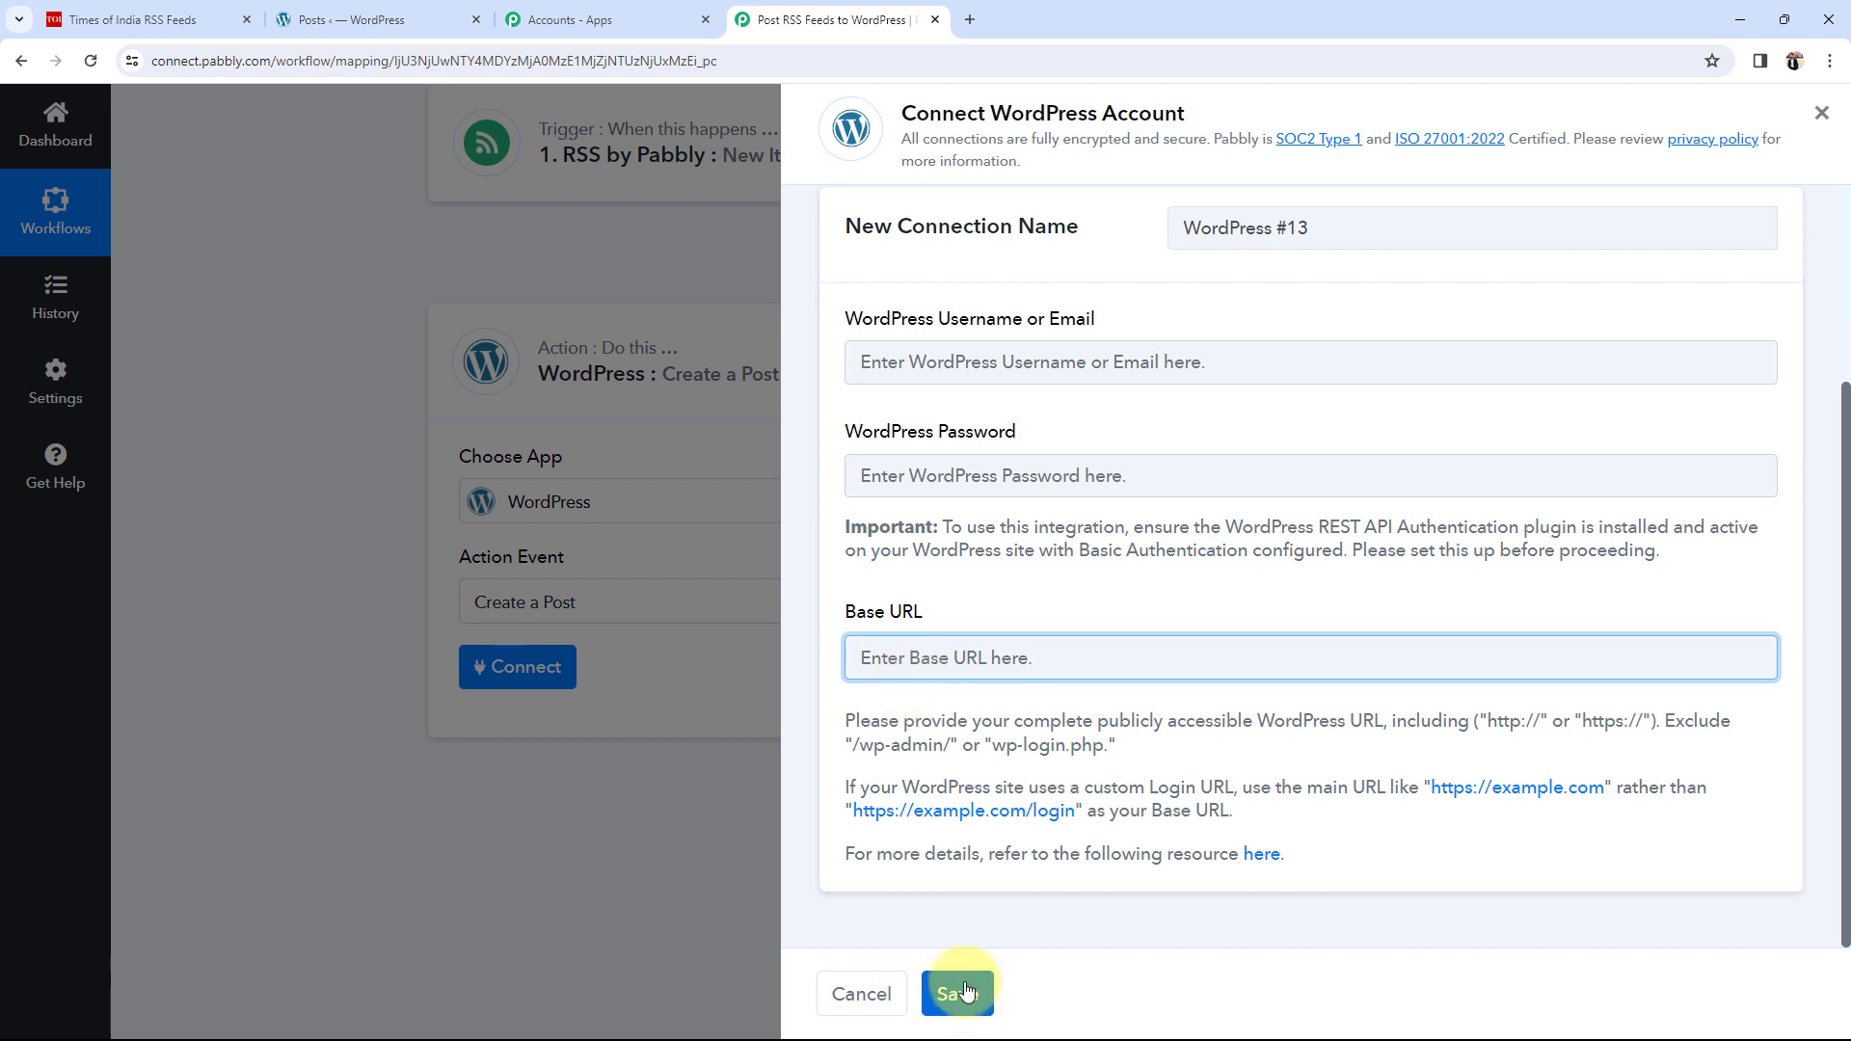
# Use the existing connection WordPress #12 for the WordPress action and save it.
pyautogui.scroll(3, 1039, 650)
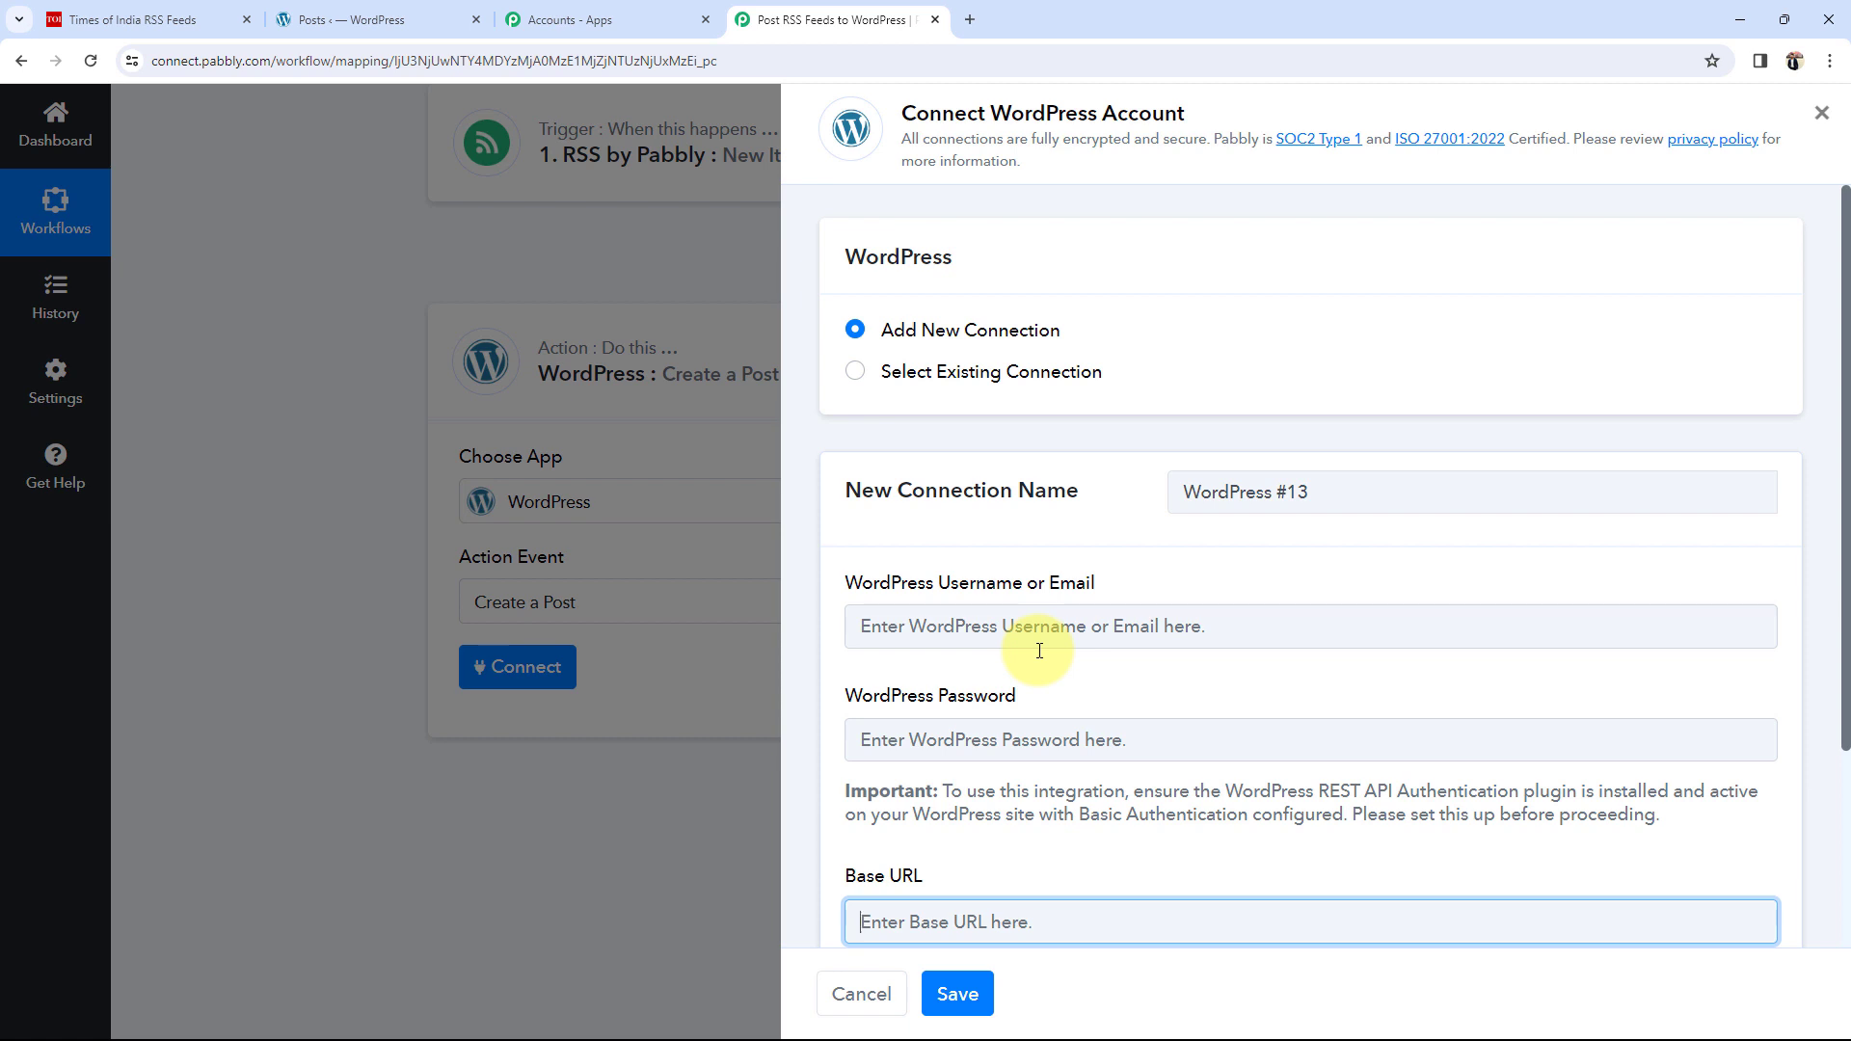
pyautogui.click(854, 372)
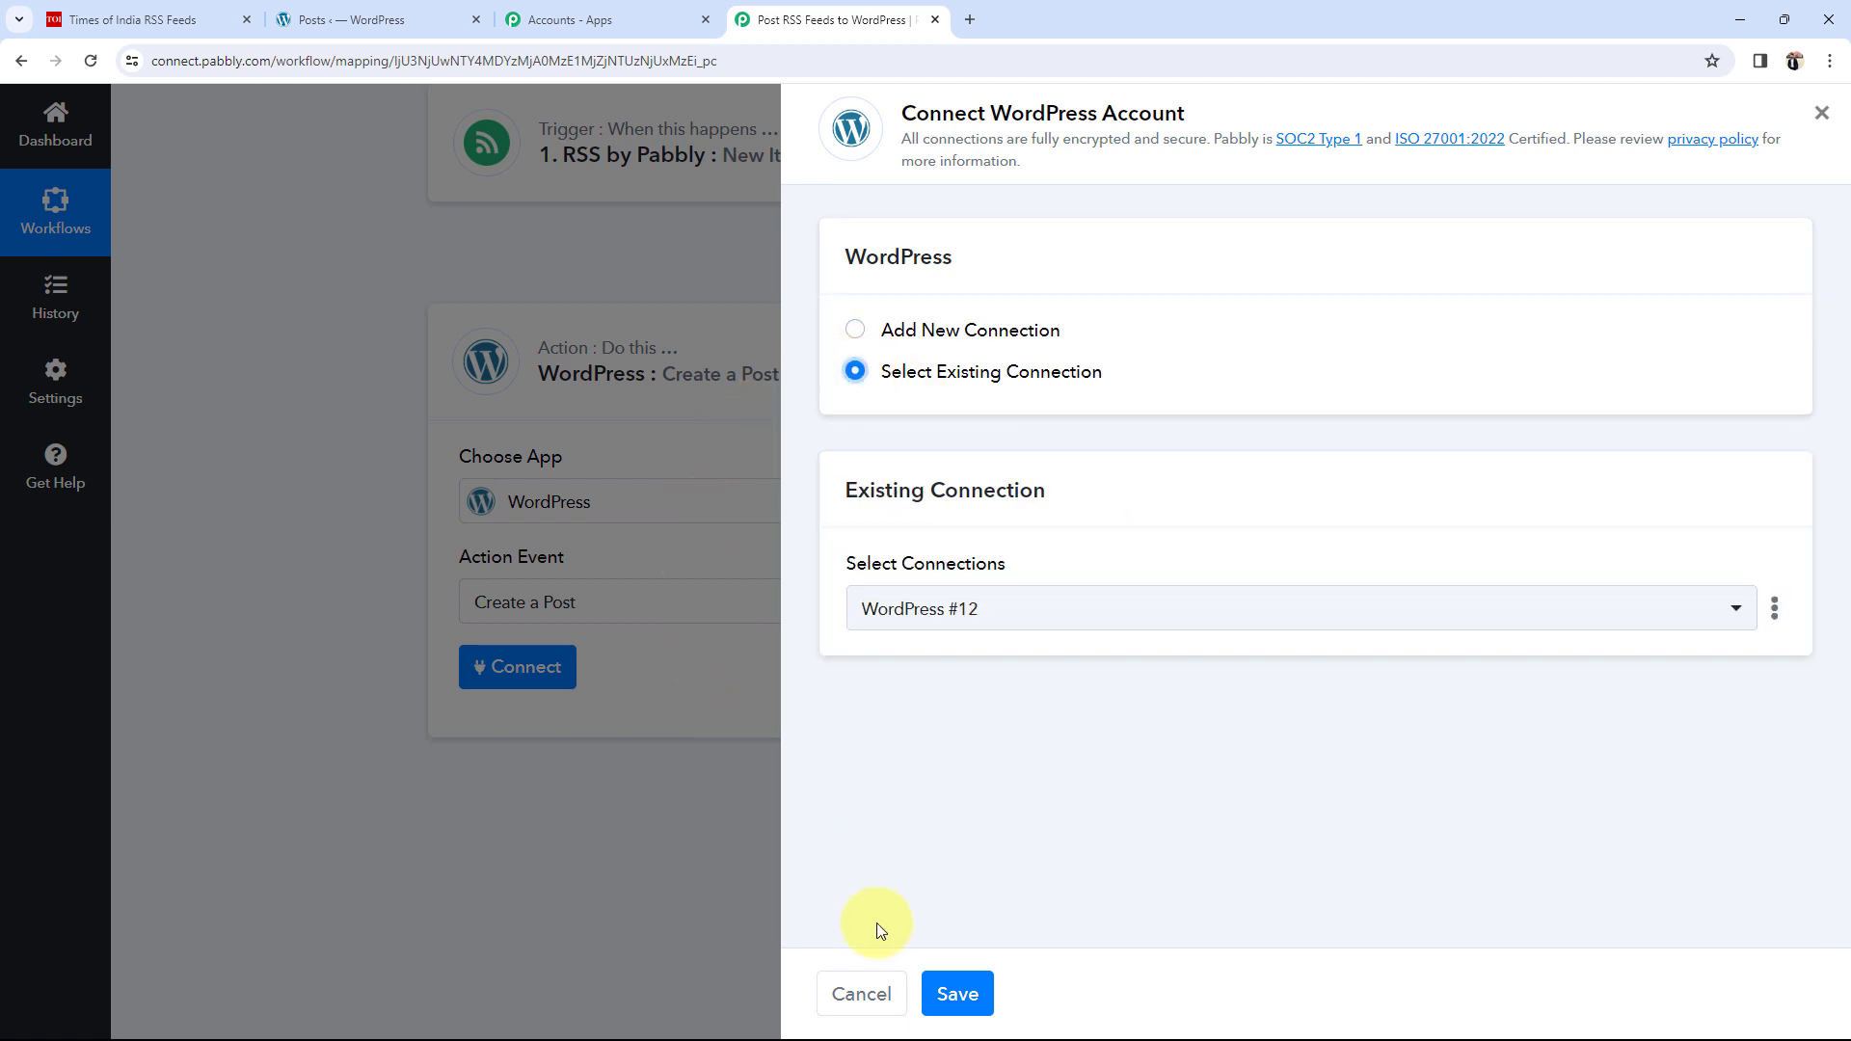
pyautogui.click(954, 992)
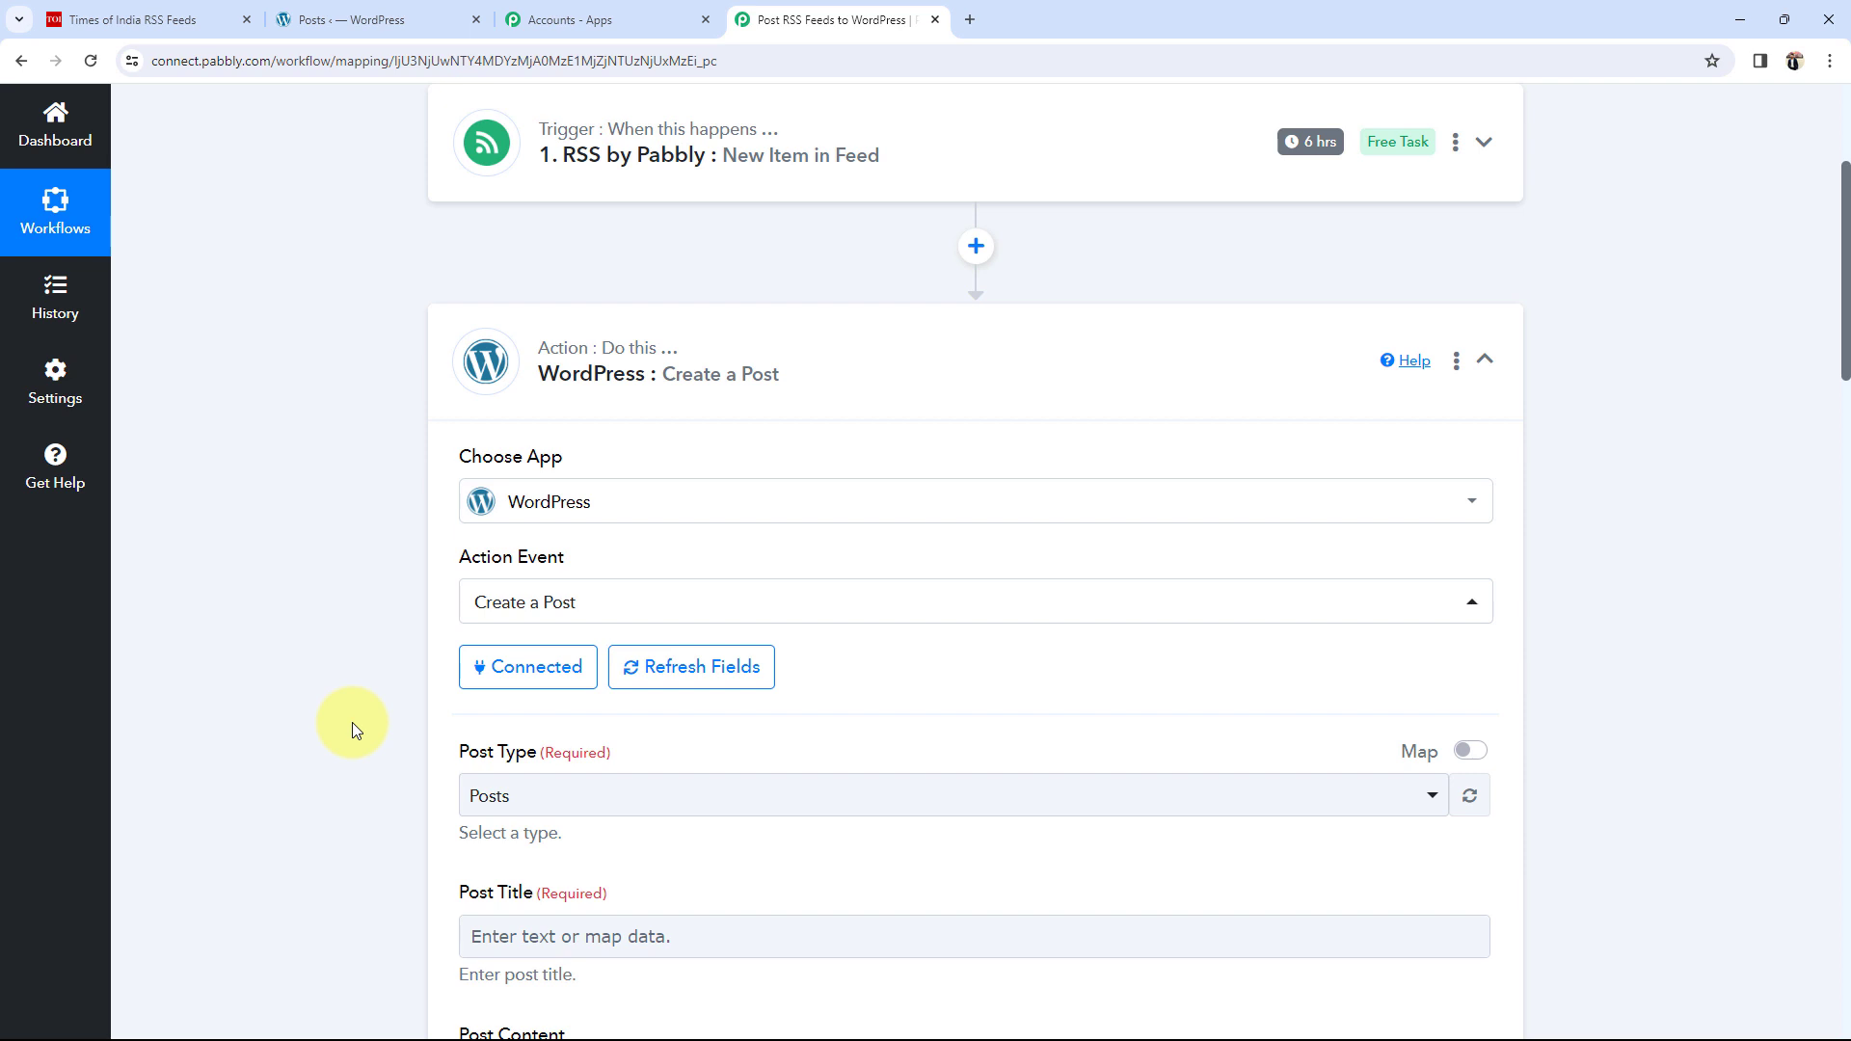
# Examine the Post Type, Post Title and Post Content fields of the WordPress Create a Post action.
pyautogui.scroll(-3, 351, 721)
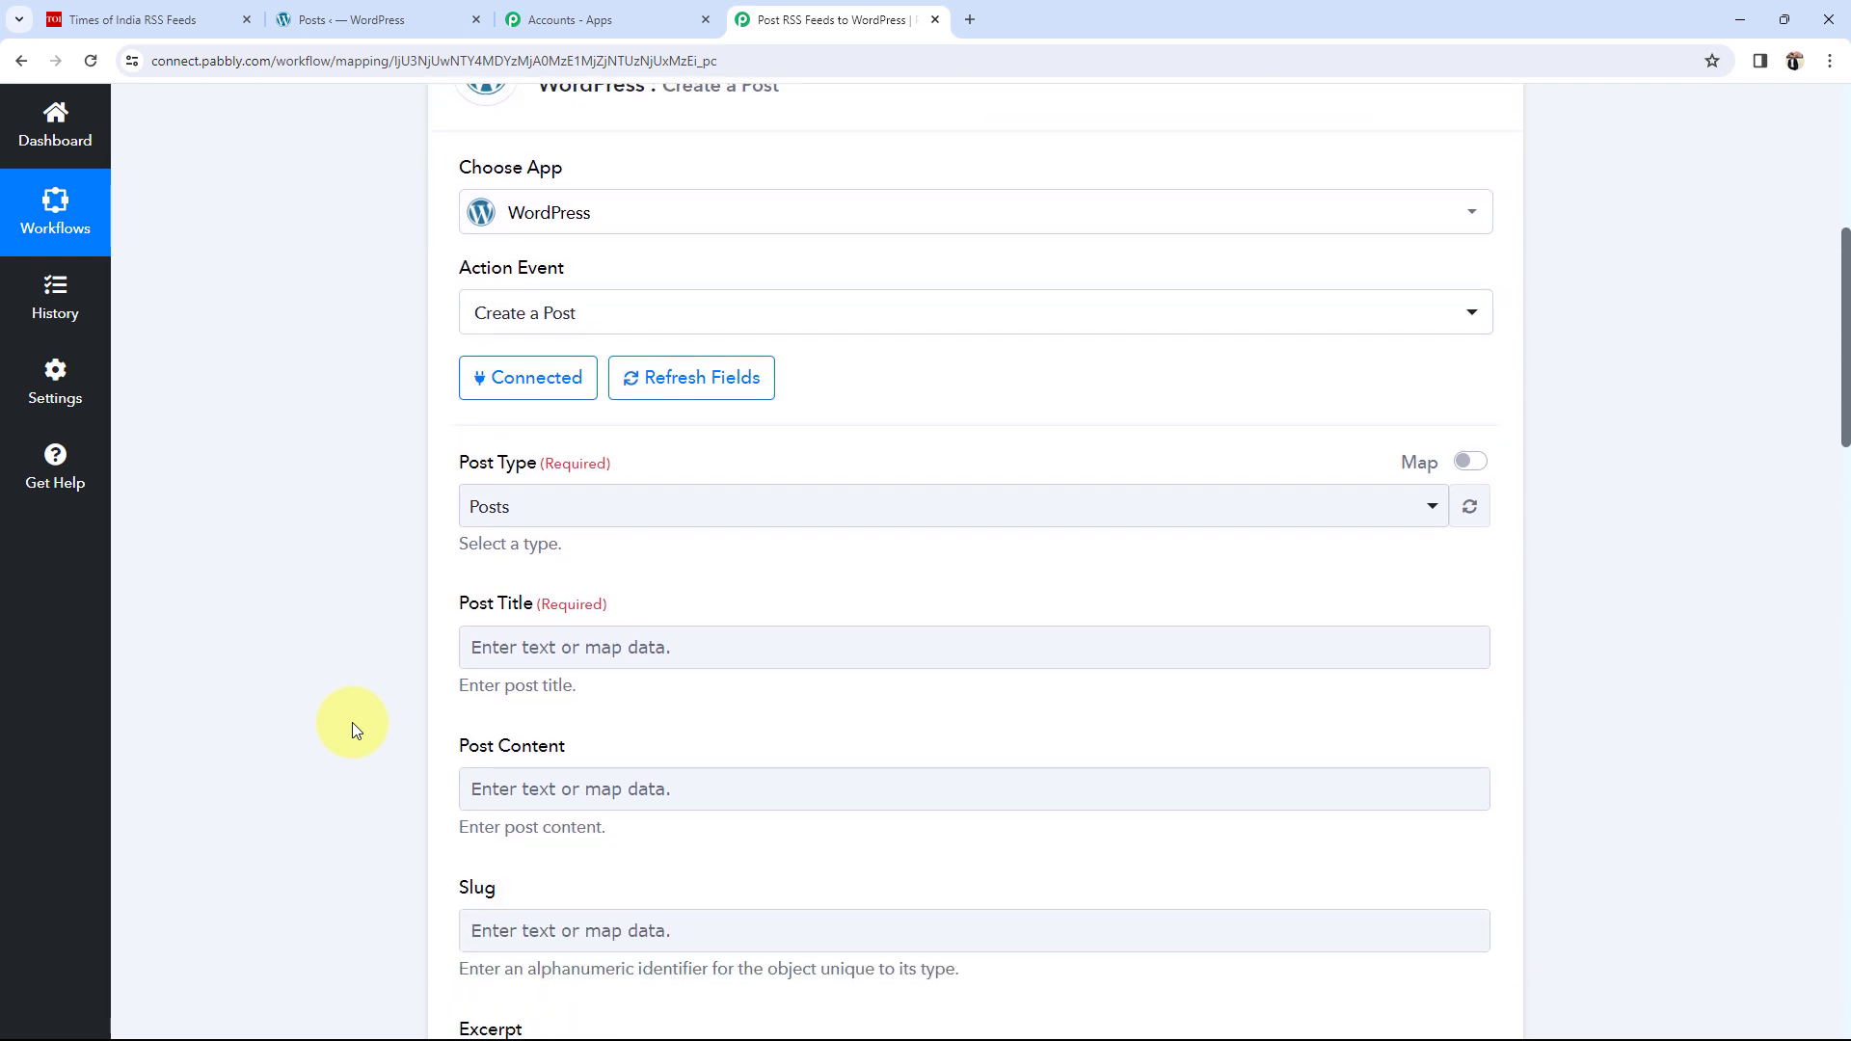
pyautogui.click(524, 491)
pyautogui.click(512, 603)
pyautogui.scroll(-3, 349, 575)
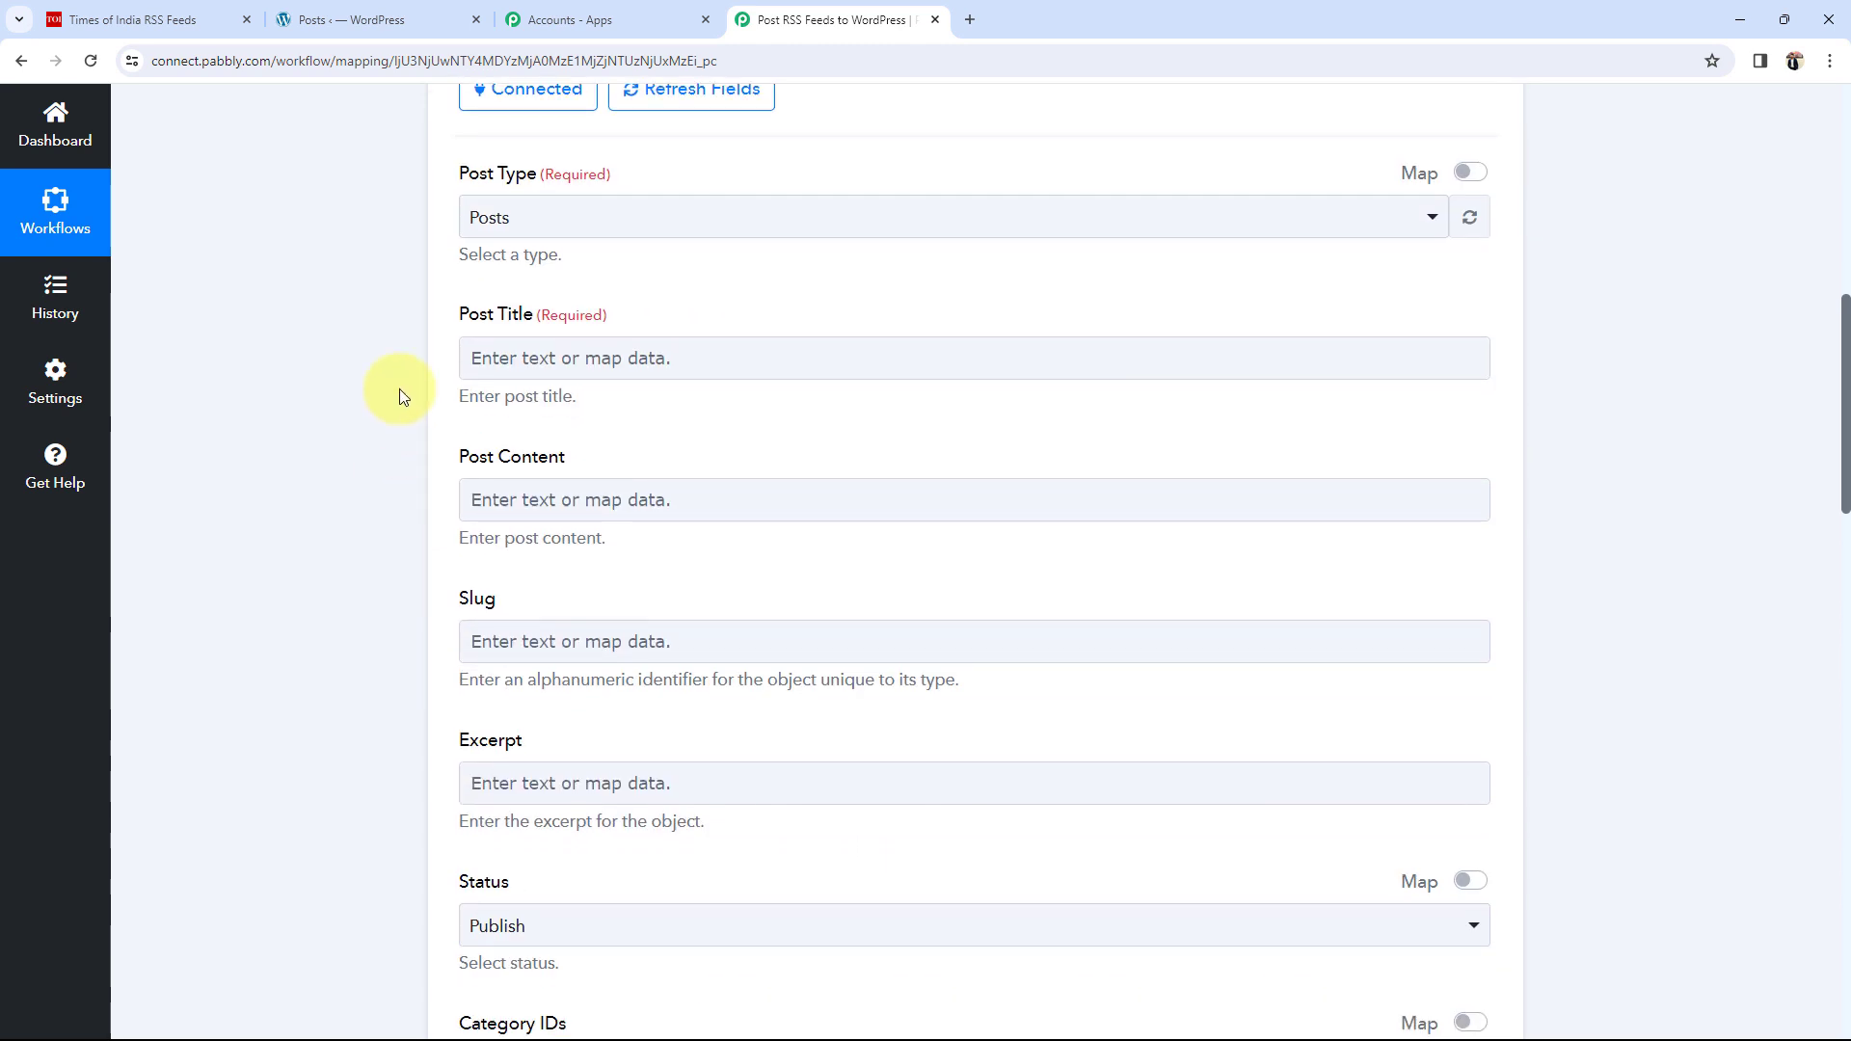
pyautogui.tripleClick(627, 313)
pyautogui.moveTo(465, 467); pyautogui.dragTo(622, 458)
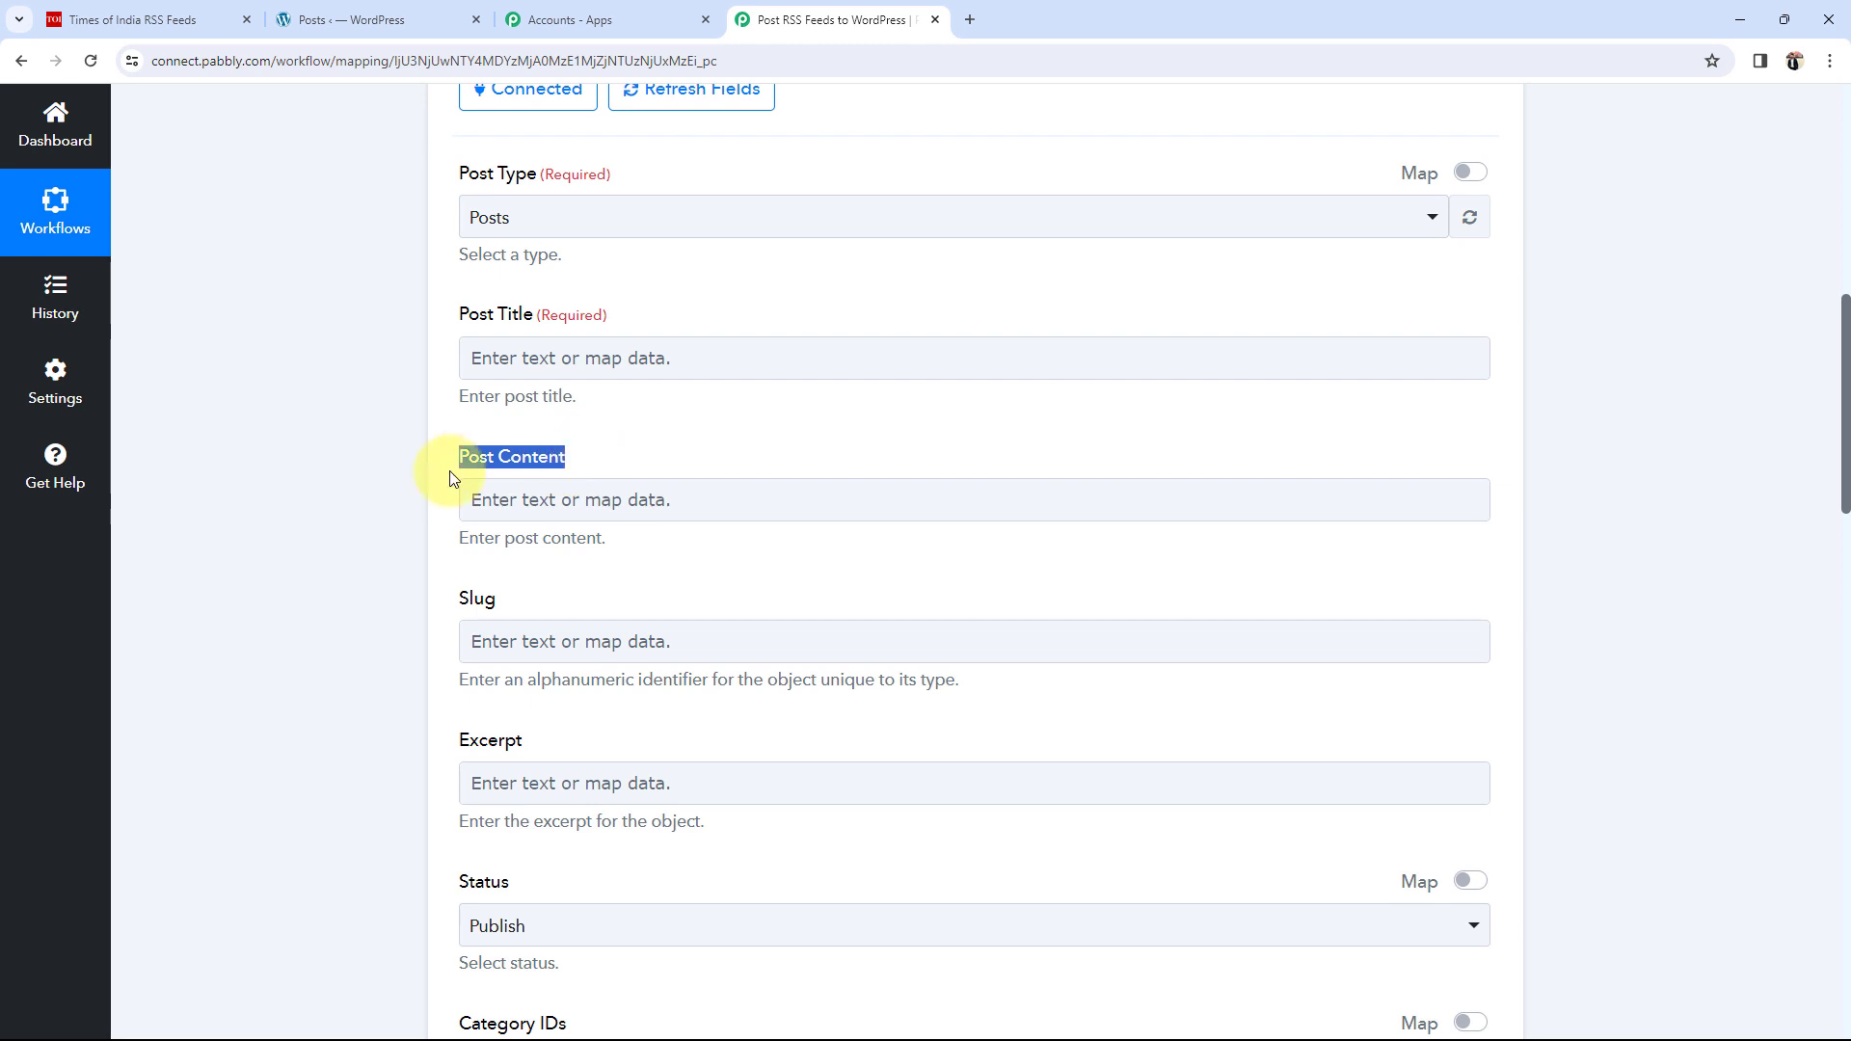
pyautogui.click(321, 476)
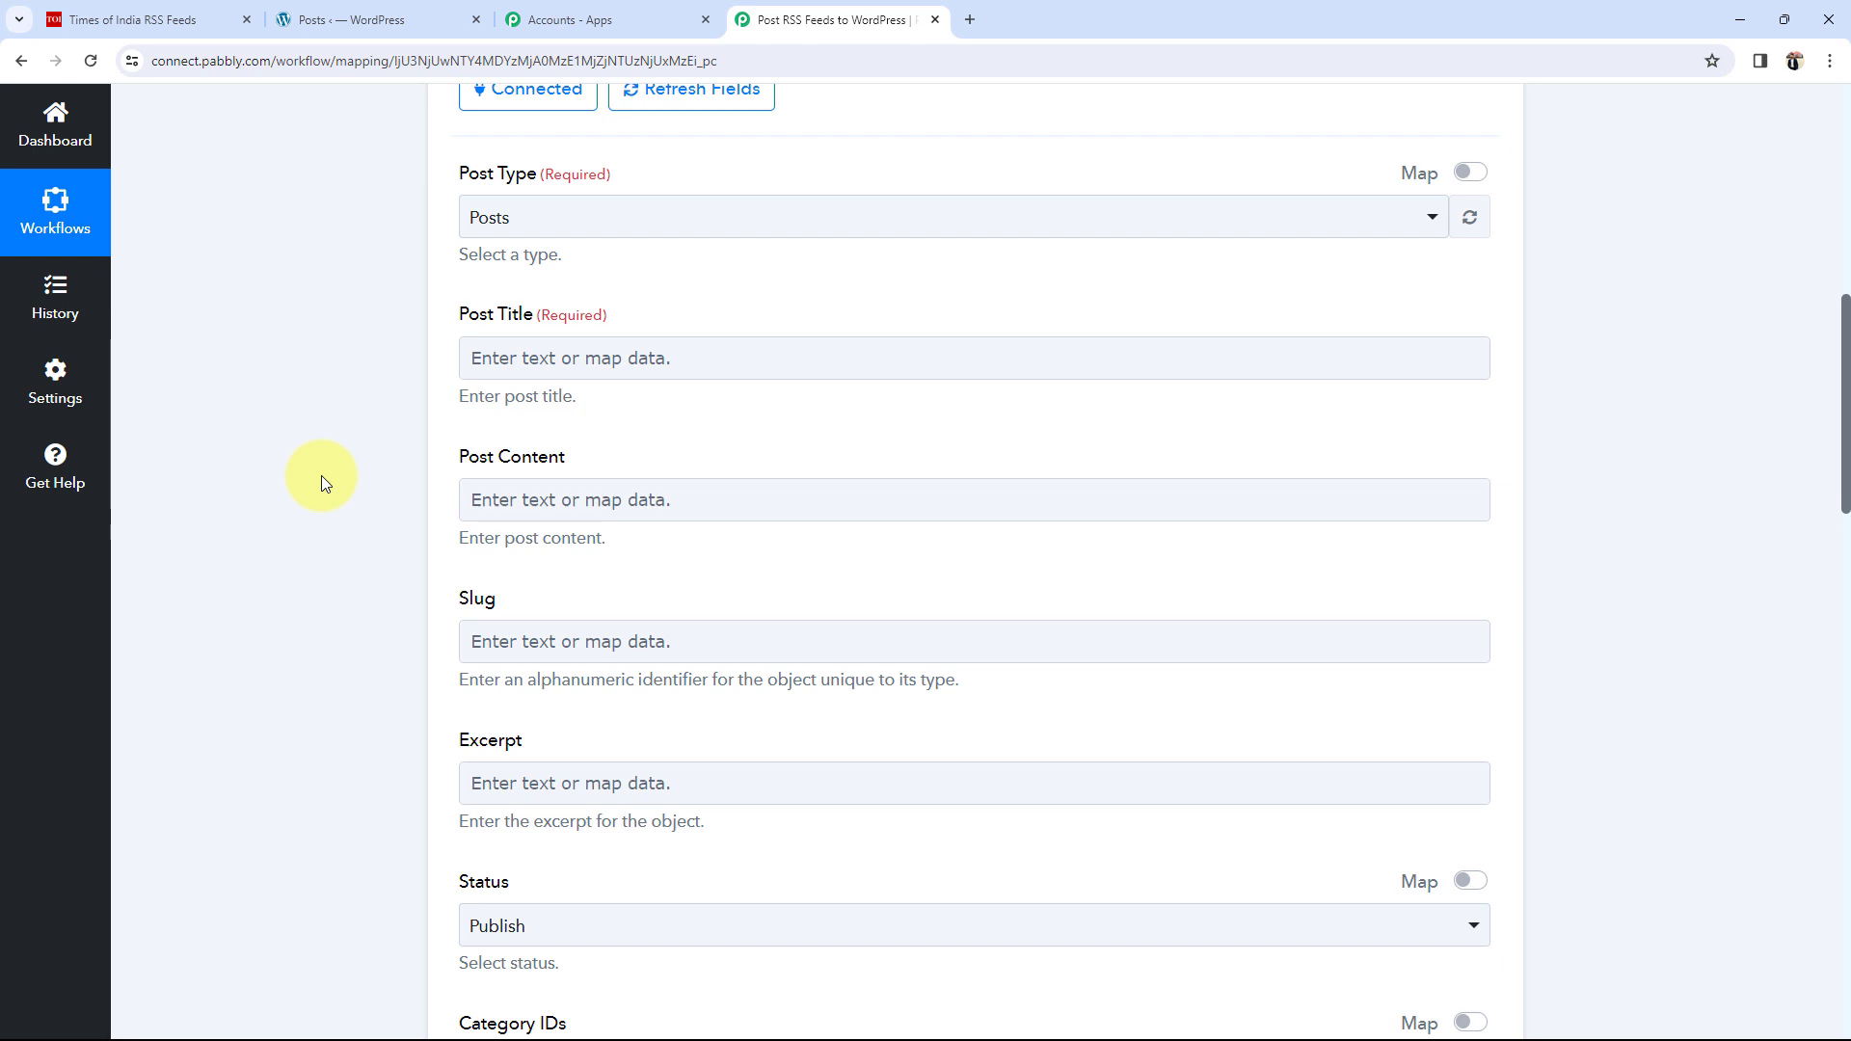
pyautogui.scroll(8, 321, 476)
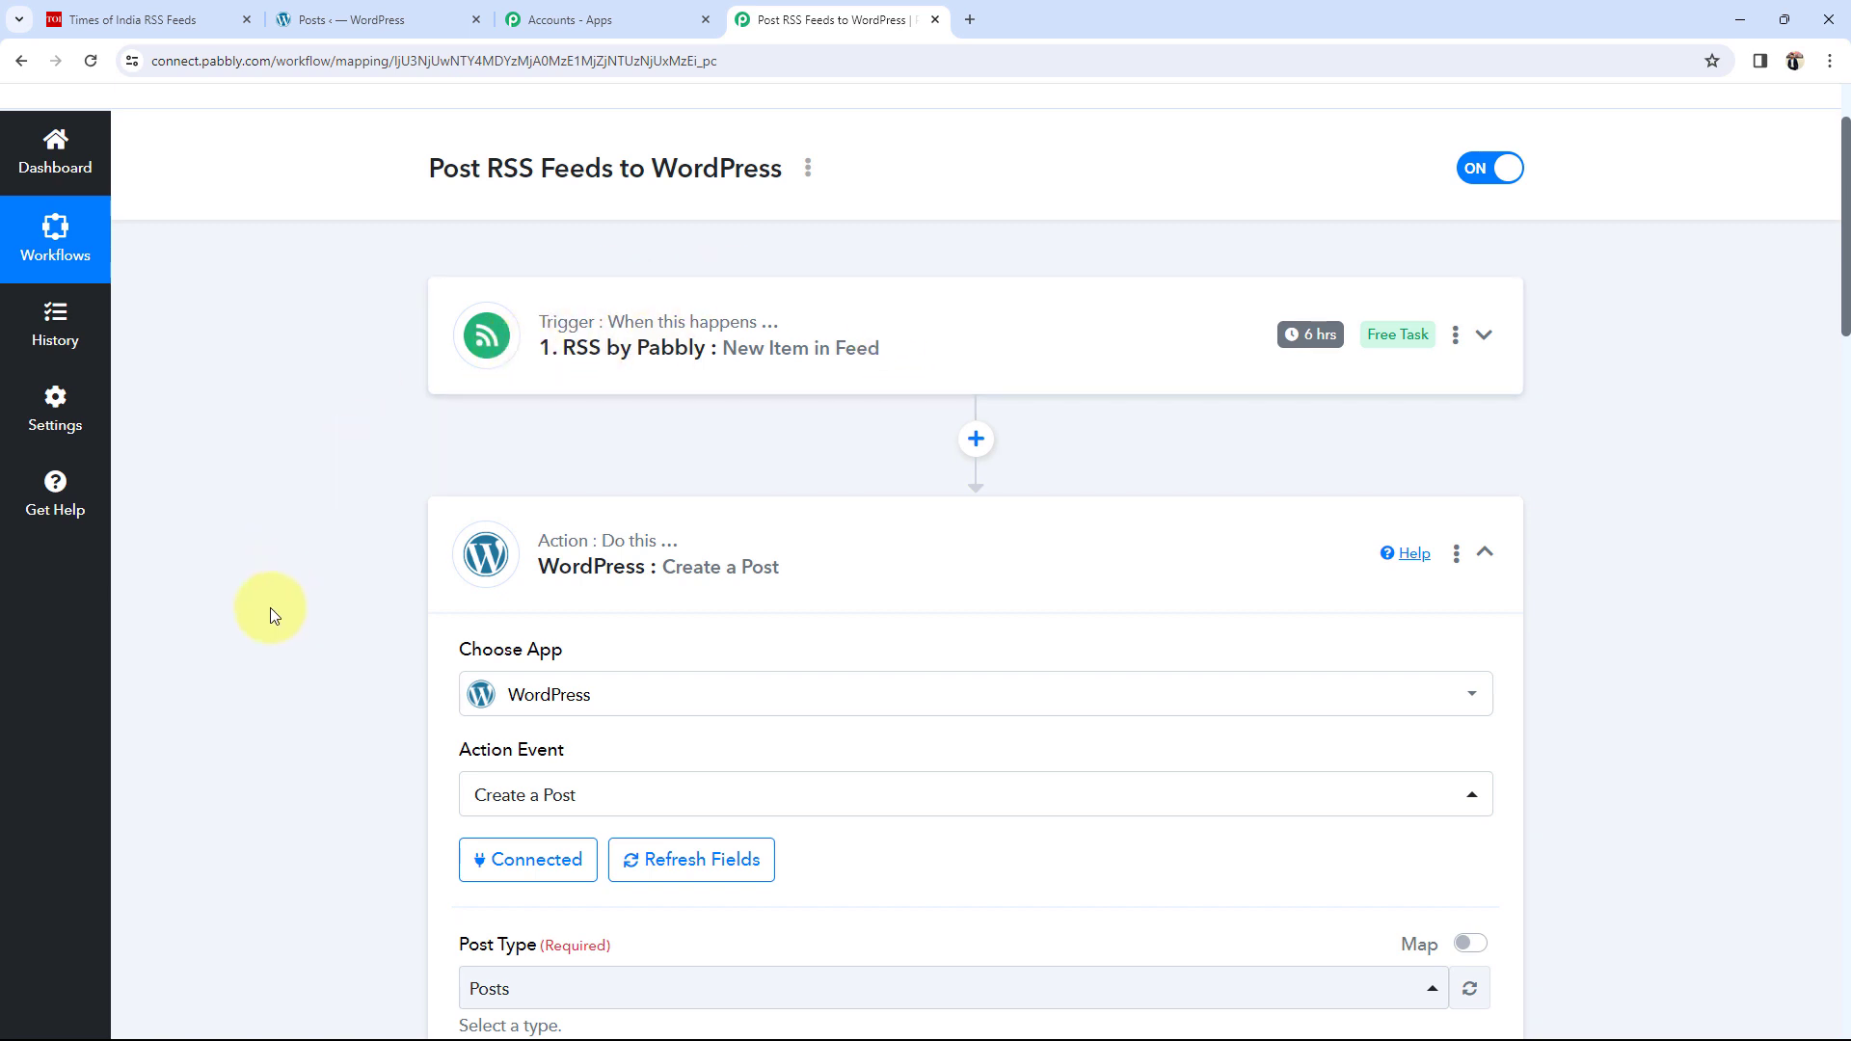
pyautogui.scroll(-6, 270, 607)
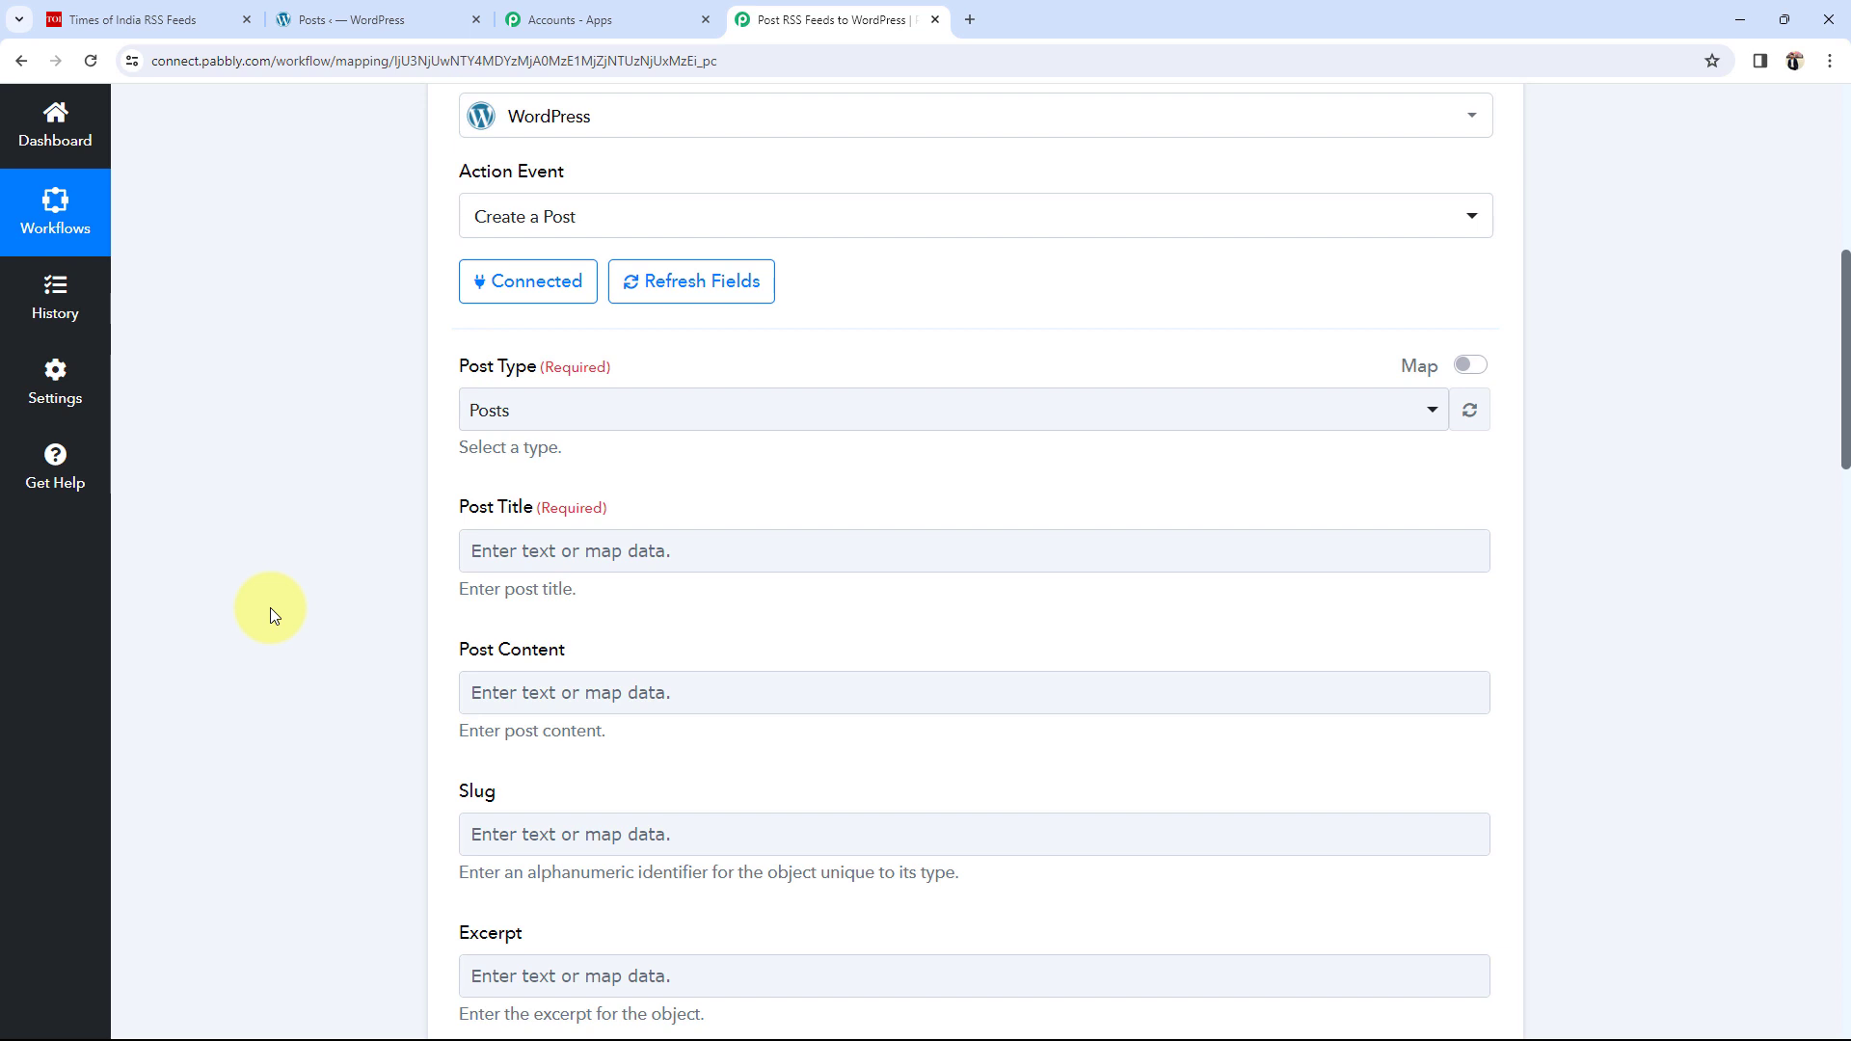
# Map the Title from the RSS by Pabbly new feed item into the Post Title field.
pyautogui.scroll(6, 301, 591)
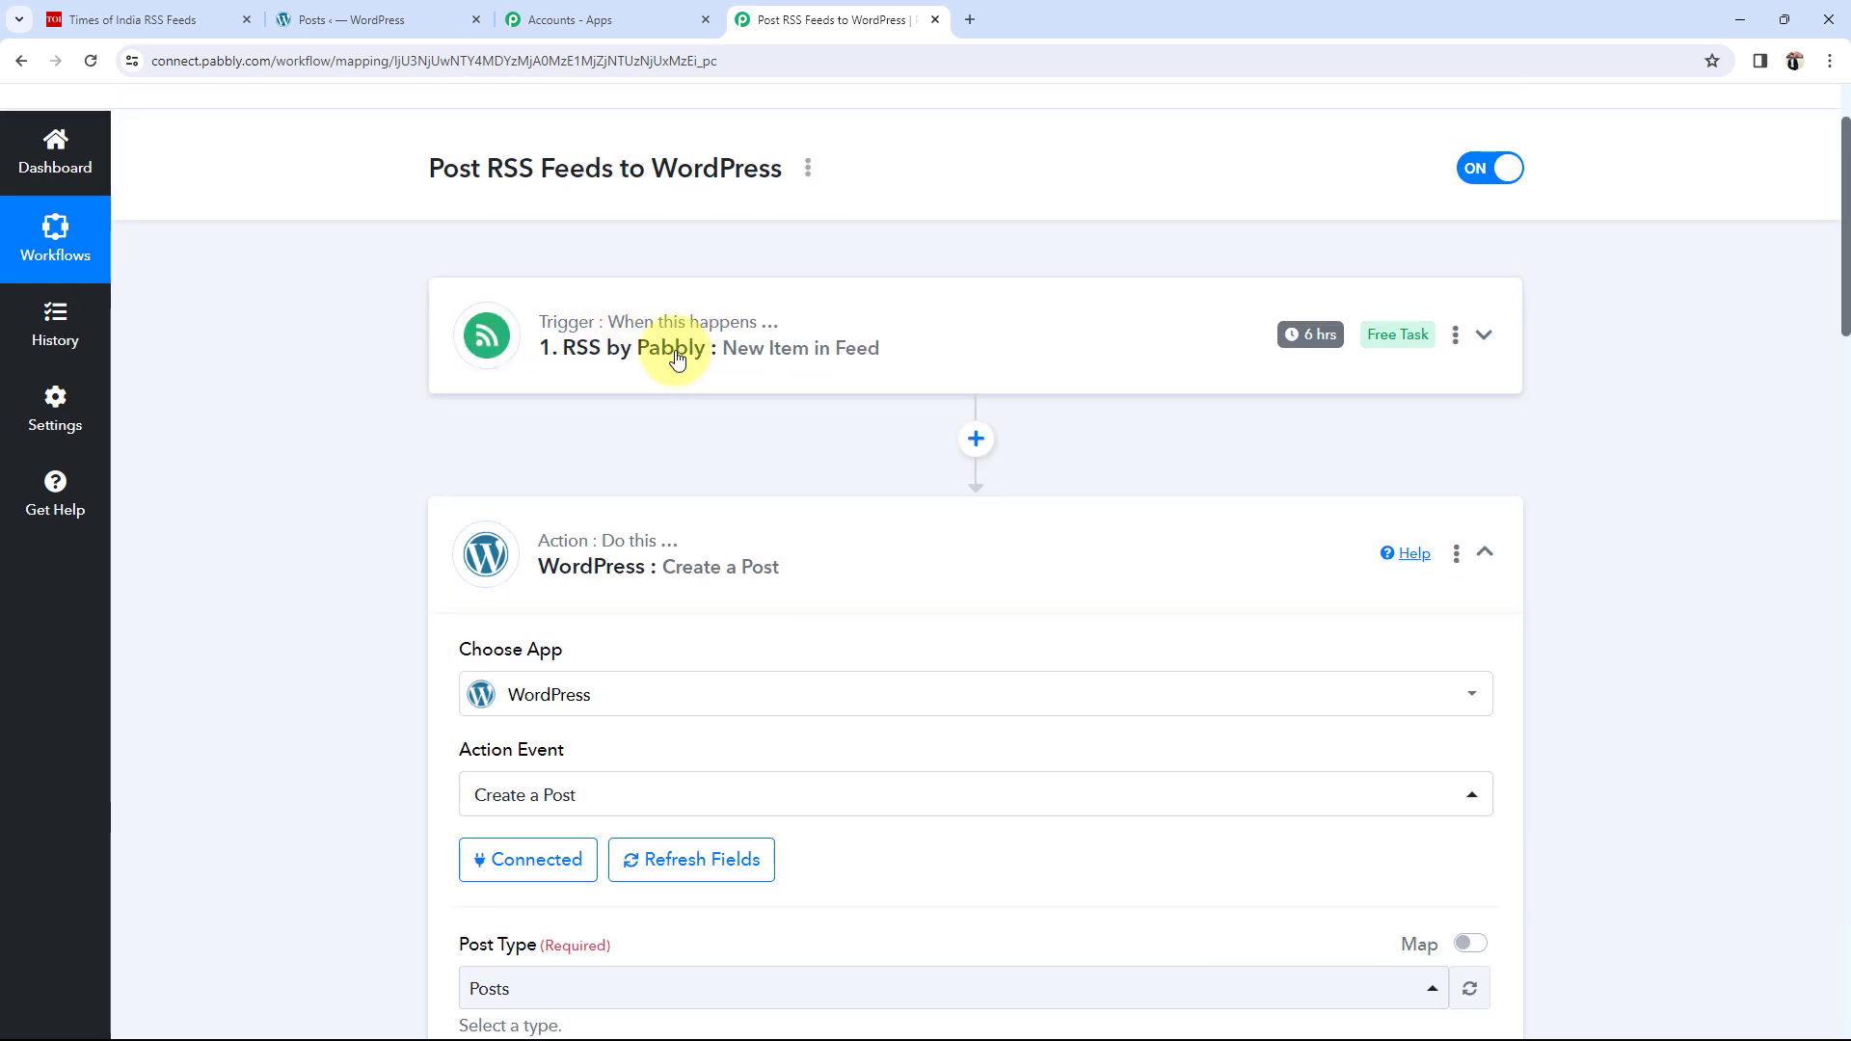
pyautogui.scroll(-5, 94, 685)
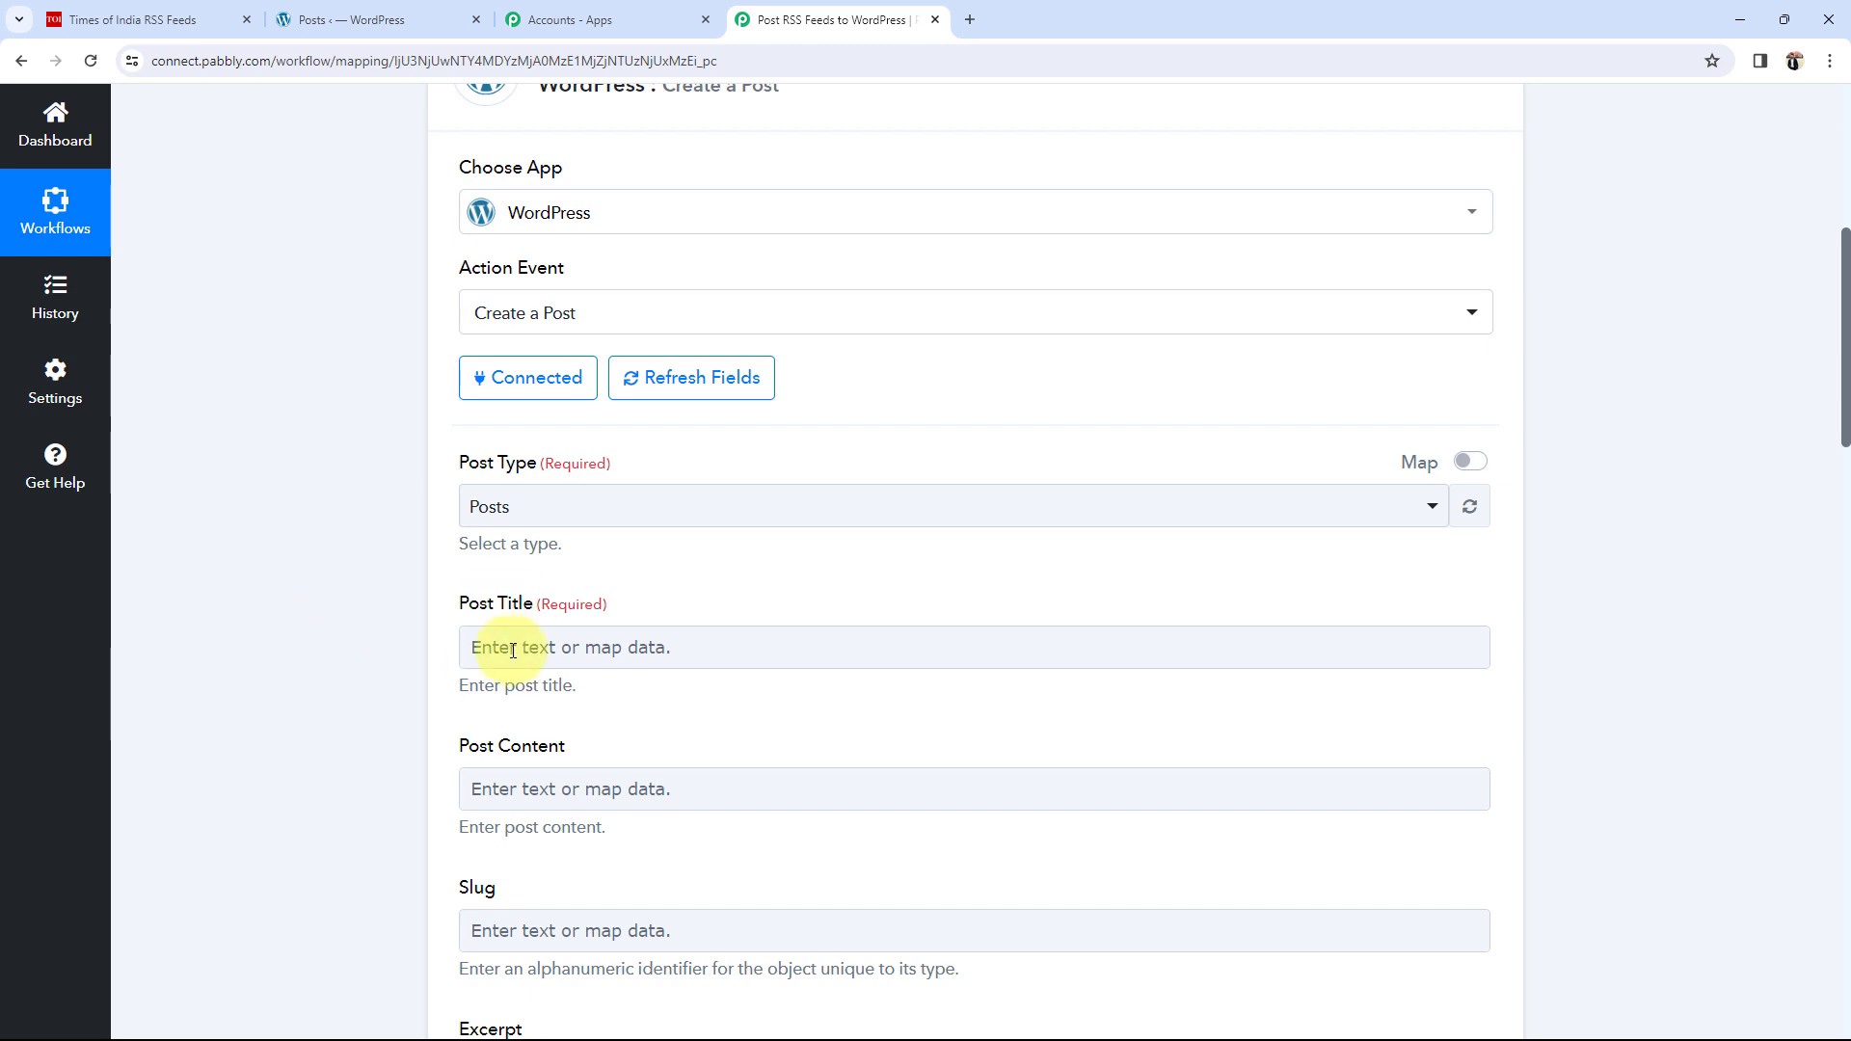
pyautogui.scroll(-2, 463, 648)
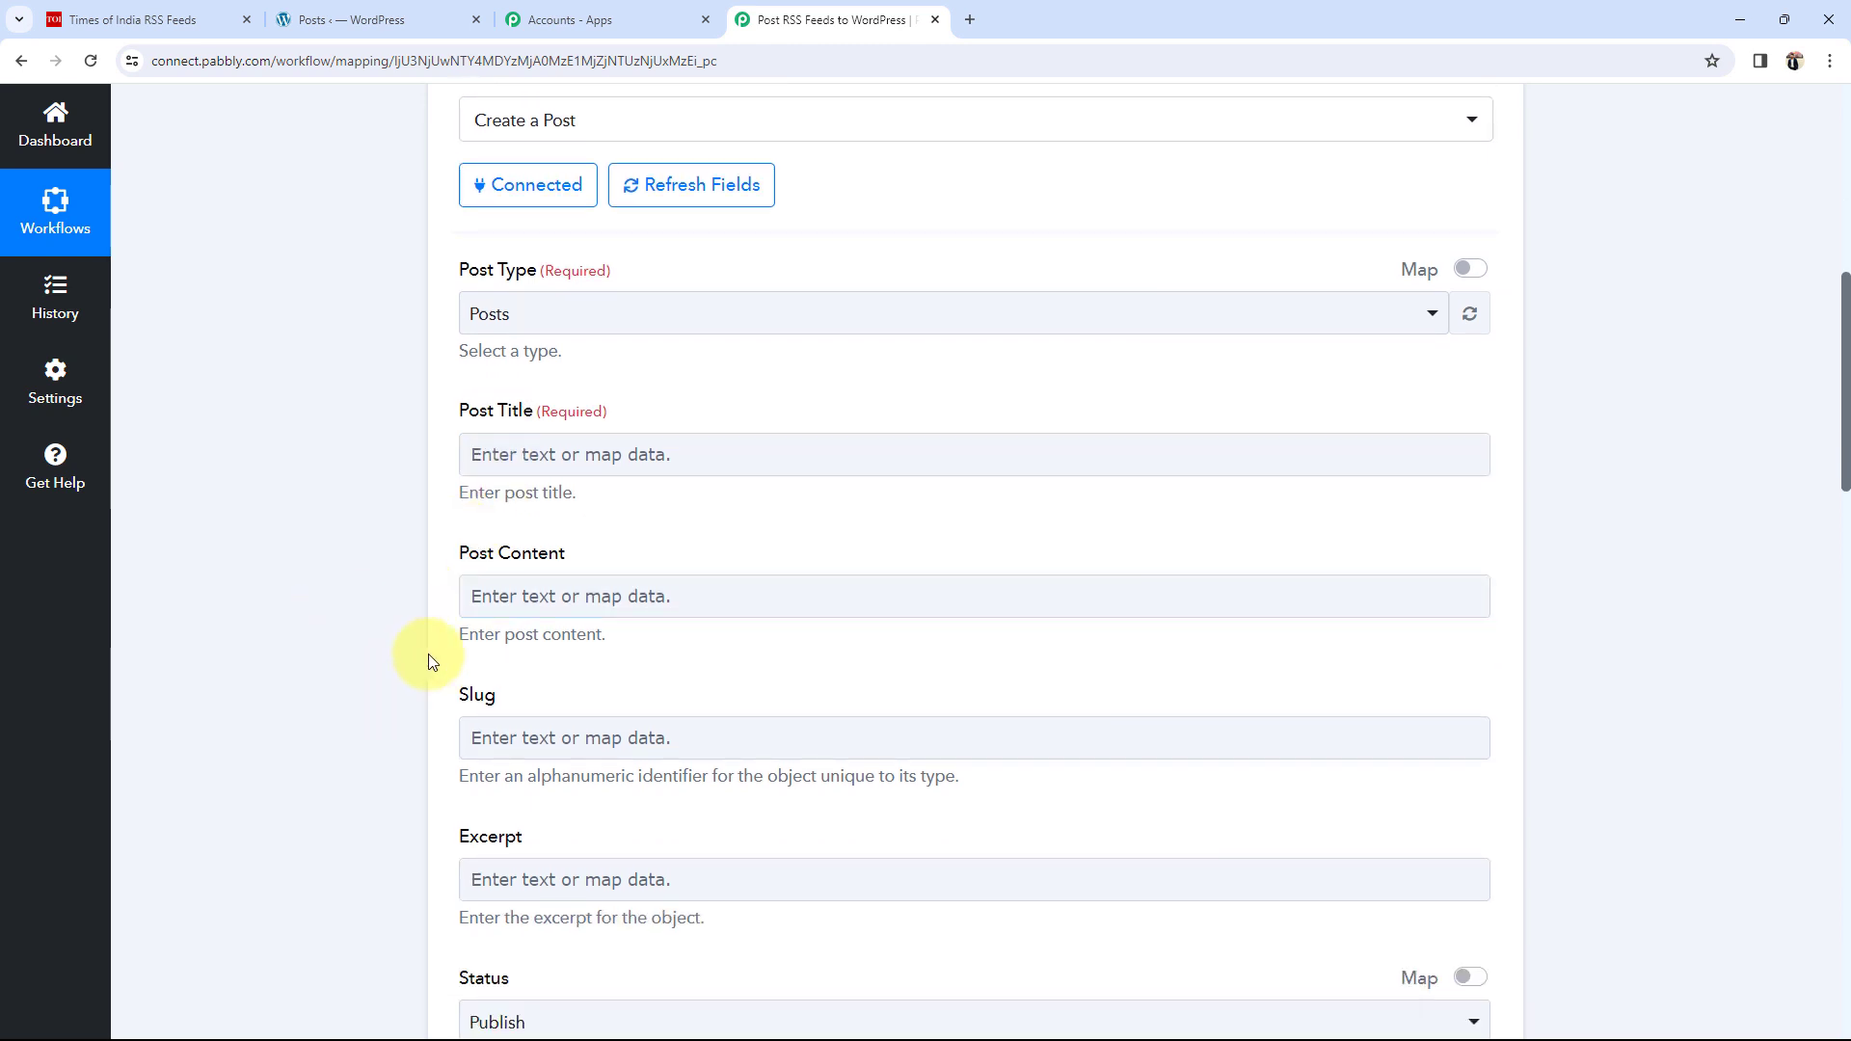
pyautogui.click(475, 454)
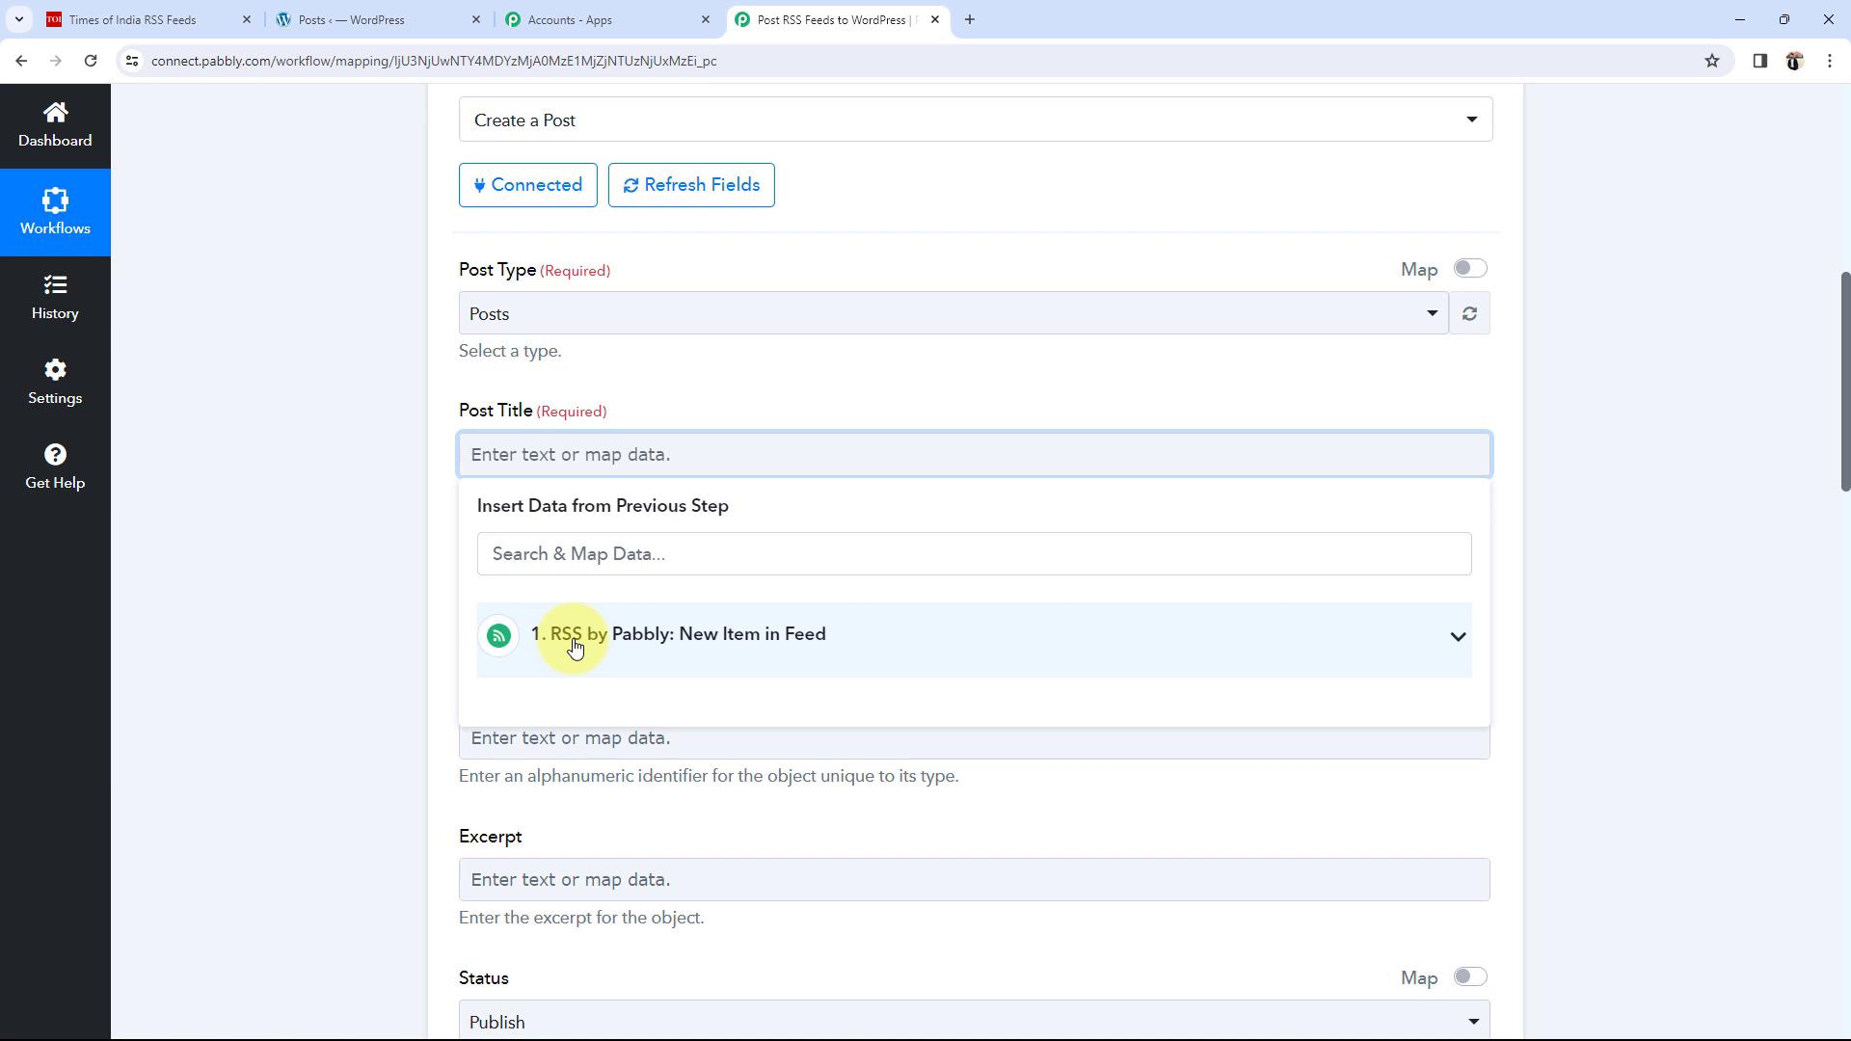
pyautogui.click(1448, 634)
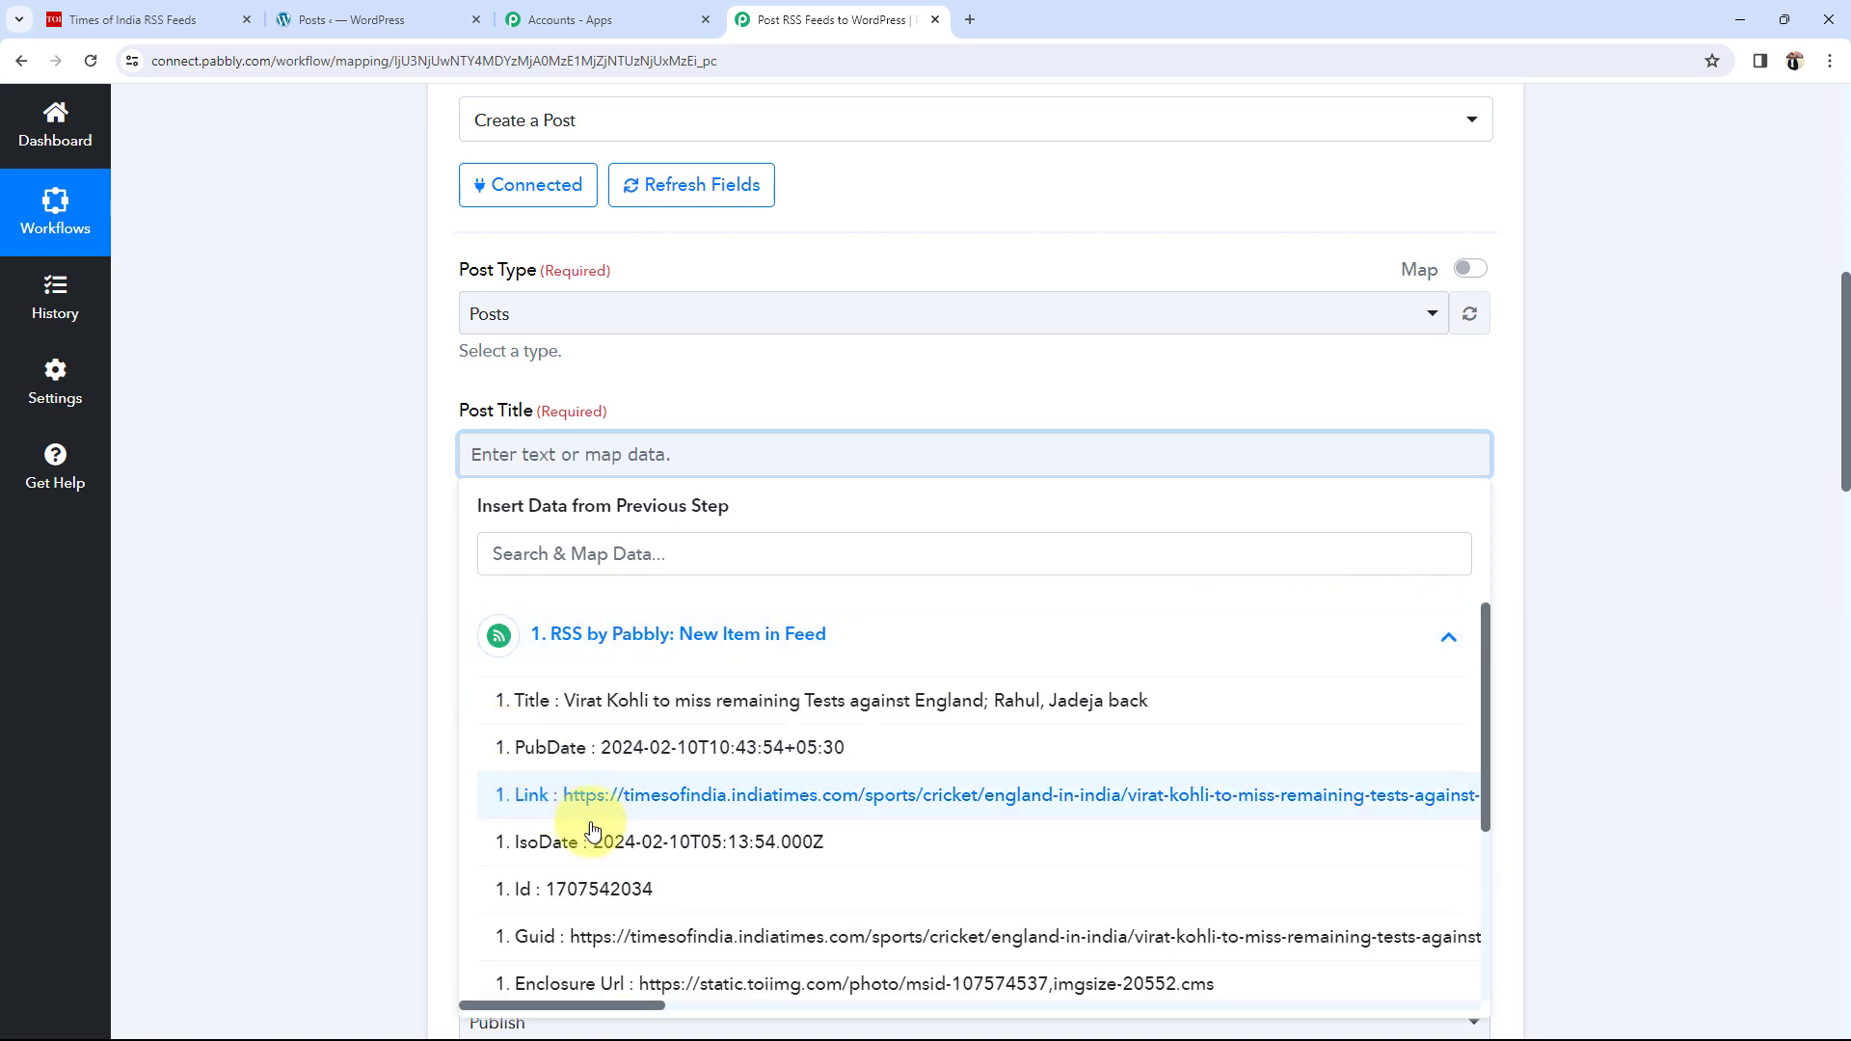
pyautogui.scroll(-3, 578, 829)
pyautogui.scroll(3, 618, 848)
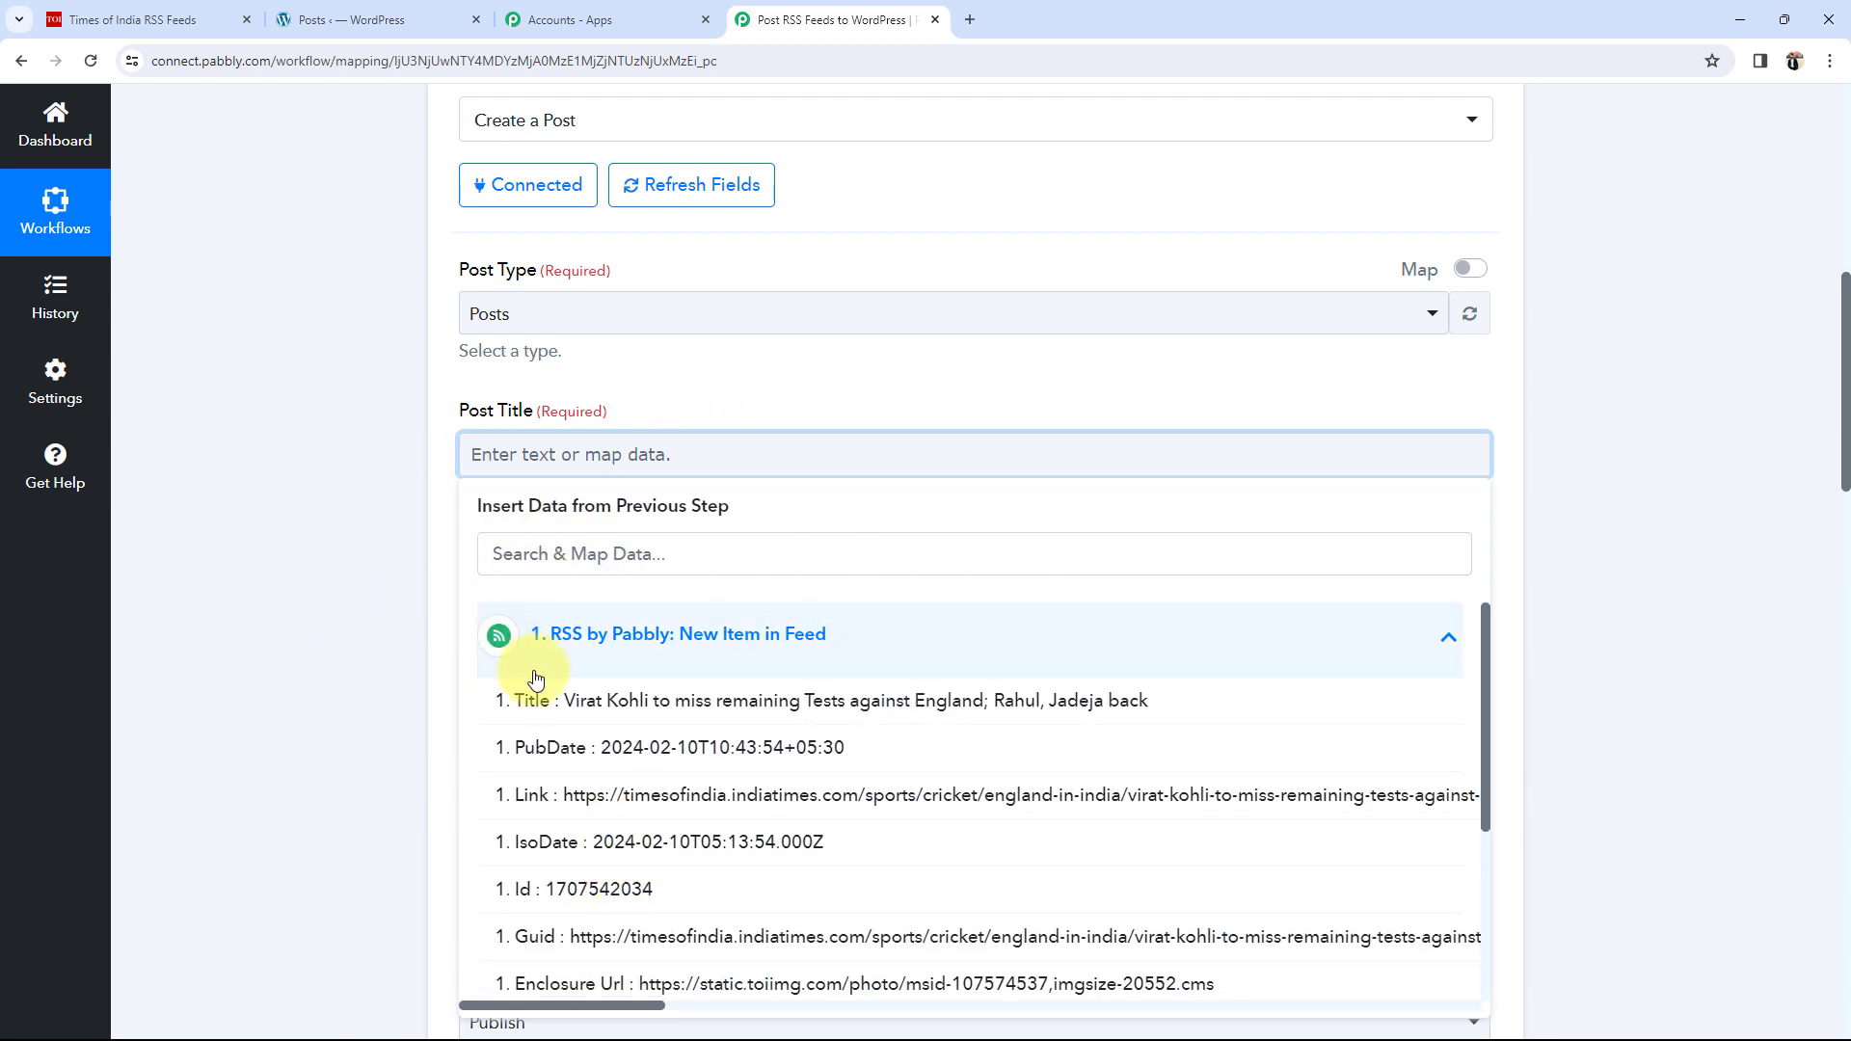
pyautogui.click(753, 702)
pyautogui.click(376, 638)
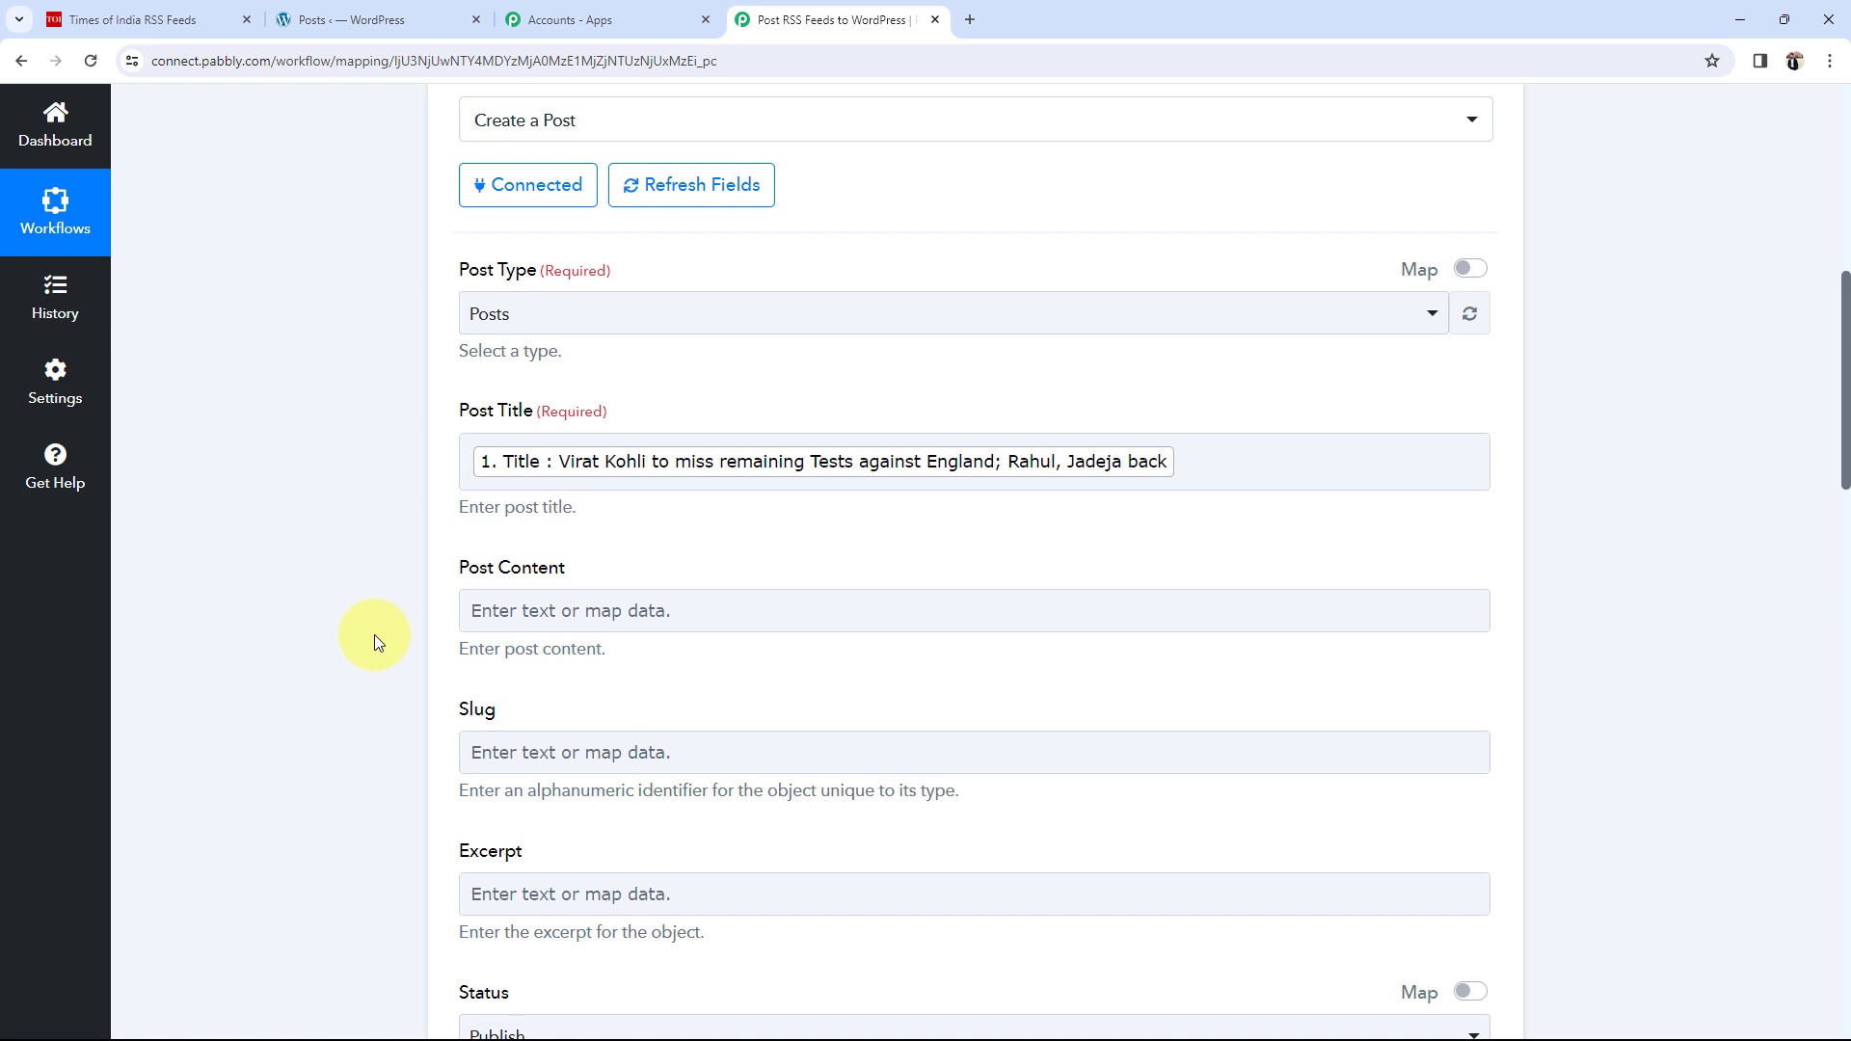
# Map the ContentSnippet from the RSS by Pabbly new feed item into the Post Content field.
pyautogui.scroll(-2, 374, 635)
pyautogui.click(506, 428)
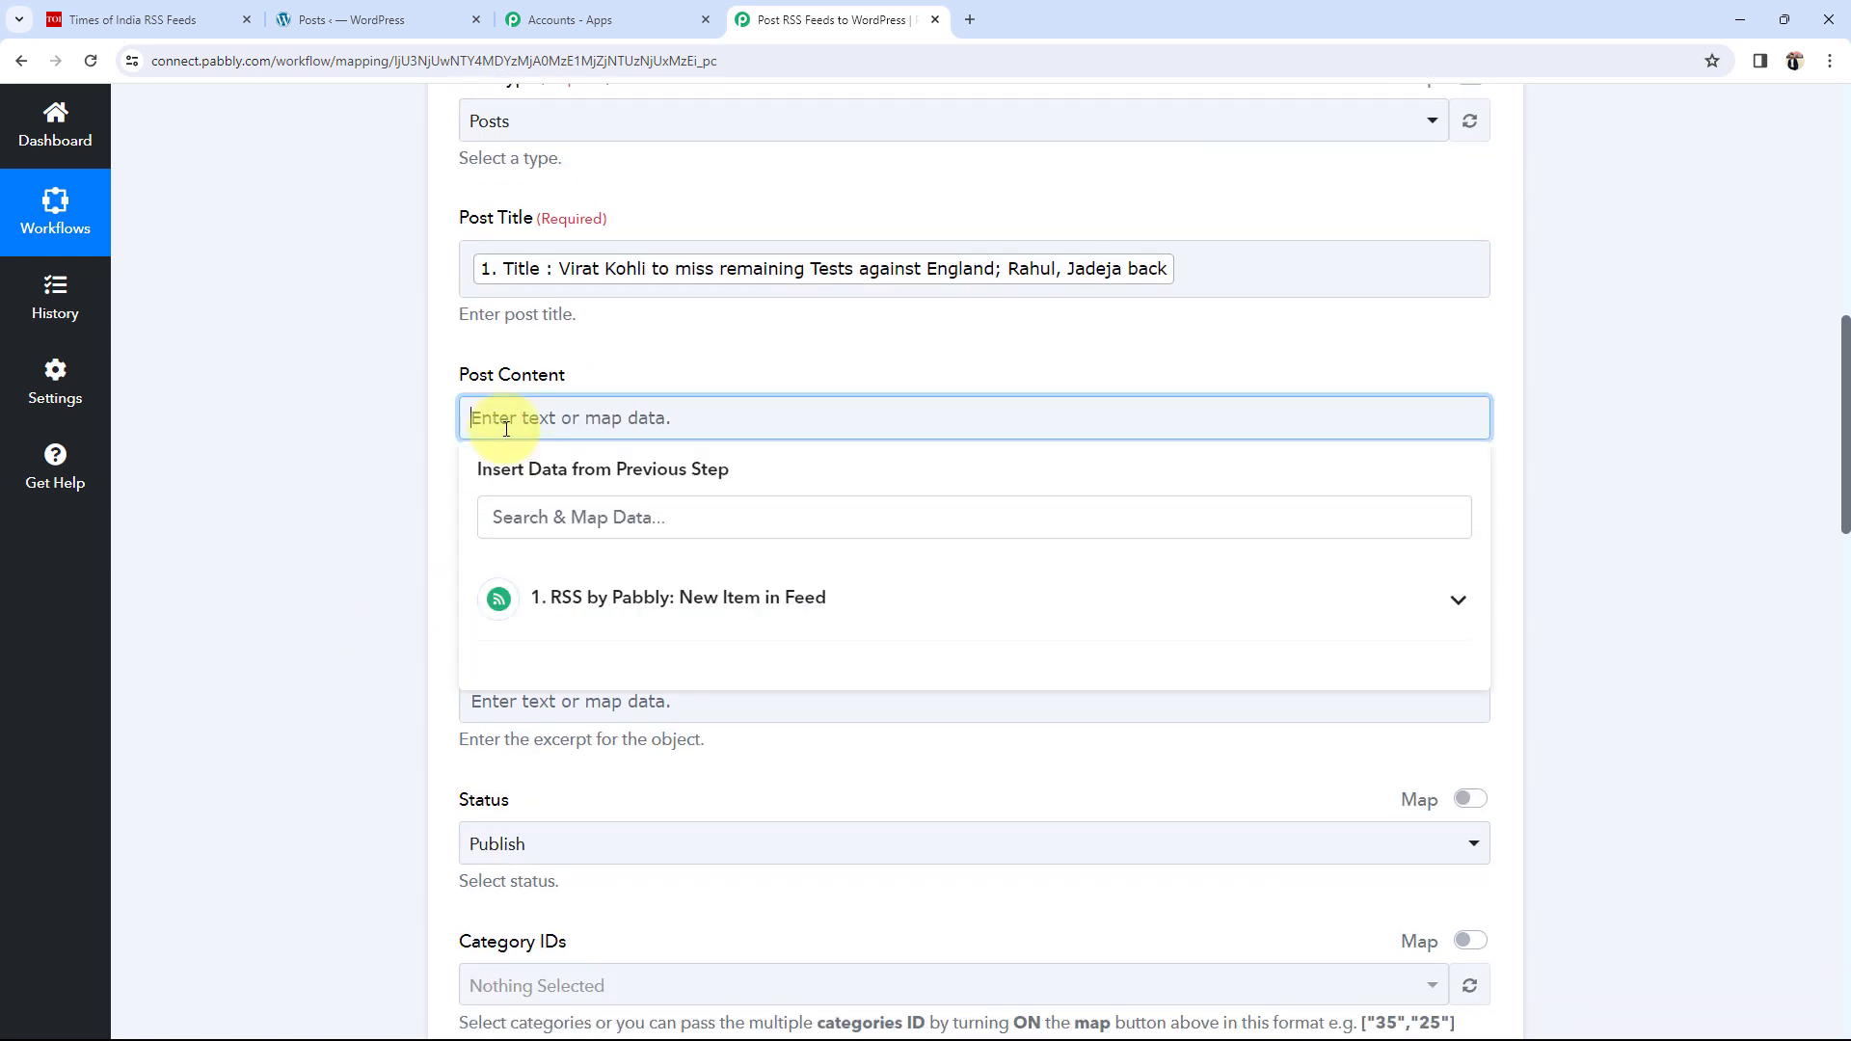
pyautogui.click(591, 612)
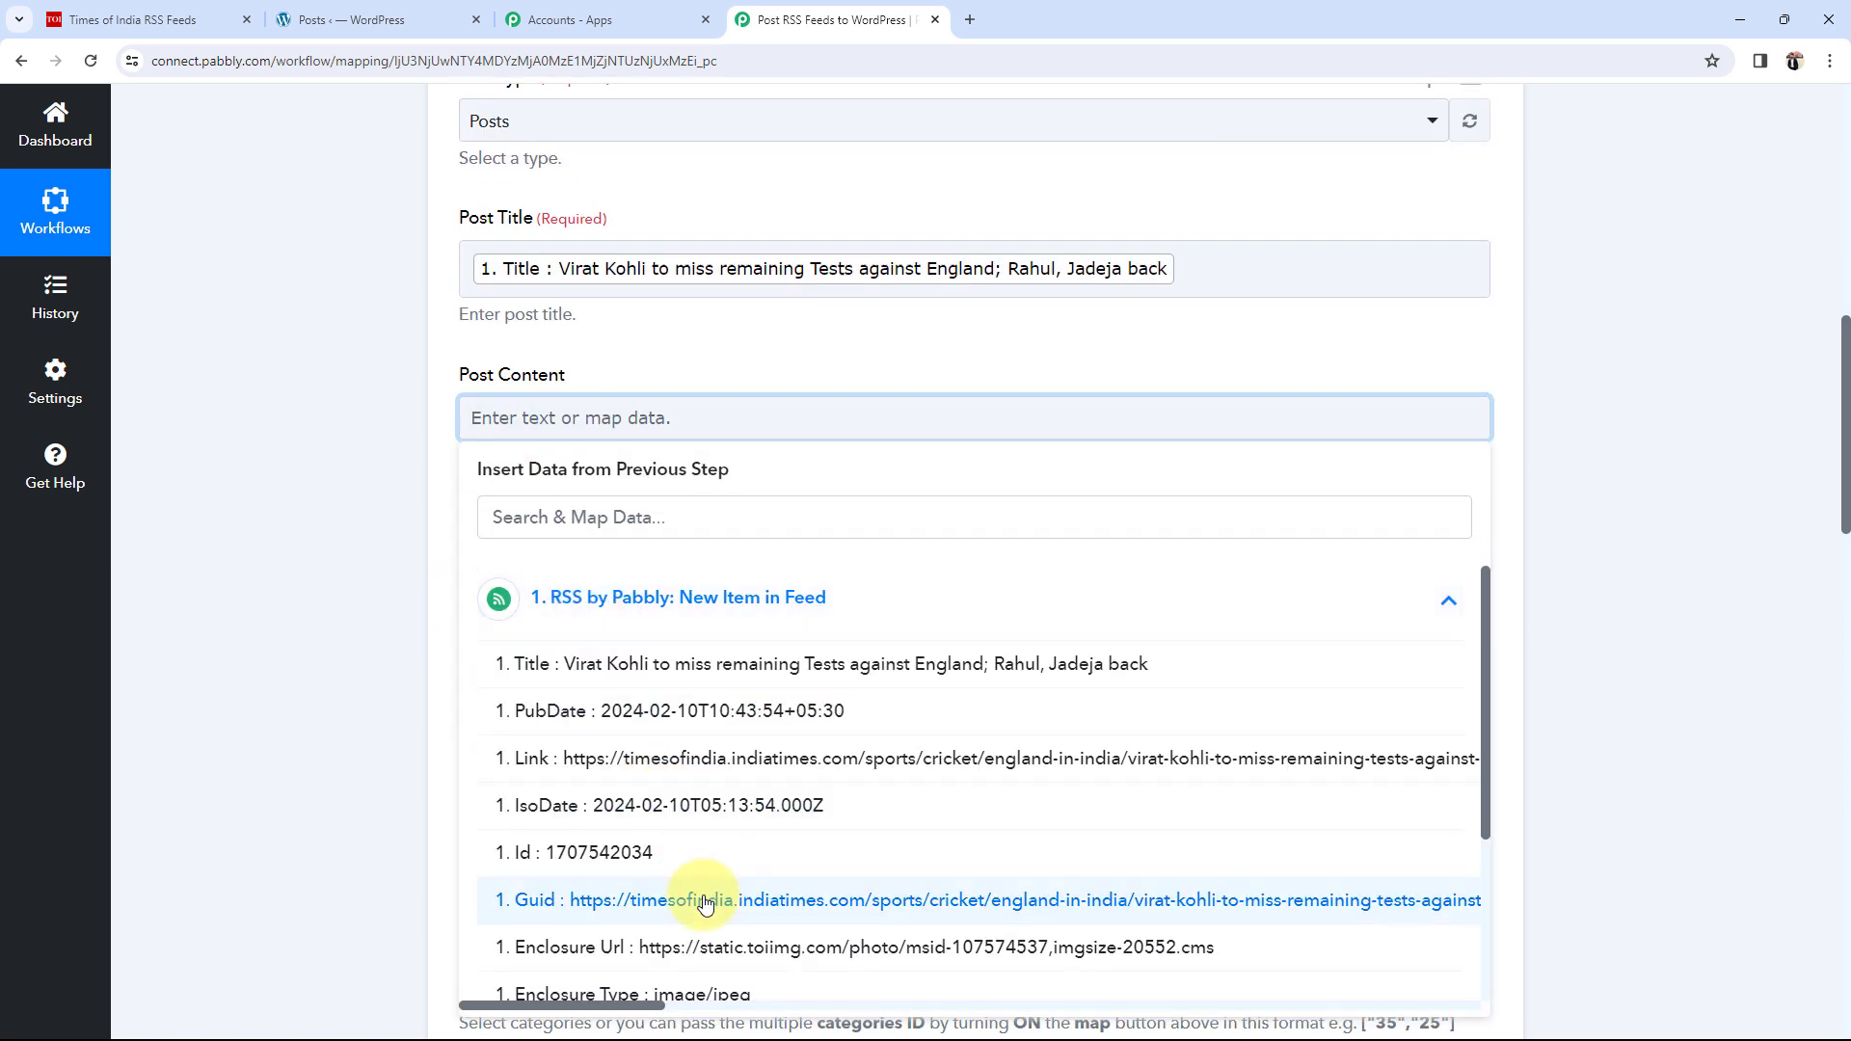
pyautogui.scroll(-5, 706, 896)
pyautogui.scroll(4, 706, 902)
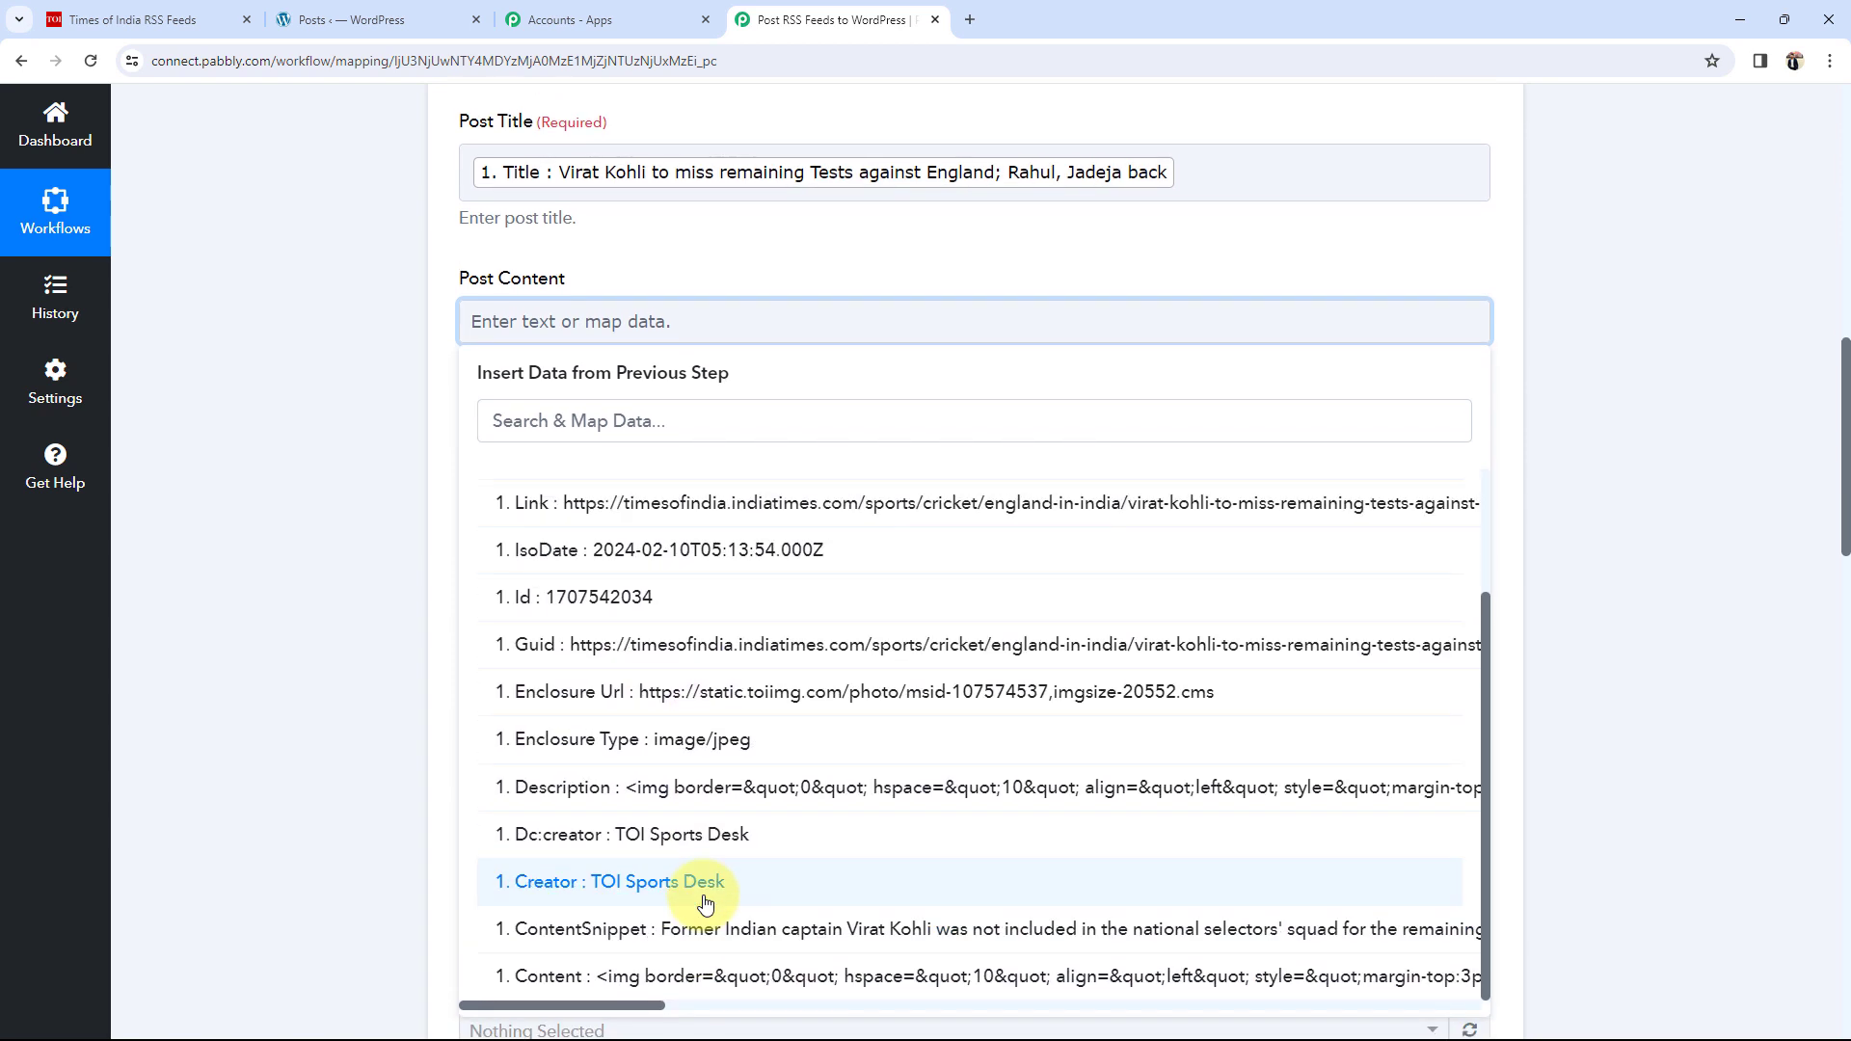
pyautogui.scroll(-1, 735, 788)
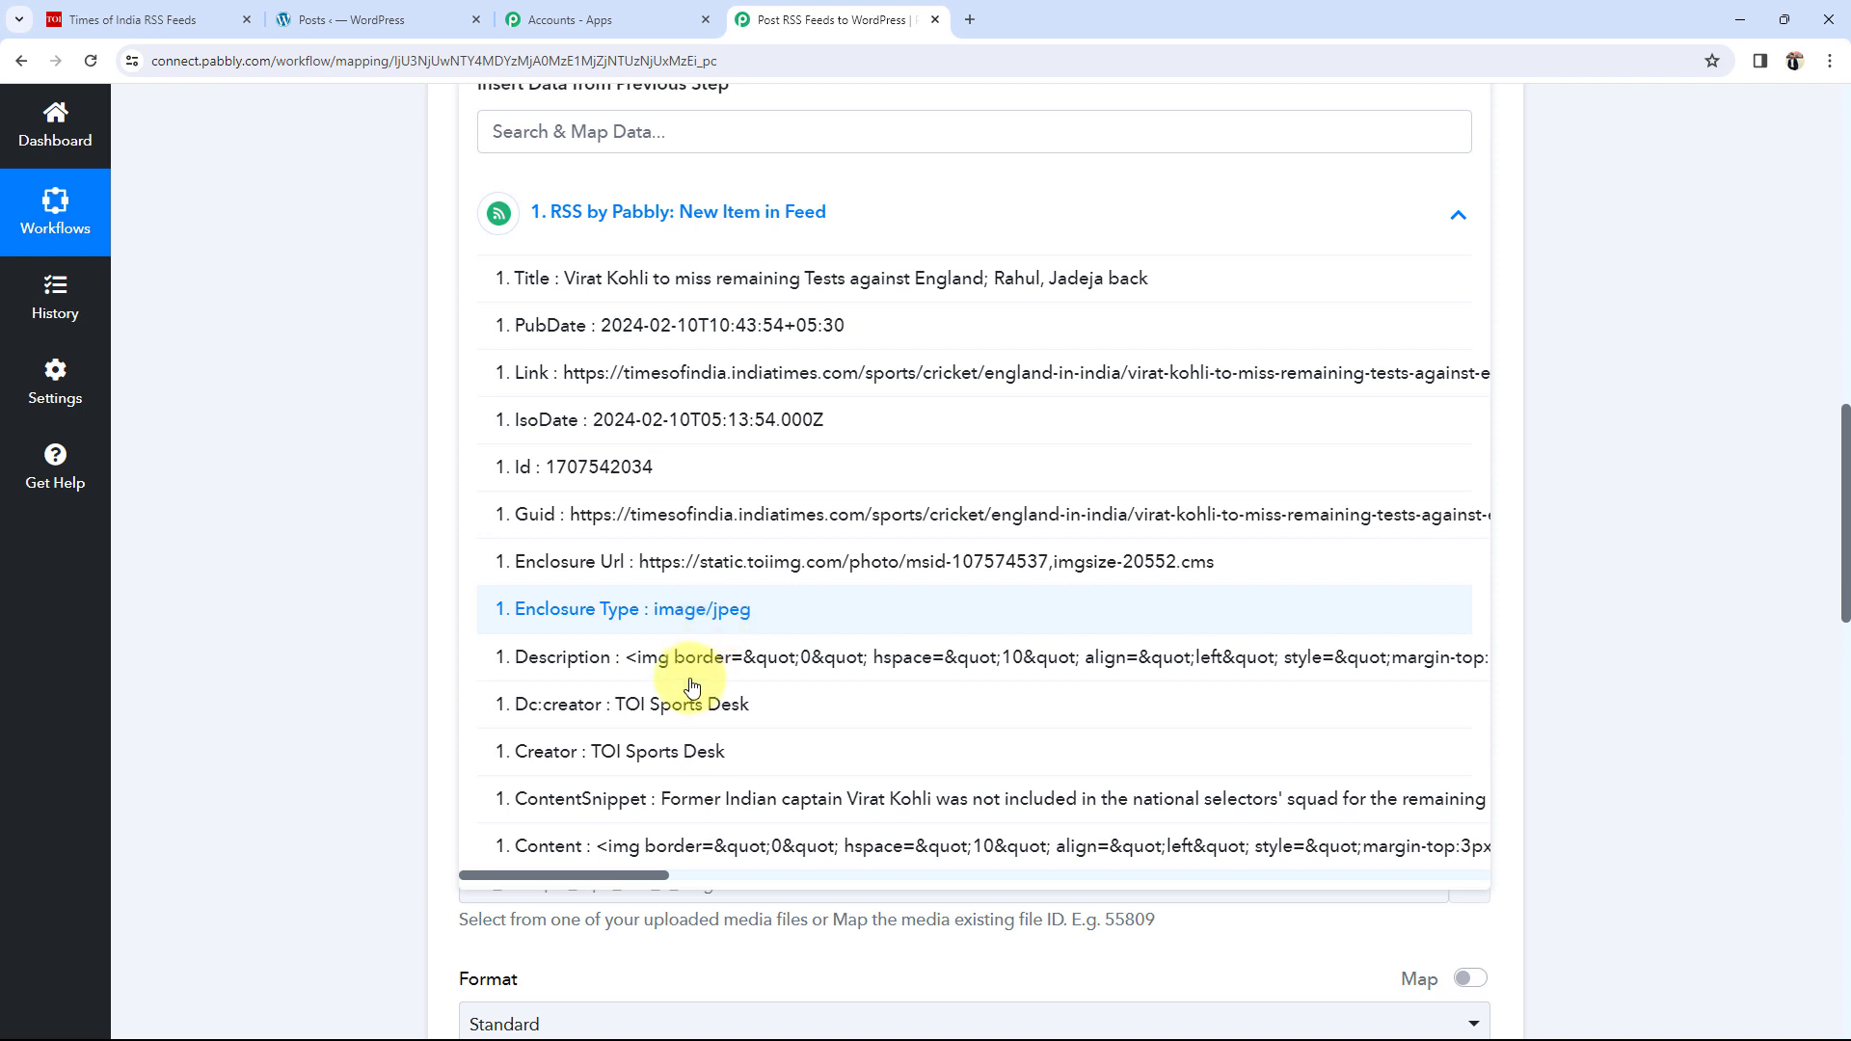
pyautogui.click(730, 800)
pyautogui.click(287, 449)
pyautogui.scroll(5, 302, 489)
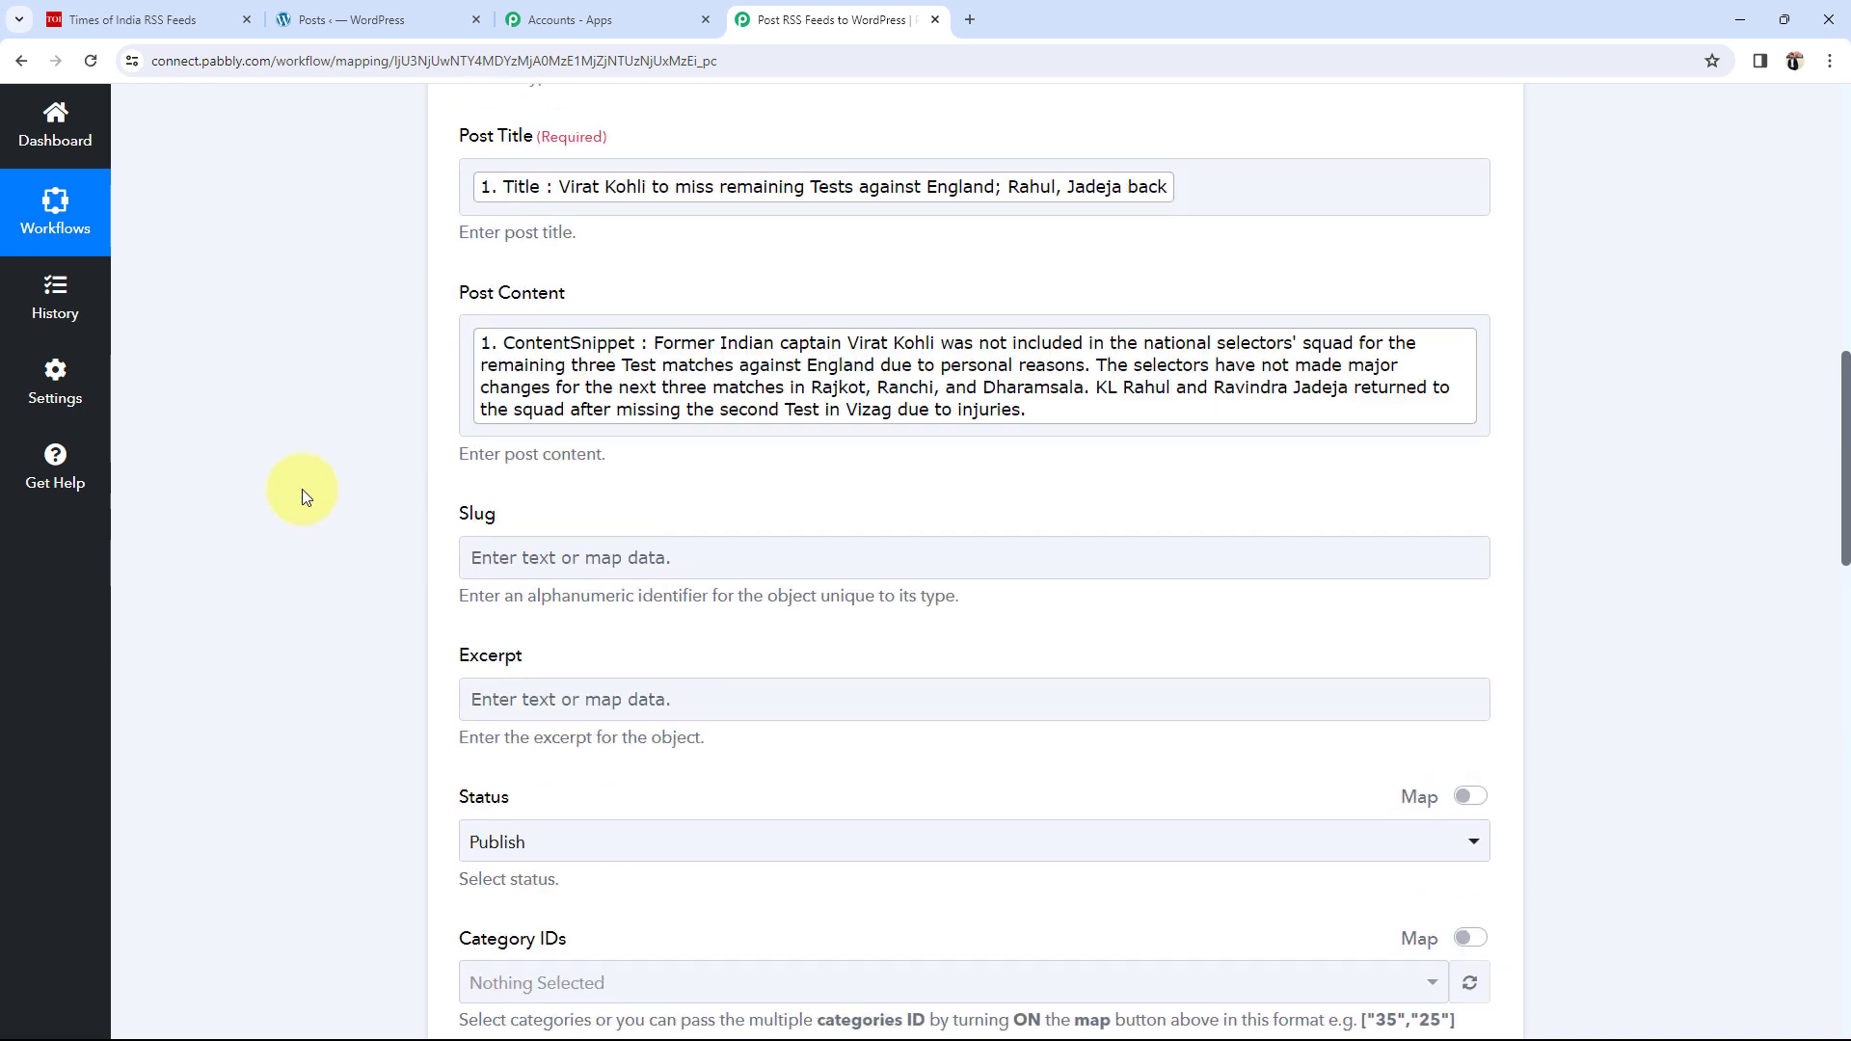
pyautogui.scroll(1, 327, 561)
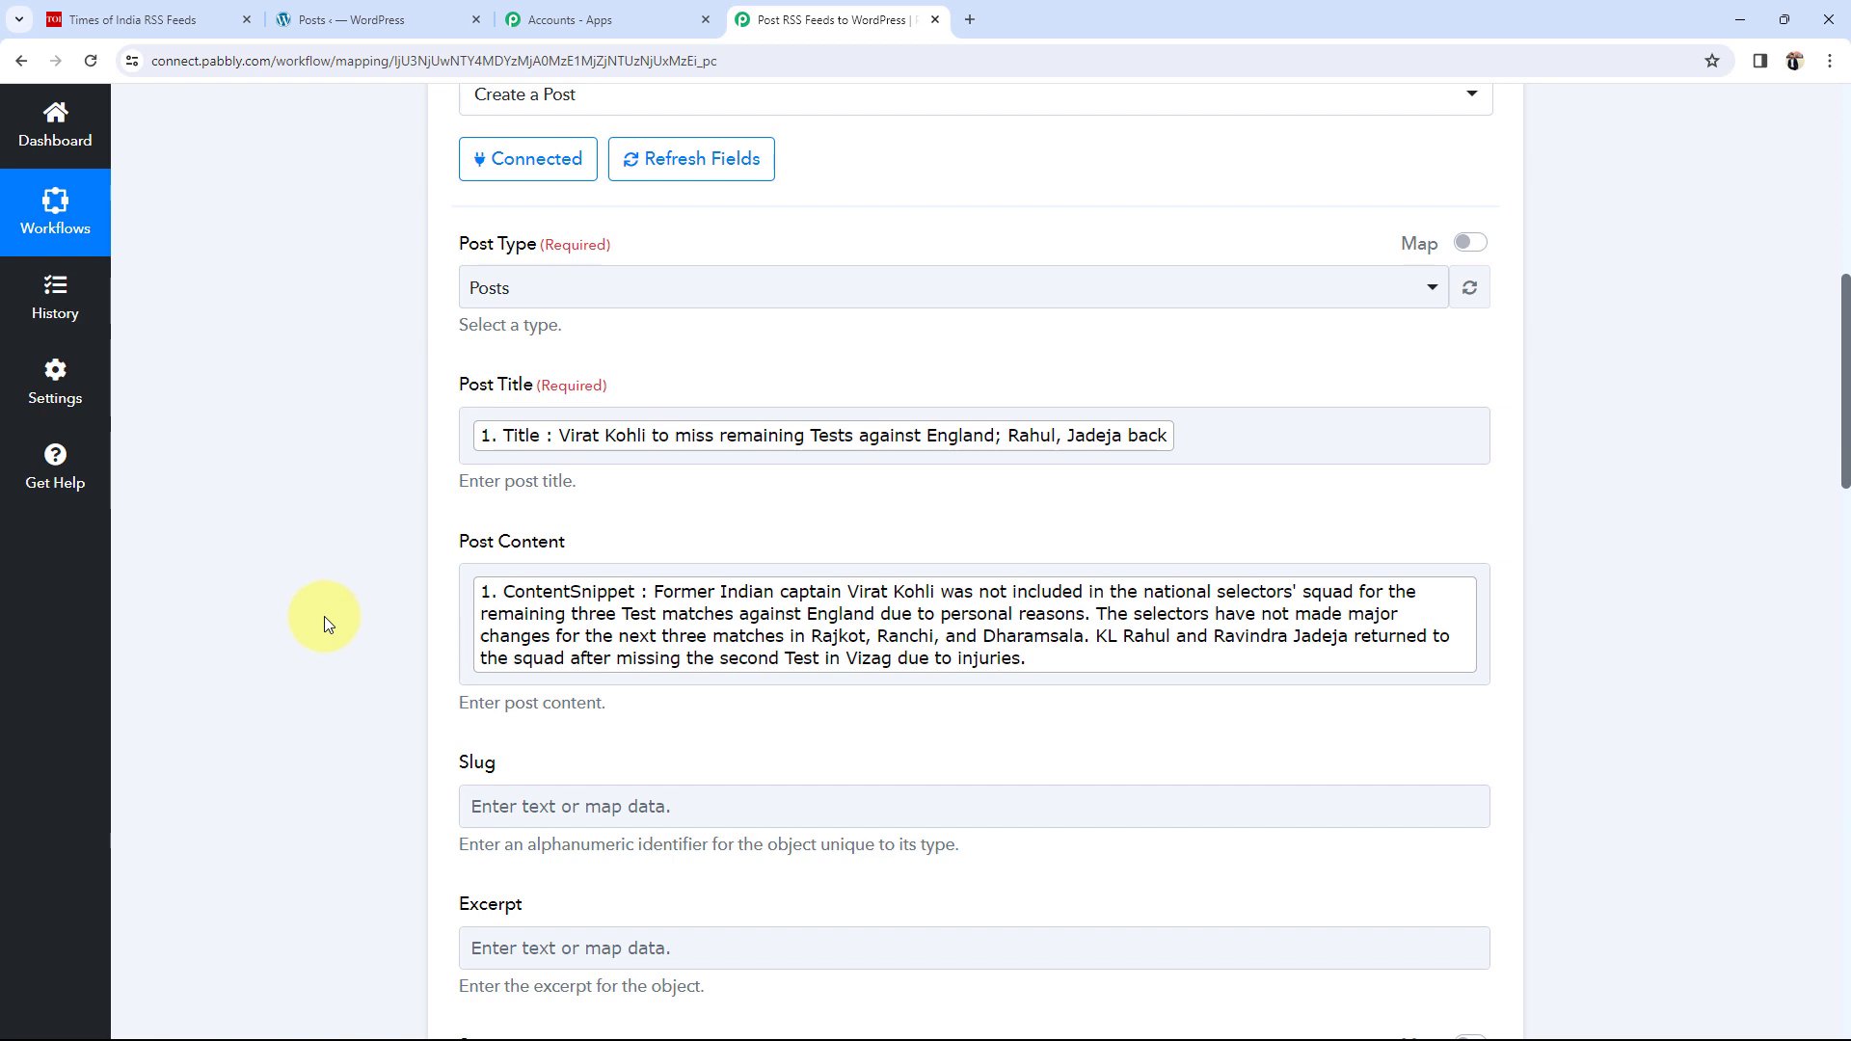
# Add a new line reading "Link :-" to the Post Content and map the feed item's Link after it.
pyautogui.click(1478, 659)
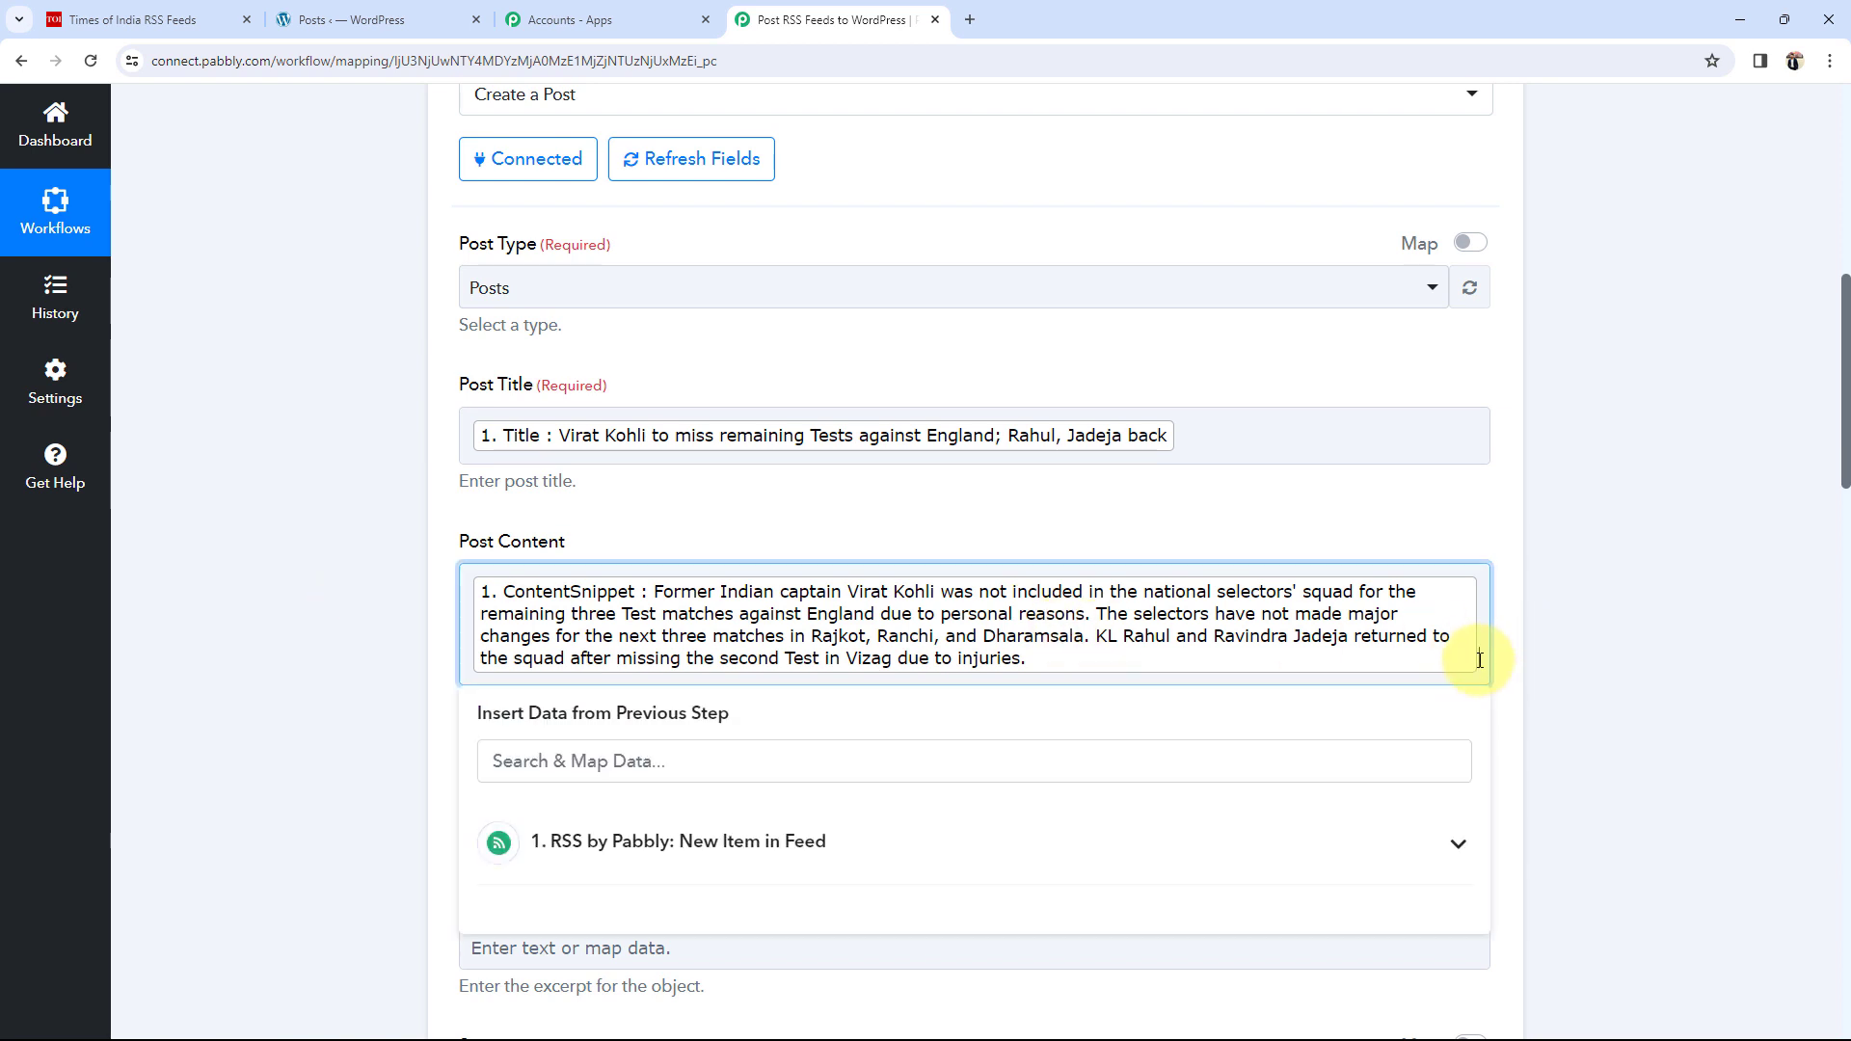
pyautogui.press('Return')
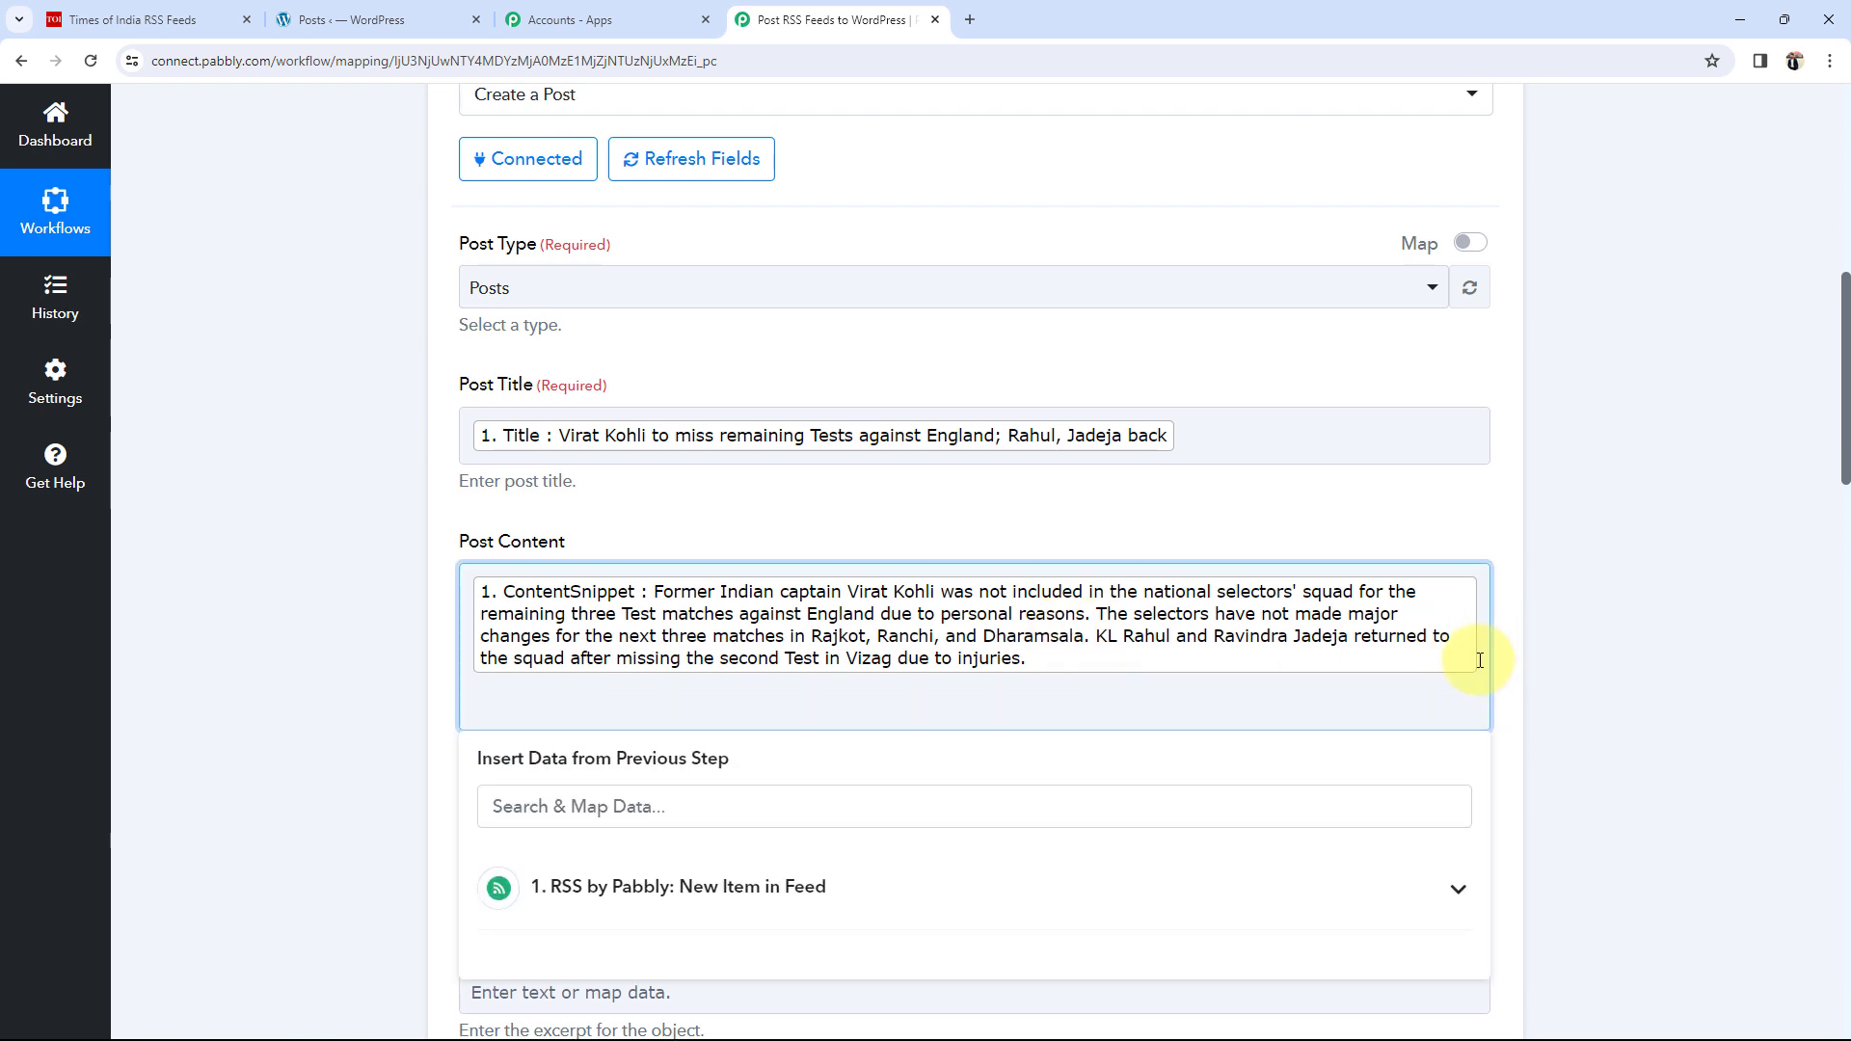
pyautogui.write('Link :-')
pyautogui.click(1457, 888)
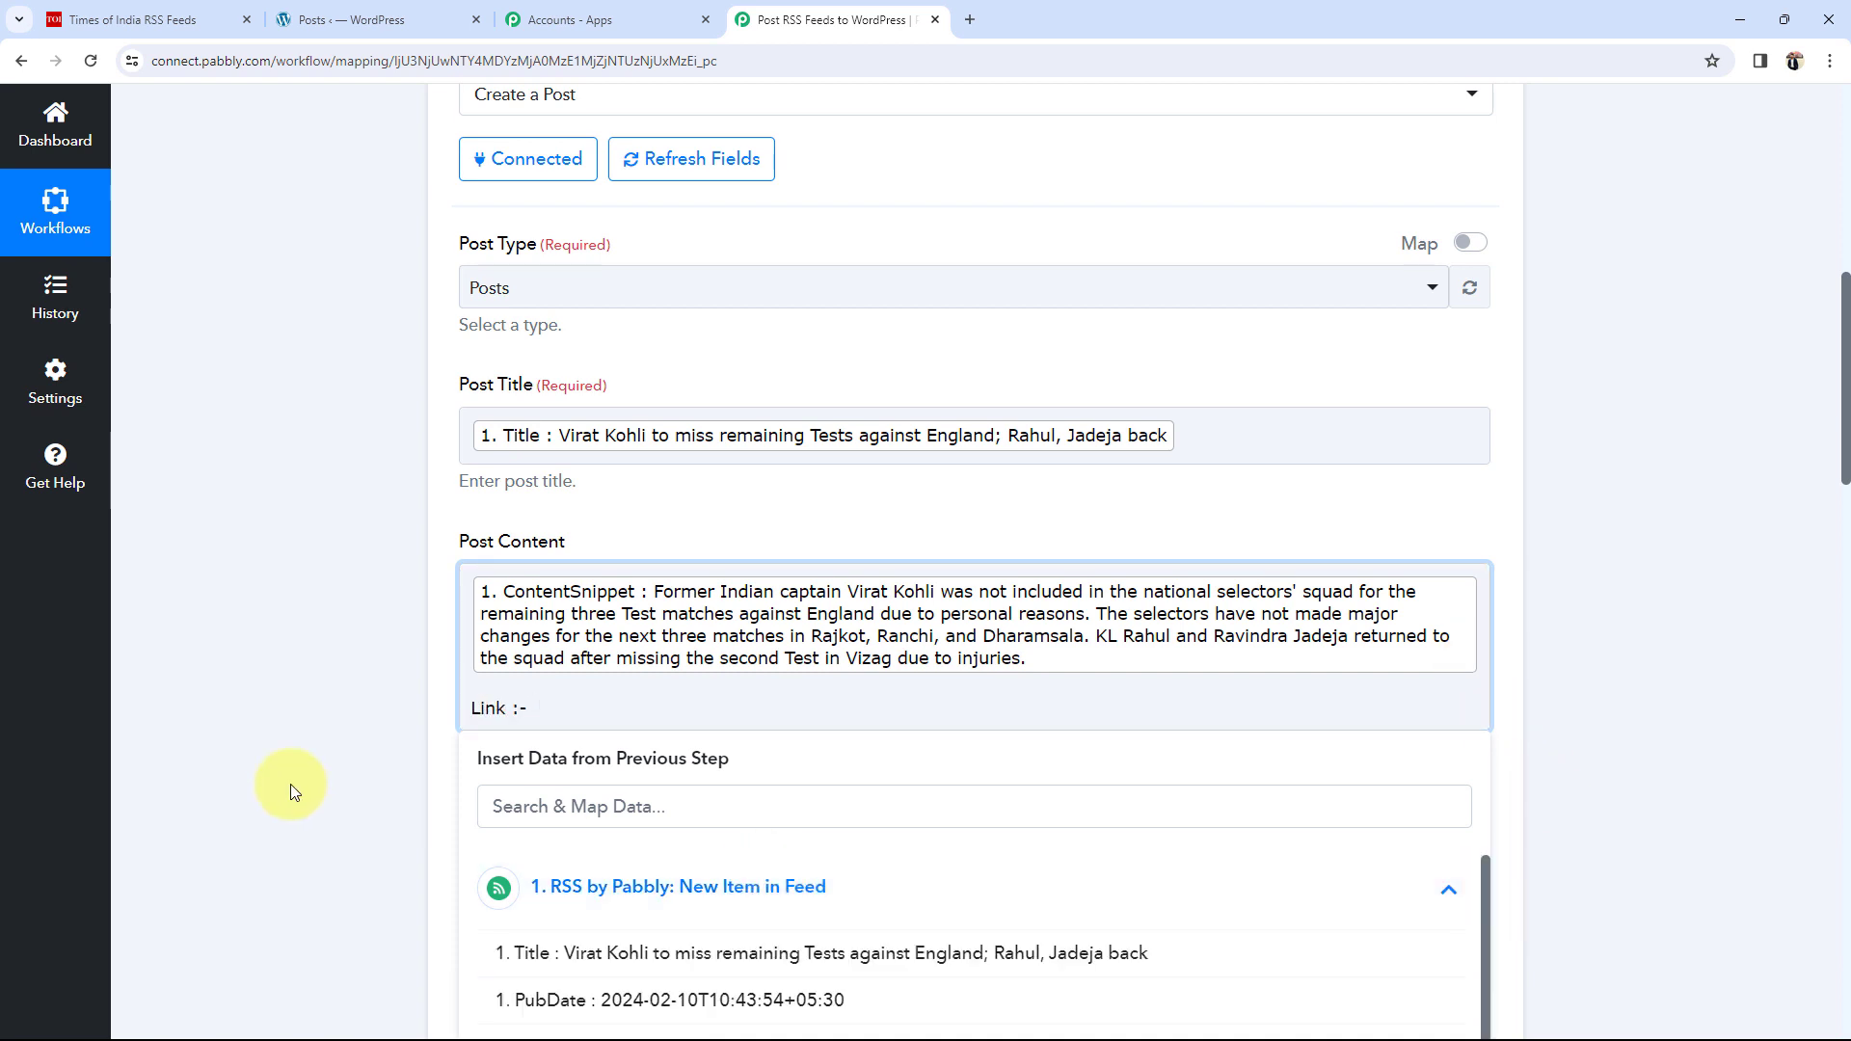
pyautogui.scroll(-2, 297, 779)
pyautogui.click(525, 857)
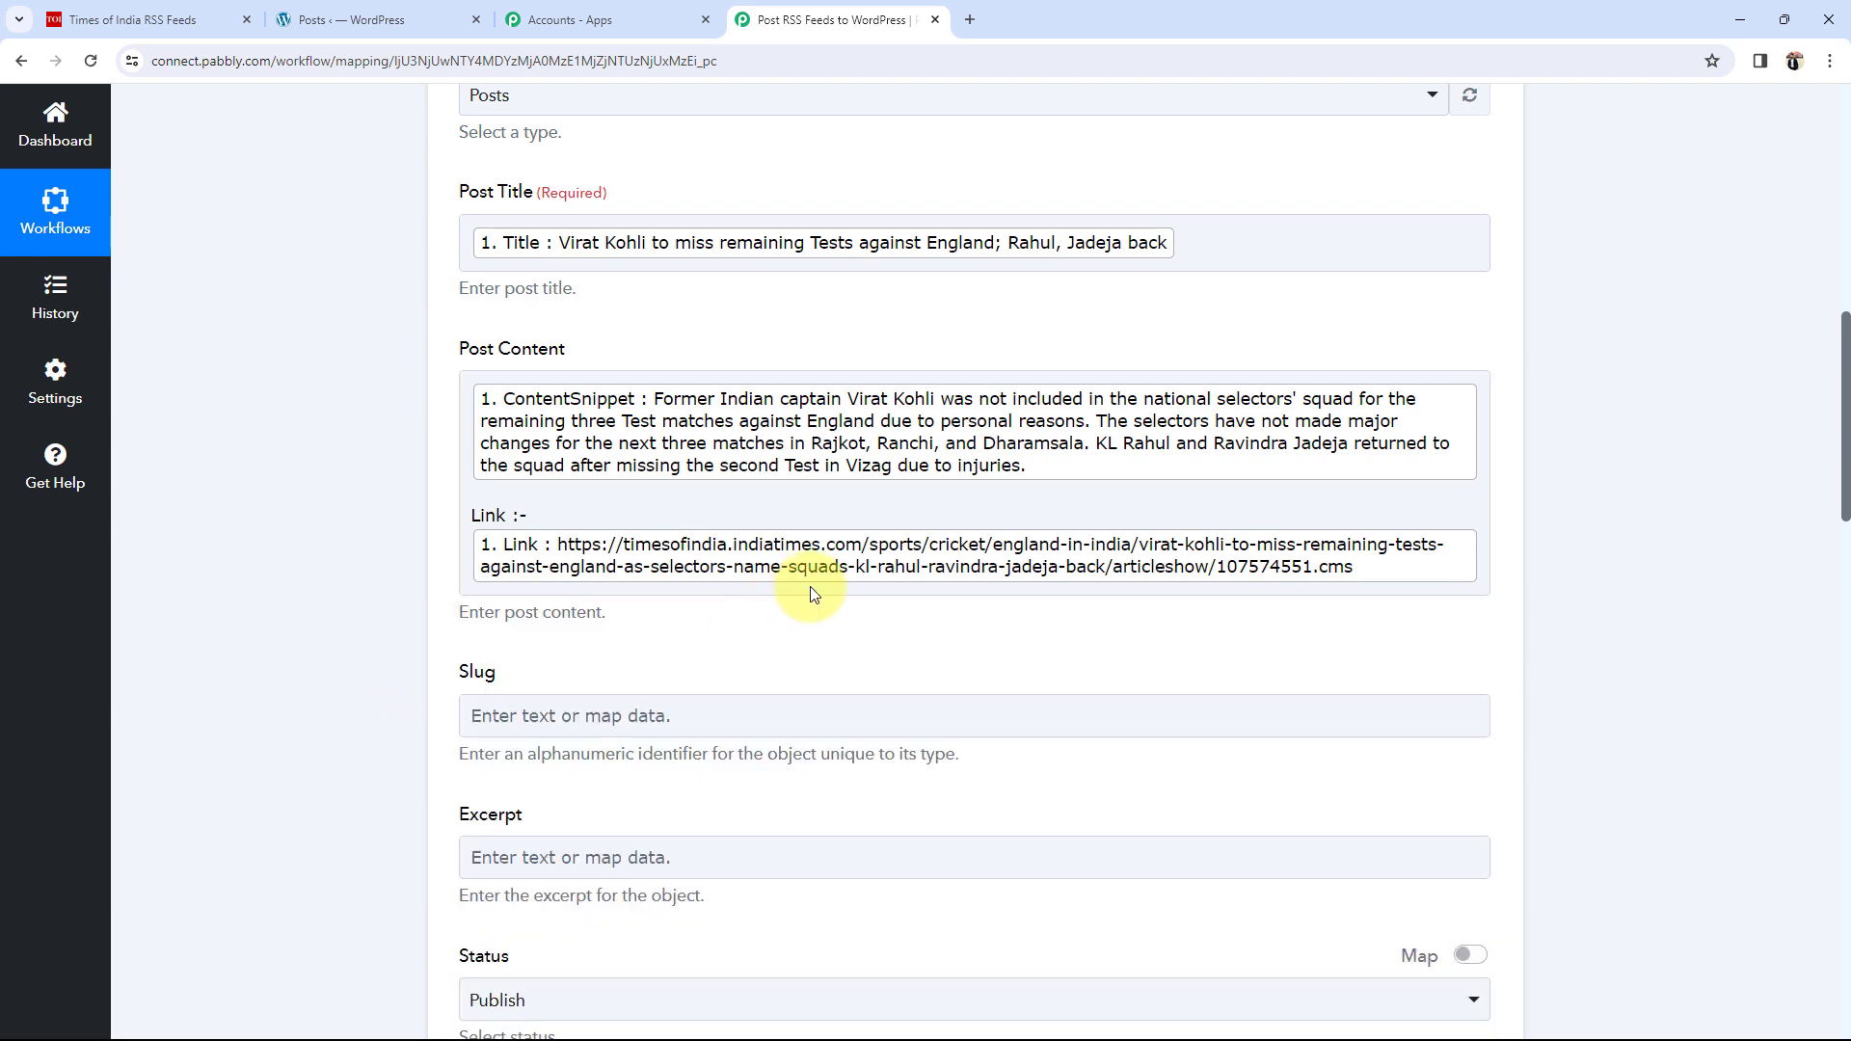
# Review the mapped Post Title and Post Content, the RSS trigger they come from, and the Times of India RSS feeds page.
pyautogui.click(721, 561)
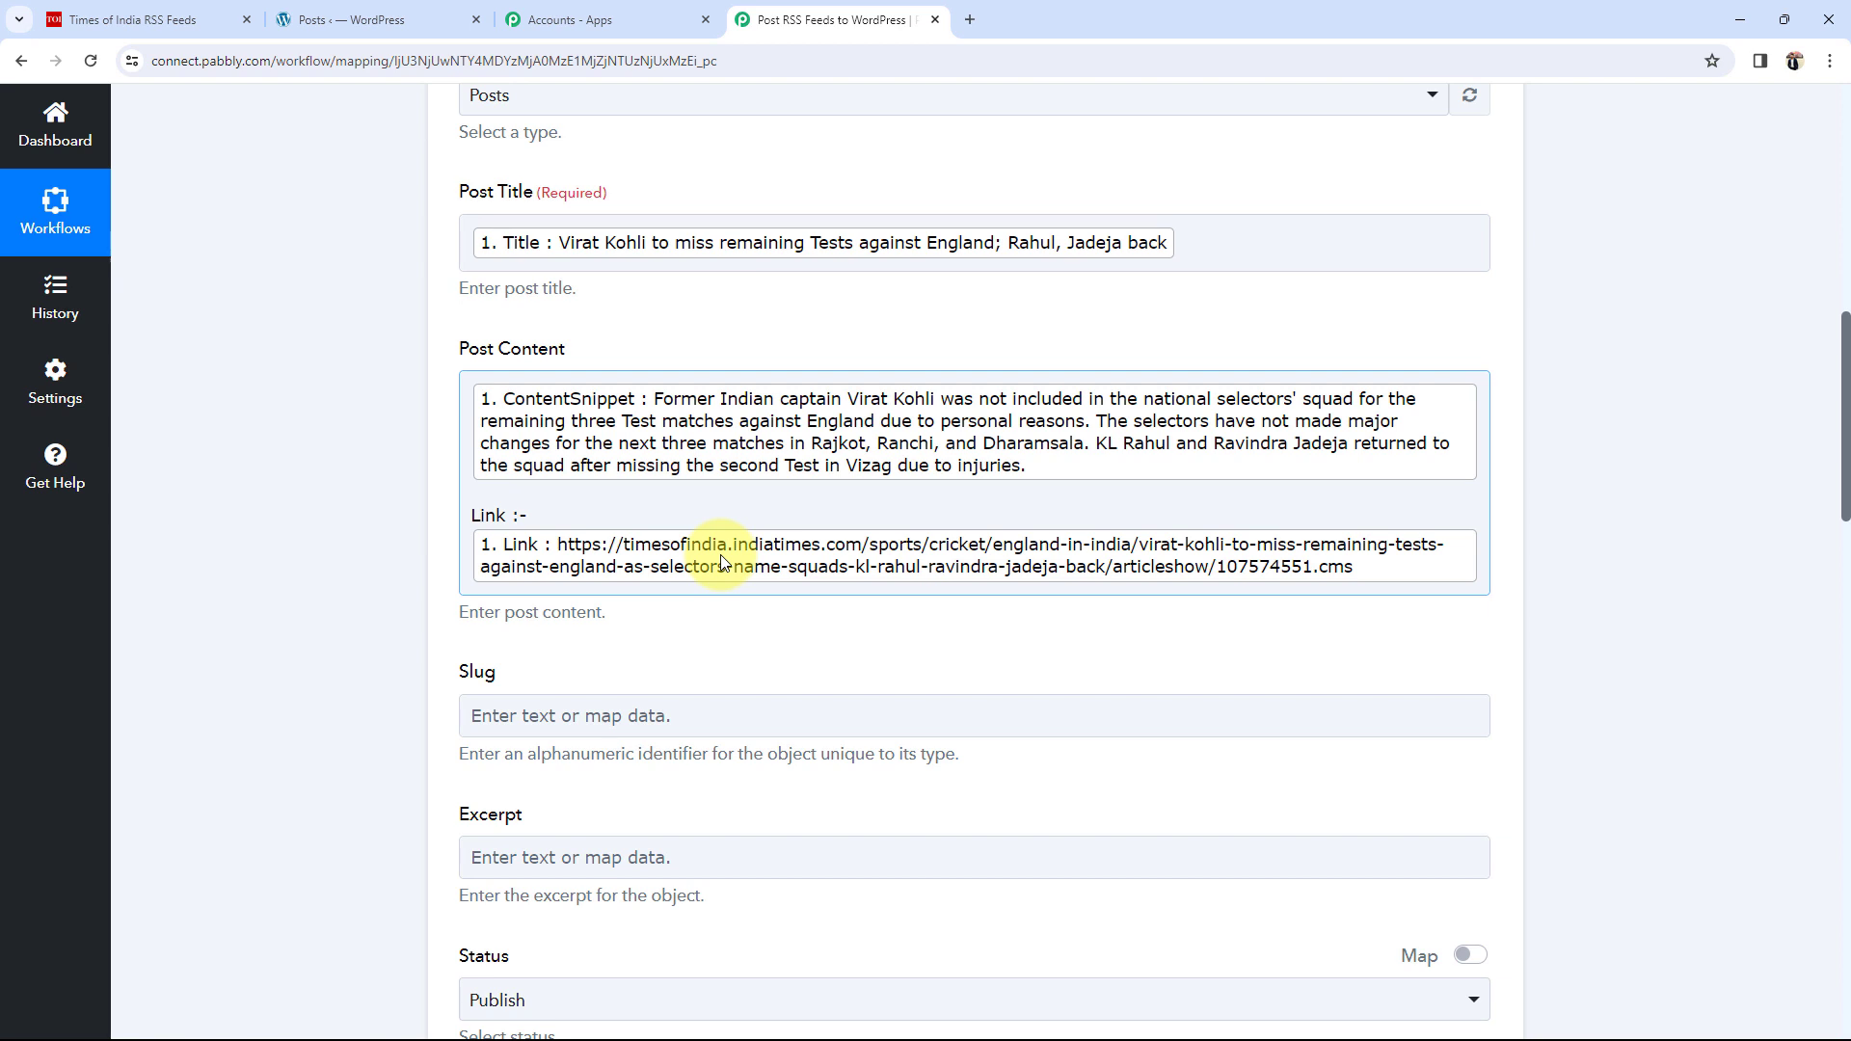
pyautogui.scroll(1, 723, 561)
pyautogui.click(1331, 346)
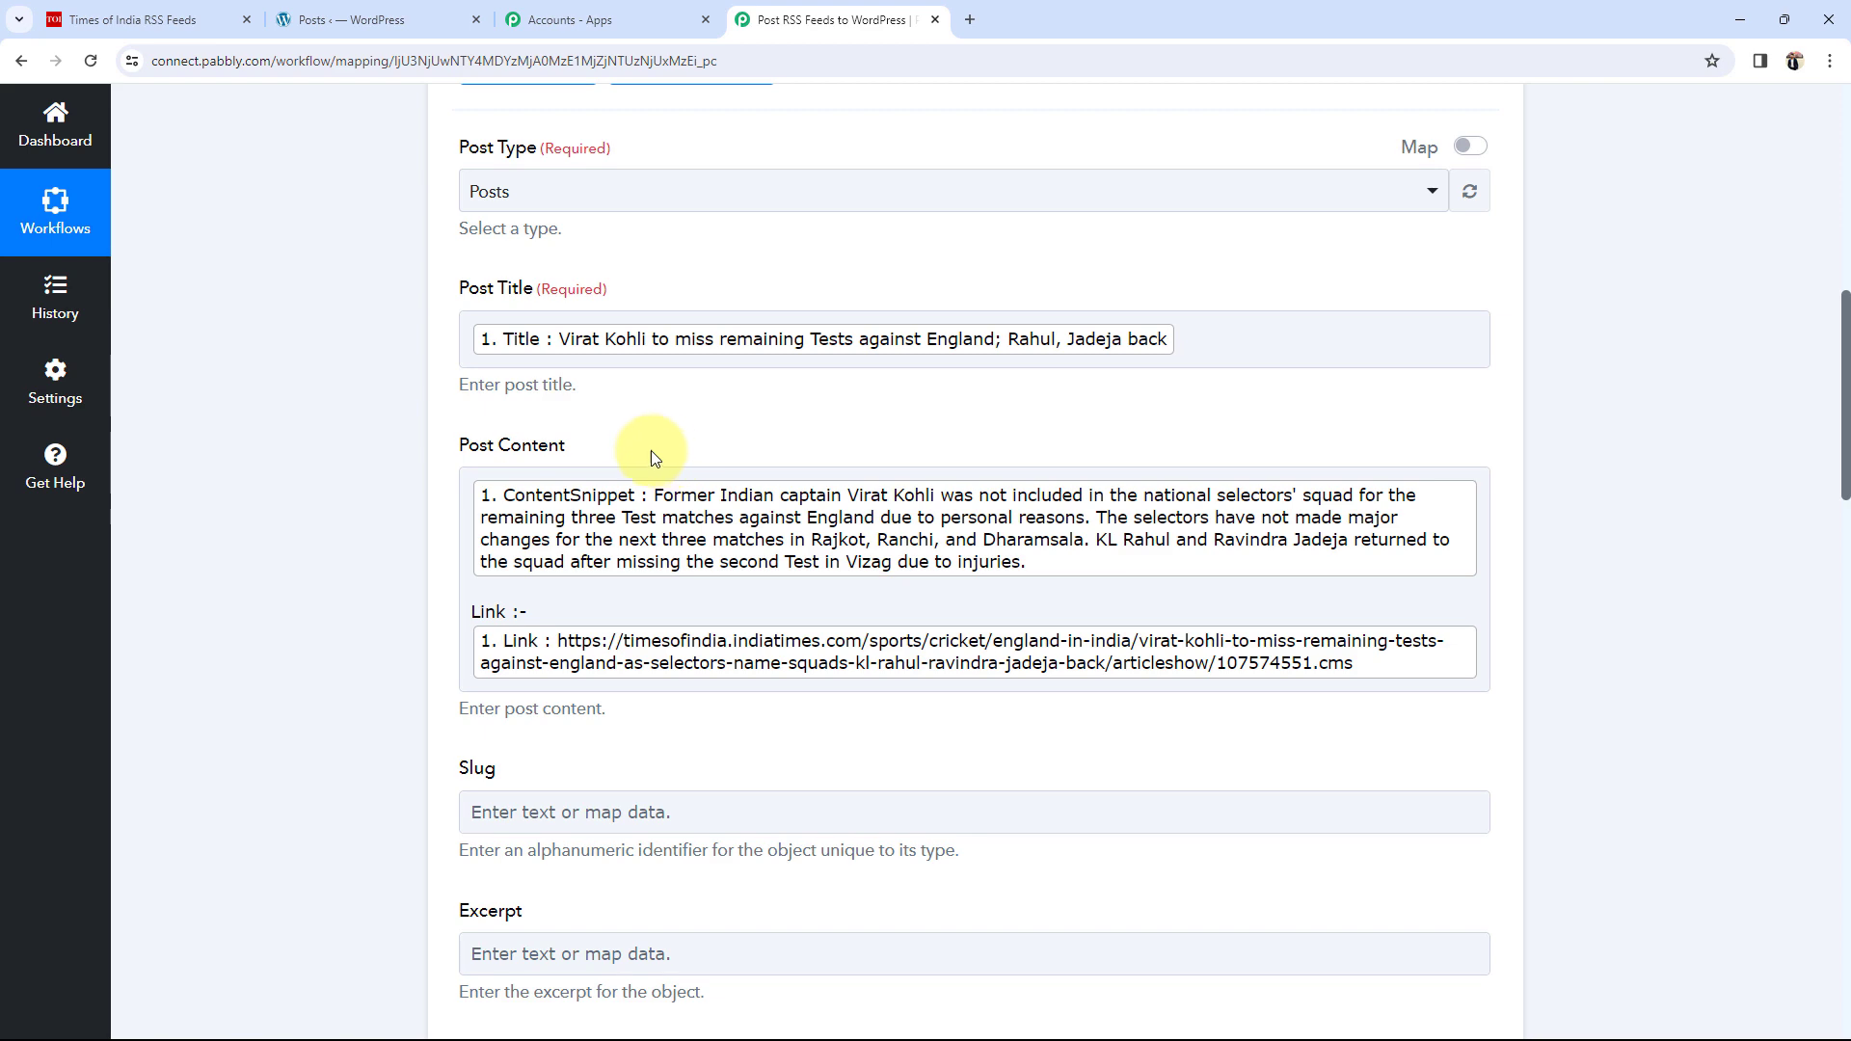
pyautogui.scroll(7, 651, 449)
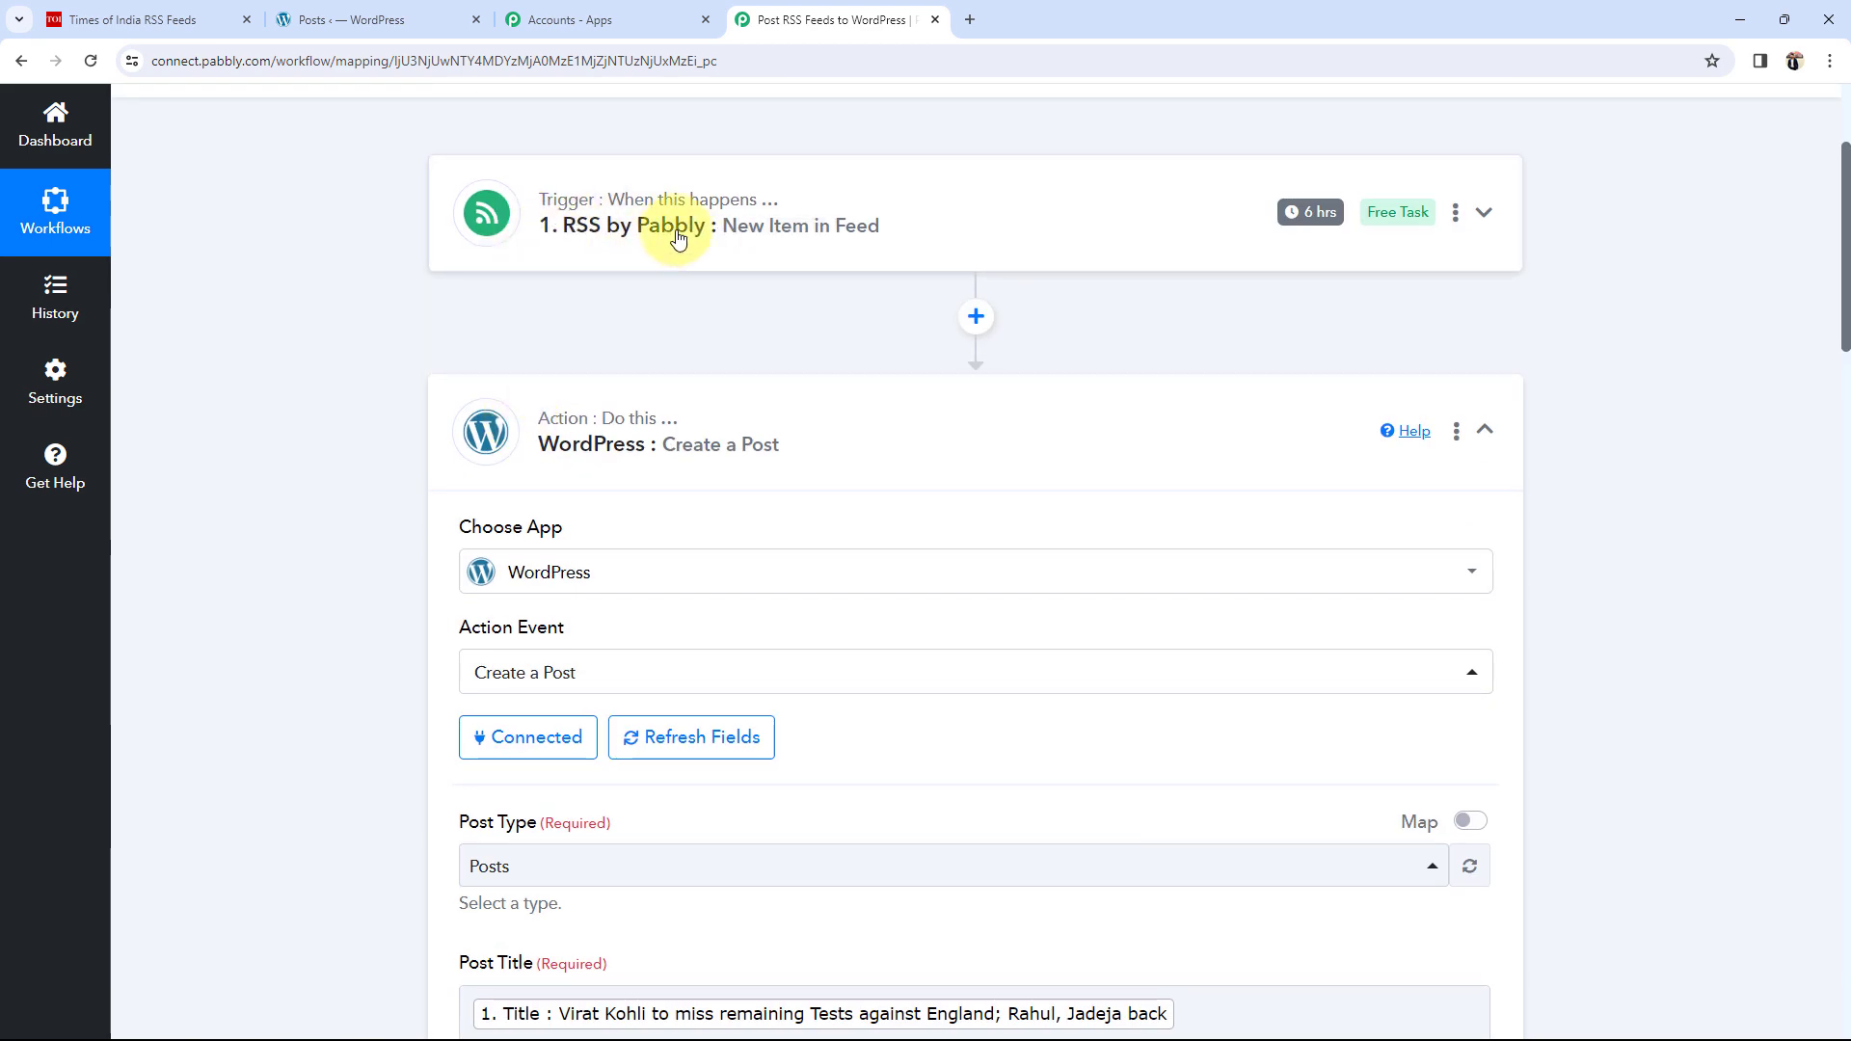
pyautogui.click(130, 20)
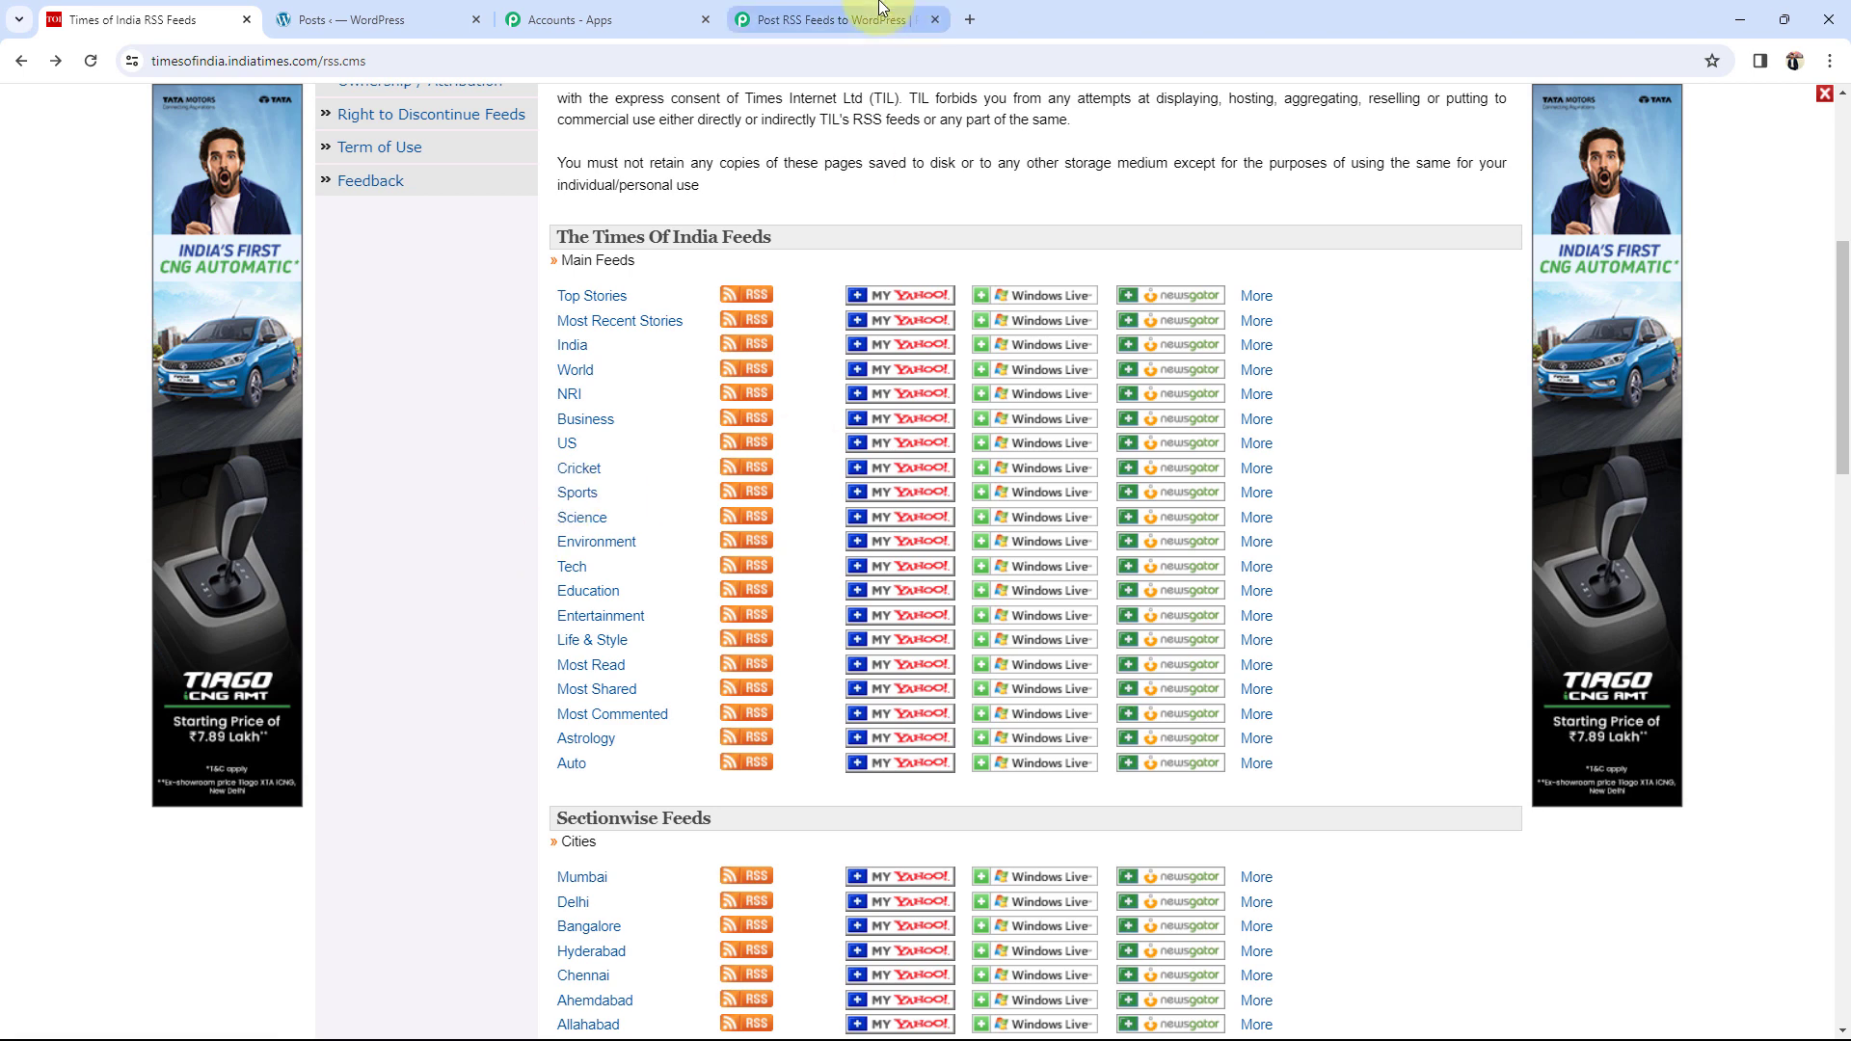
pyautogui.click(831, 19)
pyautogui.scroll(-5, 297, 657)
pyautogui.scroll(-2, 299, 663)
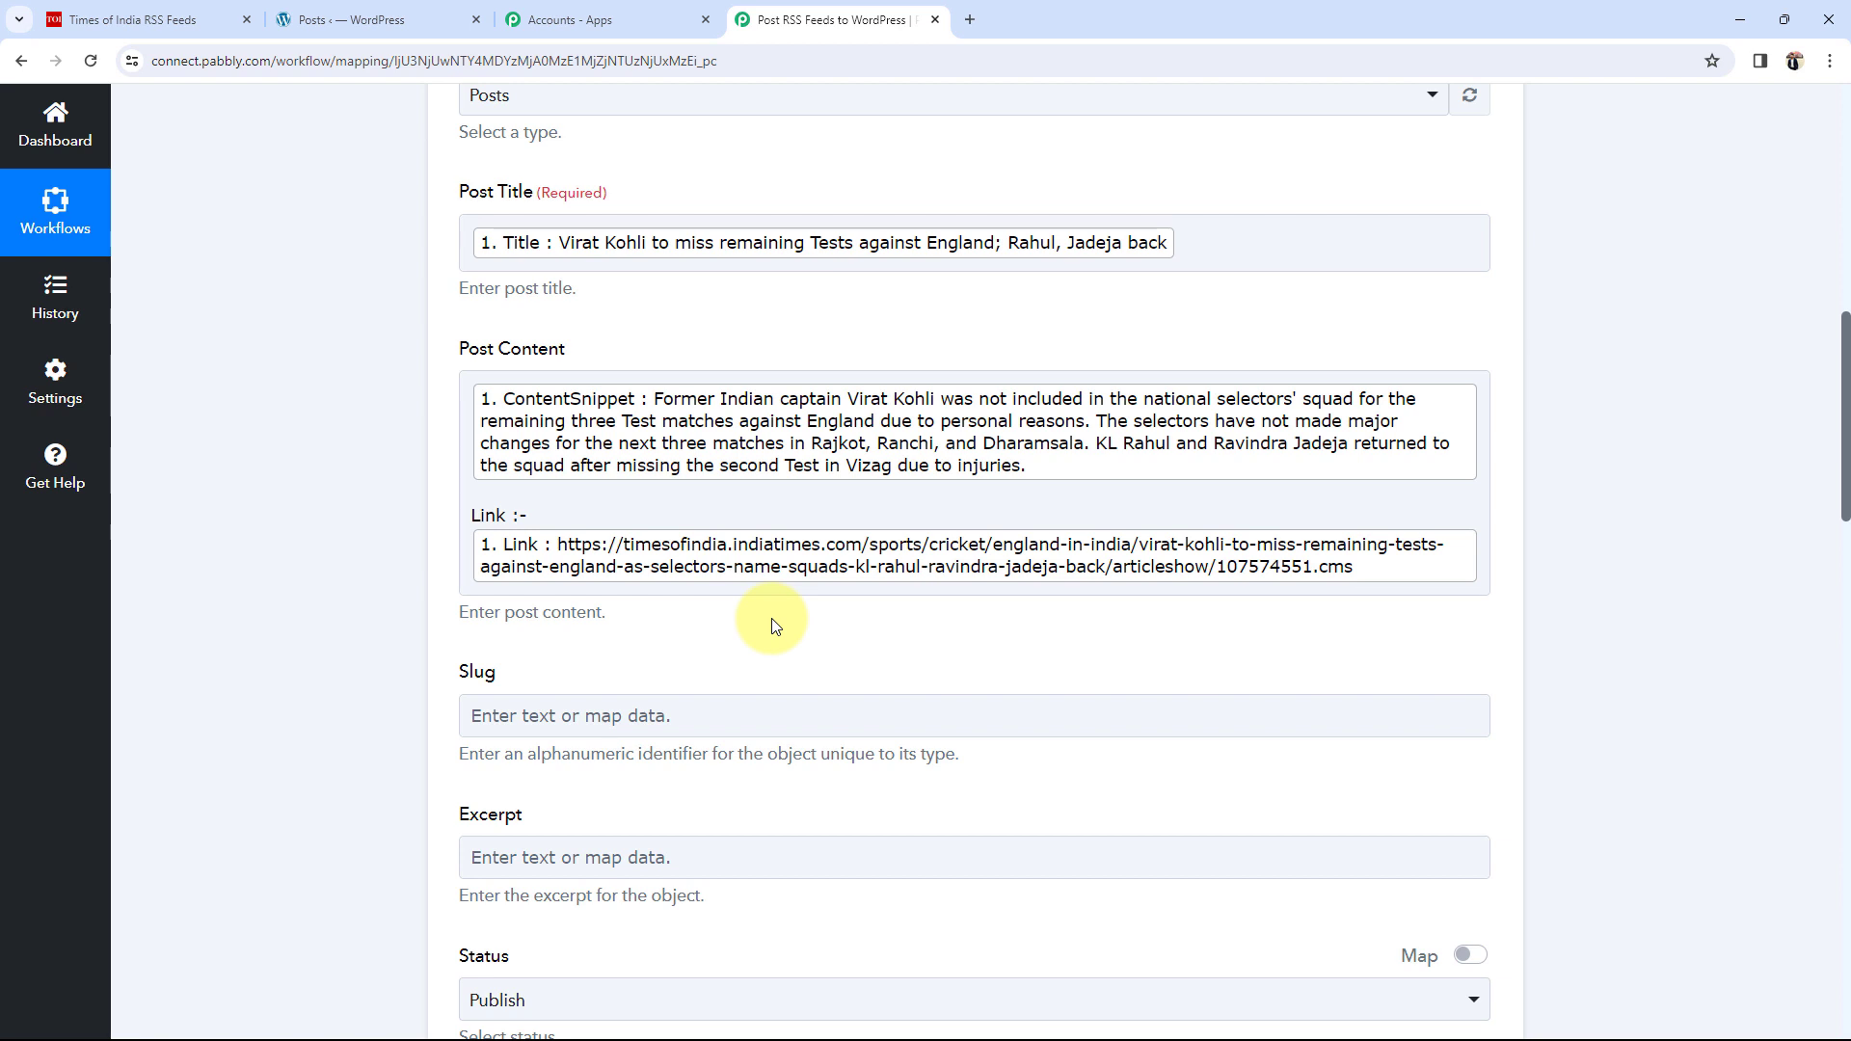
pyautogui.click(469, 516)
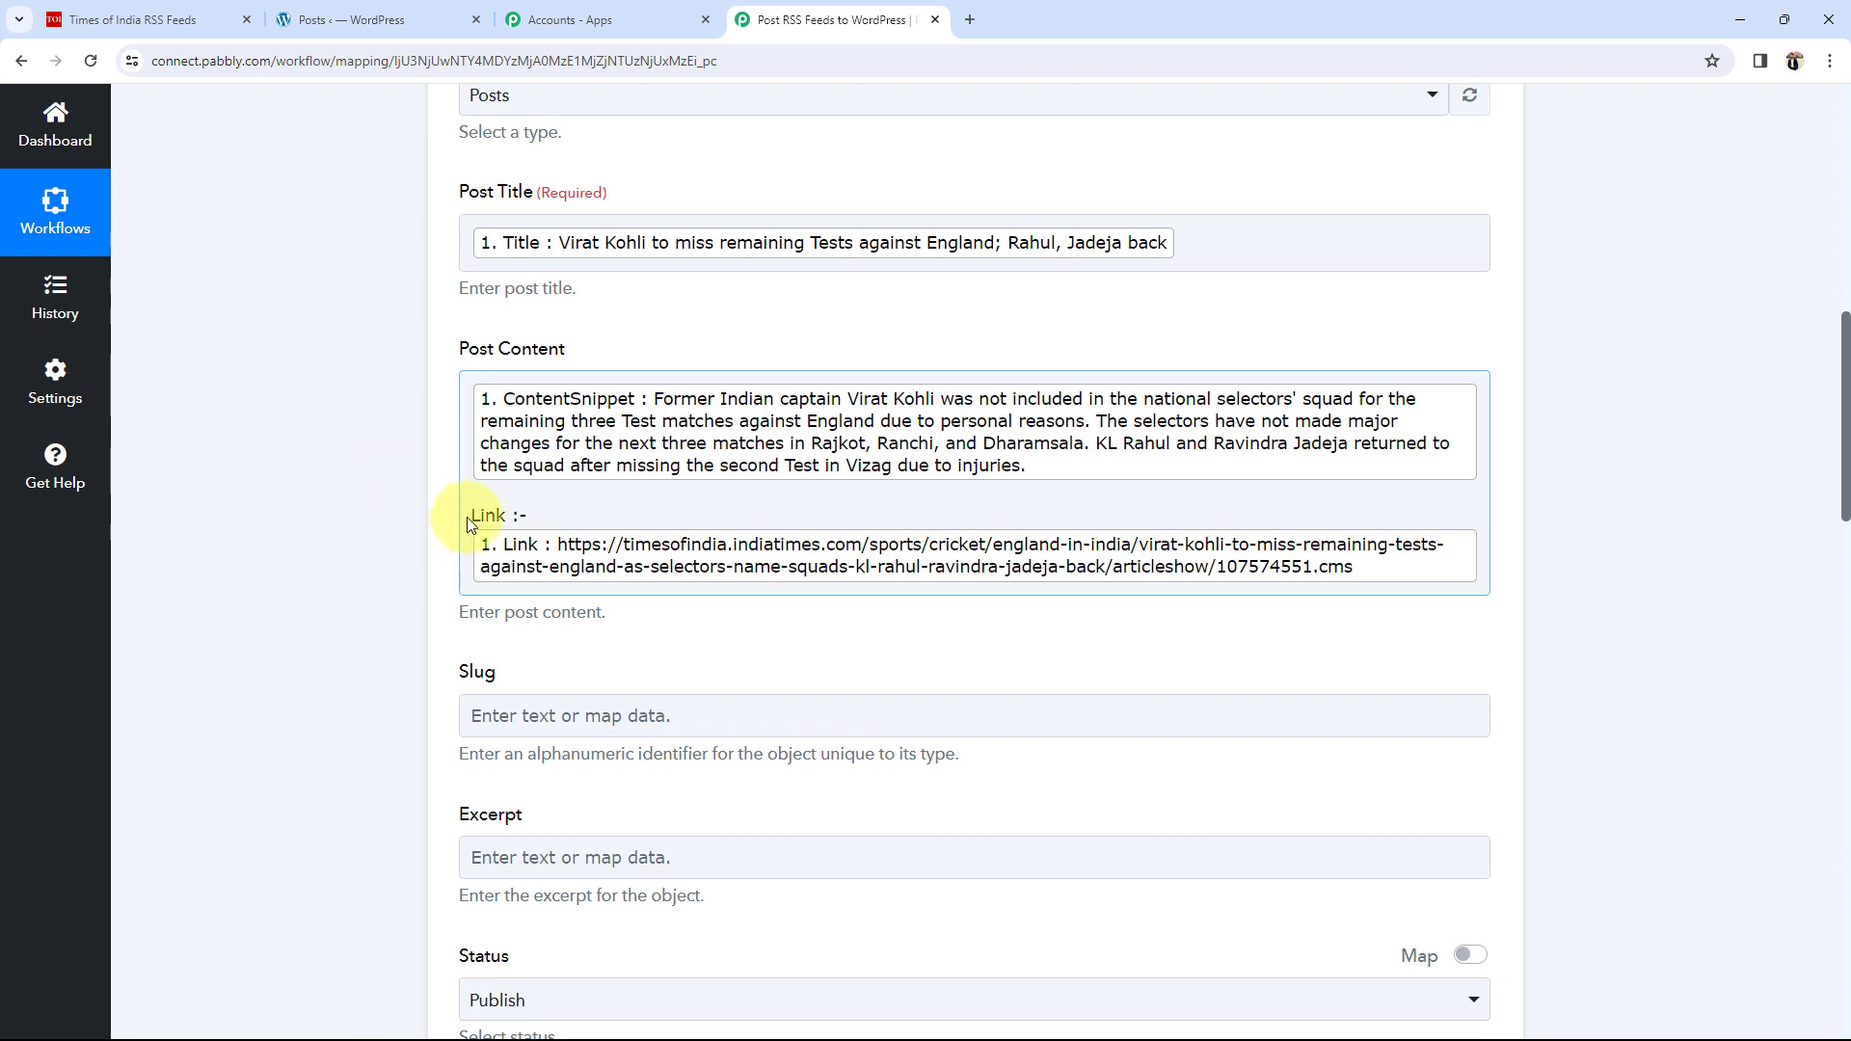
pyautogui.tripleClick(468, 516)
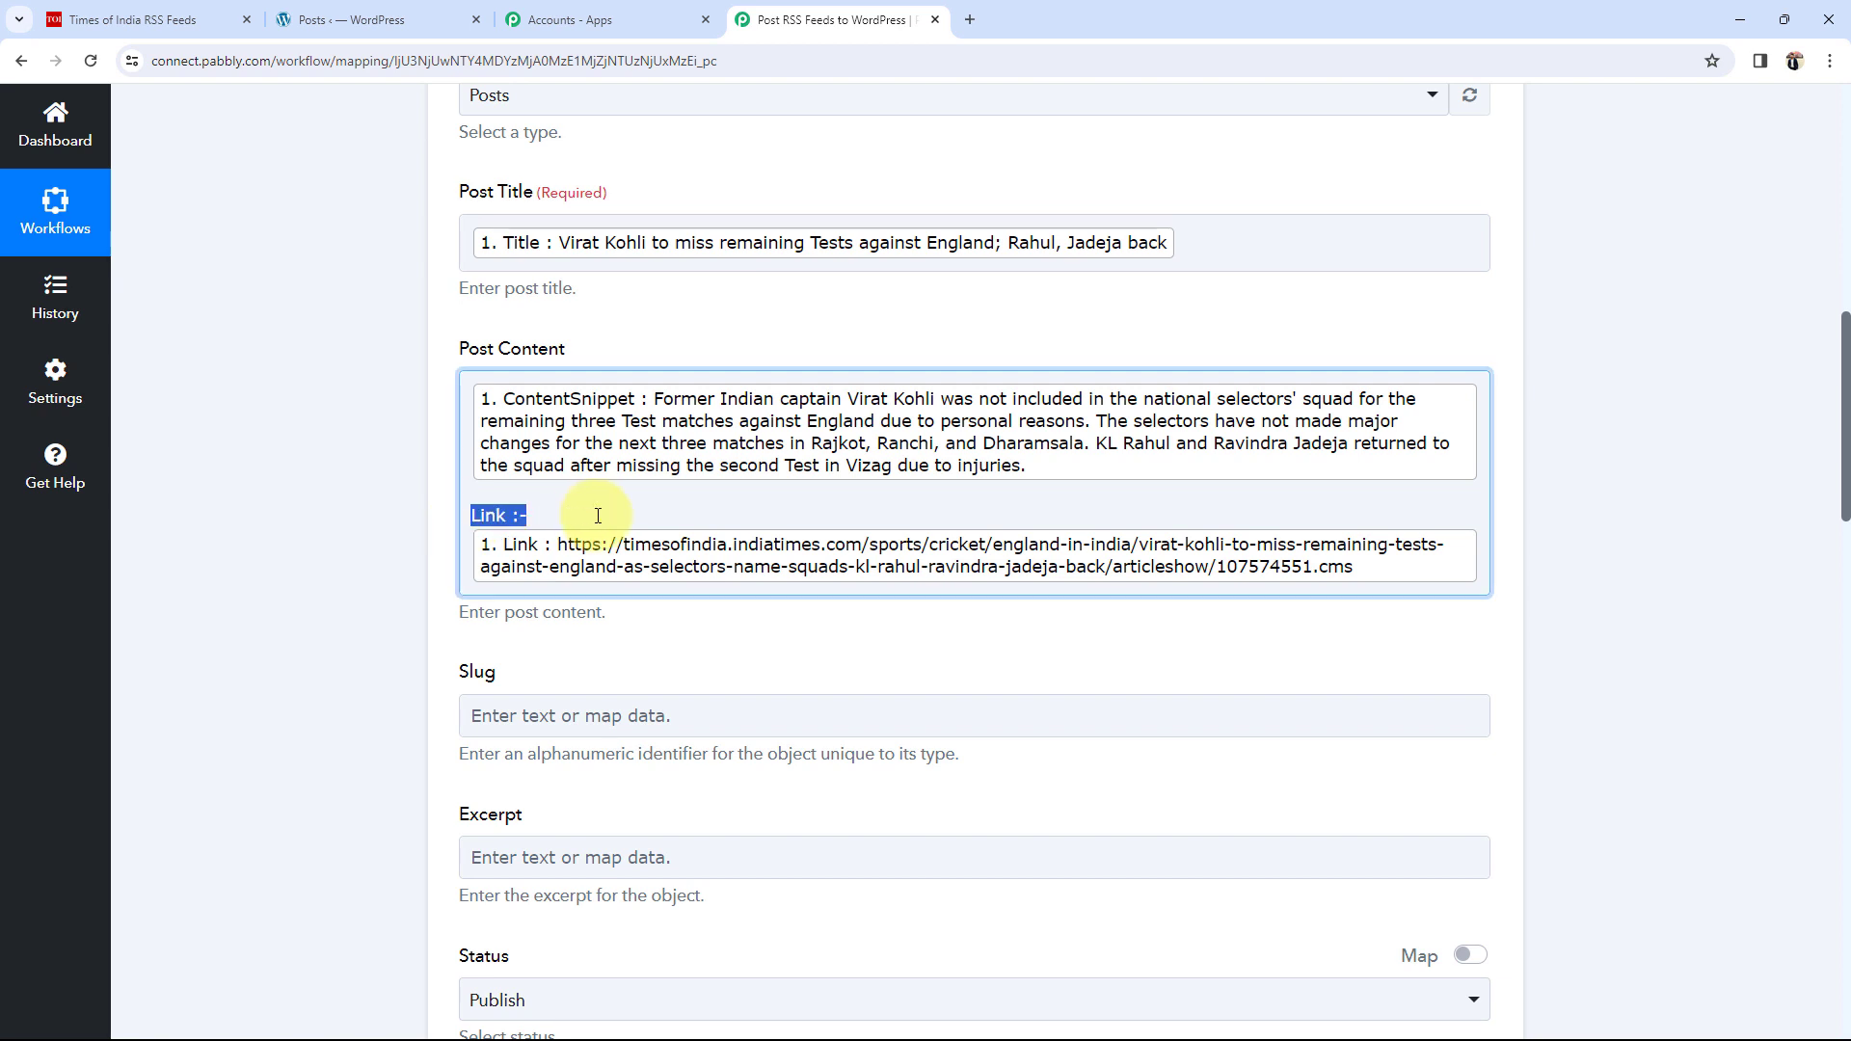
pyautogui.click(373, 577)
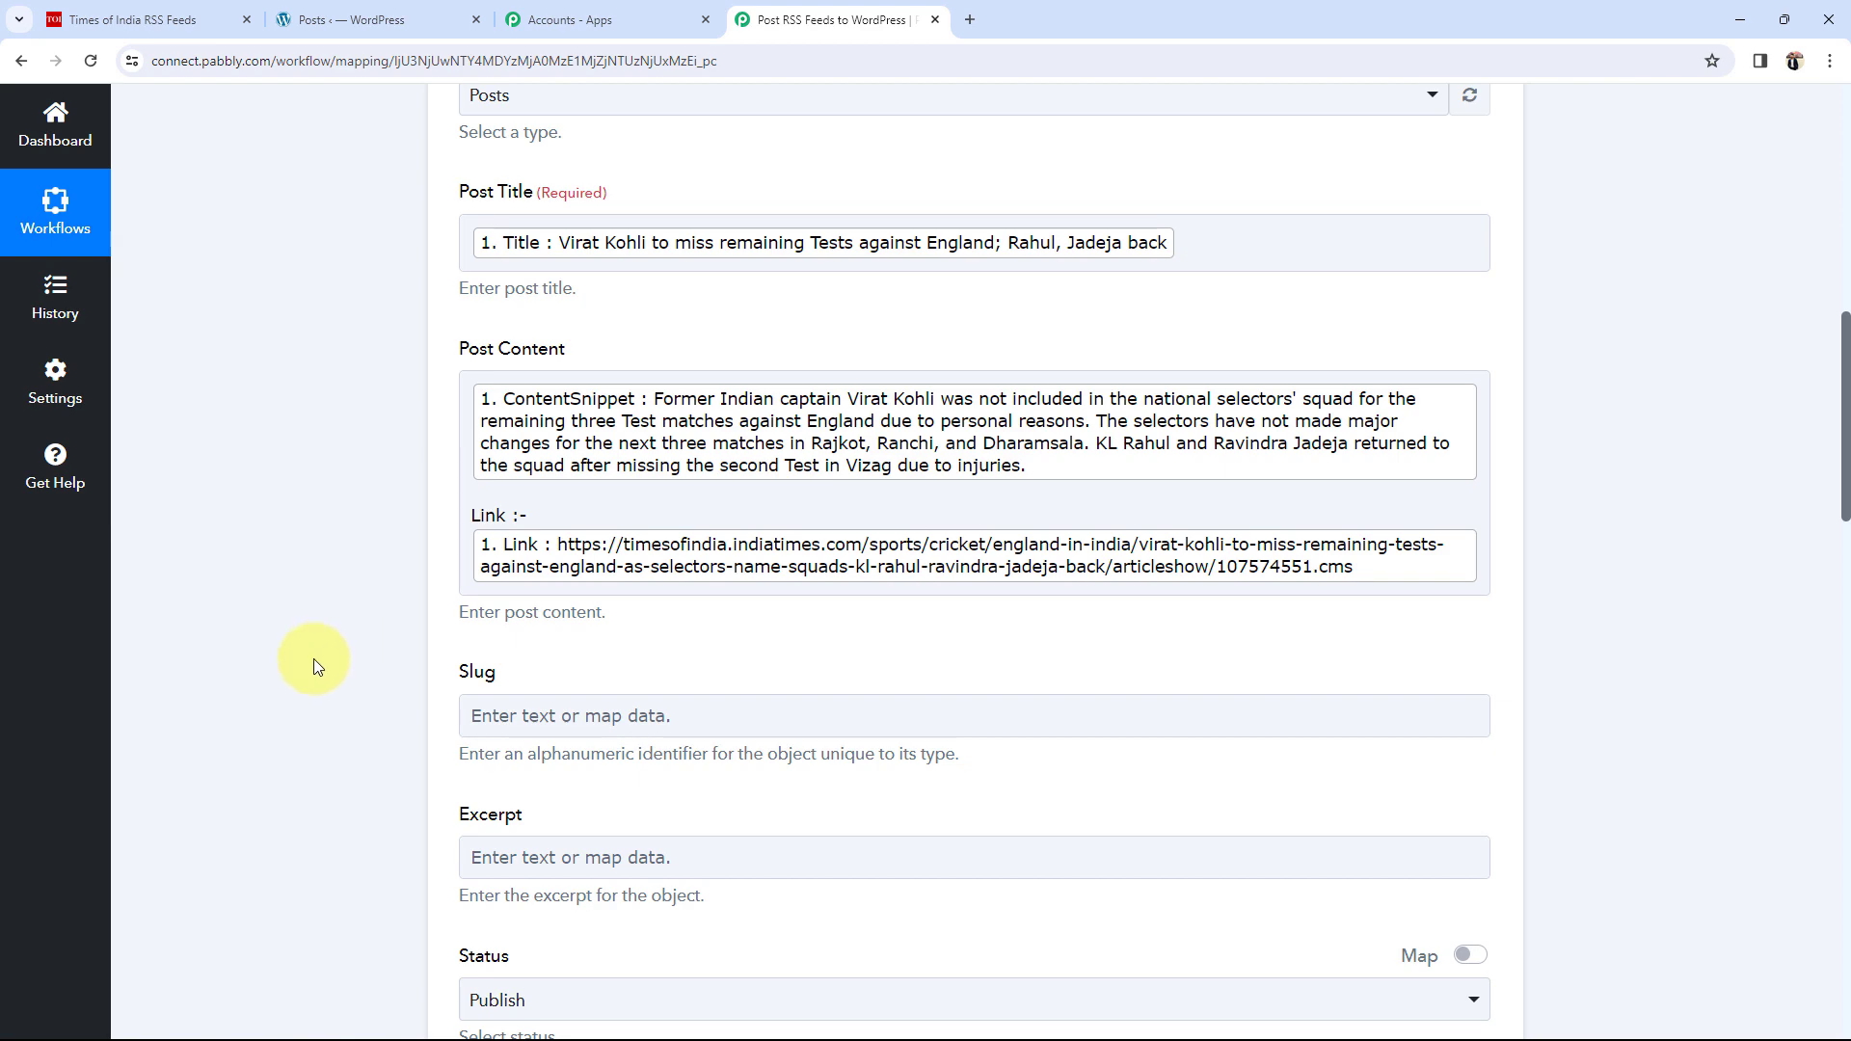
# Enable mapping for Featured Media ID and clear its value so the field is empty.
pyautogui.scroll(-7, 294, 732)
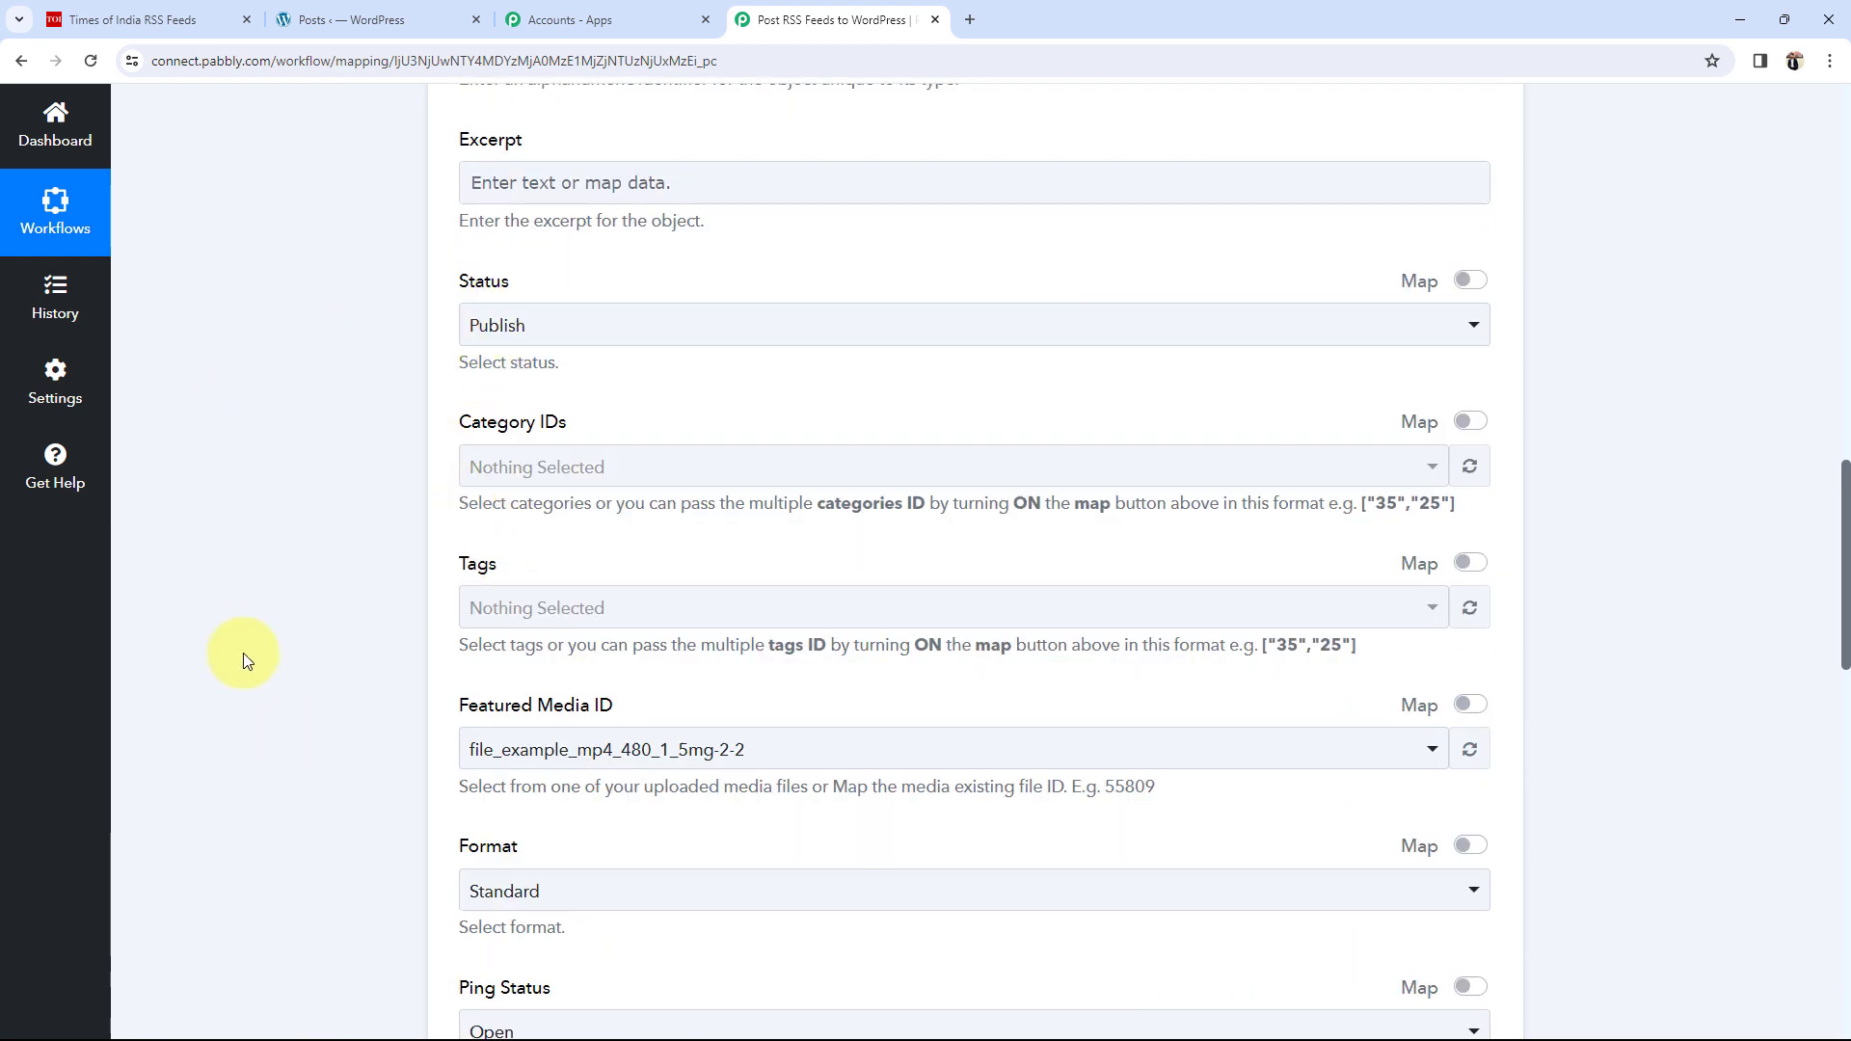
pyautogui.scroll(-1, 360, 632)
pyautogui.click(883, 506)
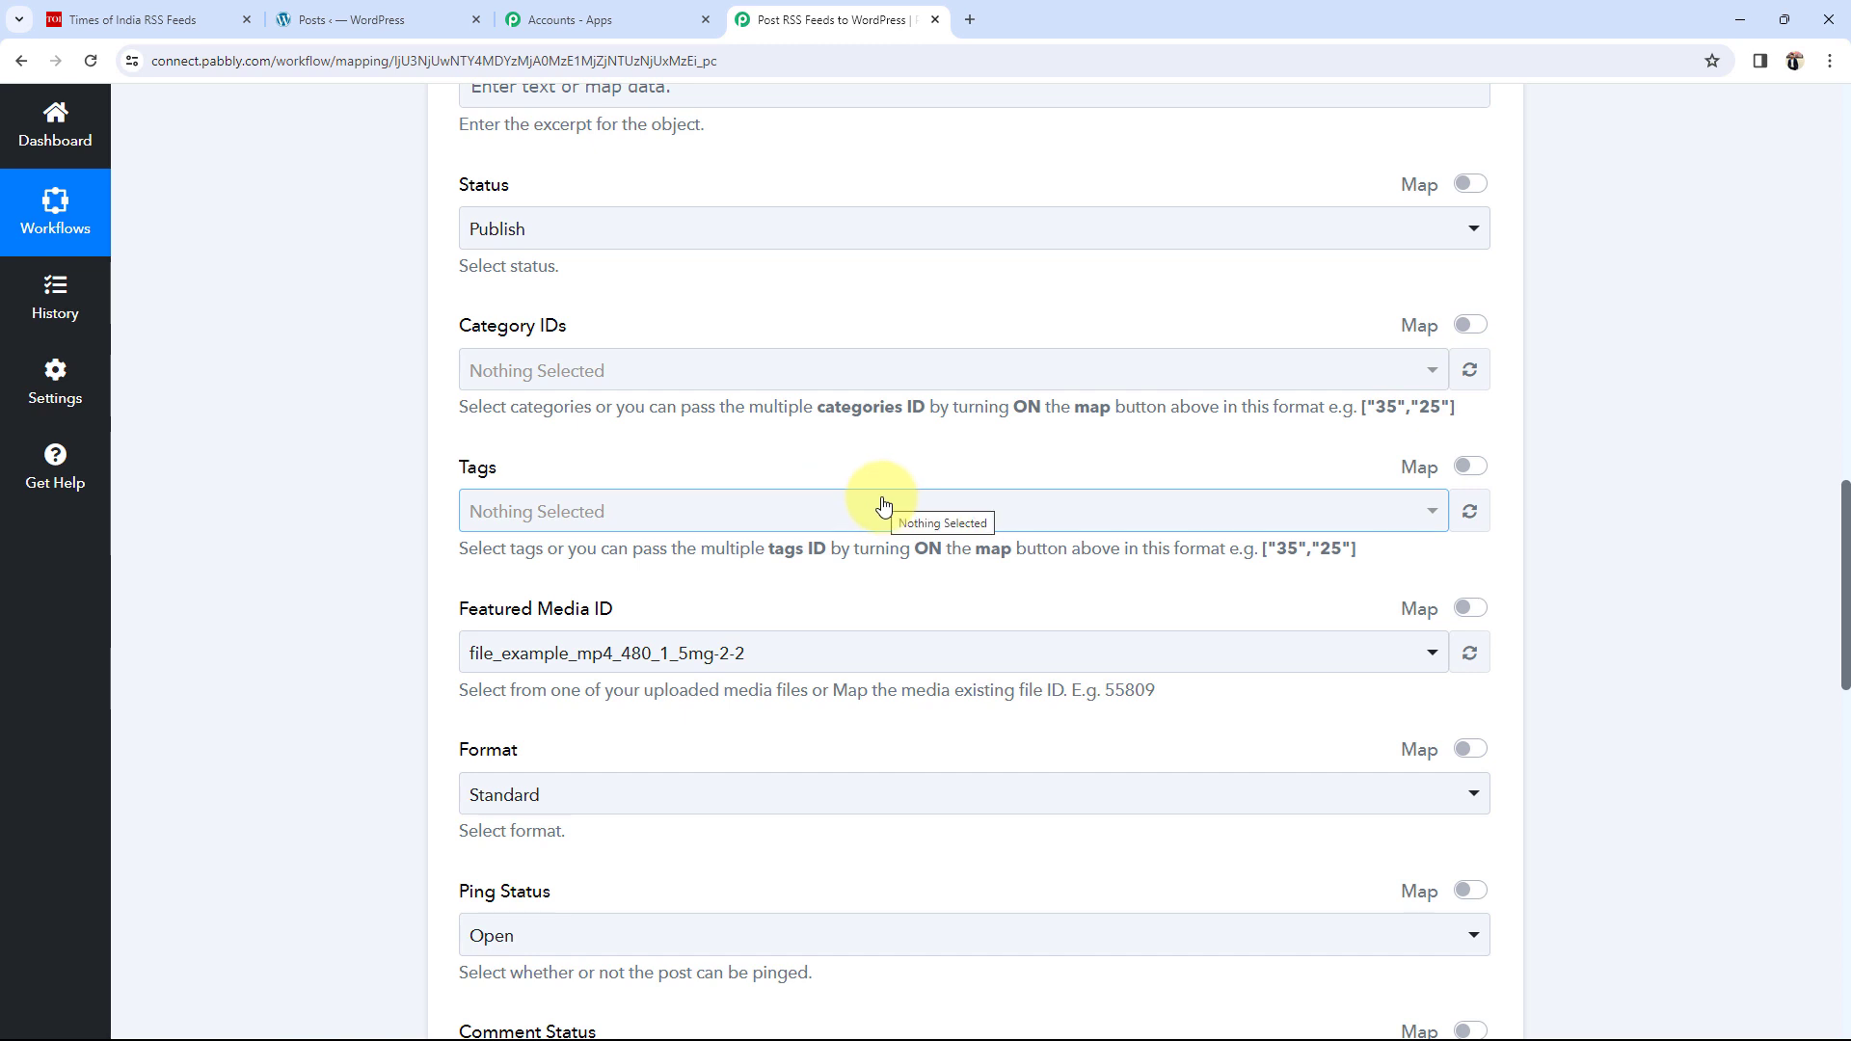
pyautogui.click(1470, 610)
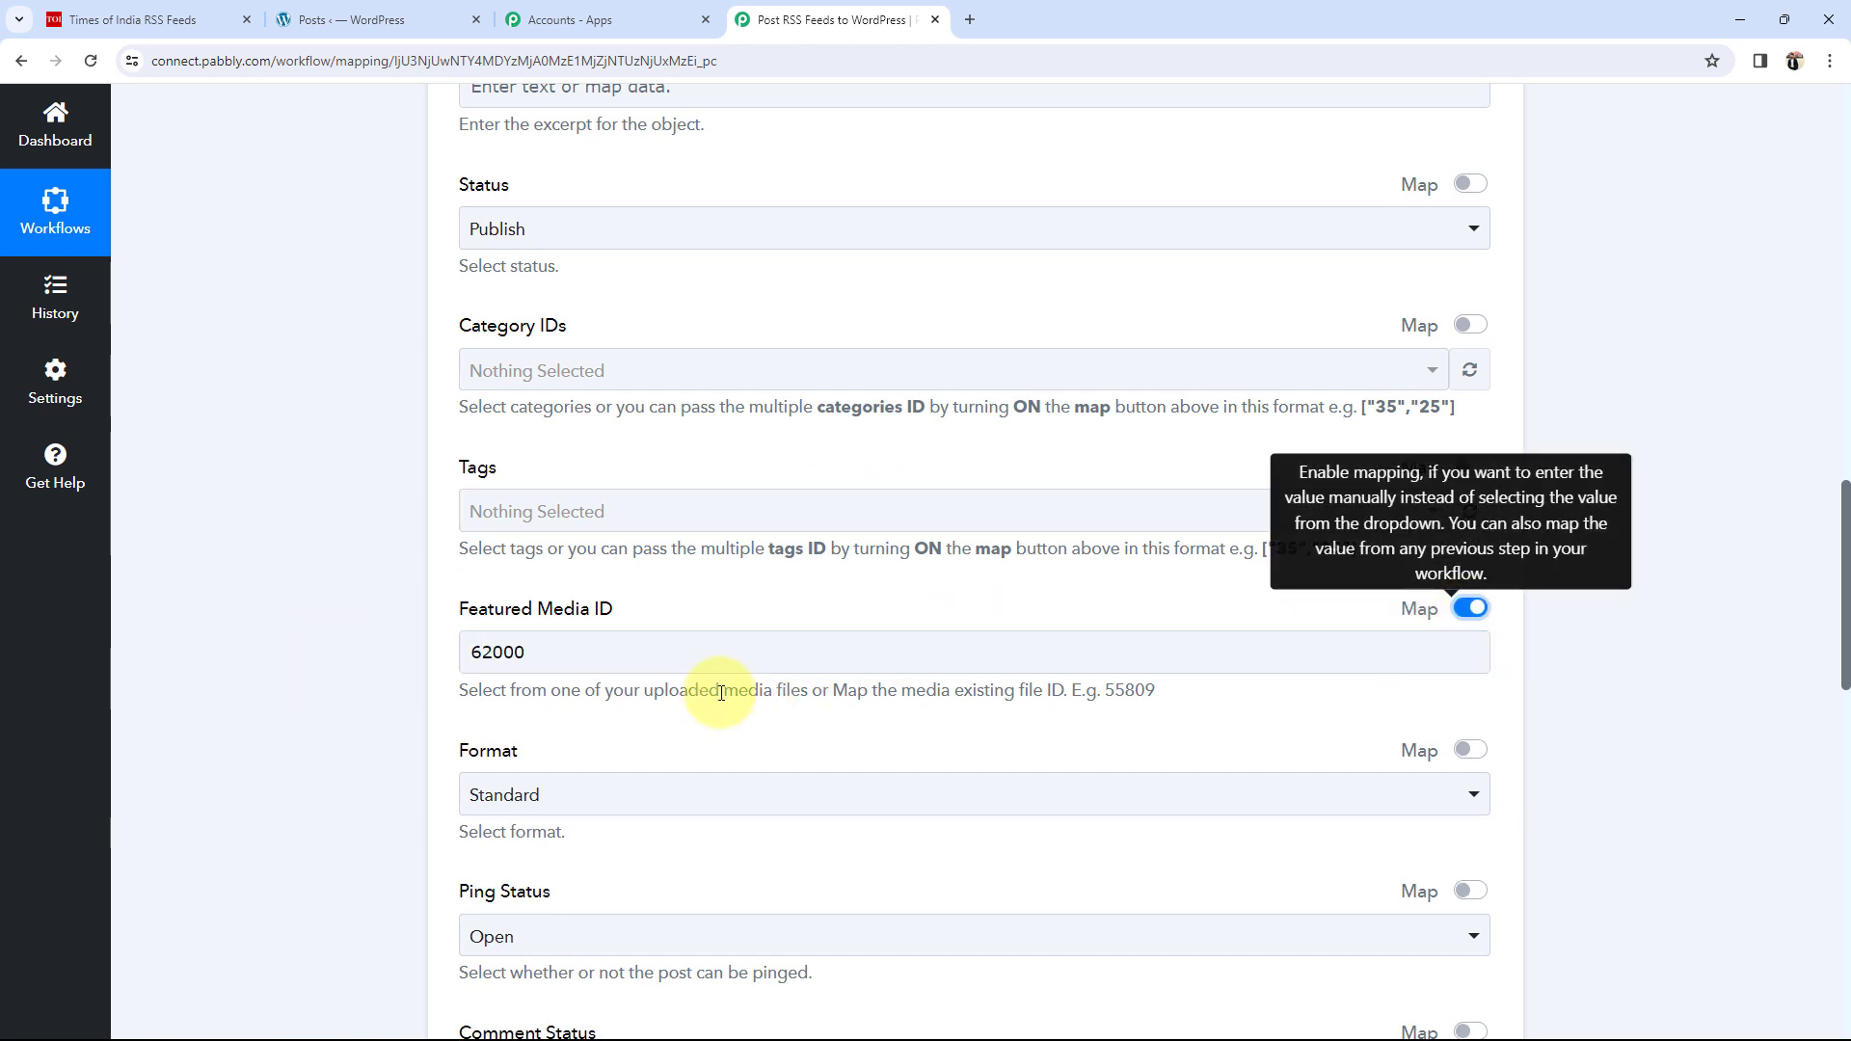
pyautogui.moveTo(540, 653); pyautogui.dragTo(384, 649)
pyautogui.press('BackSpace')
pyautogui.click(365, 657)
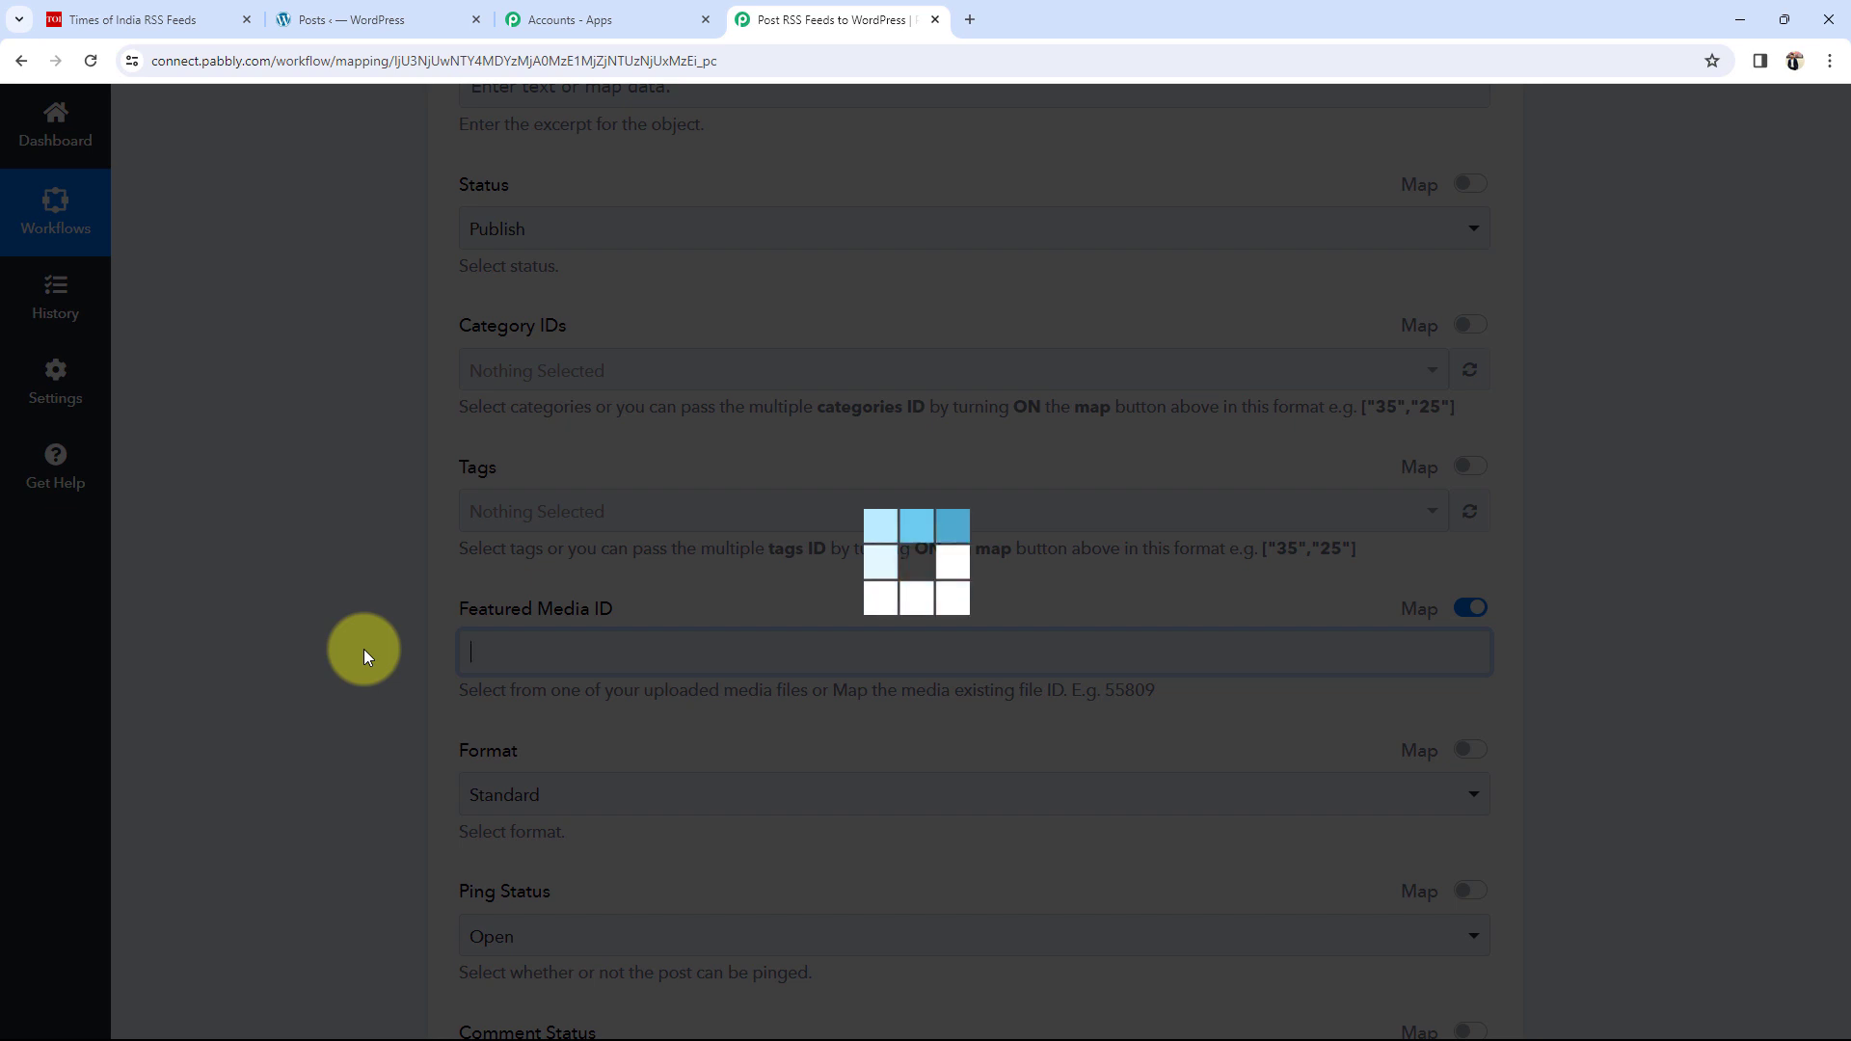
# Save the Create a Post action with a test request, leaving the remaining fields at their defaults, and examine the response received.
pyautogui.scroll(-4, 364, 655)
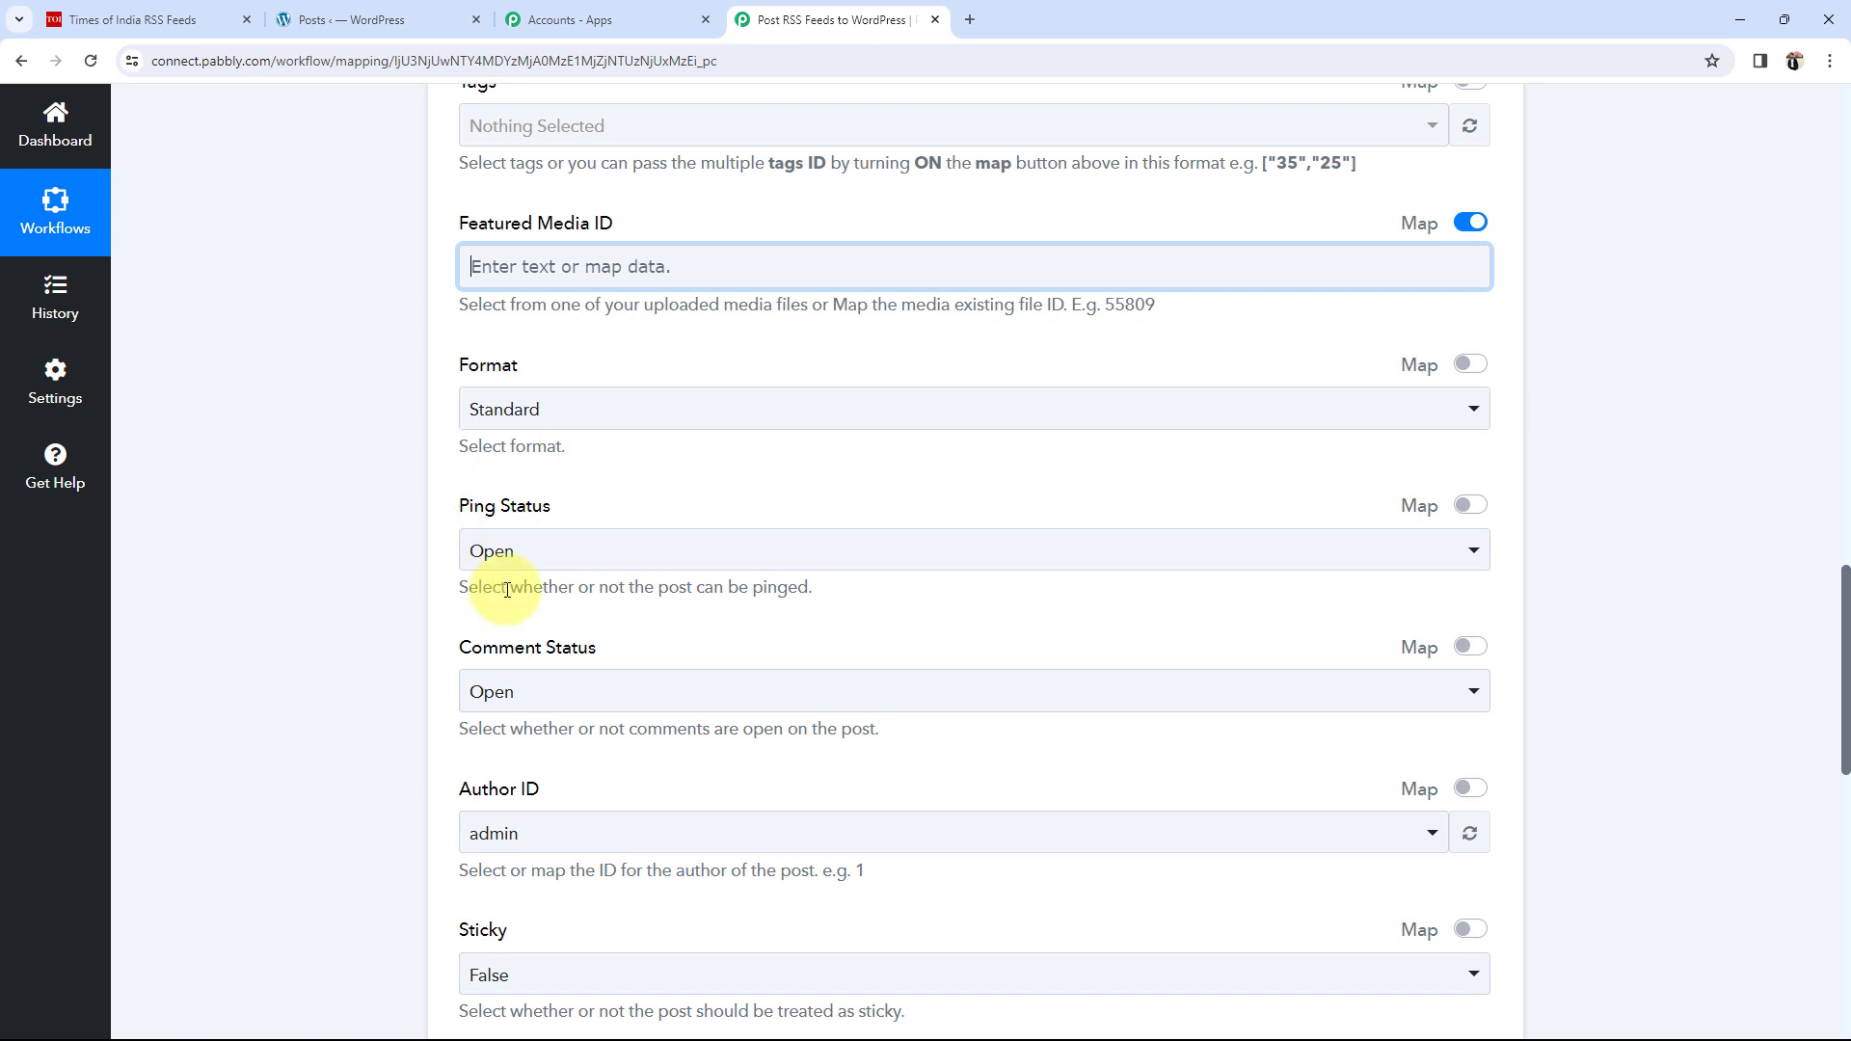
pyautogui.scroll(-4, 421, 547)
pyautogui.scroll(-1, 399, 532)
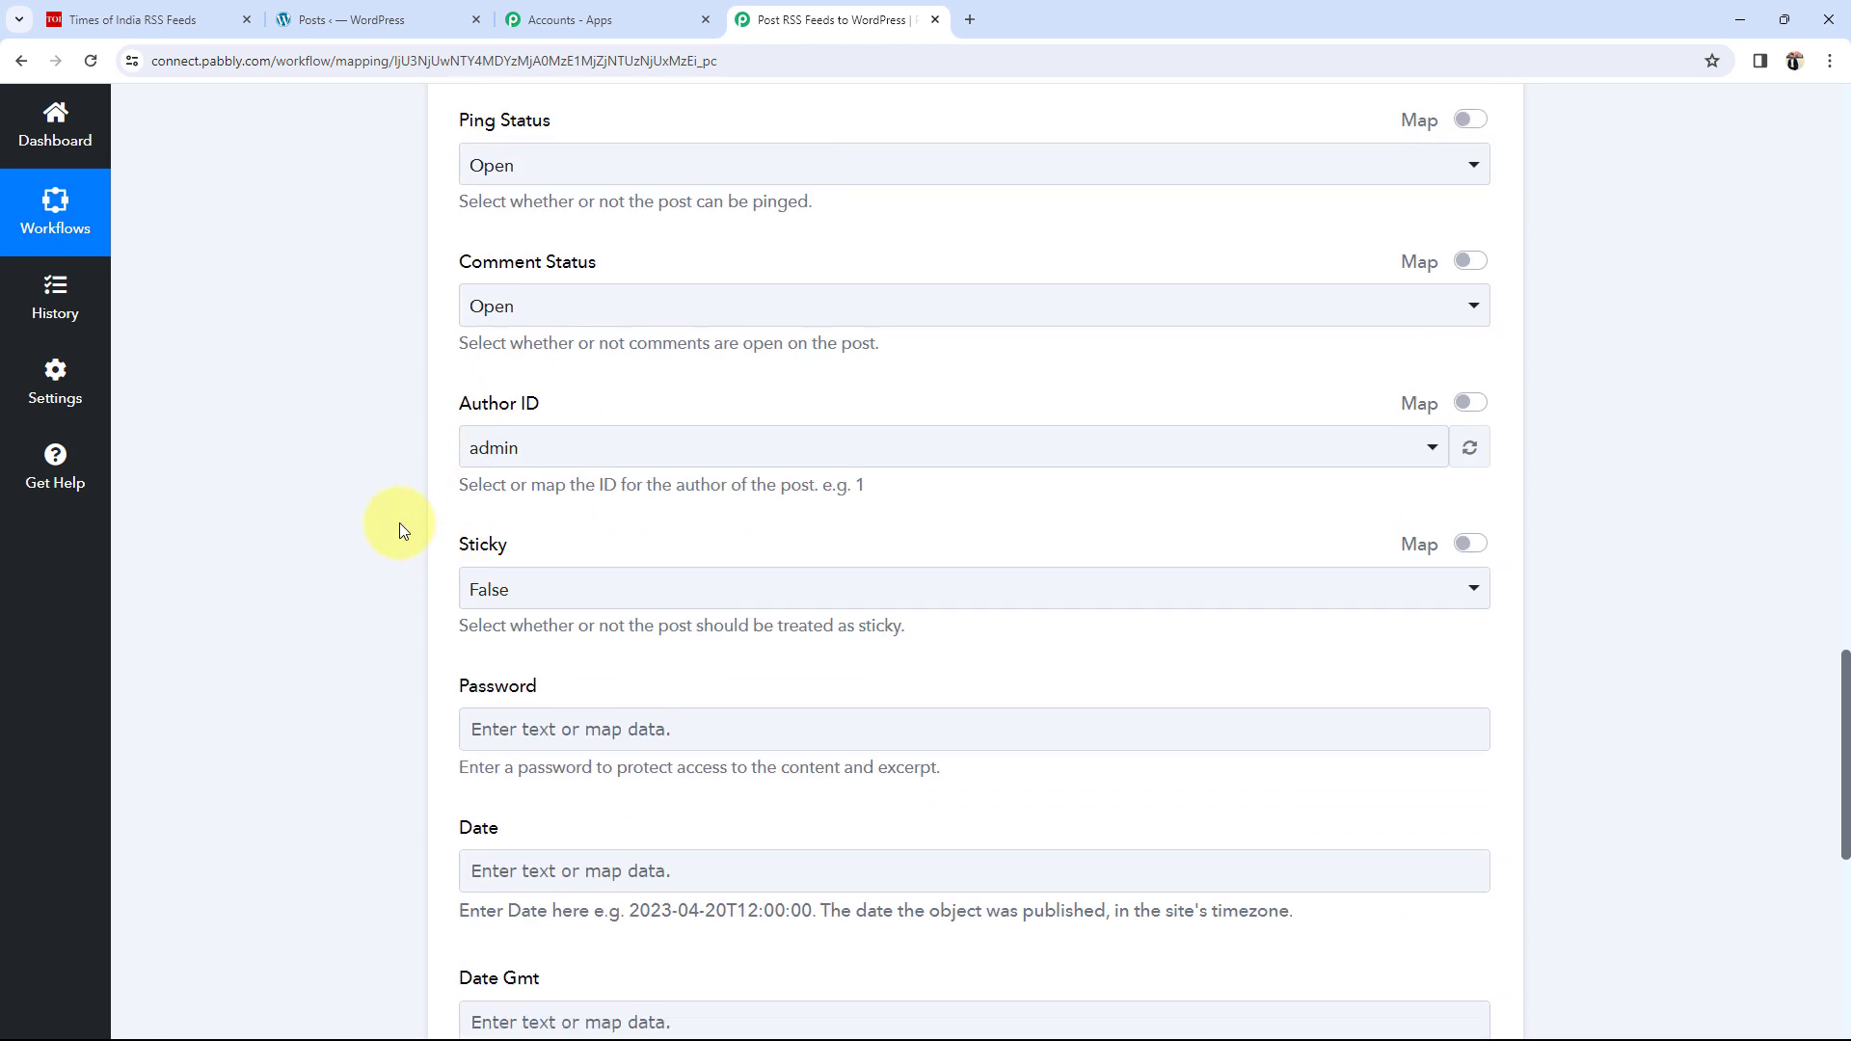
pyautogui.scroll(-2, 401, 531)
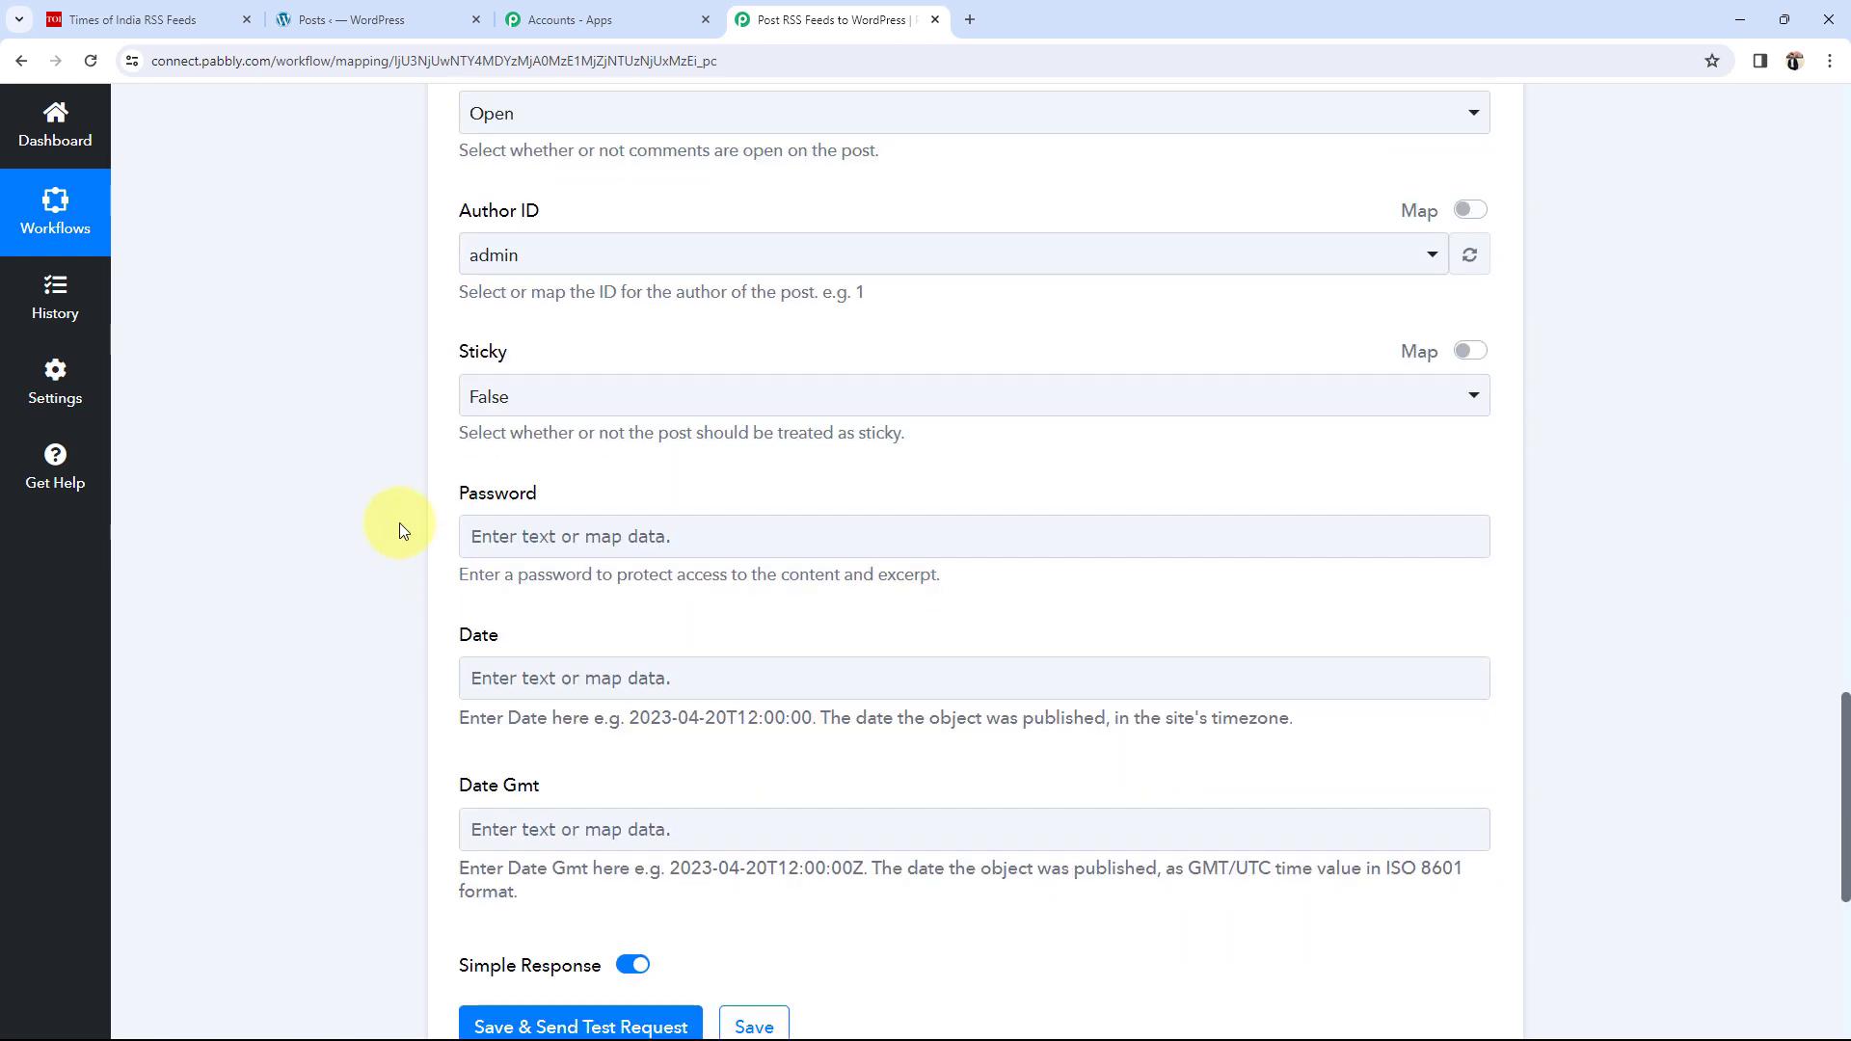
pyautogui.scroll(-2, 402, 531)
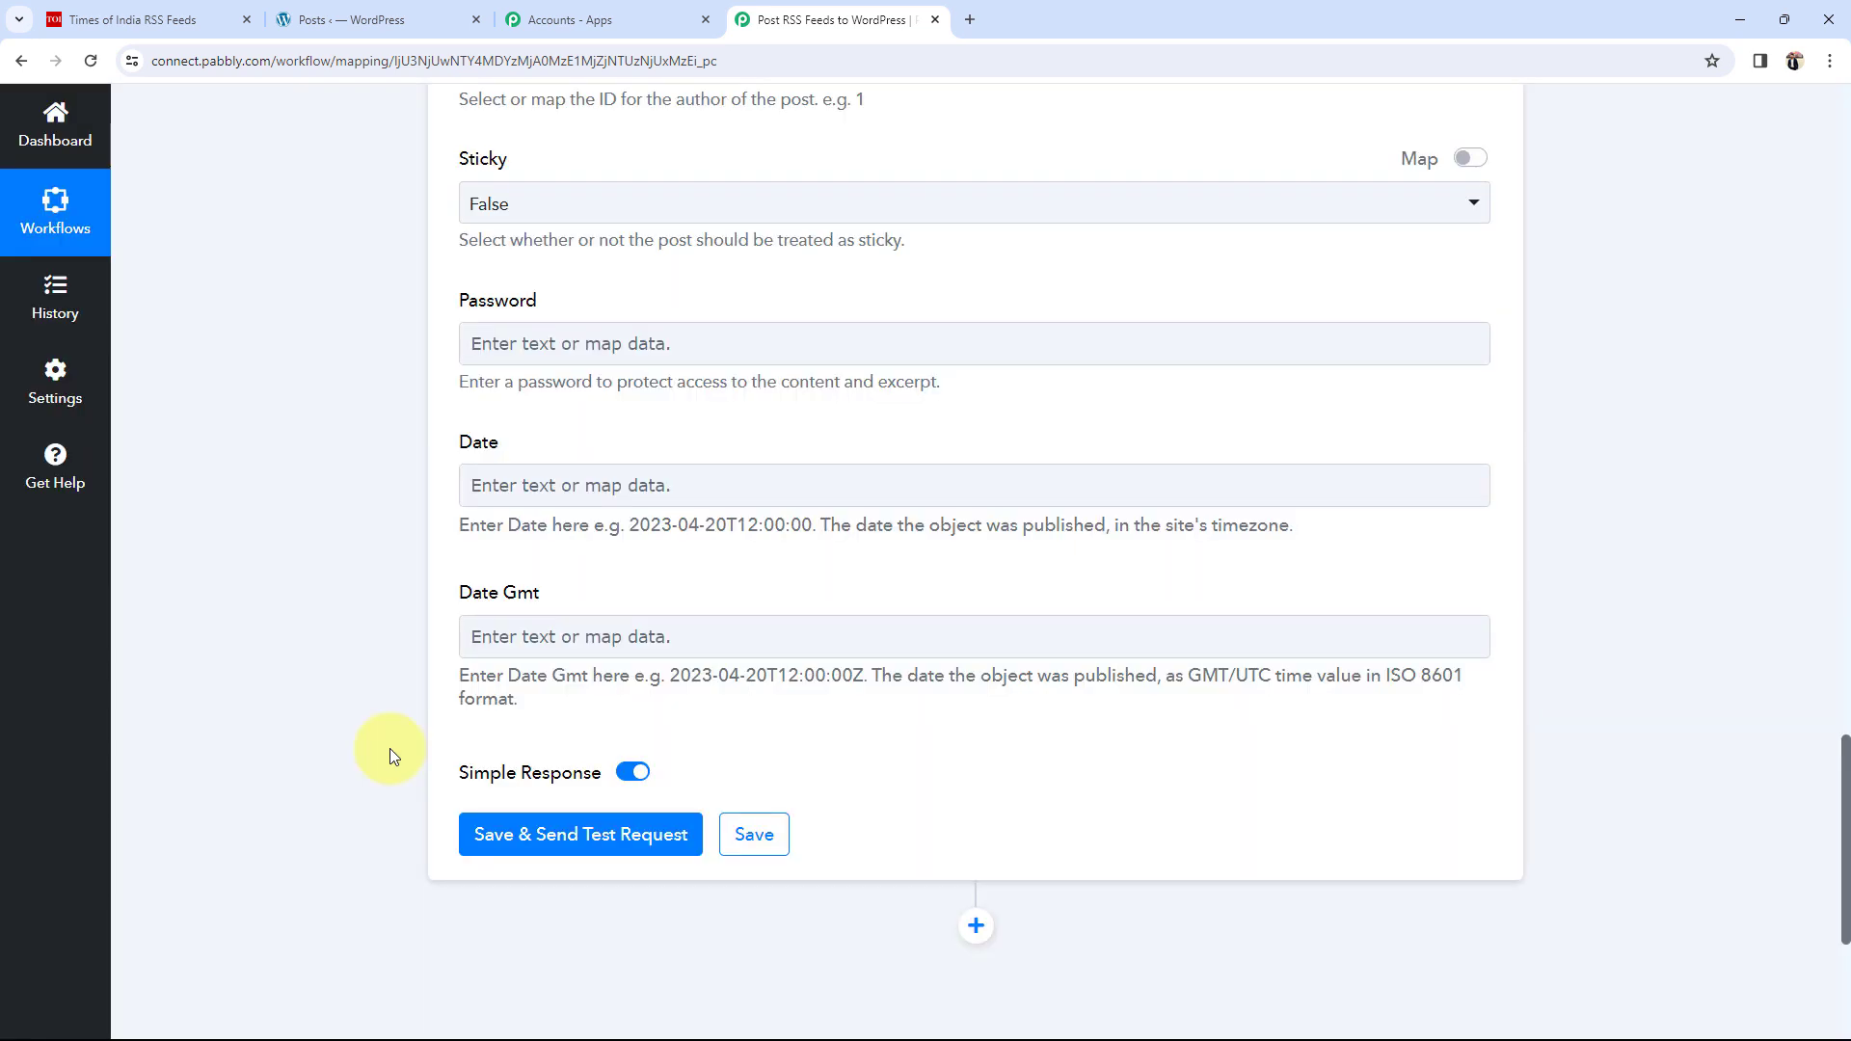
pyautogui.scroll(-4, 385, 740)
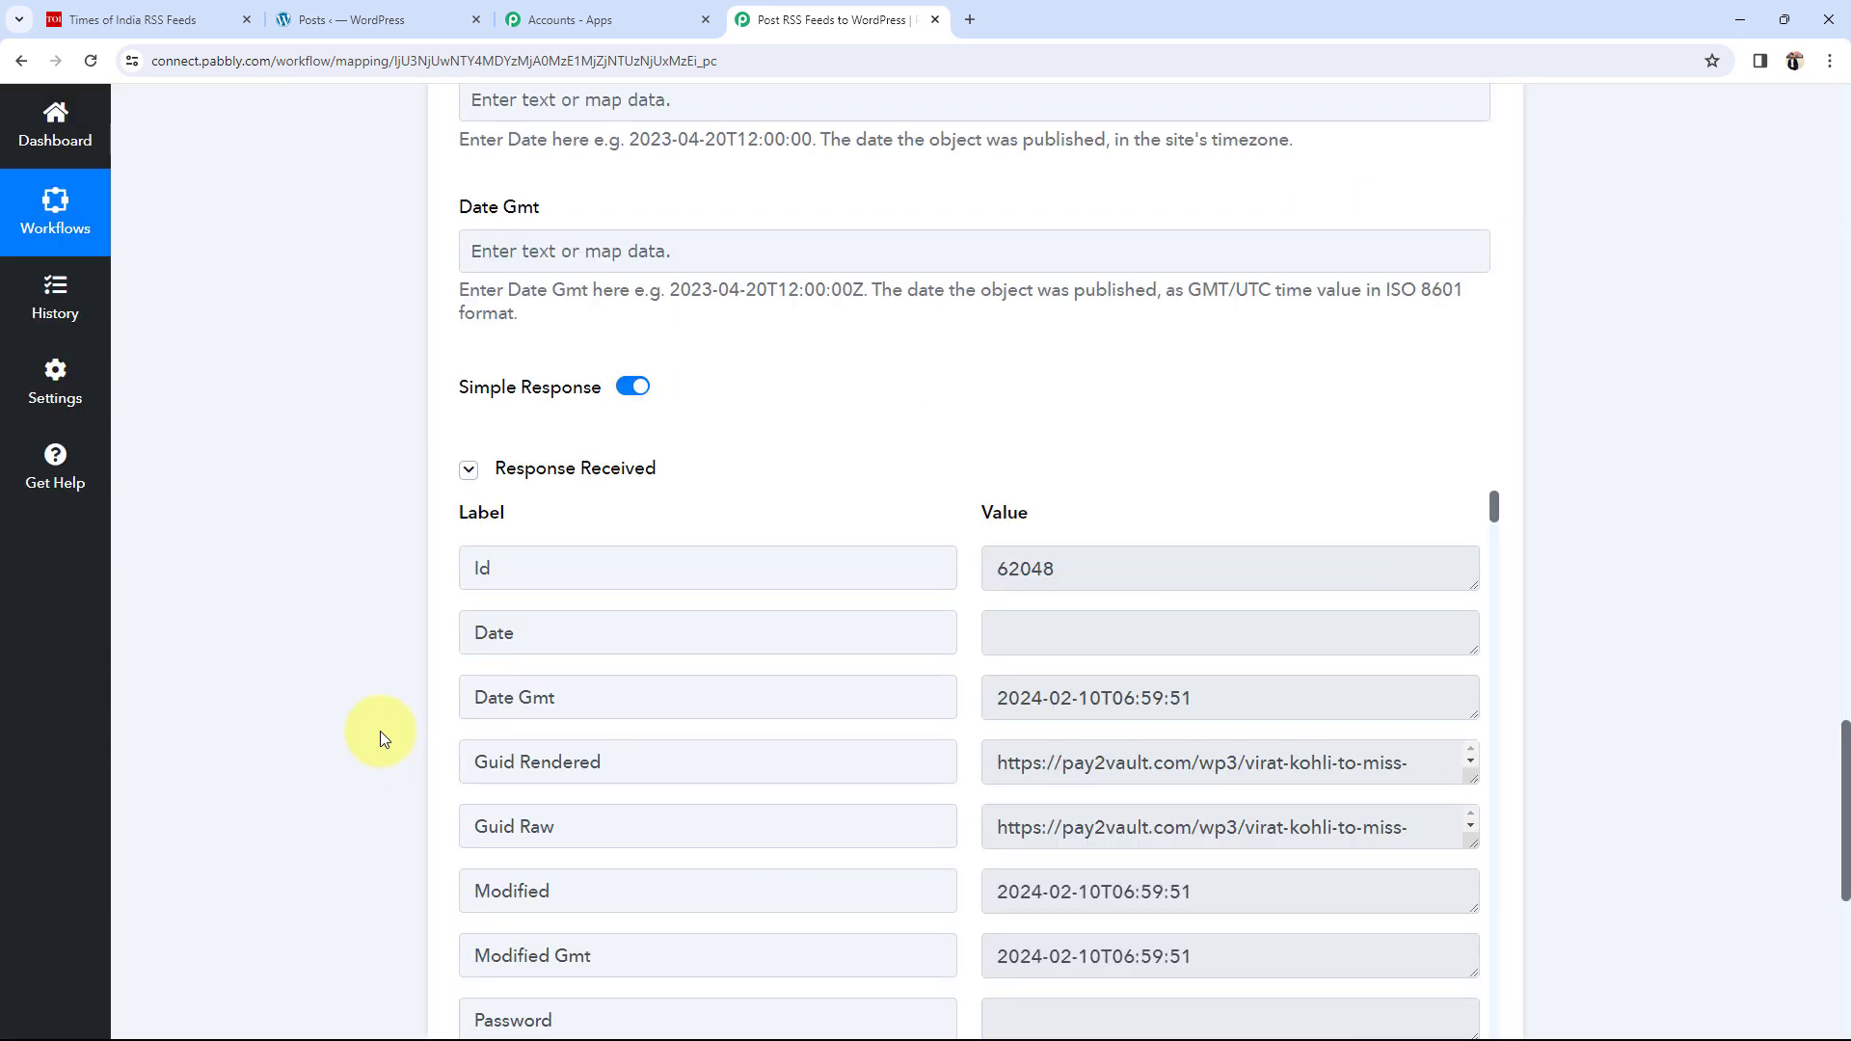
pyautogui.scroll(-2, 380, 731)
pyautogui.scroll(-4, 1054, 591)
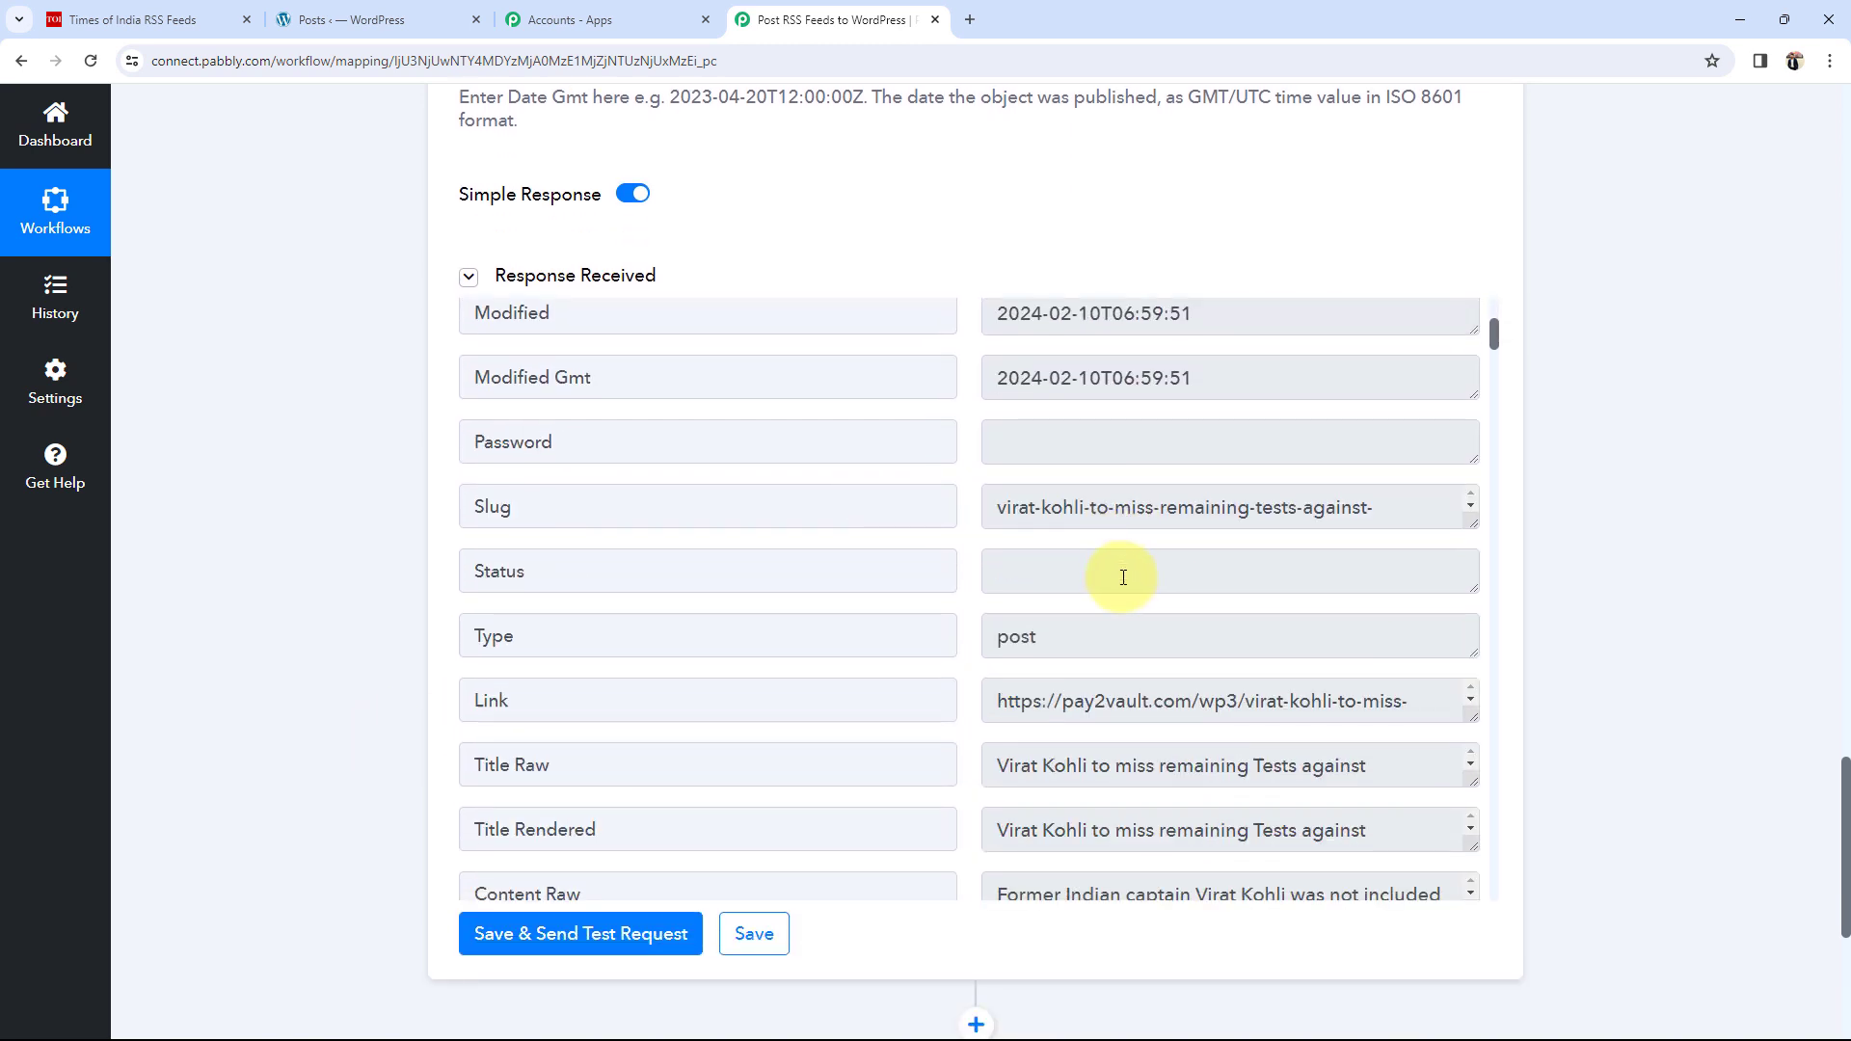
# Examine the link, raw title and raw content of the created post in the response received.
pyautogui.moveTo(1002, 698); pyautogui.dragTo(1397, 723)
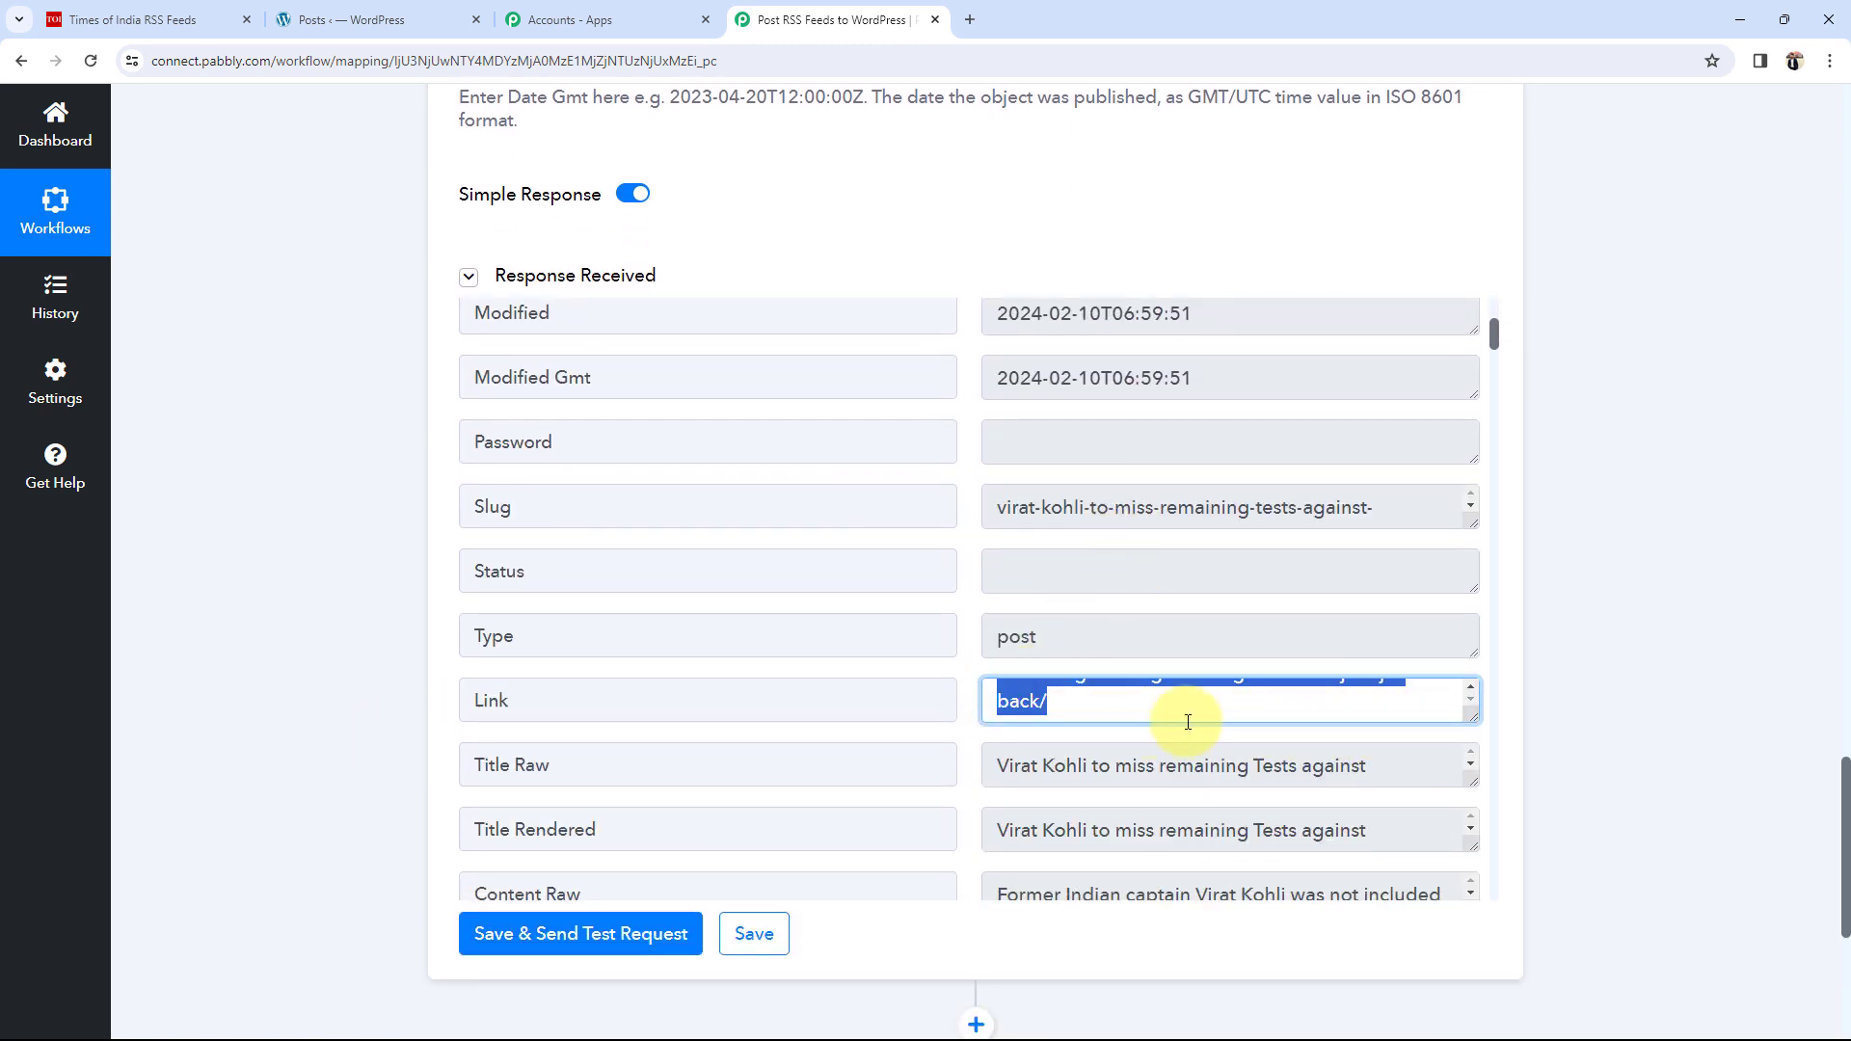
pyautogui.moveTo(1004, 764); pyautogui.dragTo(1293, 748)
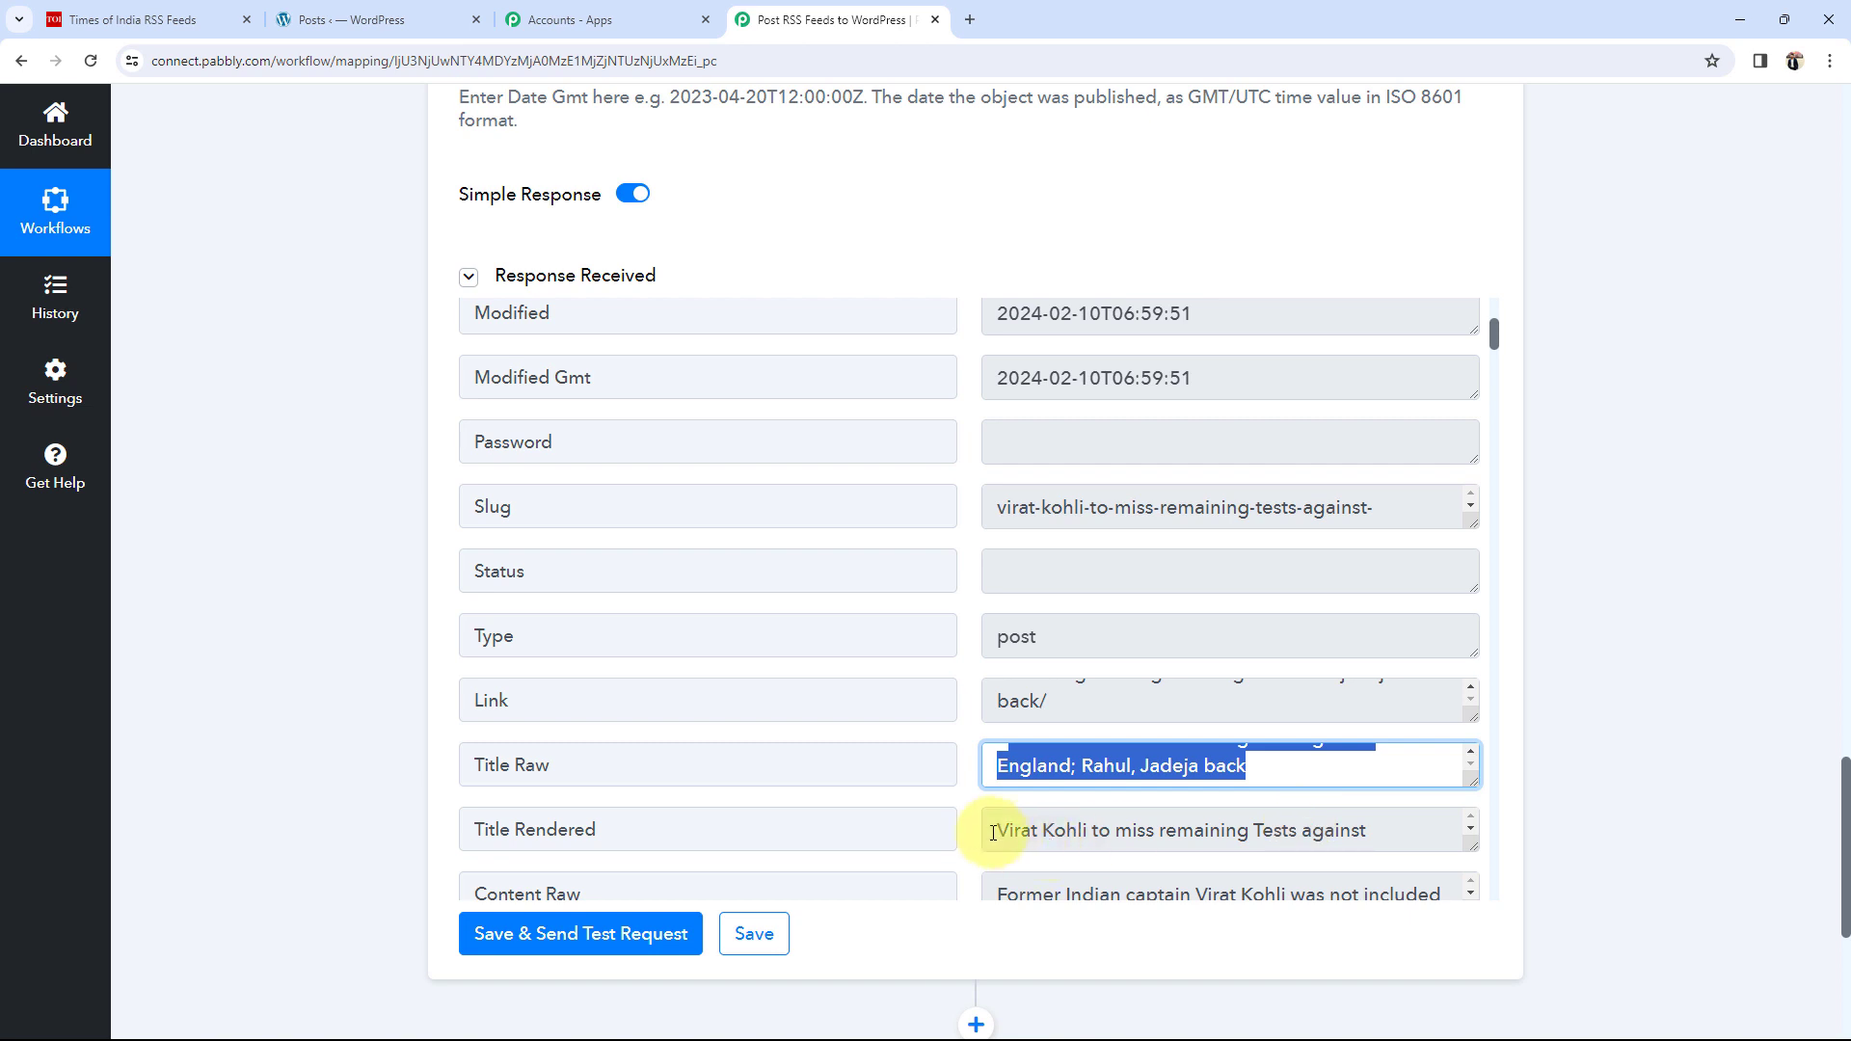
pyautogui.scroll(-1, 1071, 817)
pyautogui.scroll(-2, 1041, 829)
pyautogui.moveTo(1115, 797); pyautogui.dragTo(1012, 826)
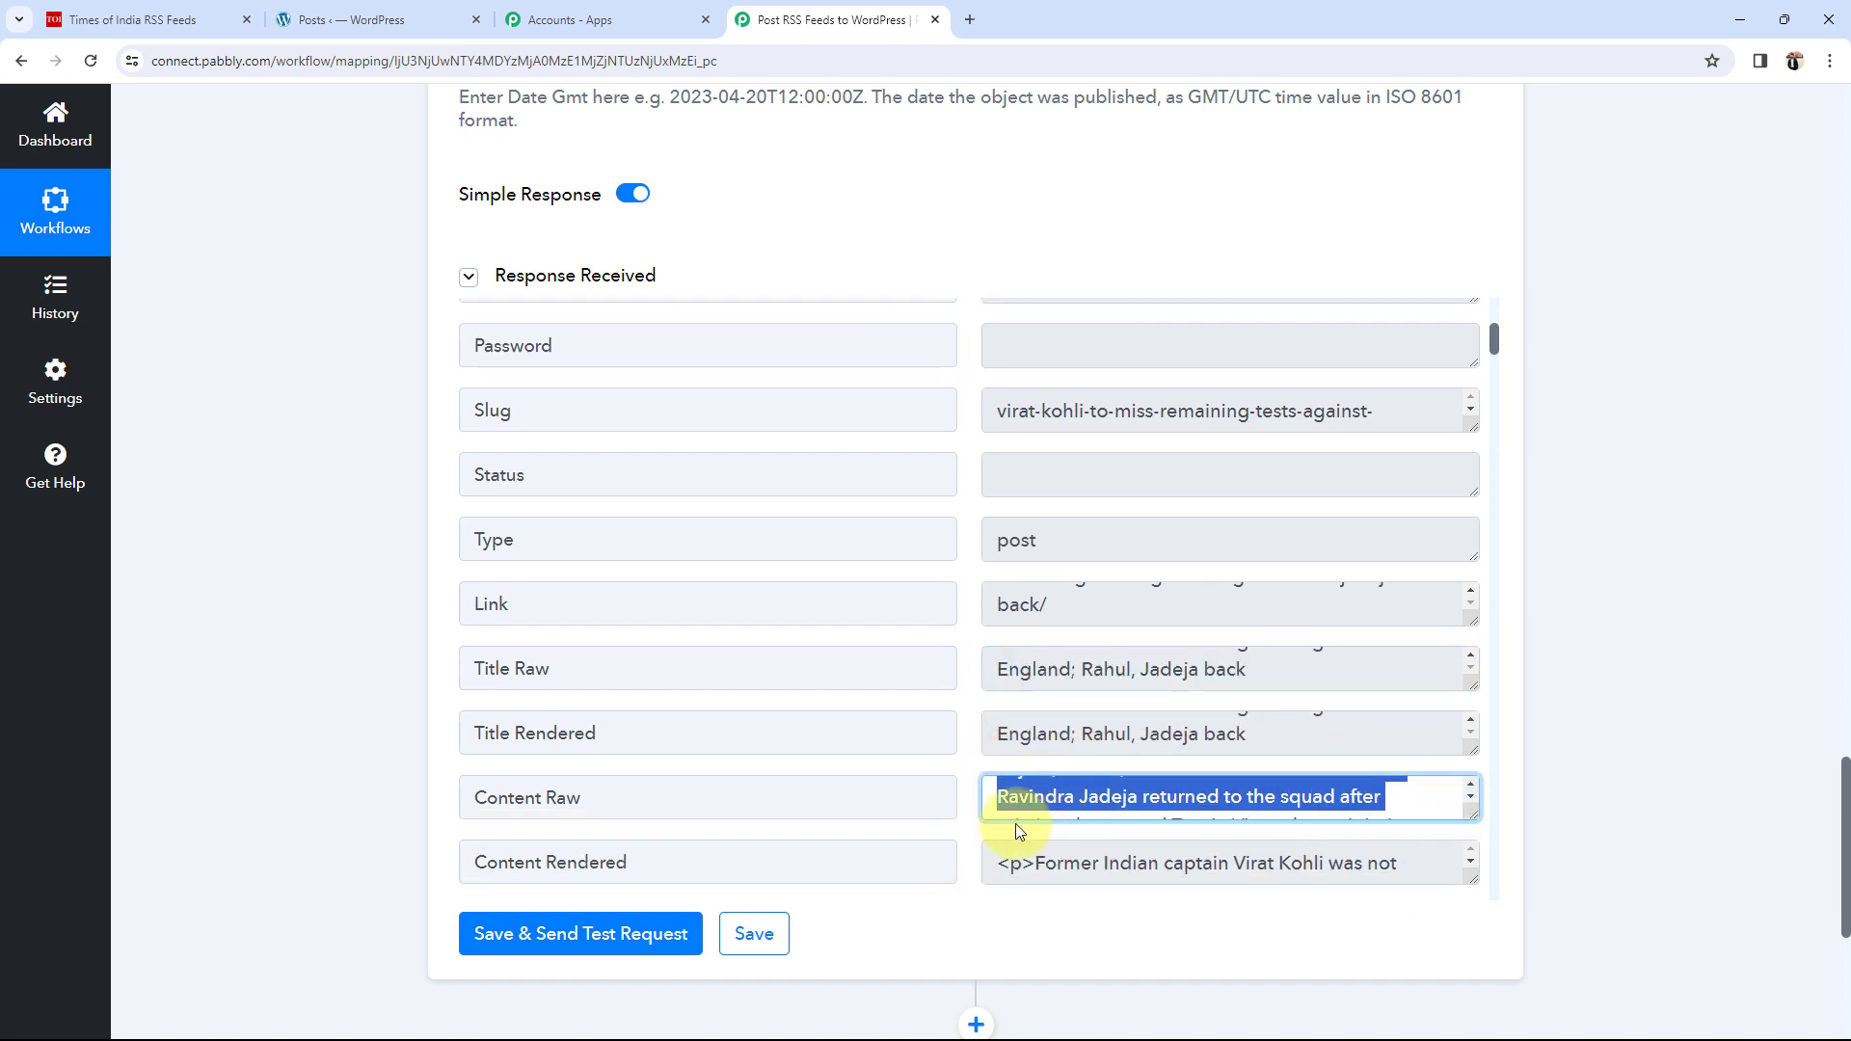
pyautogui.scroll(-3, 1032, 771)
pyautogui.scroll(-5, 1056, 709)
pyautogui.scroll(11, 1055, 709)
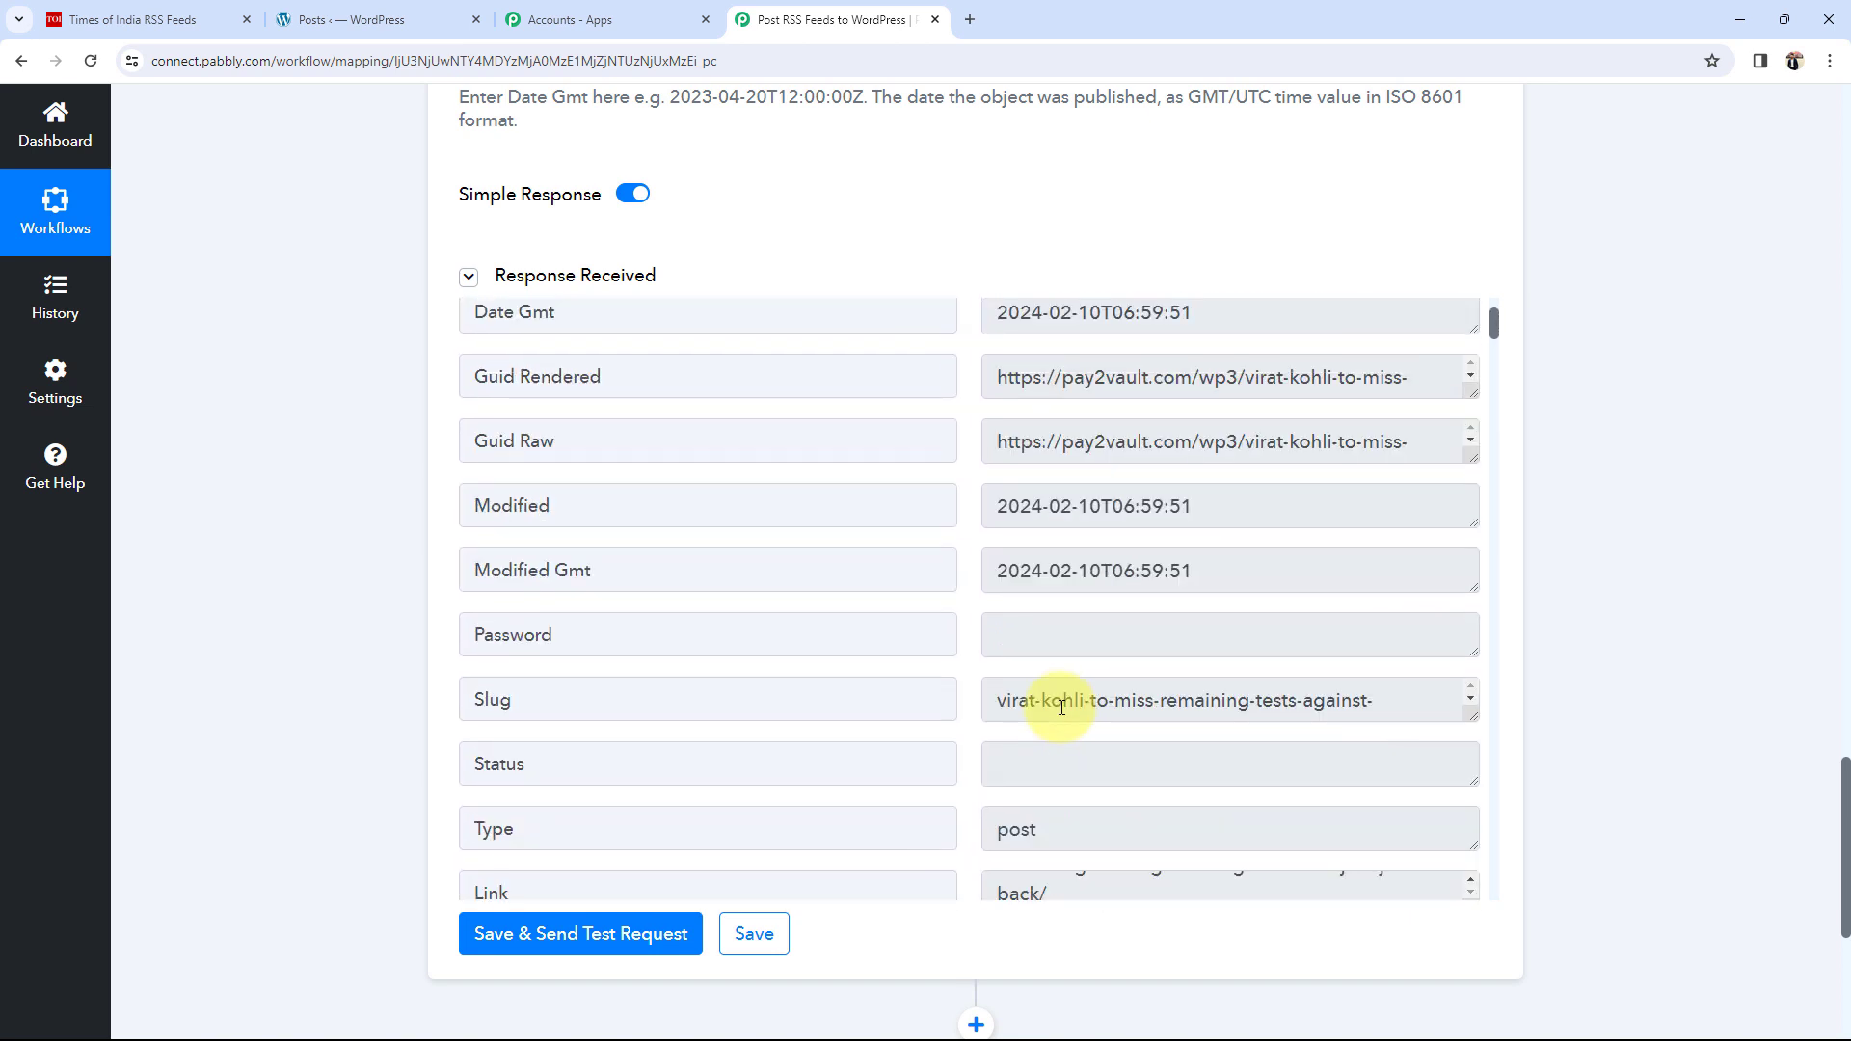
# Switch to WordPress, refresh the posts list, open the new Virat Kohli post and view its published page through the permalink.
pyautogui.click(373, 20)
pyautogui.click(100, 65)
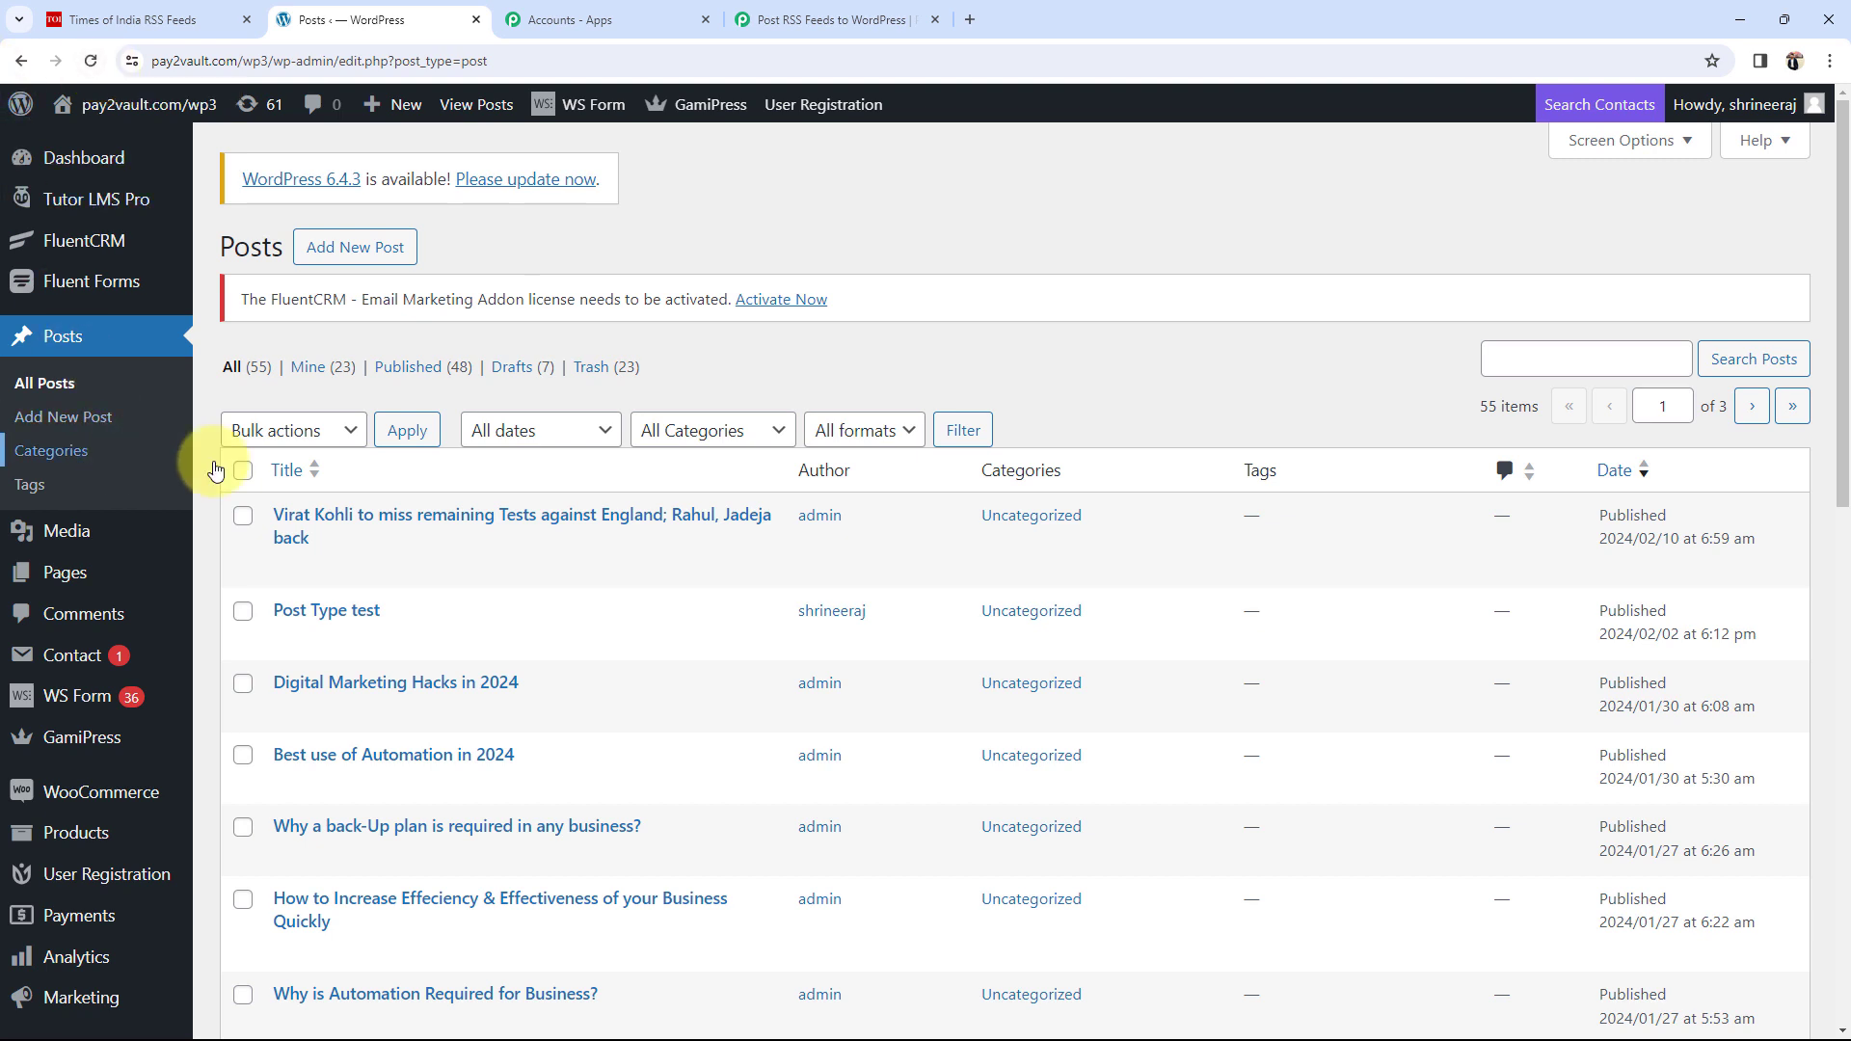
pyautogui.click(342, 519)
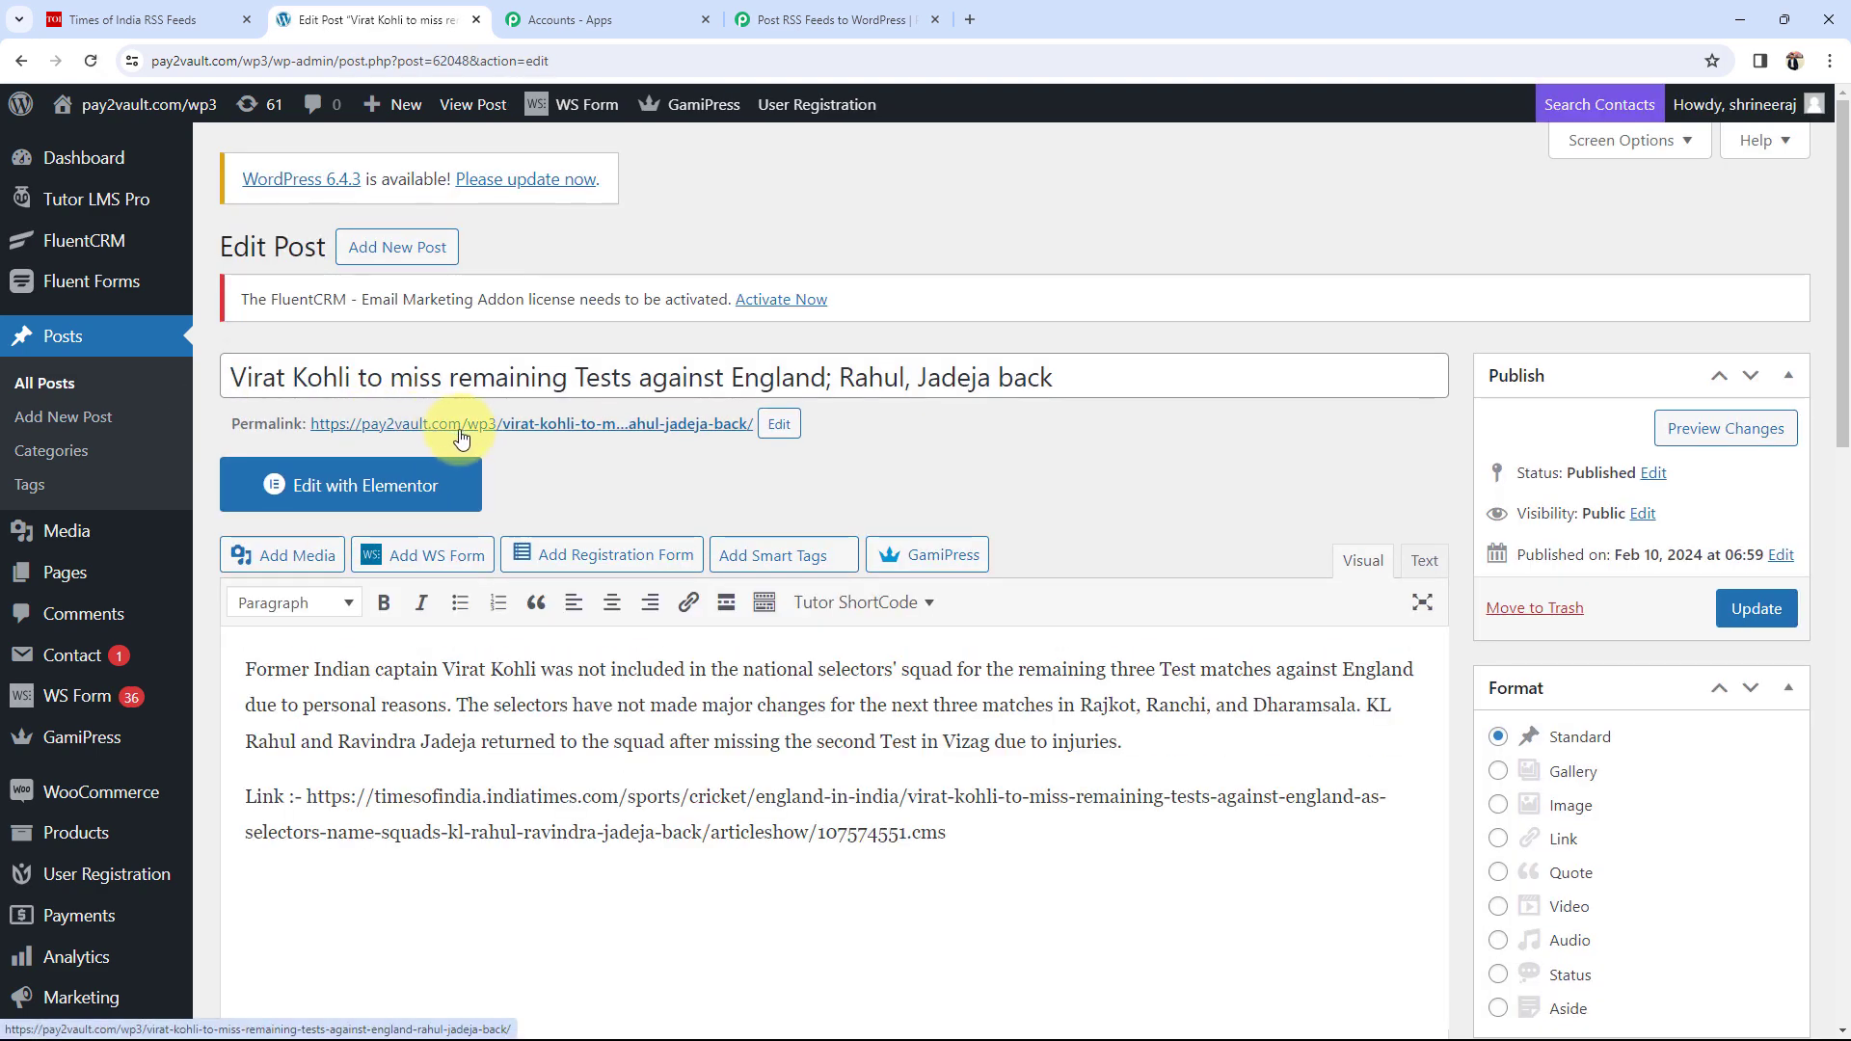
pyautogui.click(459, 436)
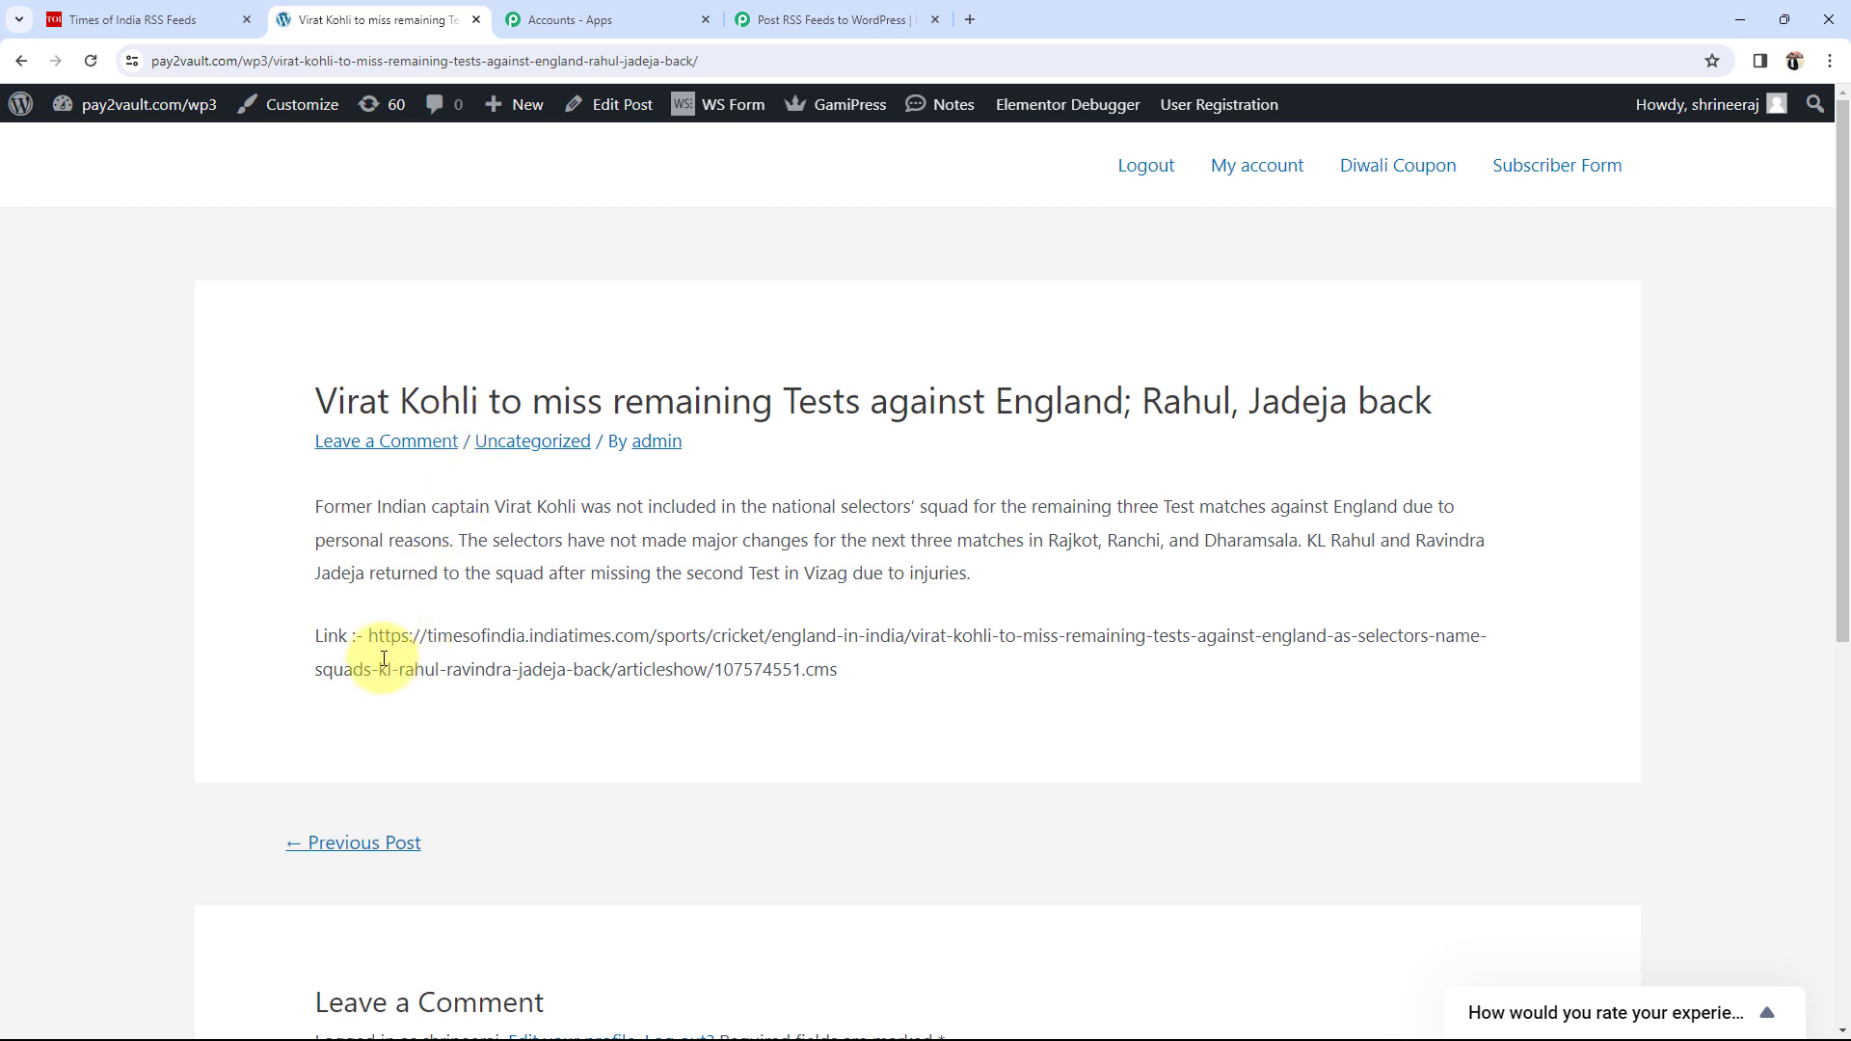
# Copy the Times of India link from the published post, open it in a new tab to review the article, and close that tab.
pyautogui.moveTo(371, 633); pyautogui.dragTo(893, 686)
pyautogui.hotkey('ctrl', 'c')
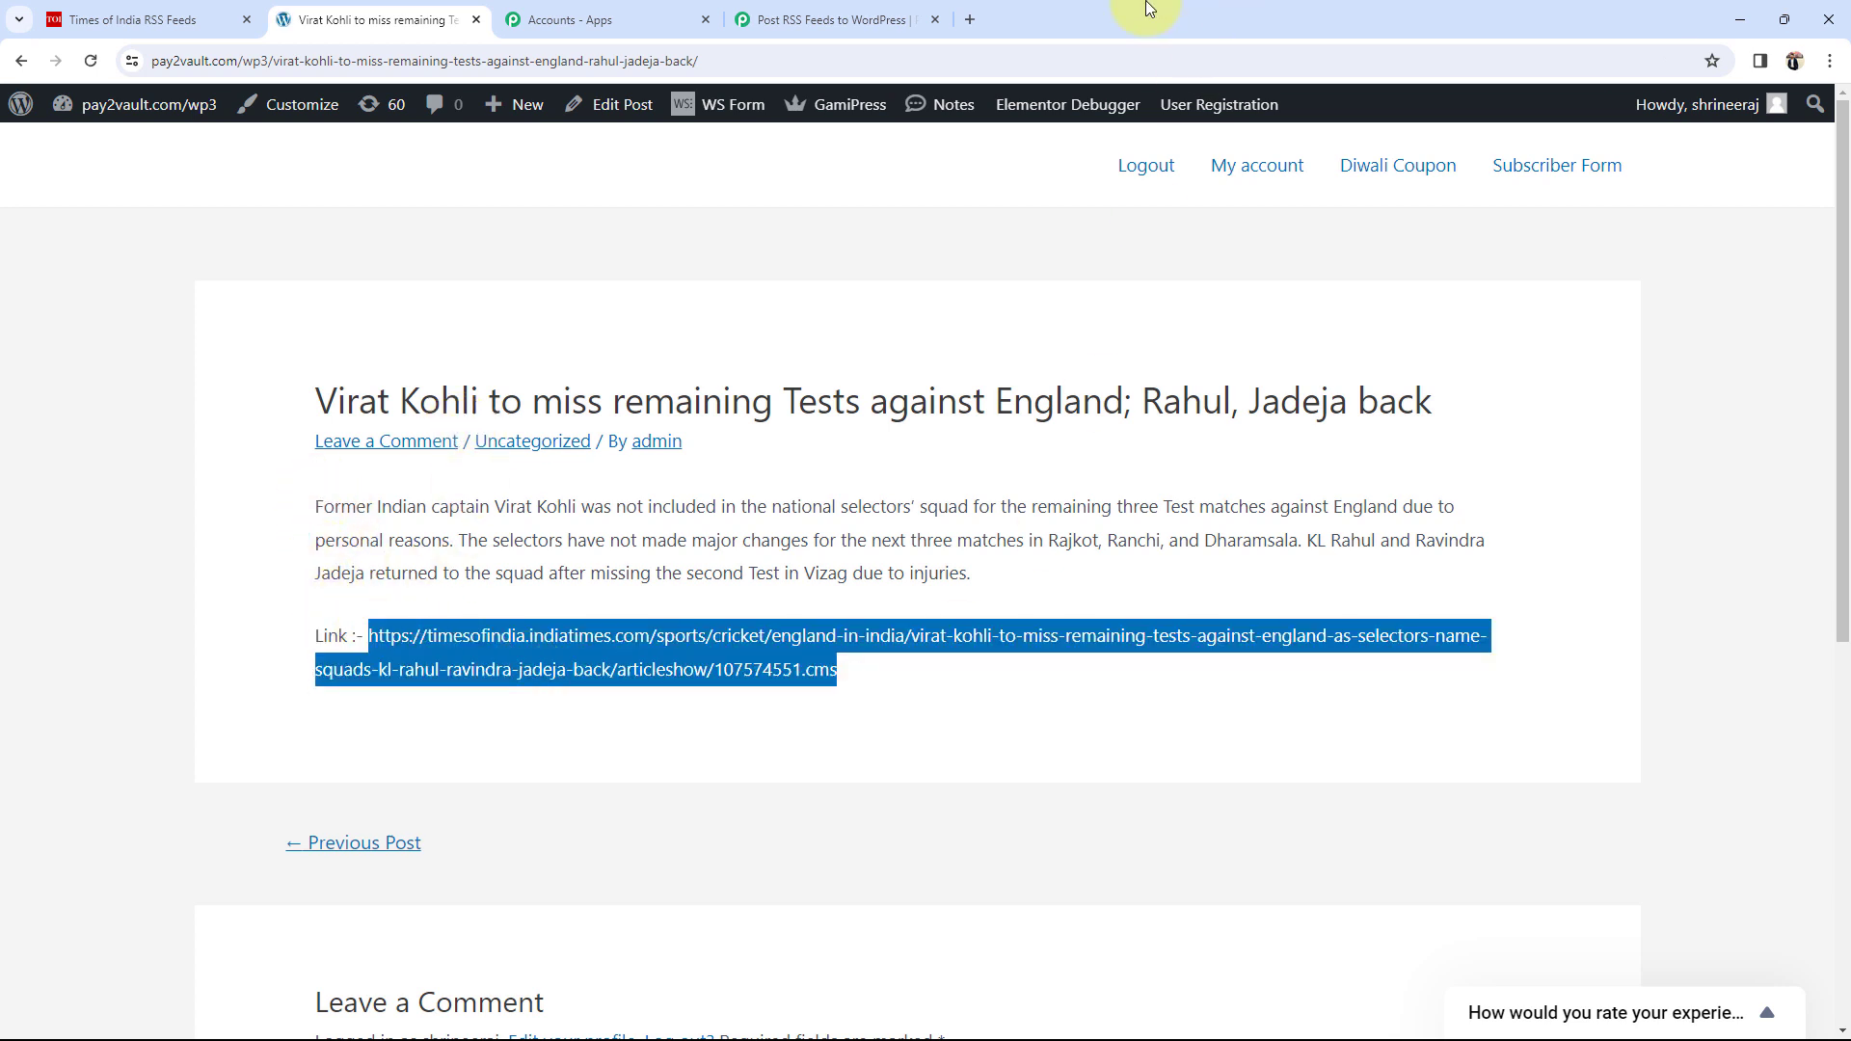
pyautogui.click(970, 19)
pyautogui.click(725, 488)
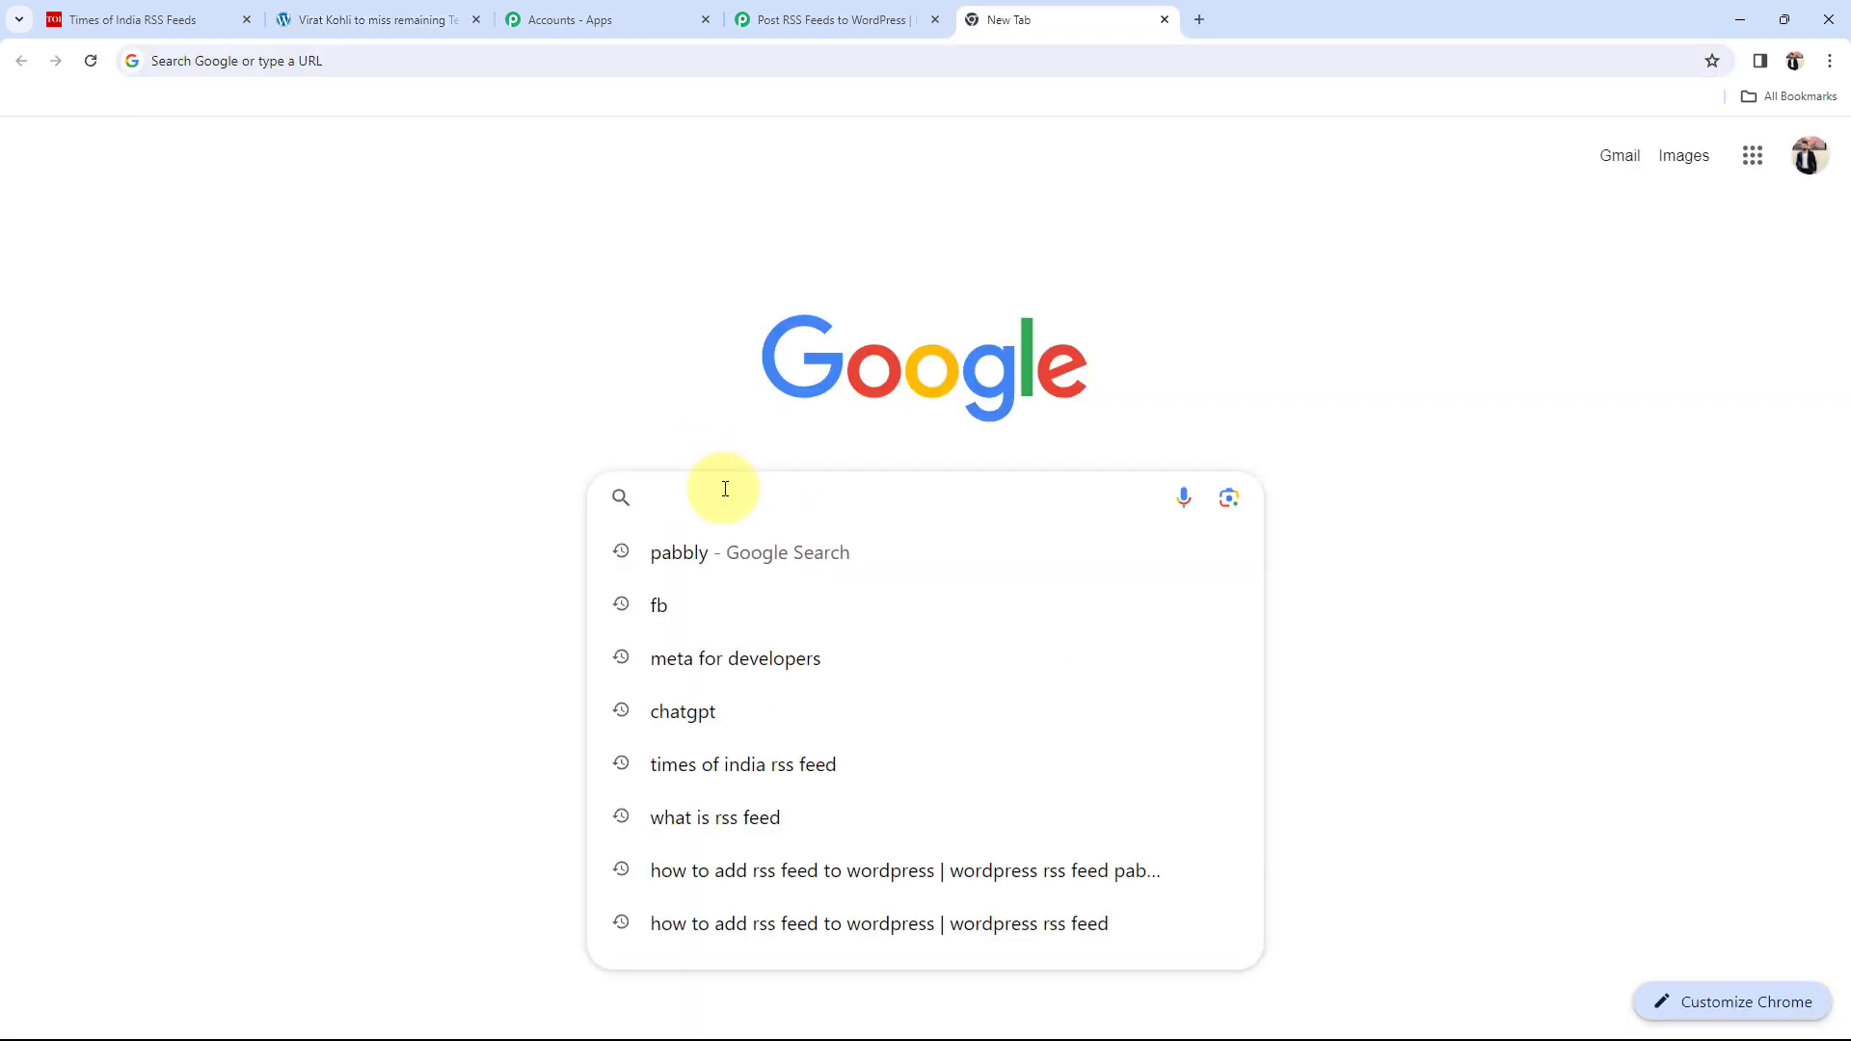
pyautogui.hotkey('ctrl', 'v')
pyautogui.press('Return')
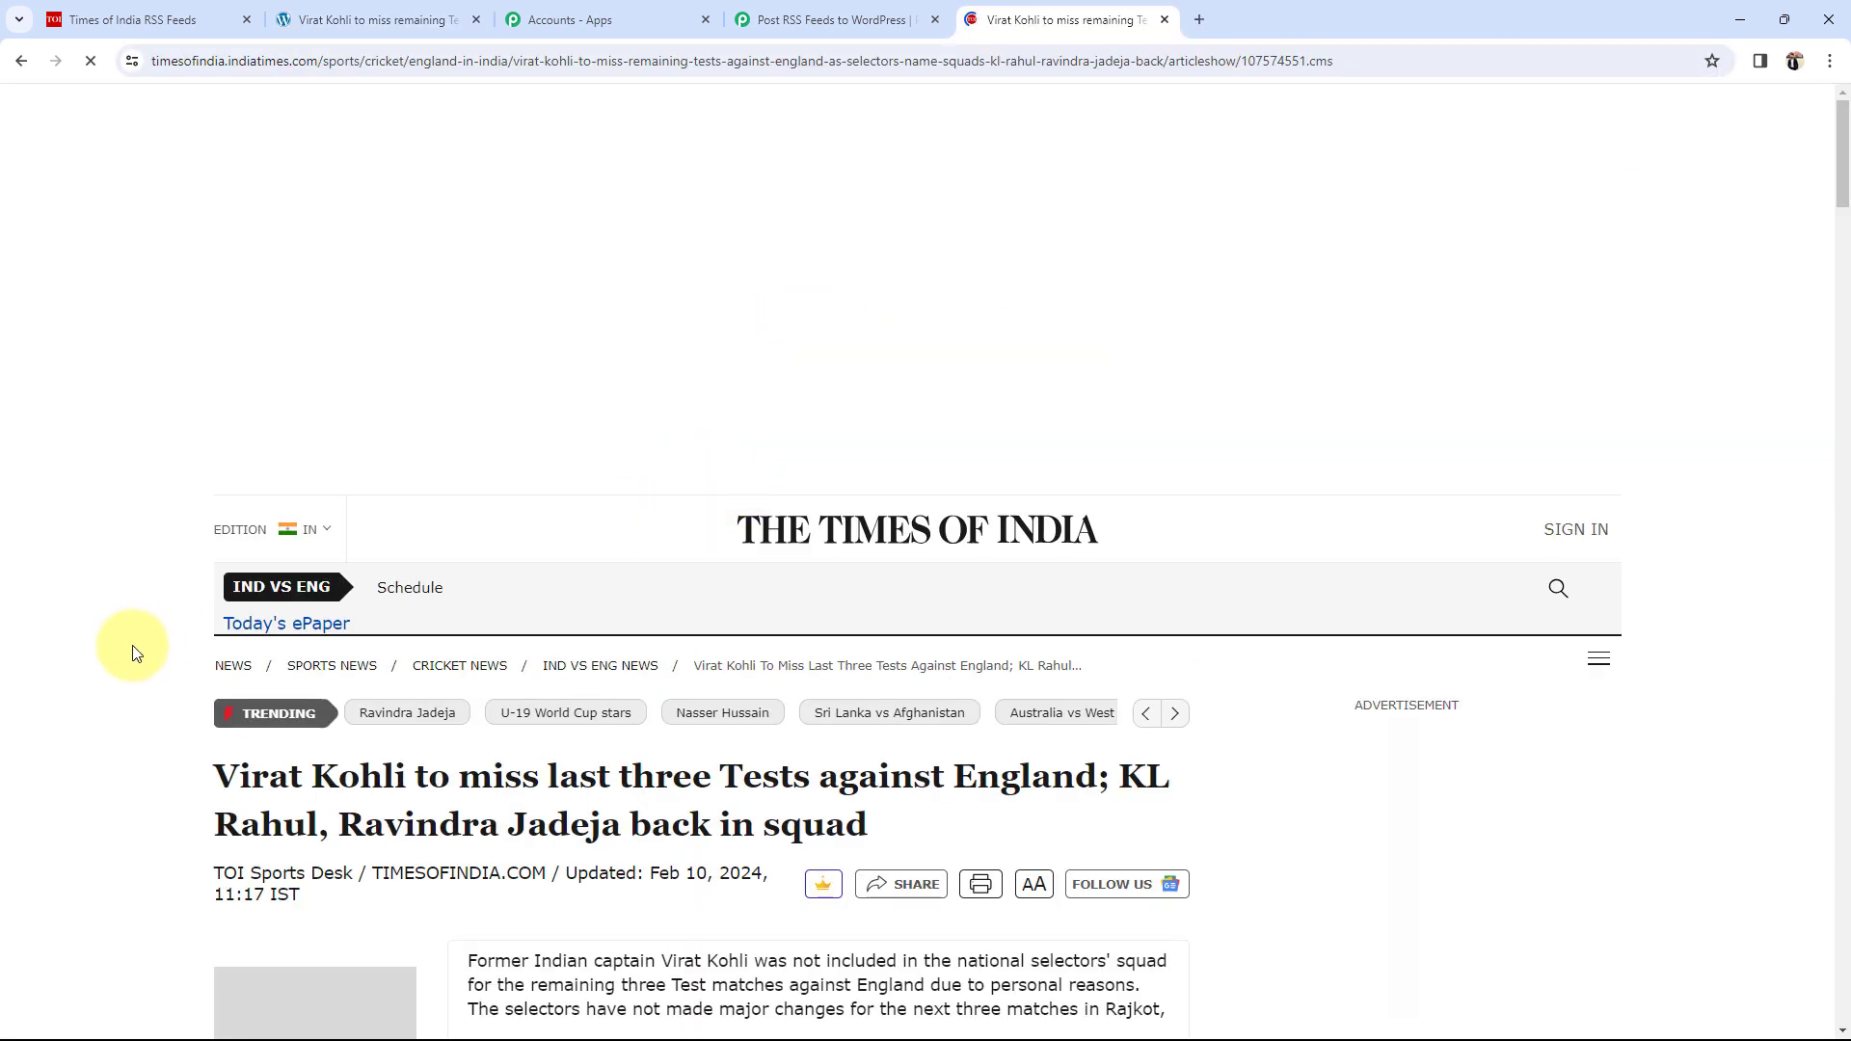
pyautogui.scroll(-7, 282, 709)
pyautogui.scroll(-12, 723, 646)
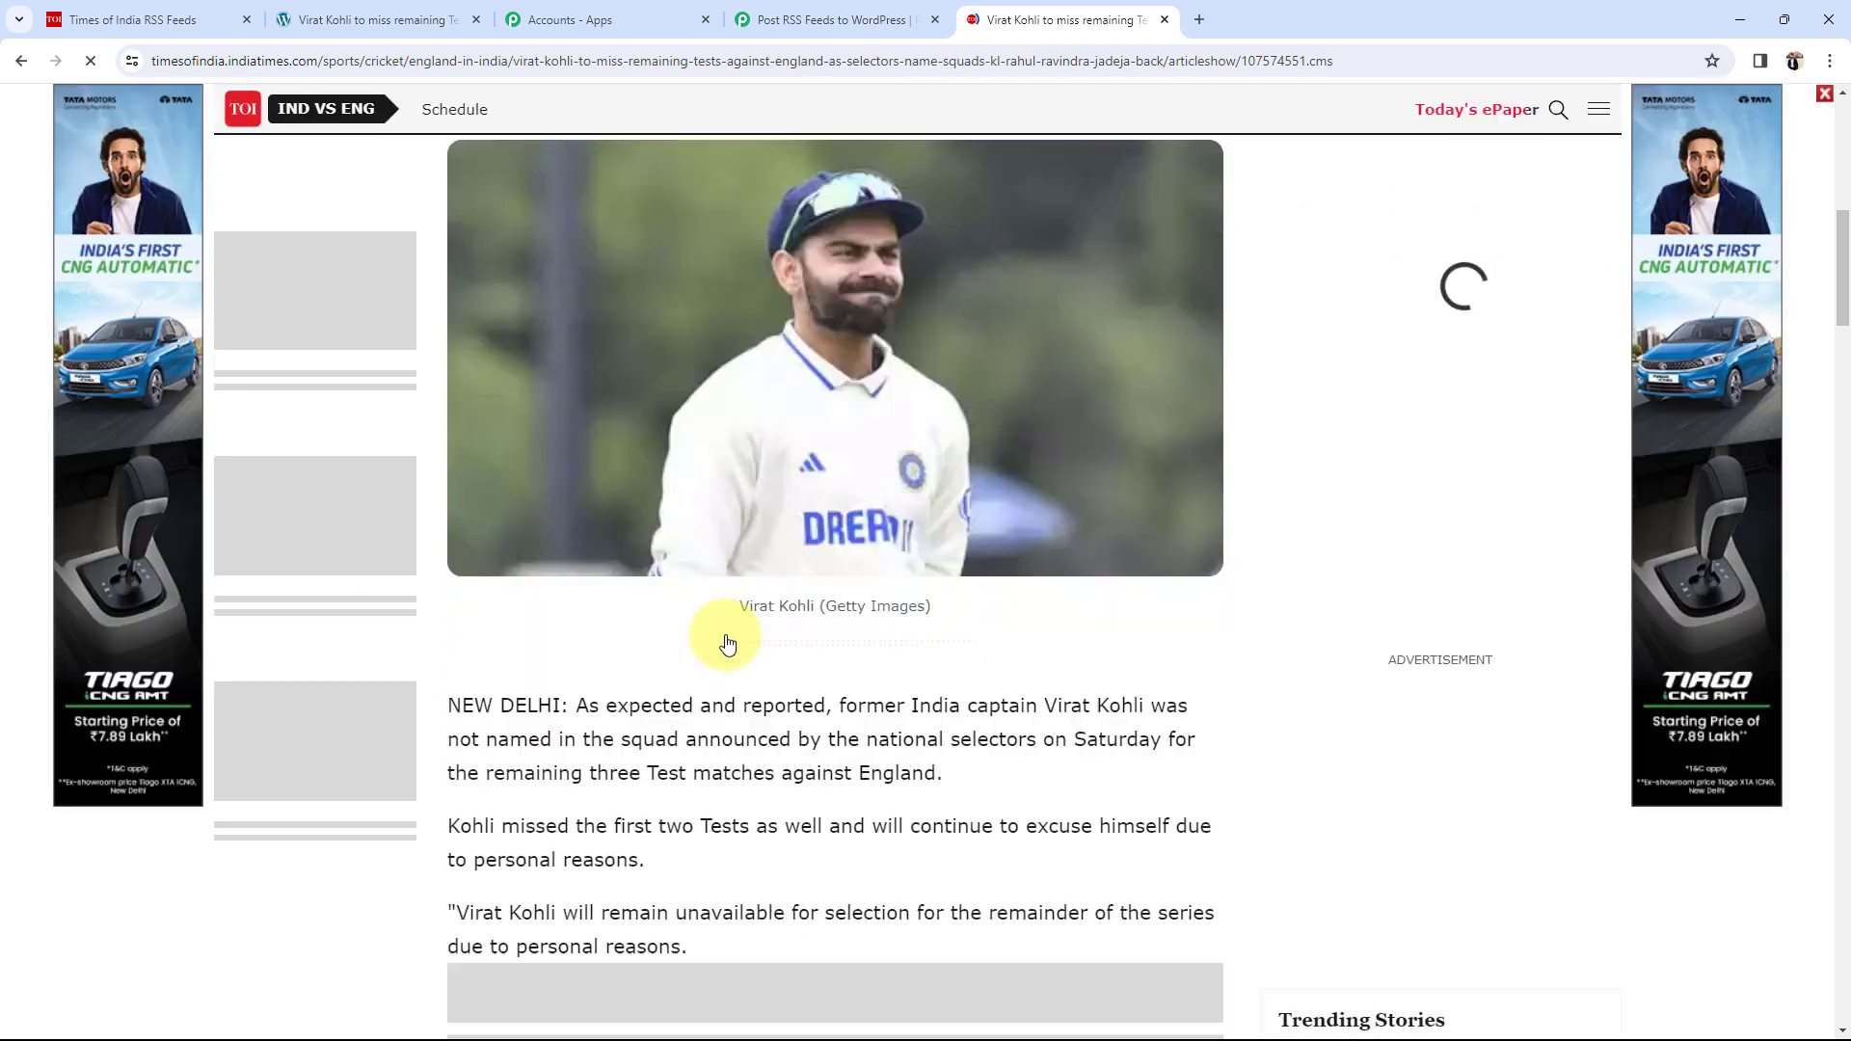
pyautogui.scroll(15, 750, 669)
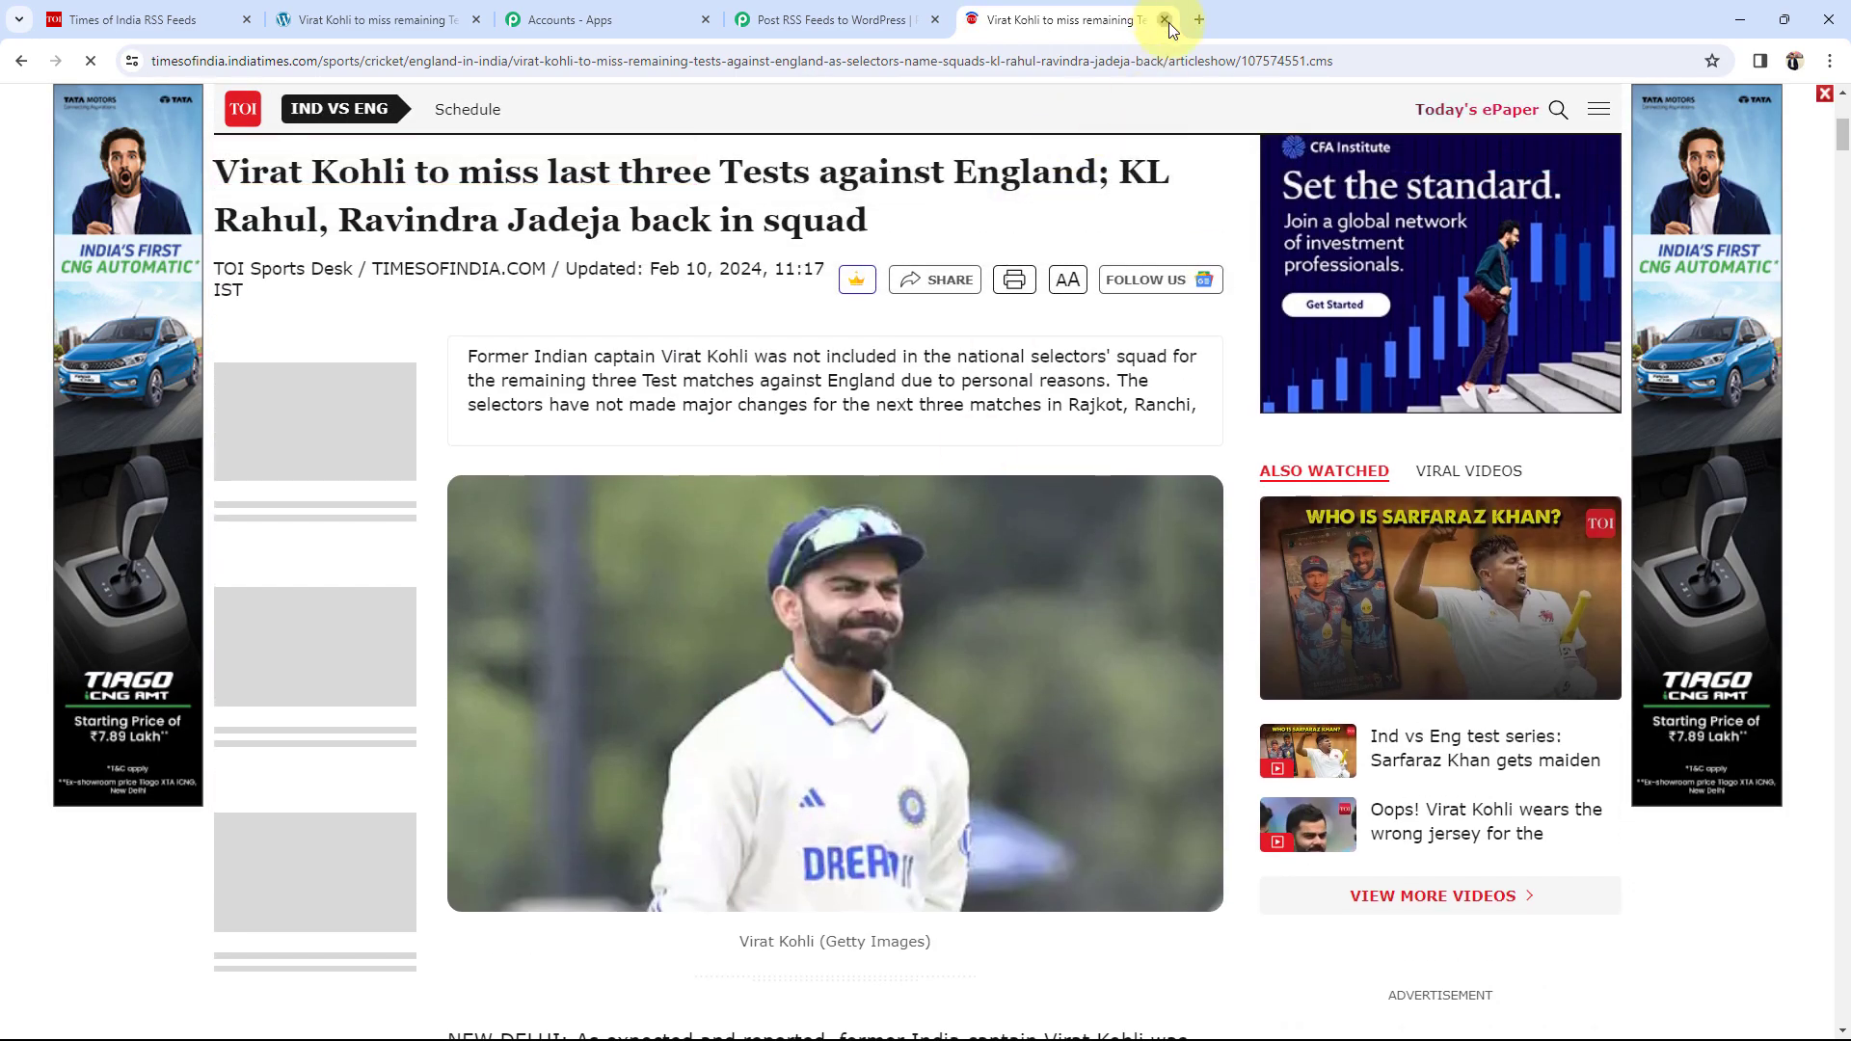
pyautogui.click(1165, 20)
# Return to the Post RSS Feeds to WordPress workflow in Pabbly Connect and check how often the RSS trigger looks for new data.
pyautogui.click(879, 6)
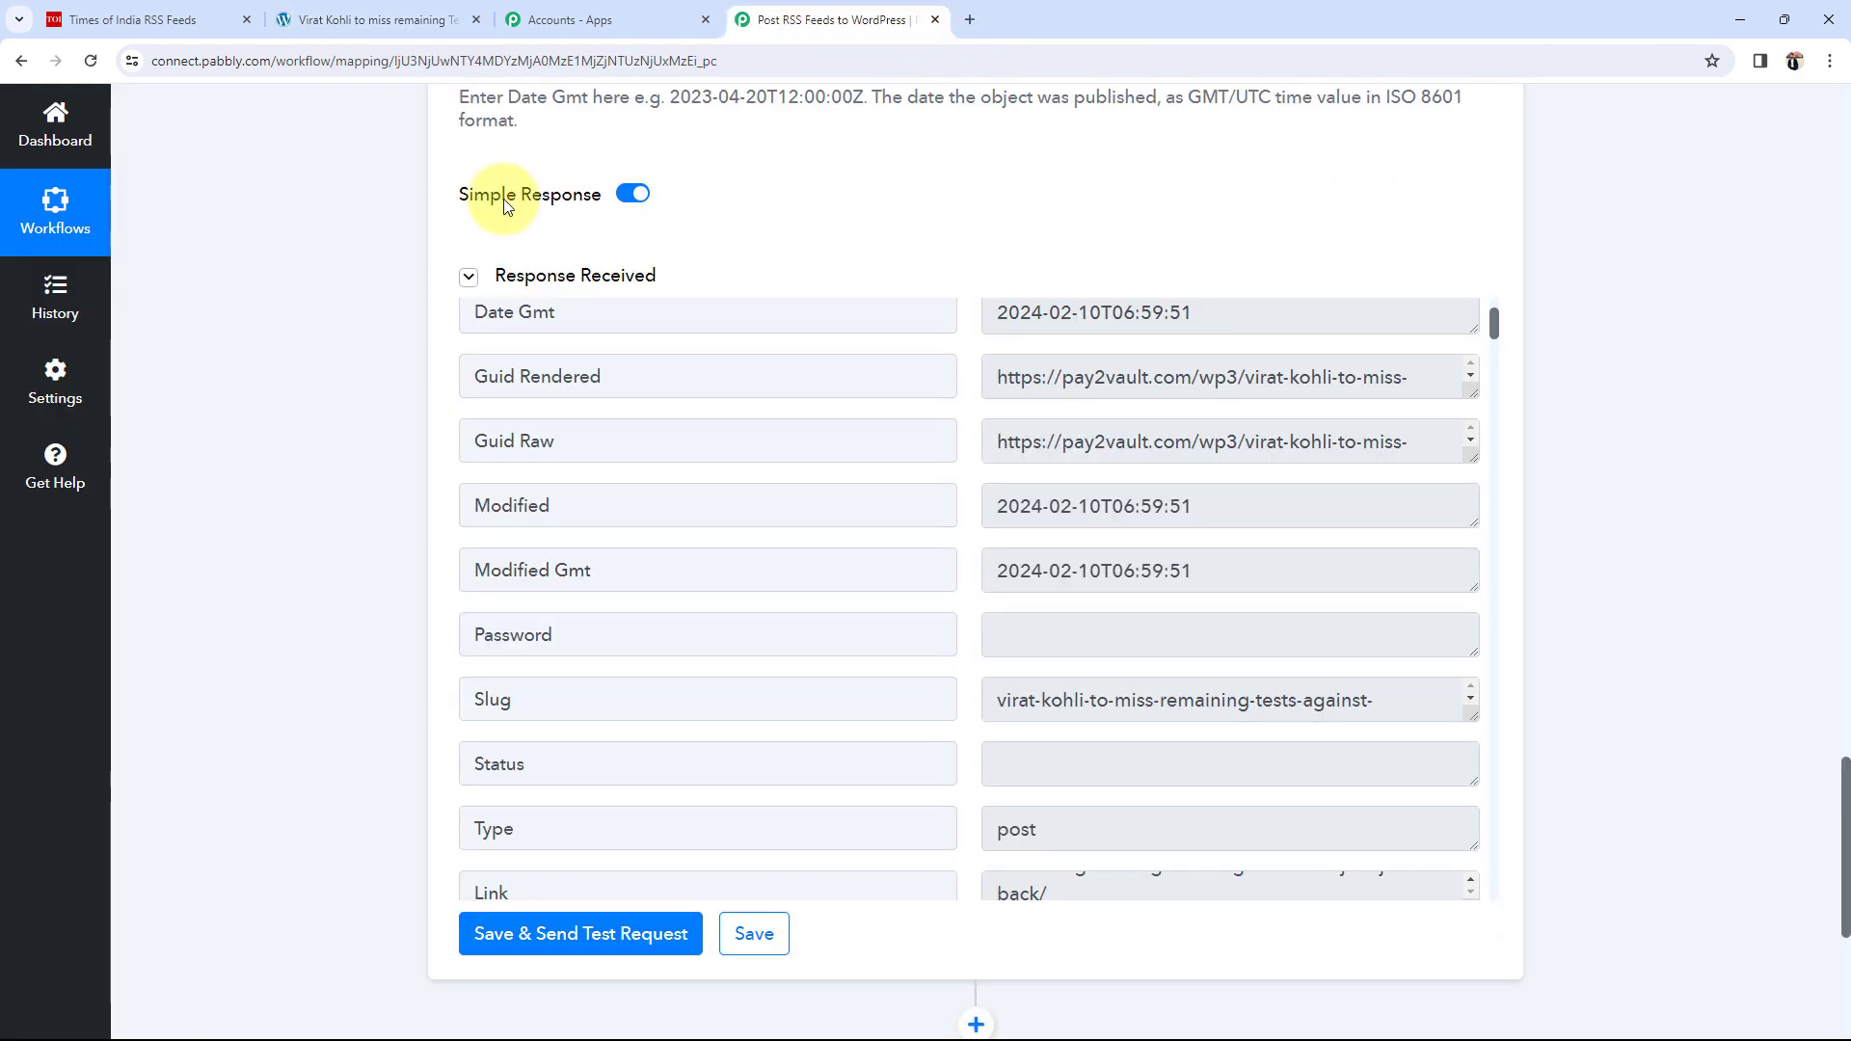
pyautogui.scroll(15, 245, 733)
pyautogui.scroll(15, 267, 725)
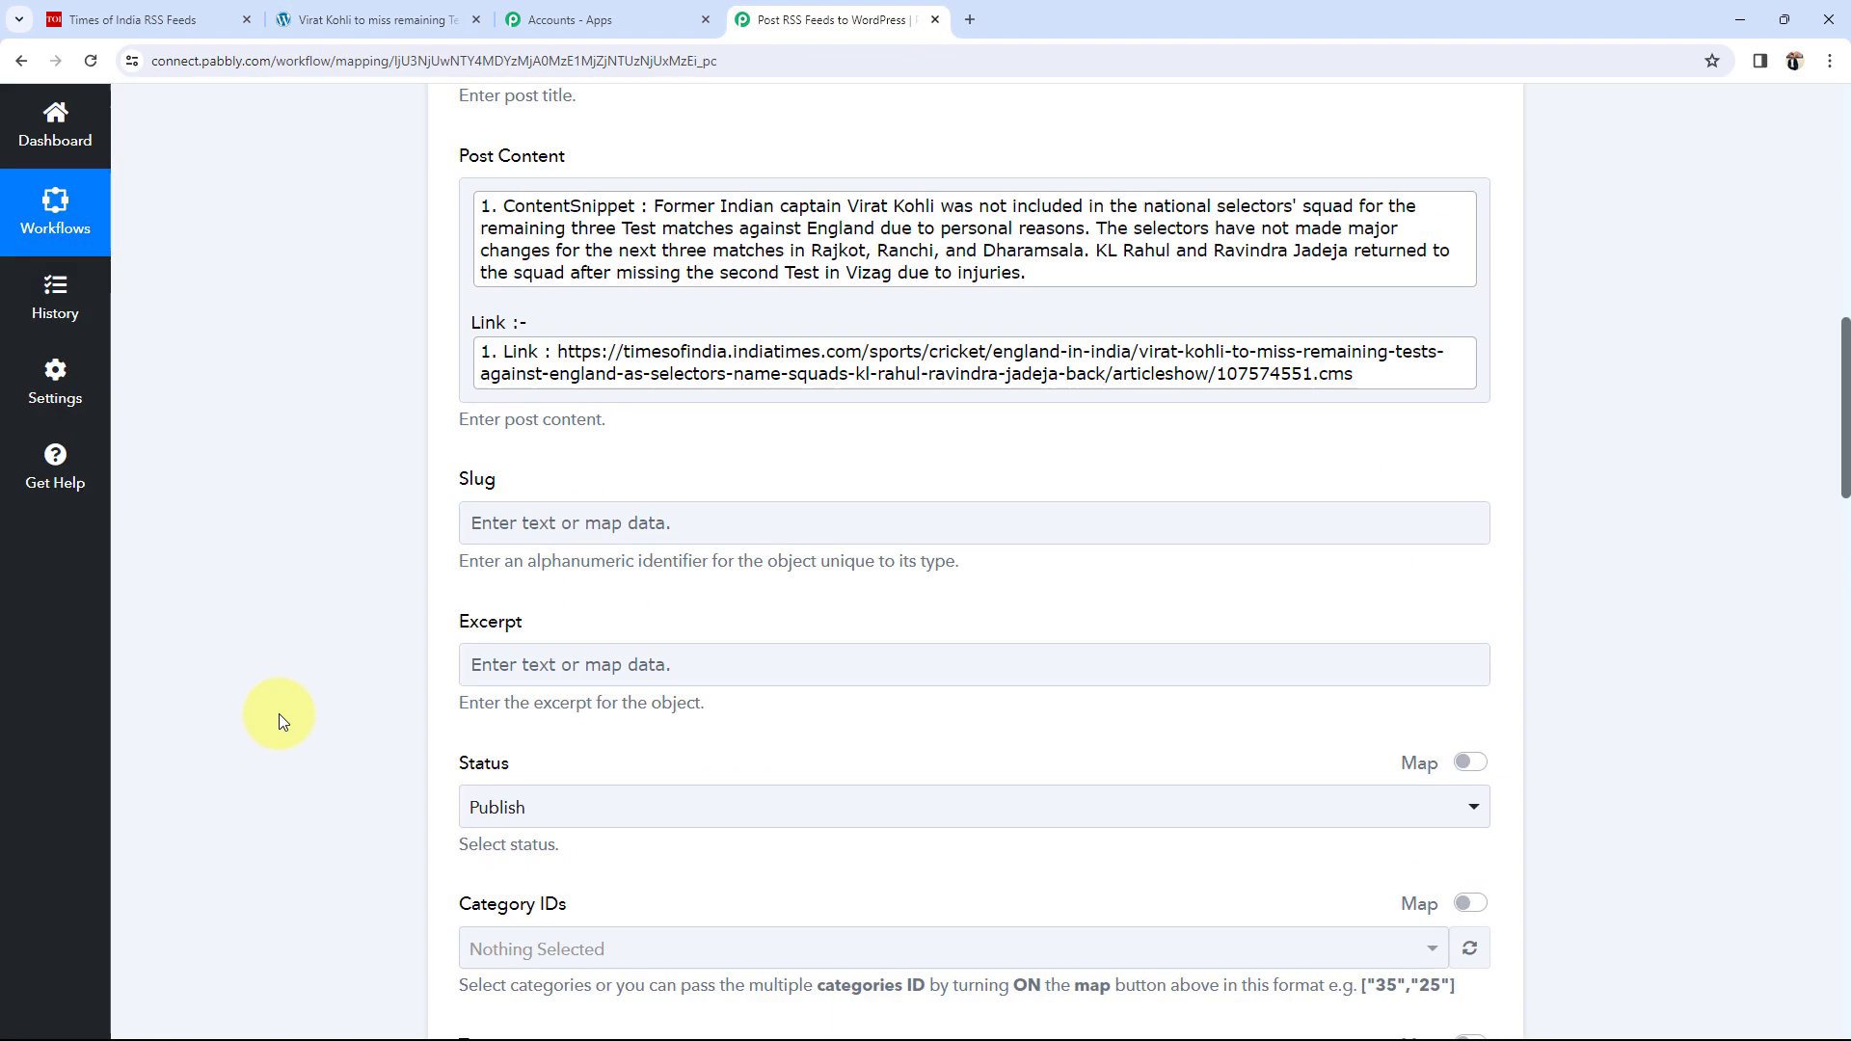
pyautogui.scroll(10, 375, 528)
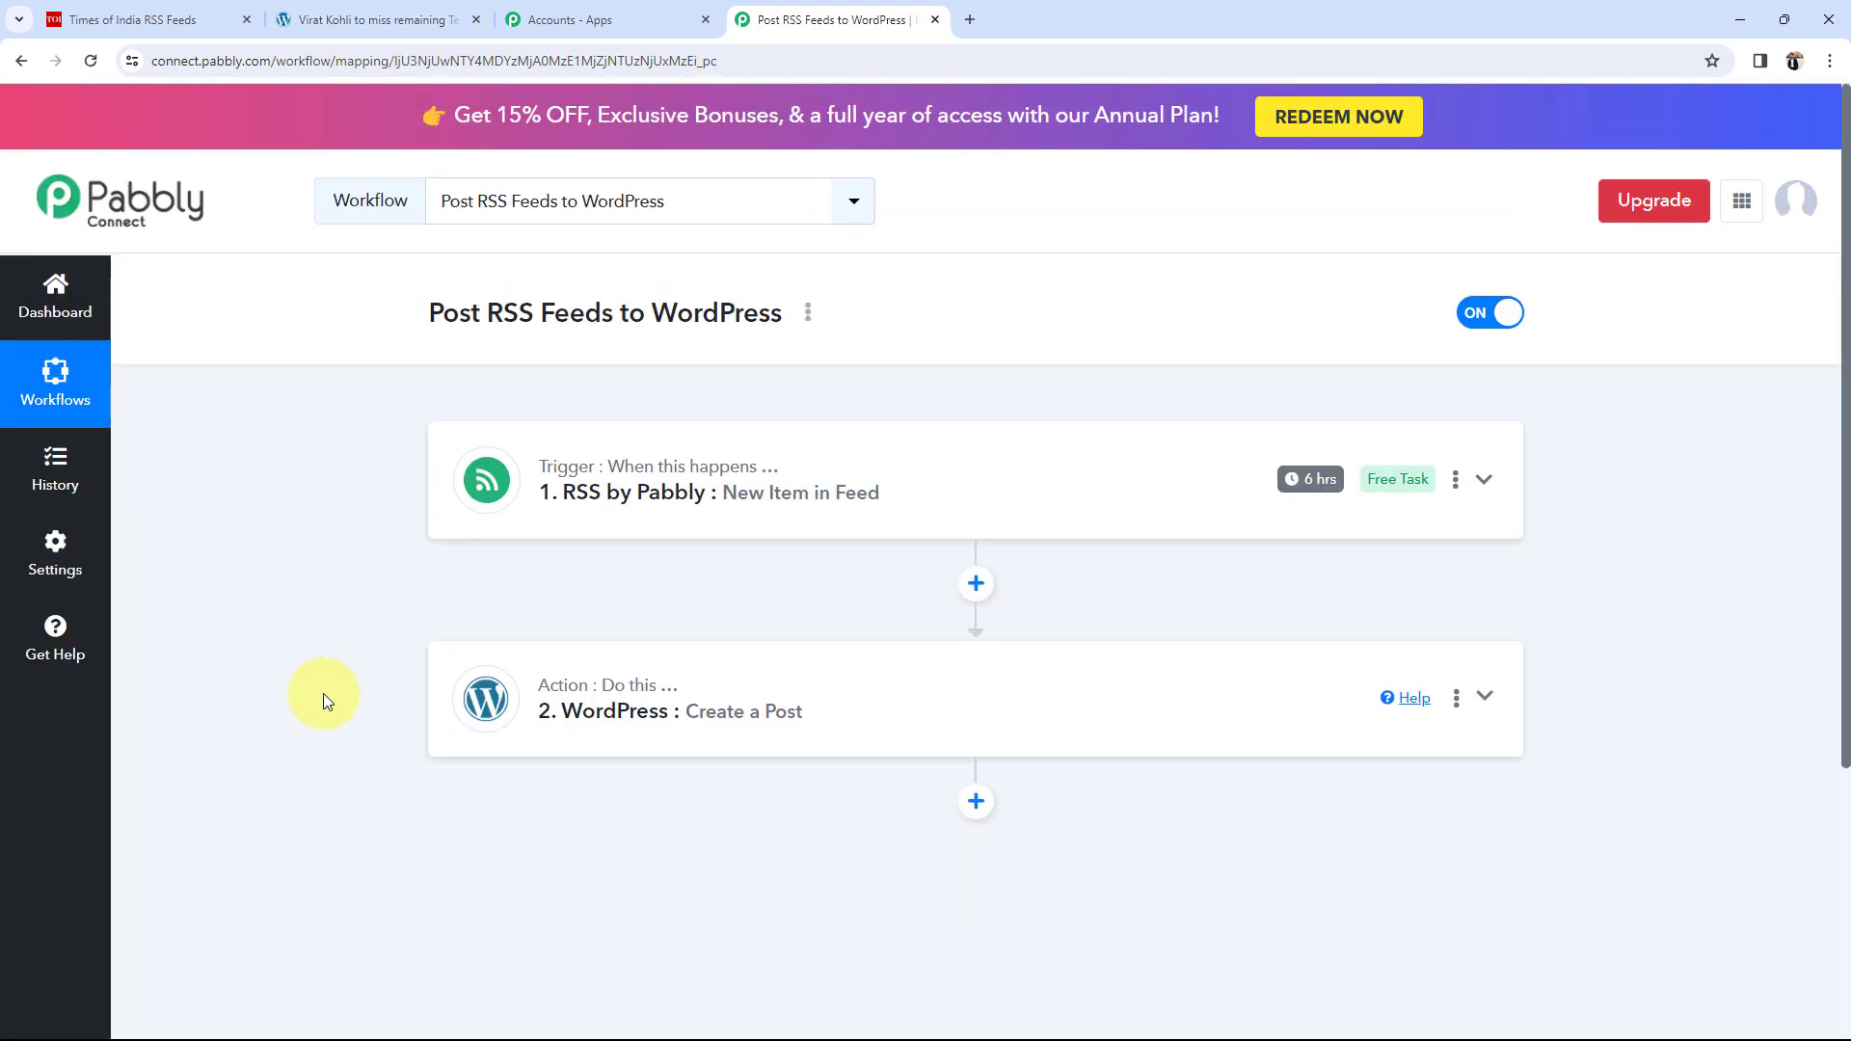
pyautogui.moveTo(1316, 489)
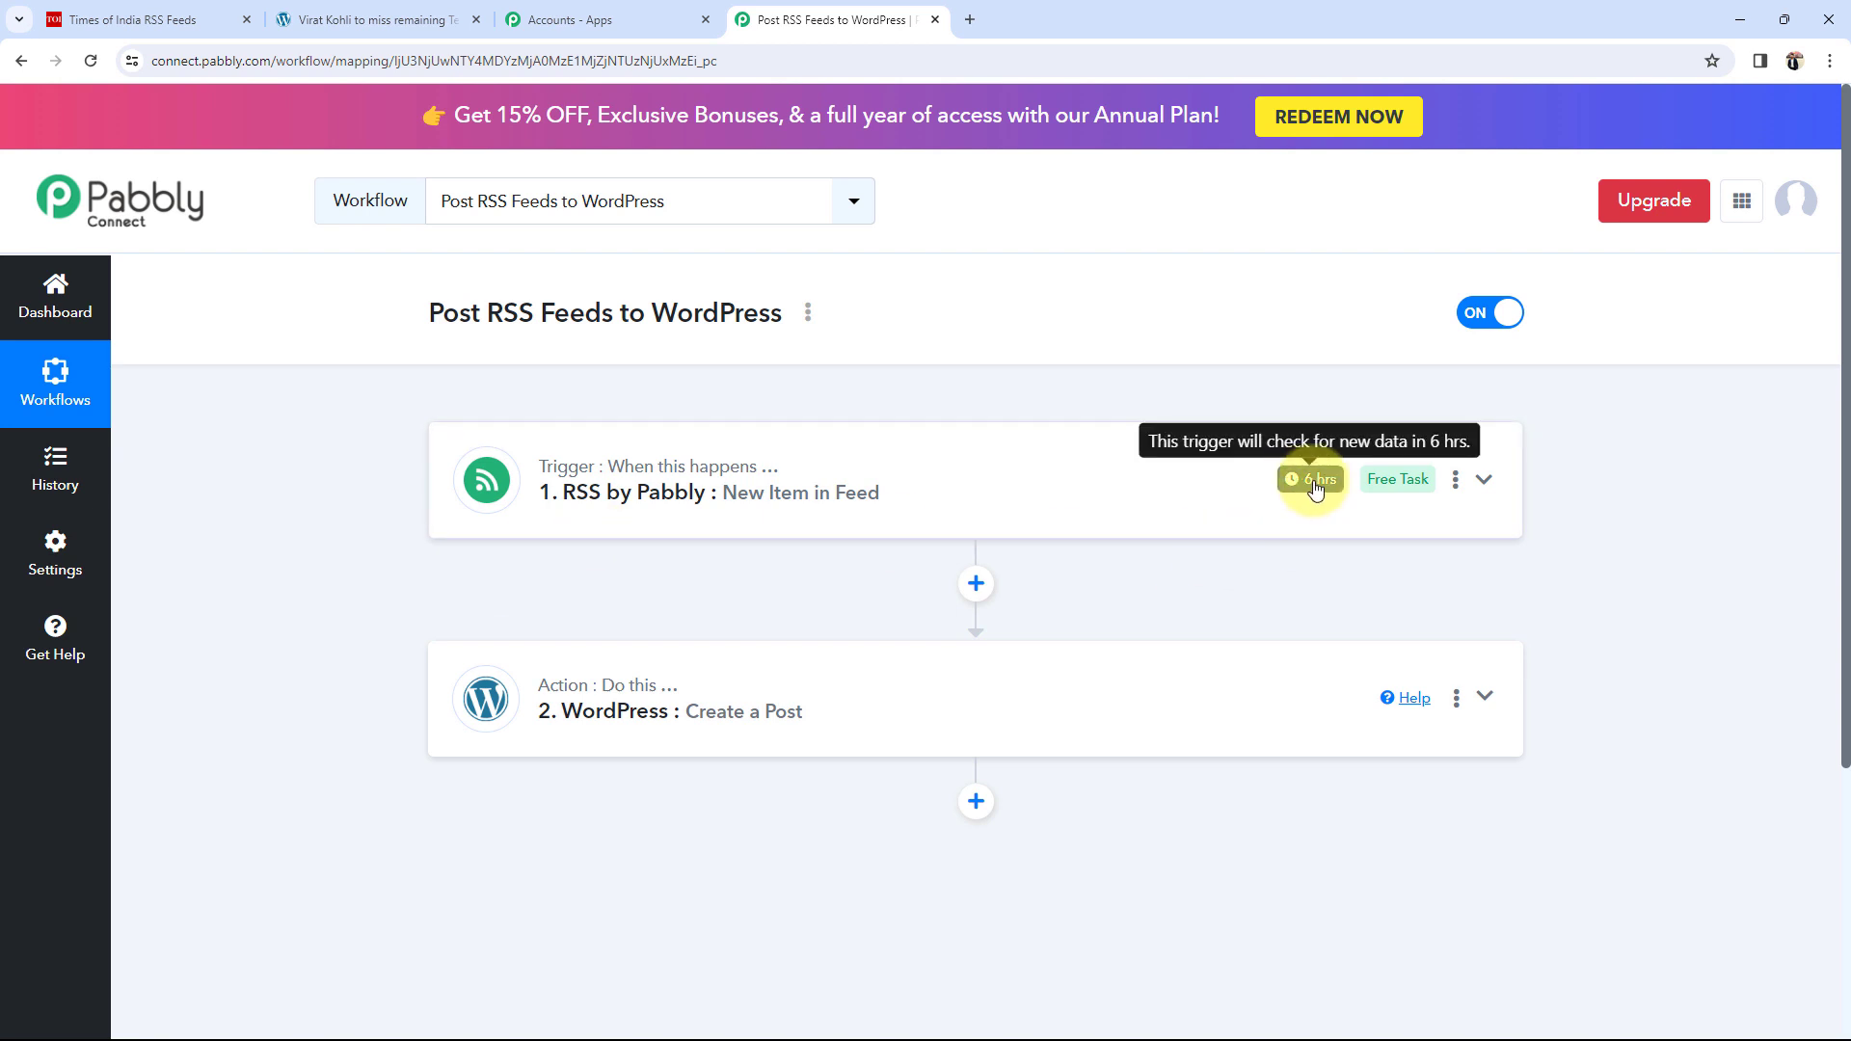